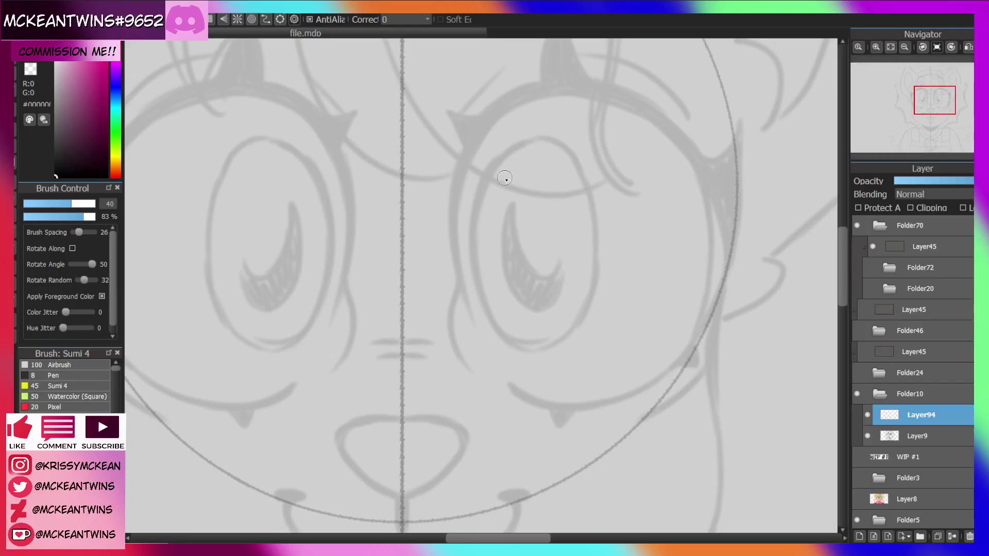
mouse_move(492, 116)
mouse_down()
mouse_move(454, 207)
mouse_move(484, 120)
mouse_move(455, 236)
mouse_up()
key(ctrl+z)
key(ctrl+z)
key(ctrl+z)
key(ctrl+z)
key(ctrl+z)
Ink a thick, tapered black line along the inner side of the right-hand eye, following the sketch.
mouse_move(475, 132)
mouse_down()
mouse_move(450, 206)
mouse_move(450, 260)
mouse_move(476, 329)
mouse_up()
mouse_move(467, 161)
mouse_down()
mouse_move(489, 124)
mouse_move(453, 191)
mouse_move(484, 127)
mouse_move(453, 194)
mouse_move(484, 131)
mouse_move(452, 216)
mouse_move(474, 142)
mouse_move(454, 240)
mouse_move(456, 259)
mouse_move(459, 174)
mouse_move(468, 309)
mouse_move(456, 209)
mouse_move(468, 291)
mouse_up()
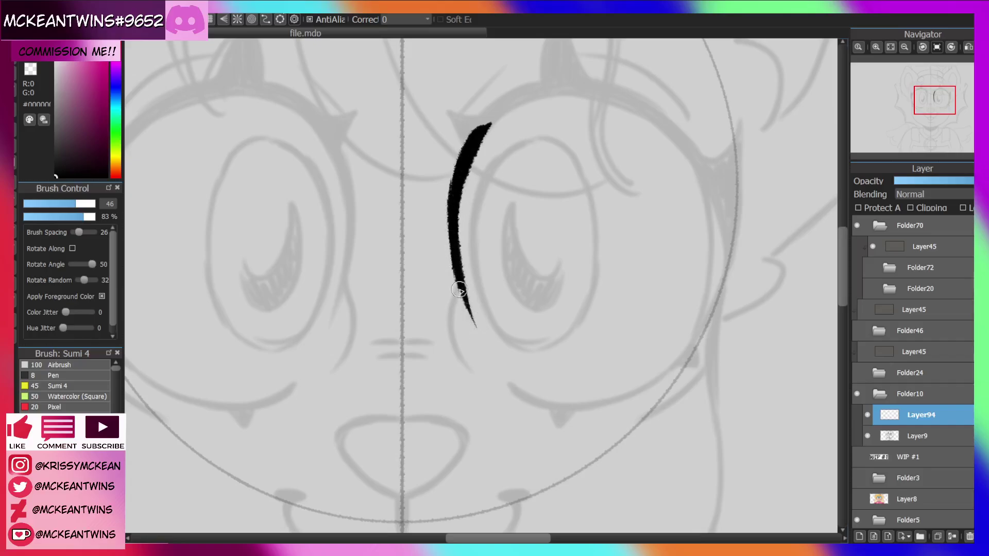
drag(449, 210, 463, 297)
drag(452, 215, 465, 287)
key(ctrl+z)
drag(452, 184, 458, 260)
drag(451, 224, 456, 240)
Extend the inner eye line up into the start of the upper lid, adding a second line along its outer edge.
mouse_move(940, 83)
click(921, 47)
click(922, 47)
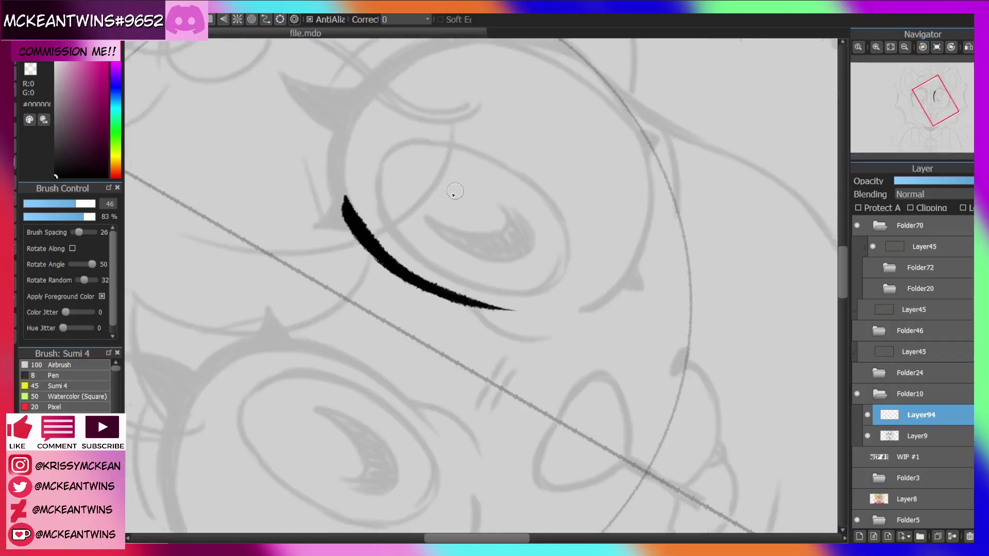
drag(340, 178, 360, 227)
drag(343, 163, 360, 118)
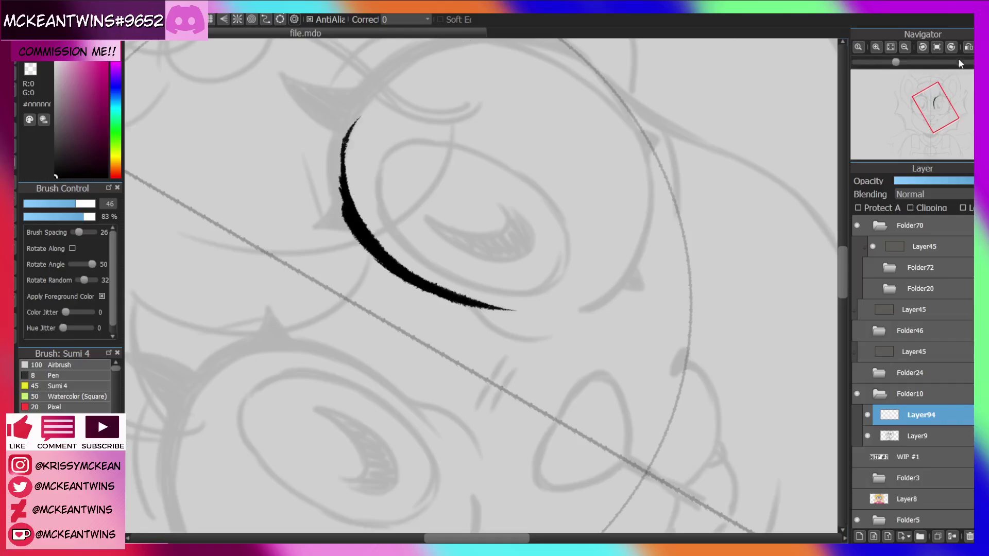
click(936, 47)
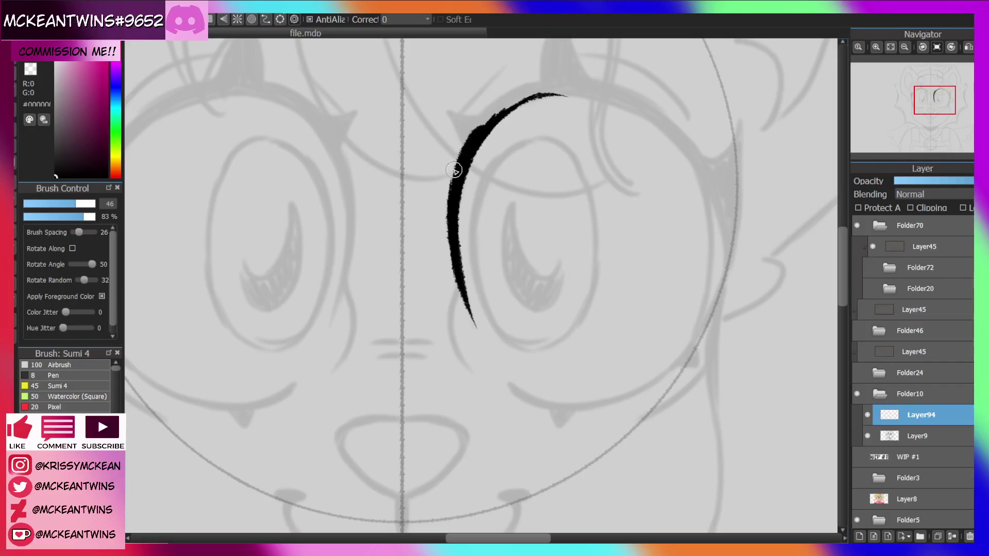
mouse_move(452, 197)
mouse_down()
mouse_move(473, 131)
mouse_move(528, 86)
mouse_up()
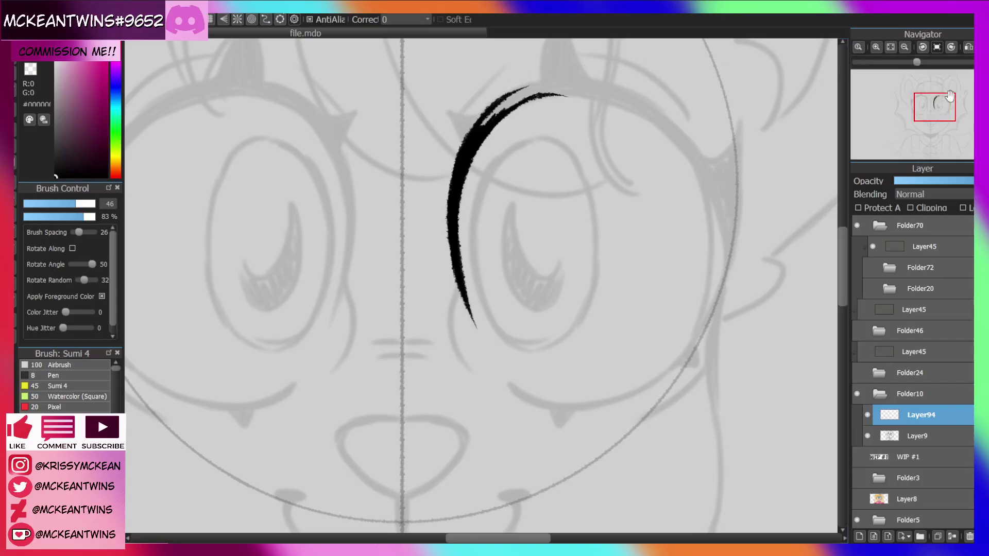
Continue the lid line across the top of the right-hand eye and down its outer side.
drag(935, 106, 938, 84)
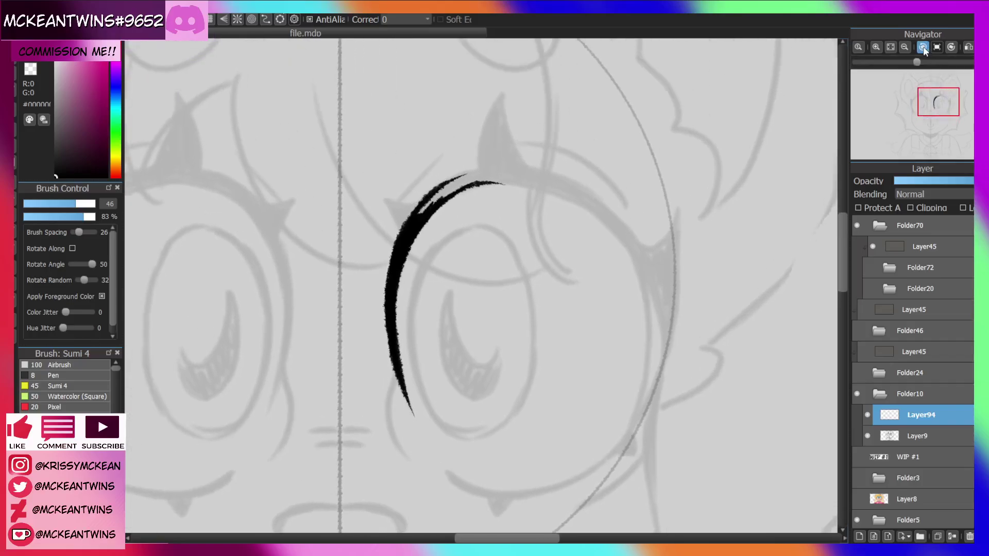
click(922, 47)
mouse_move(385, 273)
mouse_down()
mouse_move(407, 206)
mouse_move(399, 220)
mouse_move(427, 181)
mouse_move(489, 144)
mouse_up()
click(923, 47)
click(923, 47)
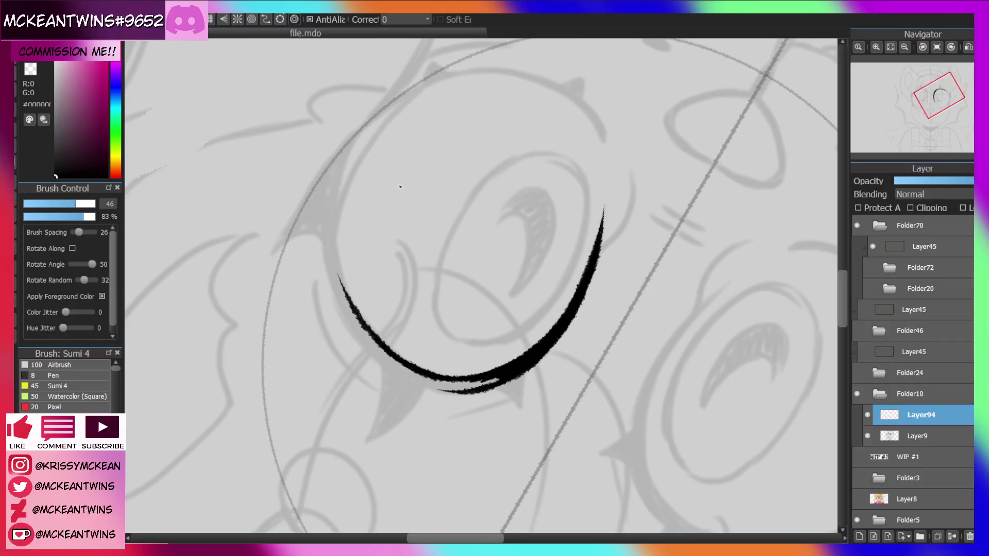
mouse_move(365, 332)
mouse_down()
mouse_move(336, 264)
mouse_move(361, 327)
mouse_move(332, 214)
mouse_up()
mouse_move(339, 273)
mouse_down()
mouse_move(334, 190)
mouse_move(344, 142)
mouse_up()
drag(333, 214, 373, 110)
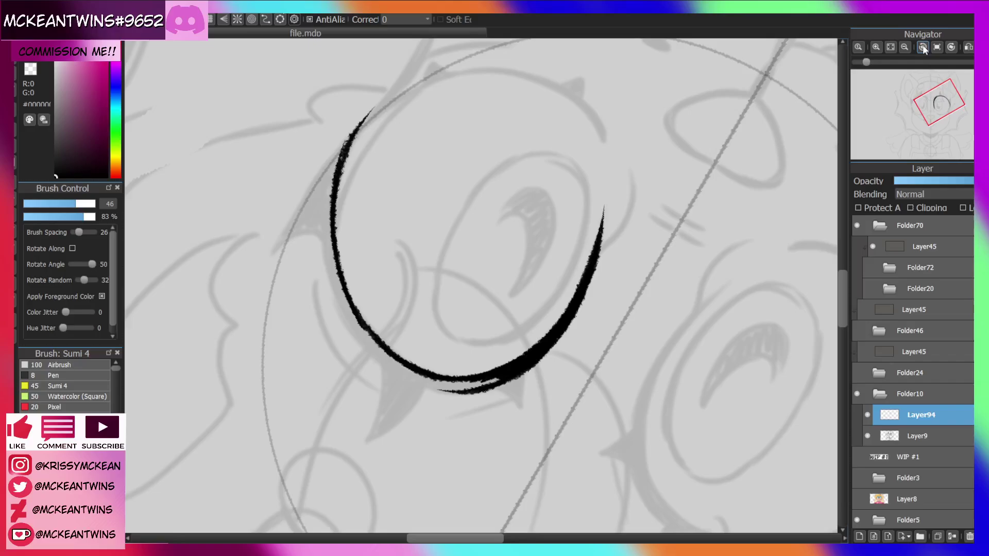
Extend the outer side of the eye outline down toward the lower lid and thicken the joined strokes.
click(922, 47)
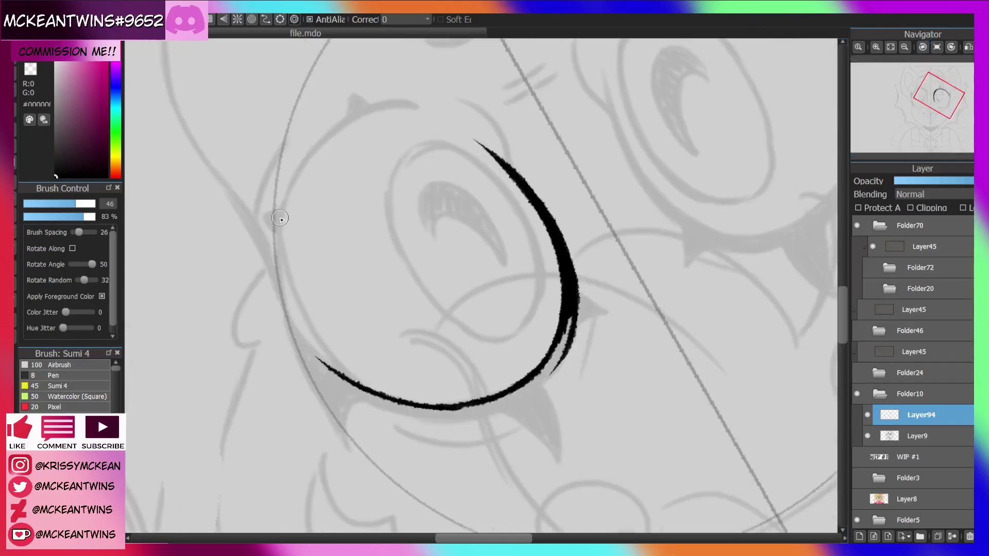
mouse_move(284, 210)
mouse_down()
mouse_move(281, 302)
mouse_move(277, 264)
mouse_move(310, 355)
mouse_move(286, 309)
mouse_move(338, 377)
mouse_up()
drag(301, 335, 361, 385)
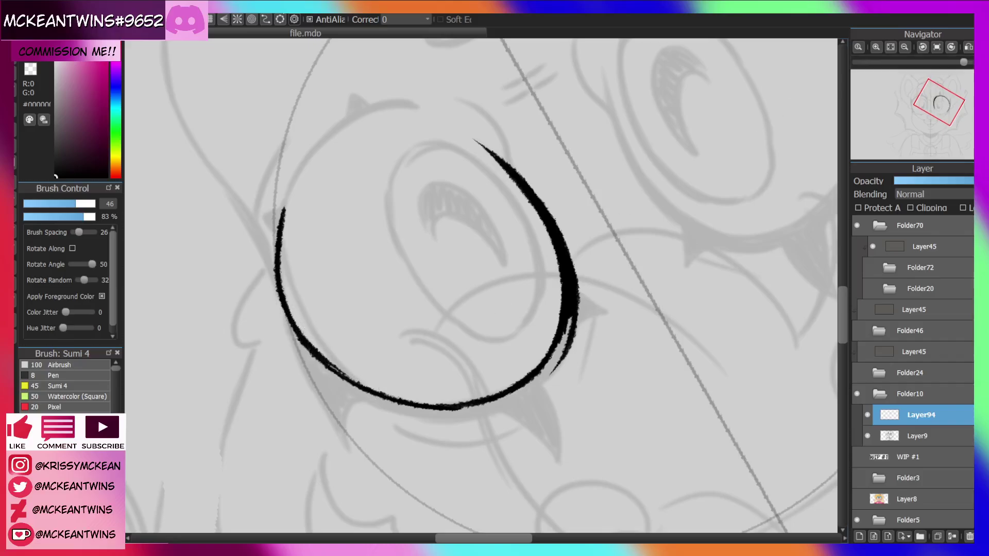
click(952, 47)
drag(336, 179, 346, 291)
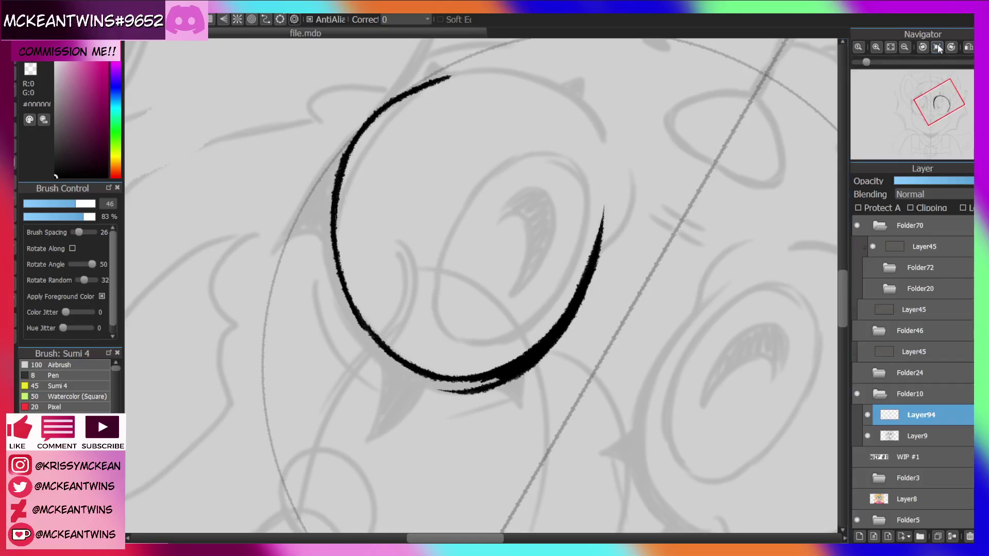
Ink the lower lid of the right-hand eye from its thick inner end to the outer side line.
click(938, 46)
drag(938, 98, 940, 114)
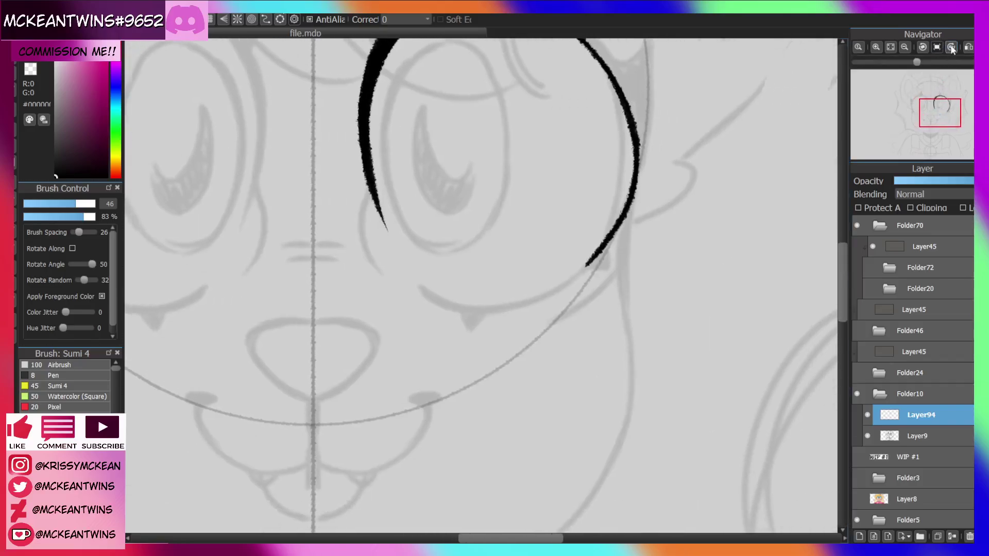
click(951, 47)
click(951, 47)
click(951, 47)
mouse_move(474, 228)
mouse_down()
mouse_move(463, 250)
mouse_move(475, 237)
mouse_move(460, 299)
mouse_move(466, 239)
mouse_move(465, 334)
mouse_up()
key(ctrl+z)
drag(457, 266, 500, 387)
mouse_move(458, 308)
mouse_down()
mouse_move(484, 375)
mouse_move(519, 409)
mouse_up()
drag(487, 373, 547, 415)
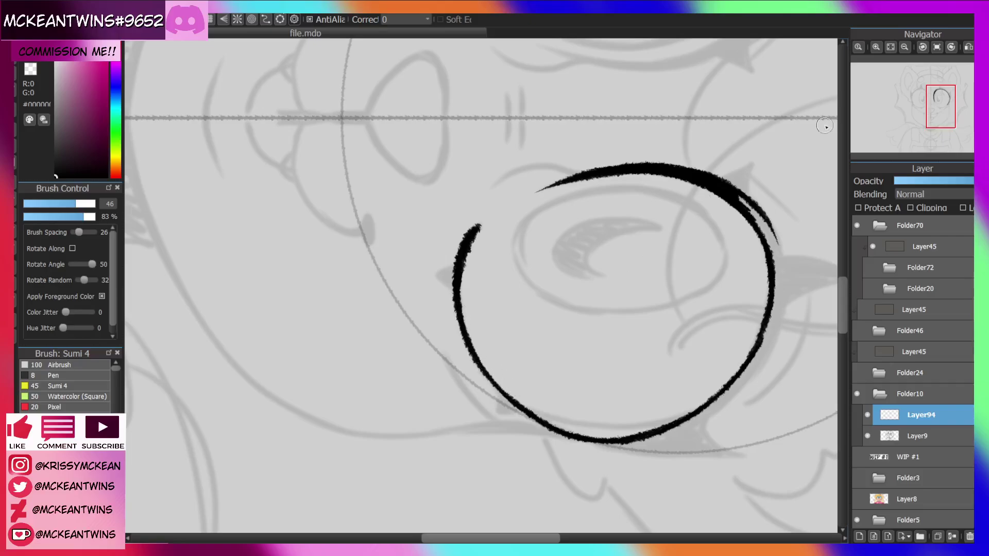
Add a second curved line just inside the outer side of the right-hand eye outline.
click(938, 48)
drag(942, 114, 934, 98)
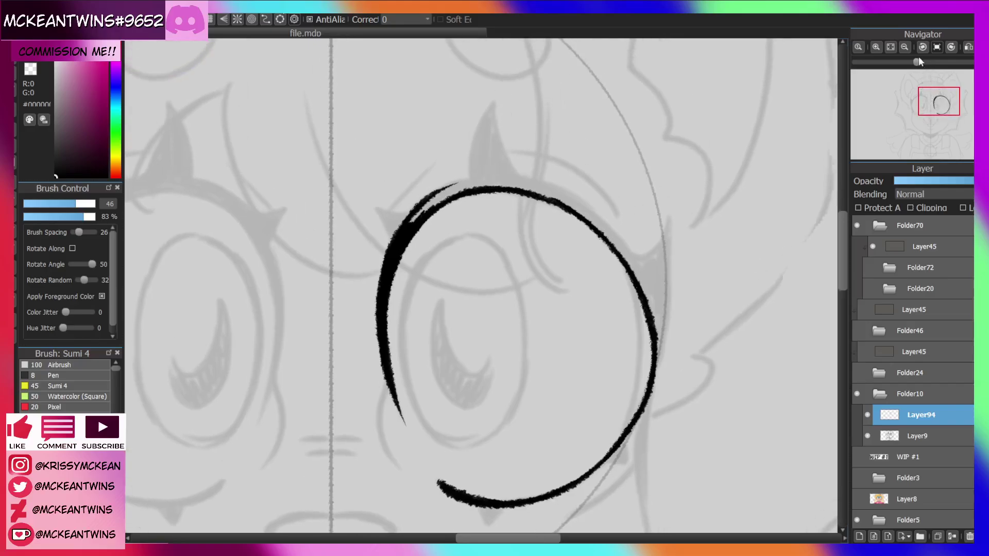
click(922, 48)
click(922, 48)
click(922, 48)
click(922, 47)
click(922, 48)
click(922, 47)
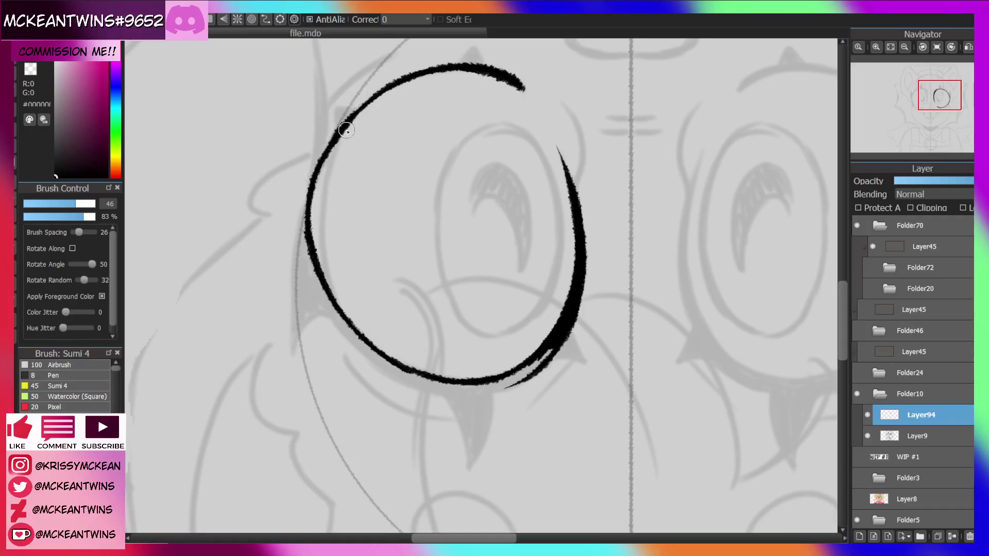
drag(348, 121, 324, 258)
mouse_move(325, 224)
mouse_down()
mouse_move(336, 304)
mouse_move(361, 335)
mouse_up()
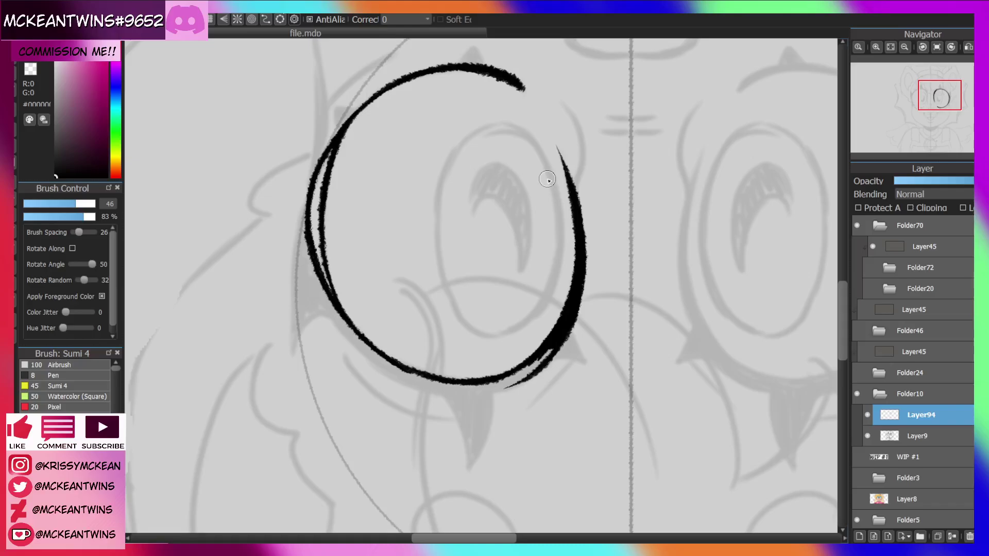
click(923, 47)
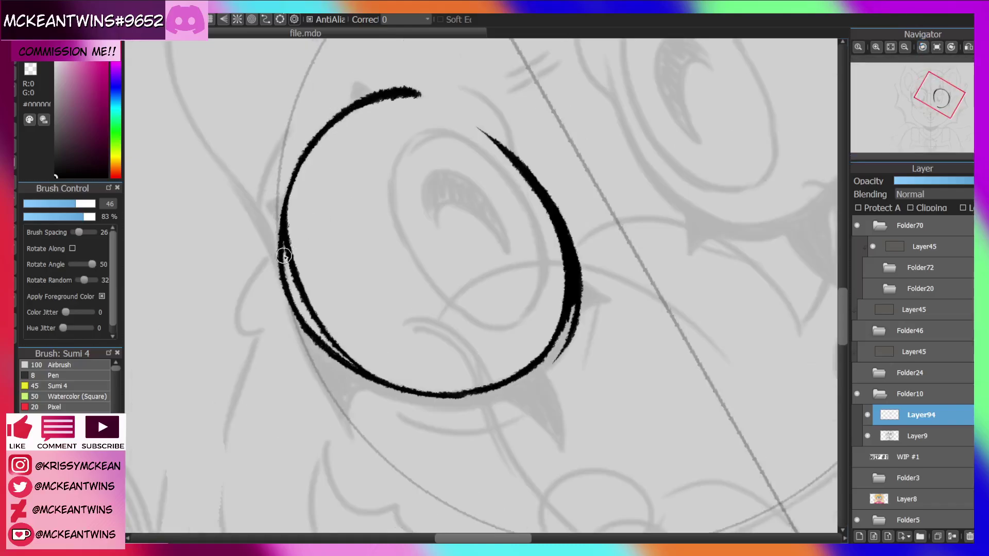
mouse_move(291, 169)
mouse_down()
mouse_move(283, 228)
mouse_move(307, 150)
mouse_up()
click(939, 48)
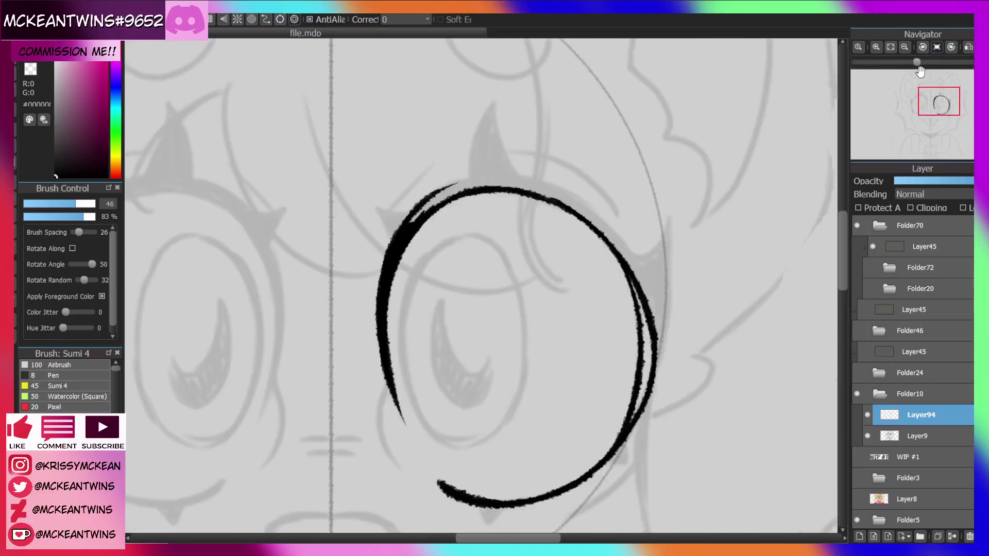
Ink the outer edge of the pointed lash at the eye's outer corner and thicken it toward the tip.
click(922, 47)
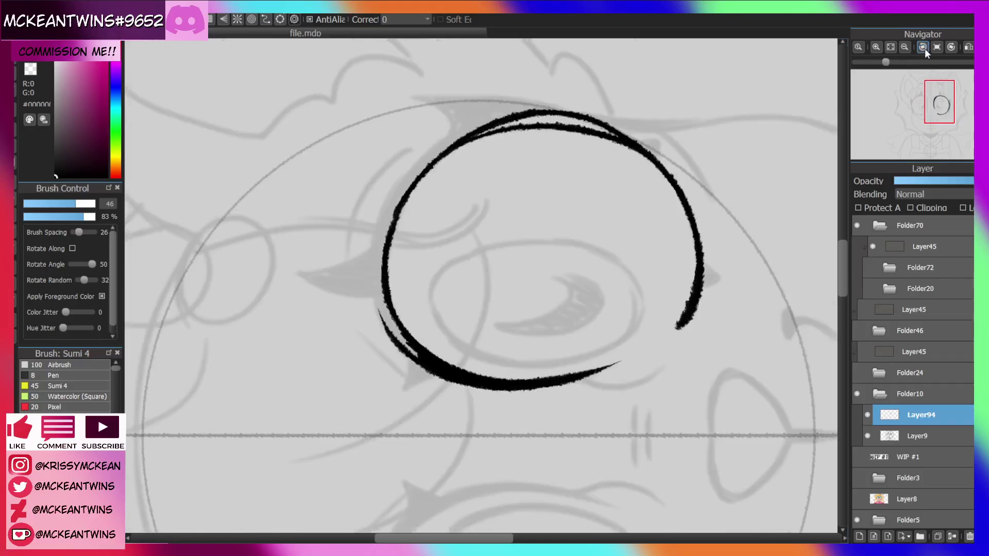
click(922, 46)
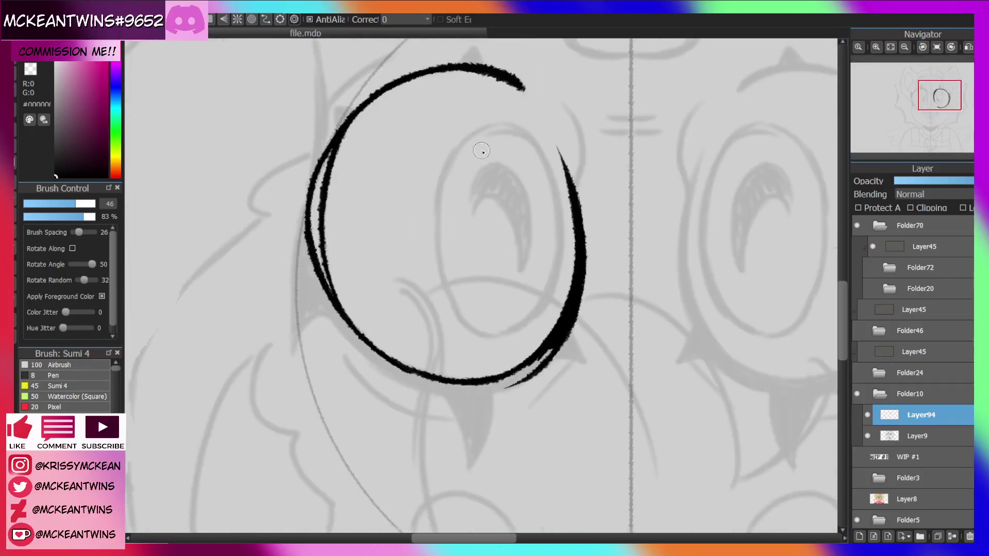
drag(310, 178, 303, 211)
key(ctrl+z)
drag(309, 193, 292, 307)
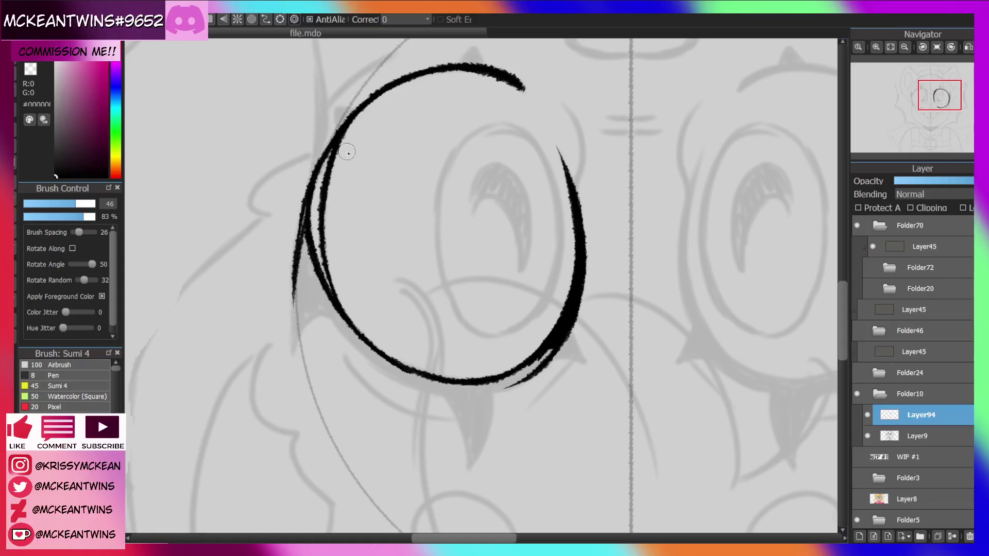
click(951, 46)
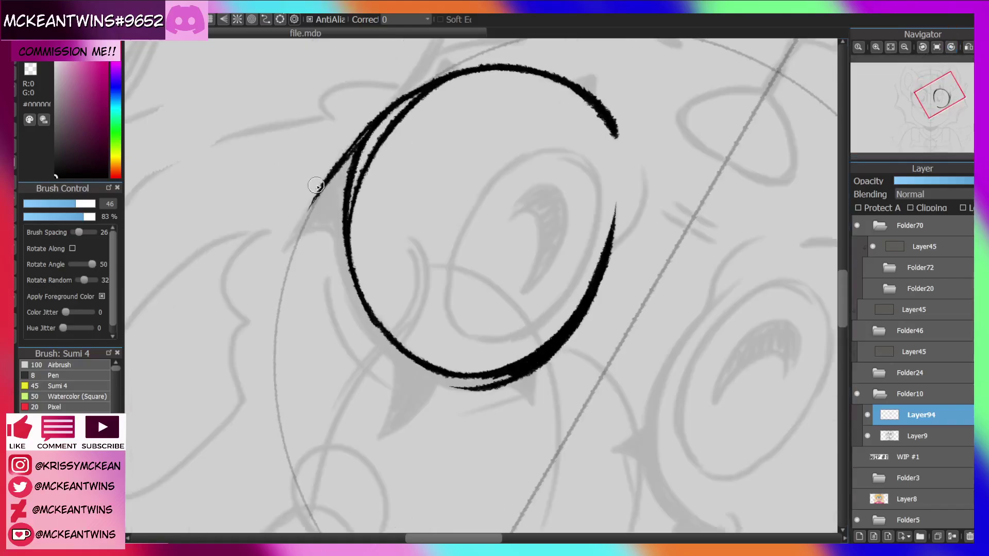
drag(312, 203, 280, 260)
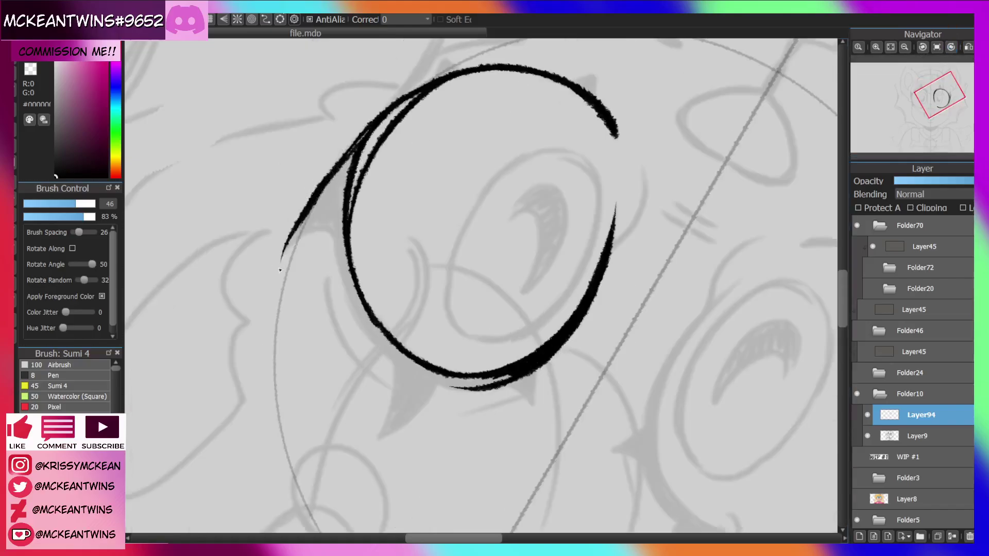
drag(320, 196, 361, 140)
mouse_move(323, 184)
mouse_down()
mouse_move(375, 120)
mouse_move(326, 174)
mouse_move(280, 262)
mouse_up()
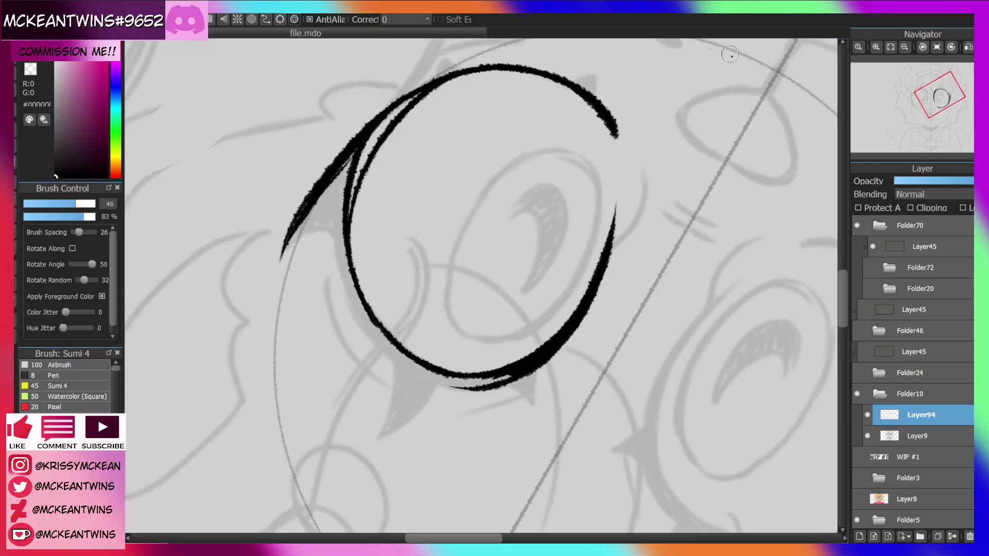
Draw the curved upper edge of the outer-corner lash and fill the lash with solid black.
click(937, 47)
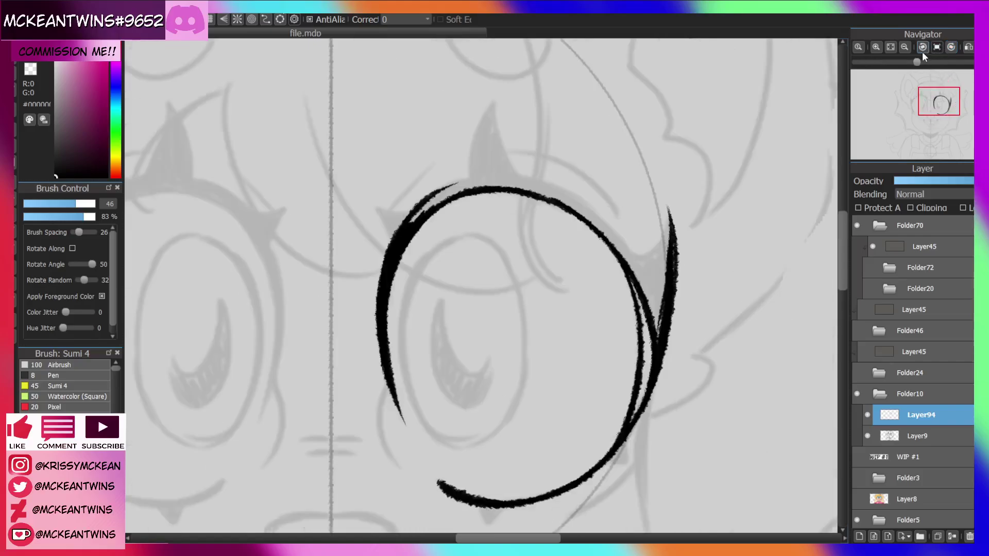
click(923, 48)
mouse_move(584, 181)
mouse_down()
mouse_move(607, 179)
mouse_move(583, 178)
mouse_move(619, 163)
mouse_move(609, 170)
mouse_move(609, 129)
mouse_move(618, 154)
mouse_move(604, 121)
mouse_up()
key(ctrl+z)
click(937, 47)
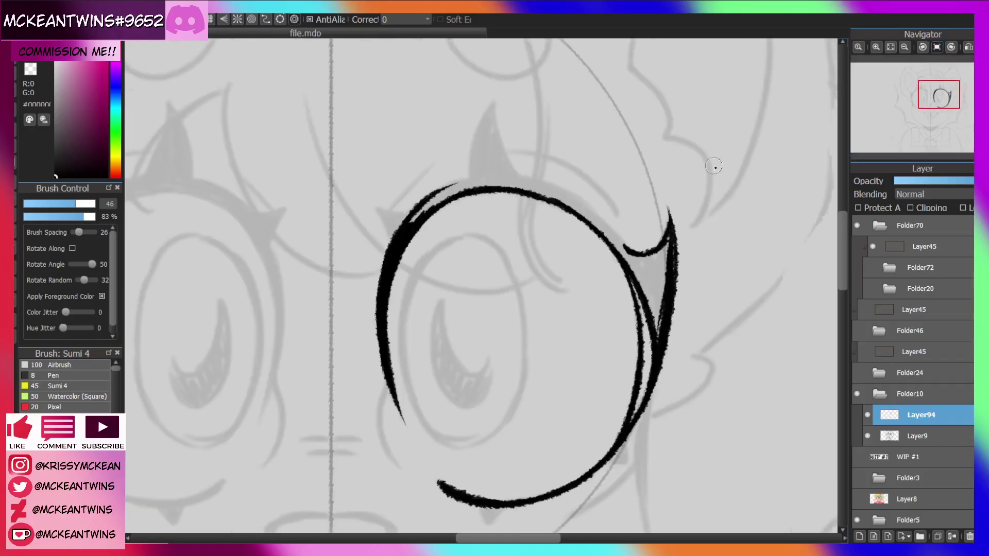
drag(669, 236, 664, 196)
mouse_move(672, 252)
mouse_down()
mouse_move(660, 276)
mouse_move(659, 266)
mouse_move(662, 317)
mouse_move(624, 253)
mouse_move(644, 265)
mouse_move(659, 248)
mouse_move(669, 270)
mouse_up()
Ink a second line above the upper lid, running from the outer-corner lash toward the top of the eye.
drag(939, 97, 939, 99)
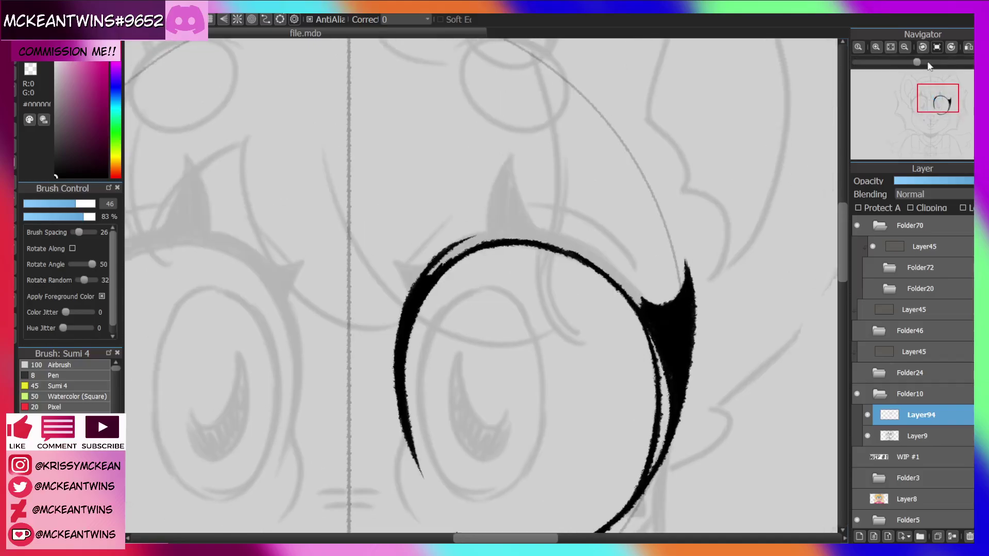
click(923, 47)
click(924, 47)
click(923, 48)
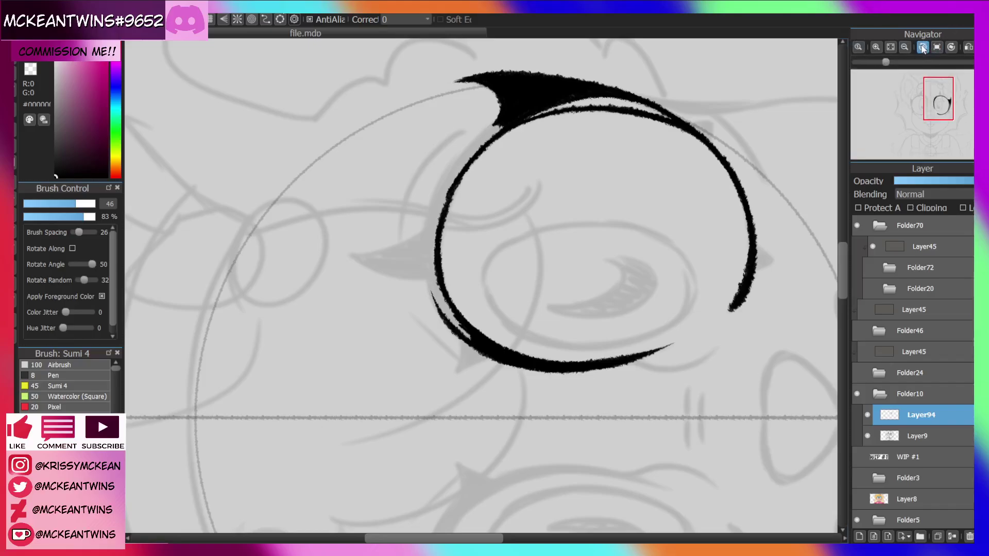
click(924, 47)
mouse_move(409, 134)
mouse_down()
mouse_move(414, 112)
mouse_move(397, 188)
mouse_move(409, 143)
mouse_move(406, 253)
mouse_up()
drag(398, 178, 409, 284)
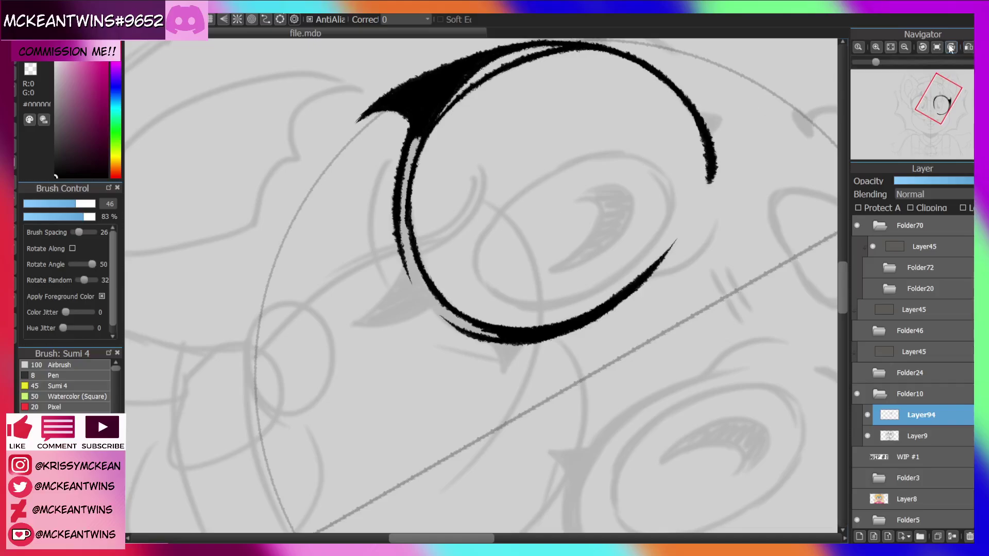
Complete the upper lid's second line to the inner side and fill the gap with black as a thick lid band.
click(952, 47)
click(952, 47)
mouse_move(439, 313)
mouse_down()
mouse_move(443, 251)
mouse_move(435, 264)
mouse_move(431, 291)
mouse_move(478, 195)
mouse_move(440, 245)
mouse_move(480, 195)
mouse_move(494, 189)
mouse_move(474, 201)
mouse_move(529, 168)
mouse_move(588, 152)
mouse_move(510, 178)
mouse_move(590, 152)
mouse_move(517, 173)
mouse_move(584, 155)
mouse_move(533, 168)
mouse_move(478, 200)
mouse_move(646, 131)
mouse_move(460, 233)
mouse_move(473, 202)
mouse_move(441, 264)
mouse_move(452, 337)
mouse_up()
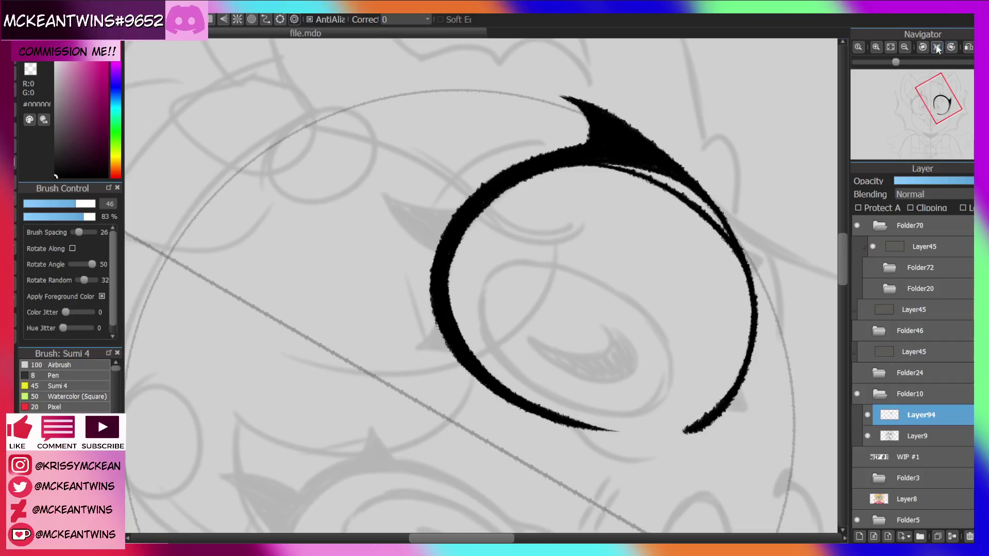
click(952, 48)
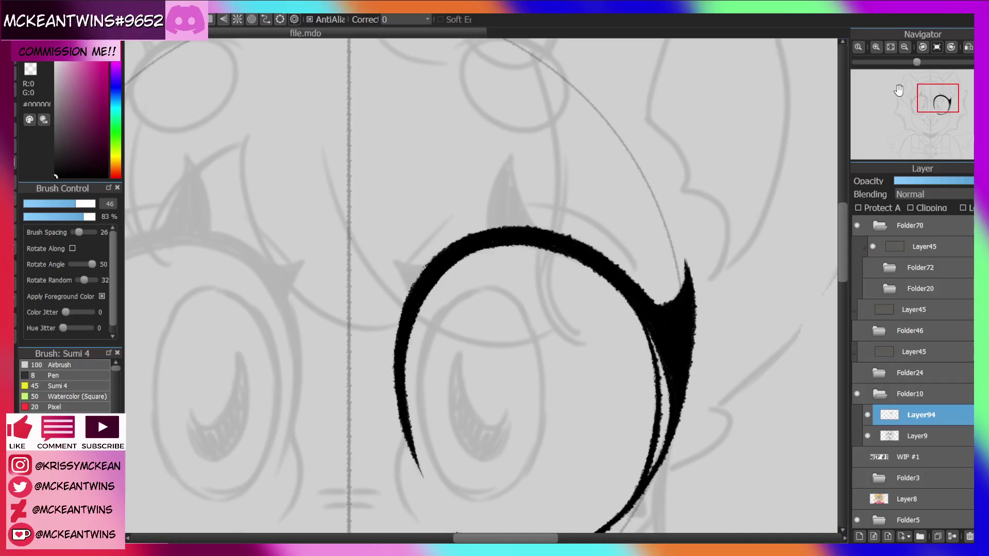
Draw the curved, pointed lash on top of the right-hand eye's upper lid and fill it with solid black.
click(952, 47)
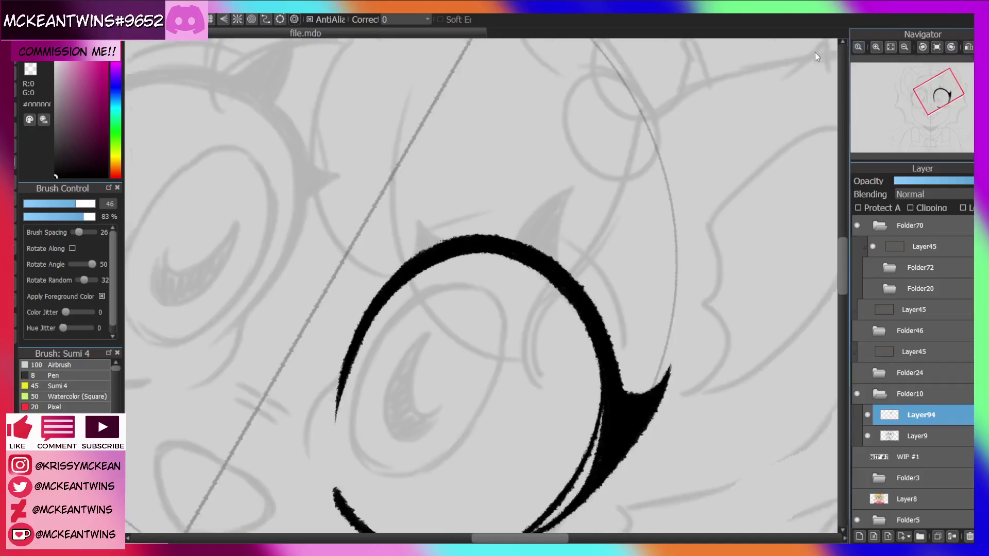
mouse_move(555, 262)
mouse_down()
mouse_move(561, 212)
mouse_move(558, 219)
mouse_move(586, 175)
mouse_up()
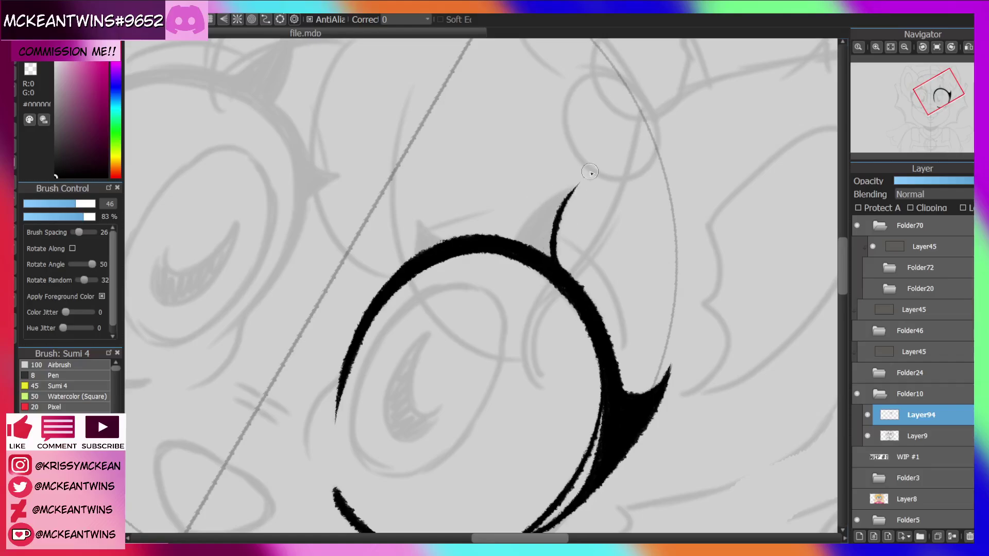
mouse_move(523, 241)
mouse_down()
mouse_move(555, 196)
mouse_move(594, 179)
mouse_move(530, 220)
mouse_move(553, 198)
mouse_up()
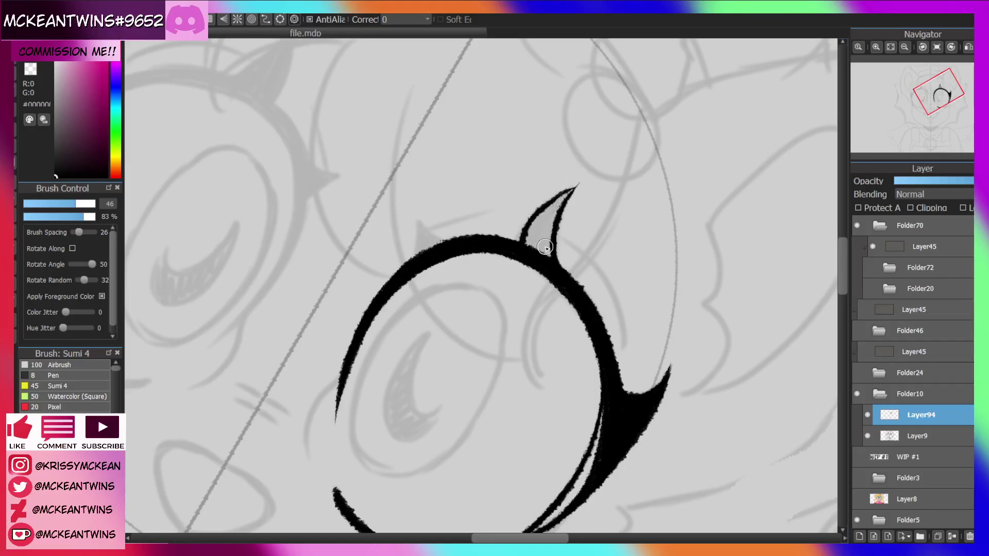
key(ctrl+z)
drag(569, 192, 551, 196)
mouse_move(525, 246)
mouse_down()
mouse_move(536, 224)
mouse_move(543, 246)
mouse_move(551, 209)
mouse_move(570, 192)
mouse_up()
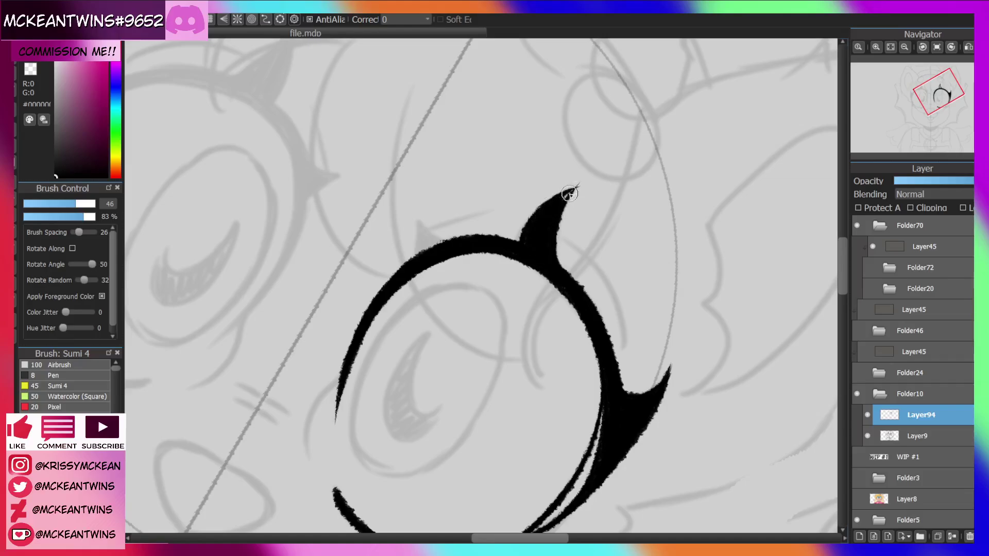
Draw a small pointed lash on the inner side of the right-hand eye's upper lid and fill it with solid black.
click(938, 48)
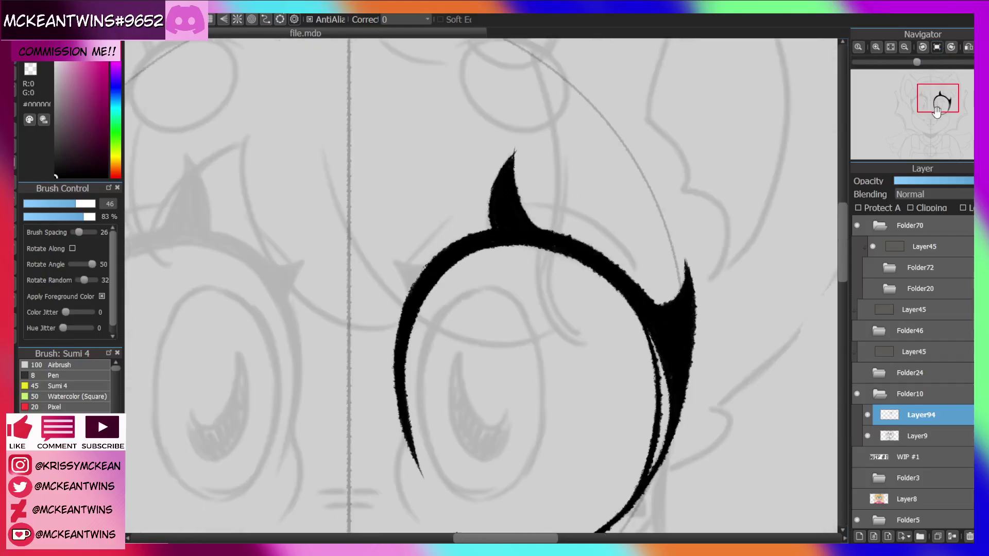
drag(939, 99, 937, 100)
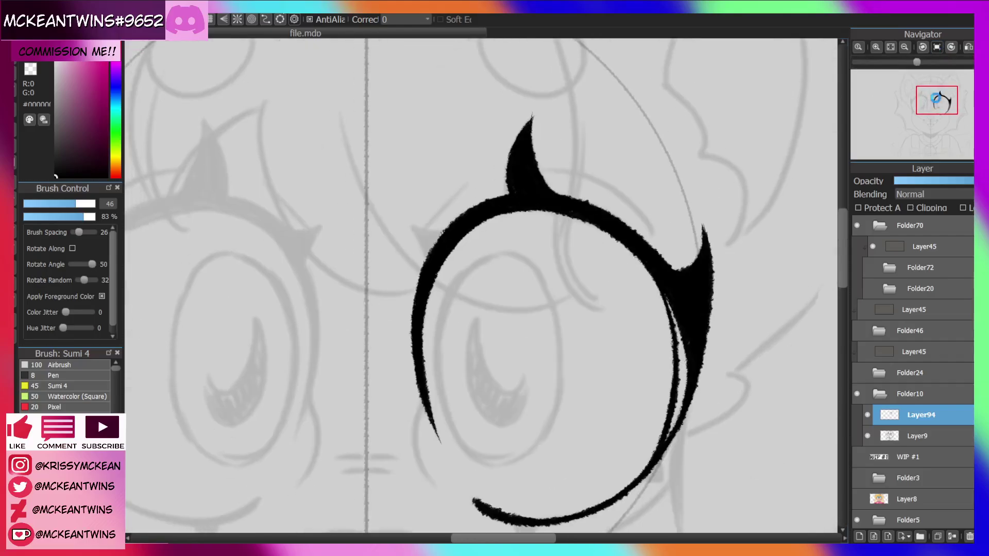
click(952, 47)
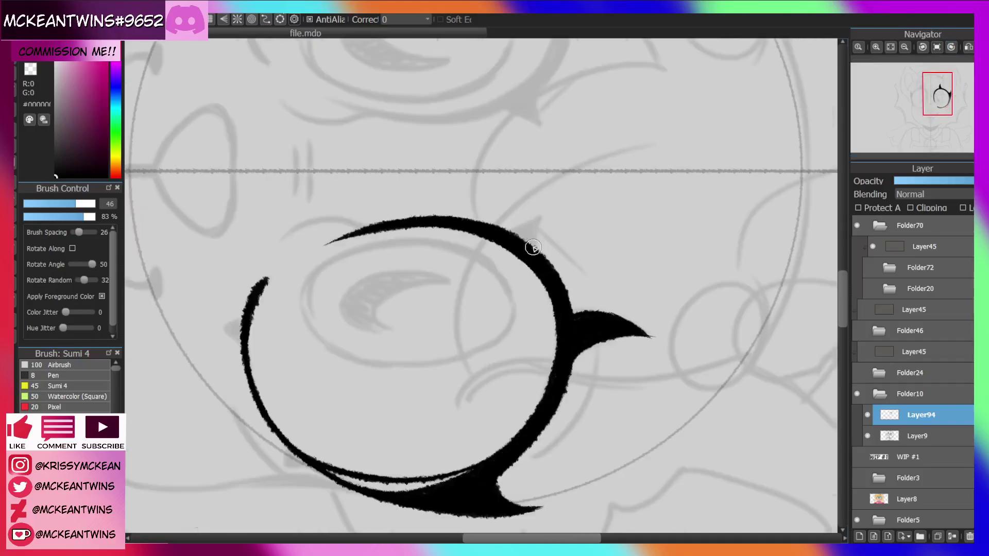
drag(536, 256, 550, 213)
mouse_move(533, 249)
mouse_down()
mouse_move(532, 230)
mouse_move(521, 241)
mouse_move(536, 223)
mouse_move(519, 236)
mouse_move(538, 222)
mouse_up()
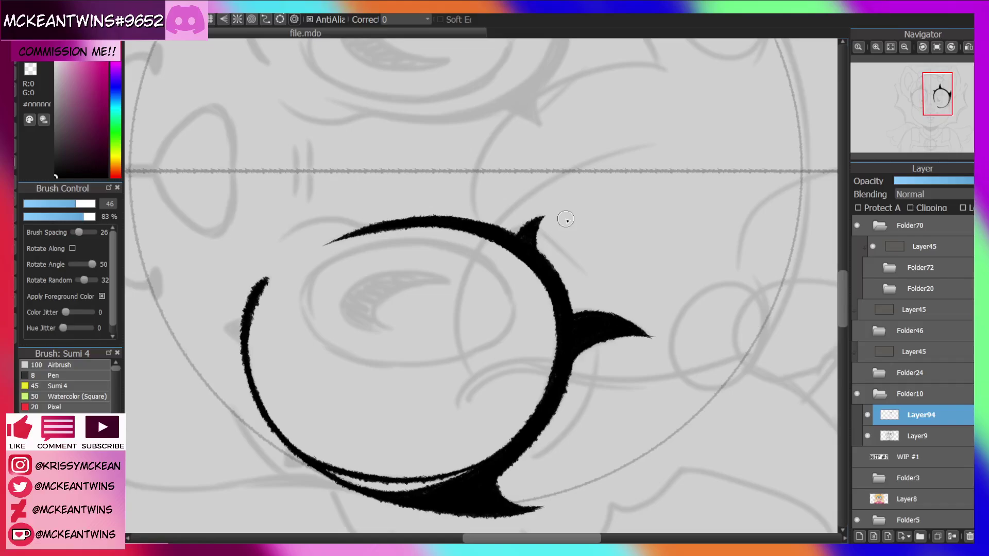
click(939, 46)
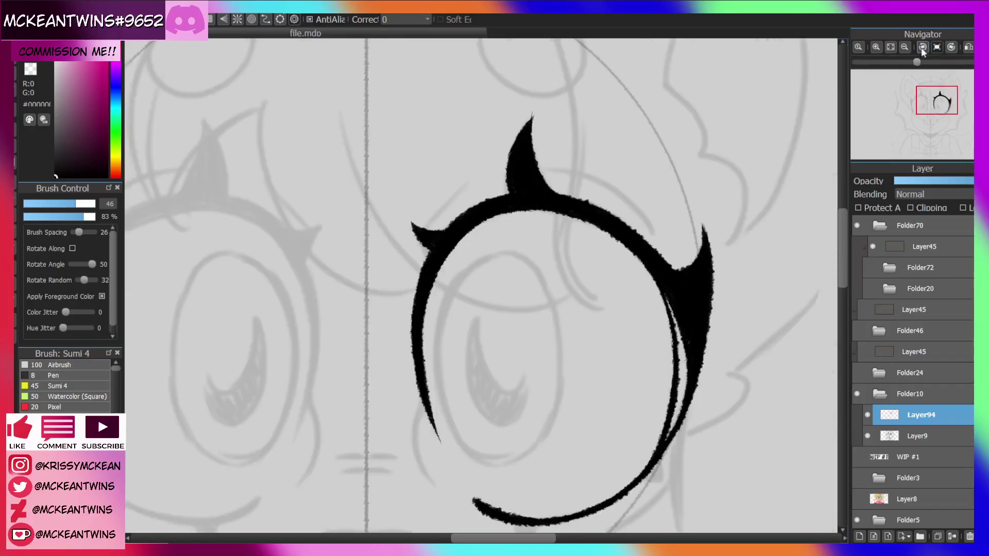
Ink a thin, tapered crease line crossing the inner lash and curving up toward the top lash.
click(921, 47)
mouse_move(415, 268)
mouse_down()
mouse_move(390, 266)
mouse_move(410, 313)
mouse_up()
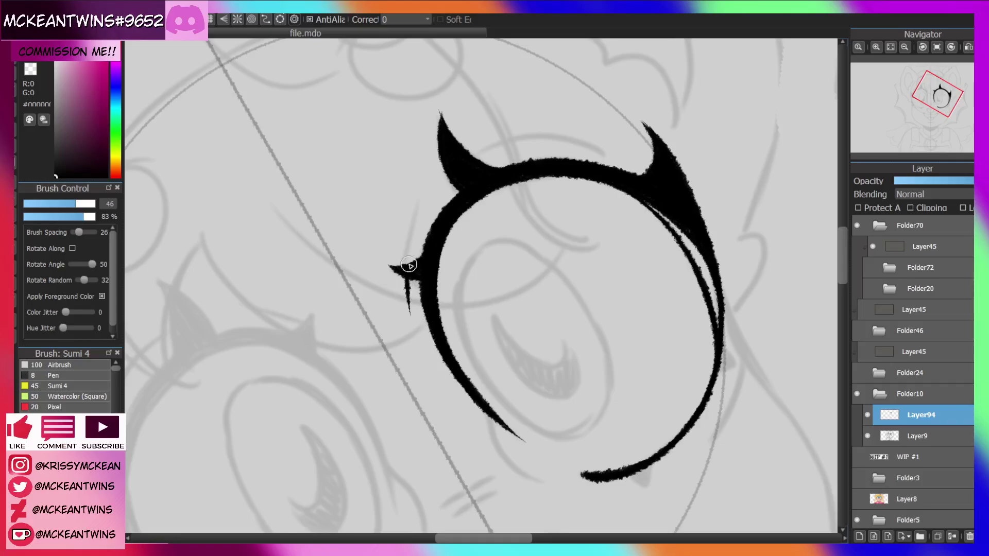
drag(406, 278, 438, 191)
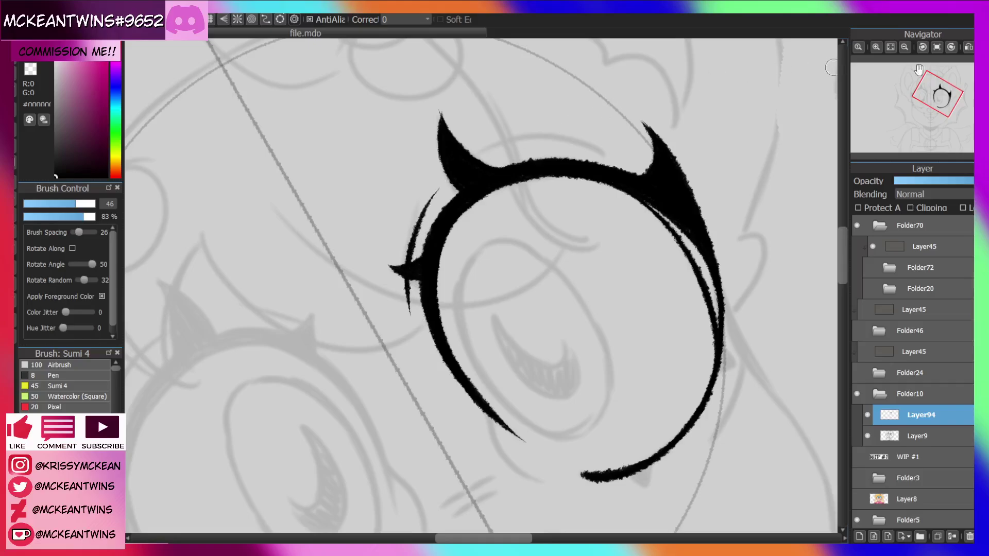
Ink a second tapered crease line above the upper lid between the top lash and the outer-corner lash.
click(923, 47)
click(922, 47)
click(922, 47)
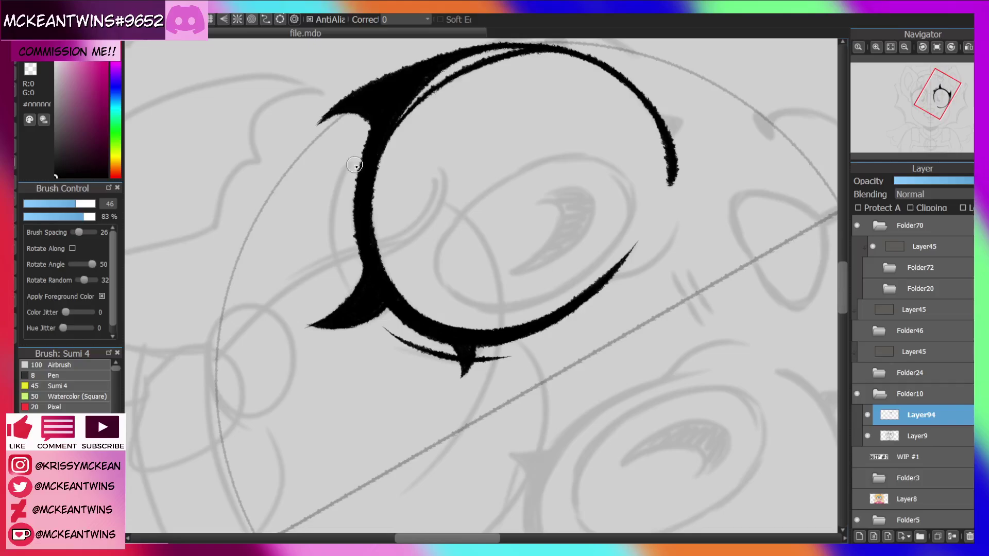
mouse_move(347, 157)
mouse_down()
mouse_move(340, 252)
mouse_move(337, 241)
mouse_move(351, 270)
mouse_up()
drag(334, 200, 345, 278)
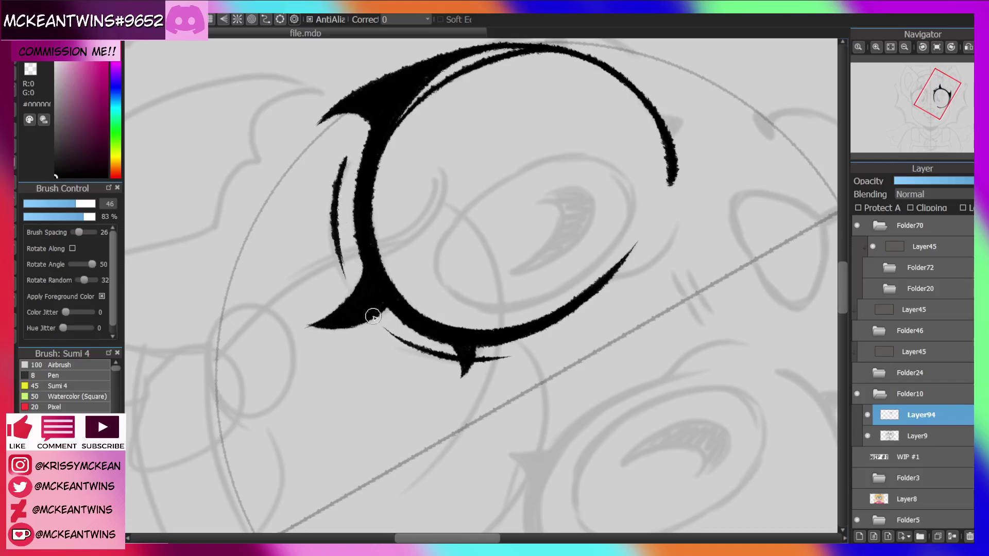
drag(342, 169, 355, 141)
Ink the curved inner corner of the right-hand eye, running down from the upper lid toward the lower lid line.
click(936, 47)
drag(939, 101, 938, 113)
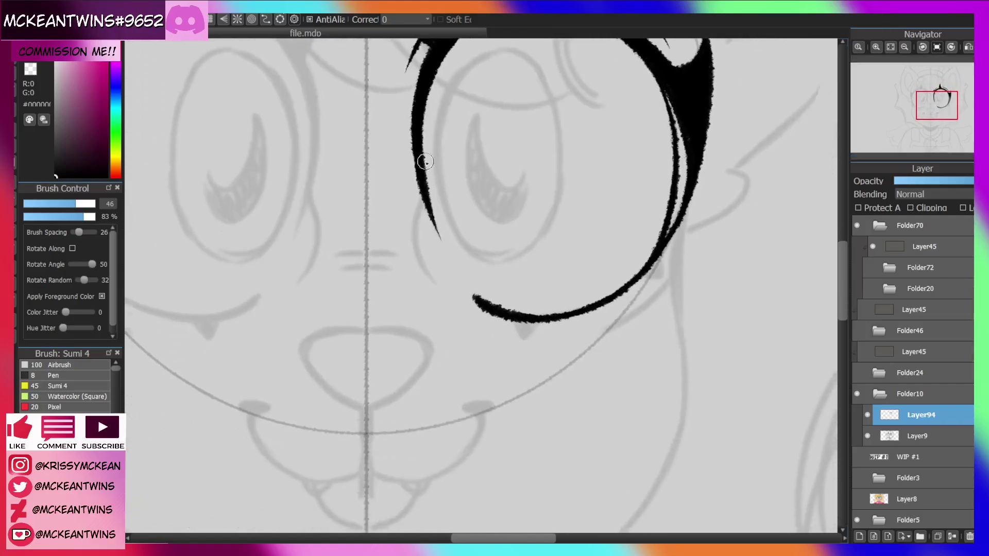
mouse_move(424, 192)
mouse_down()
mouse_move(412, 238)
mouse_move(419, 216)
mouse_move(437, 282)
mouse_up()
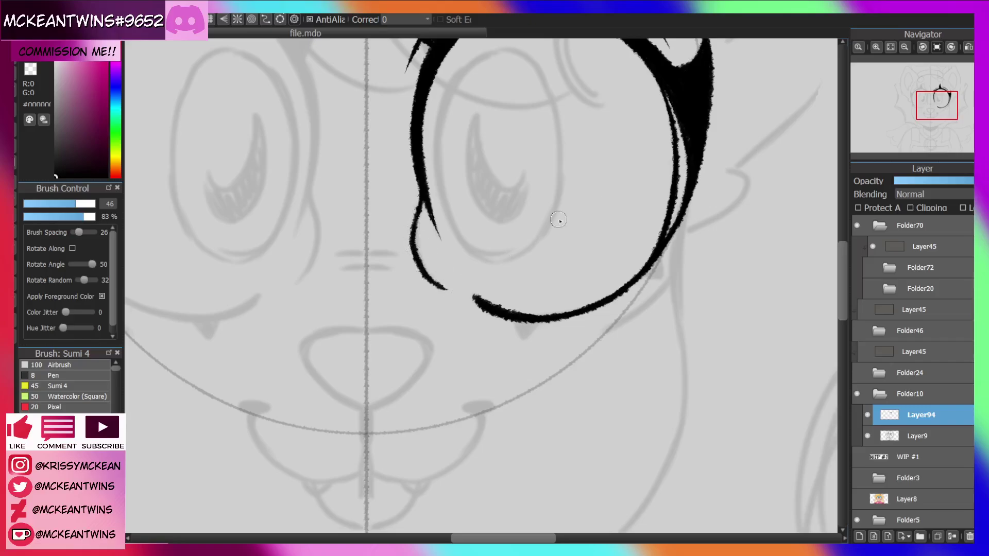
Add two small solid black pointed lashes to the lower lid, one near its inner end and one at the outer side.
drag(938, 109, 937, 122)
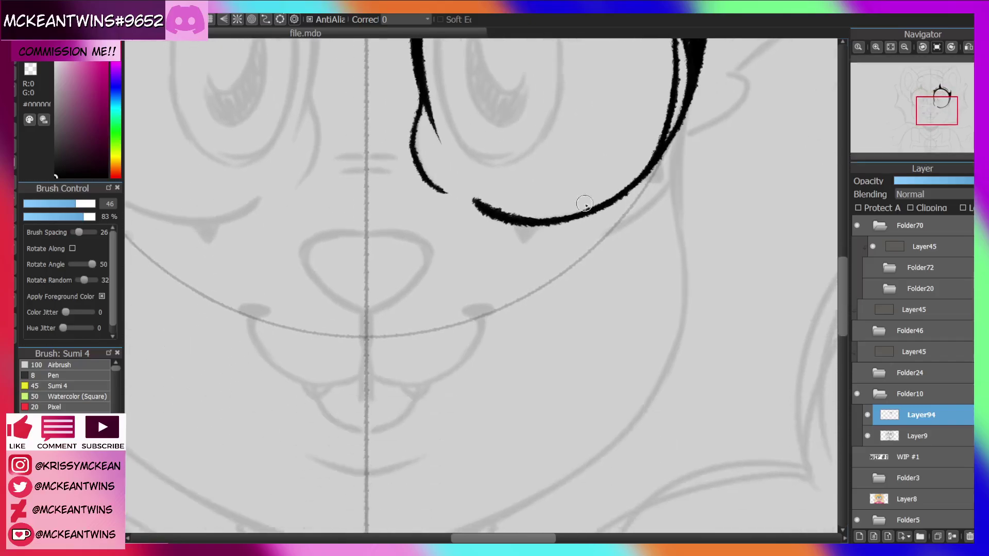
mouse_move(513, 222)
mouse_down()
mouse_move(526, 244)
mouse_move(537, 225)
mouse_move(523, 231)
mouse_move(527, 251)
mouse_up()
drag(939, 115, 943, 108)
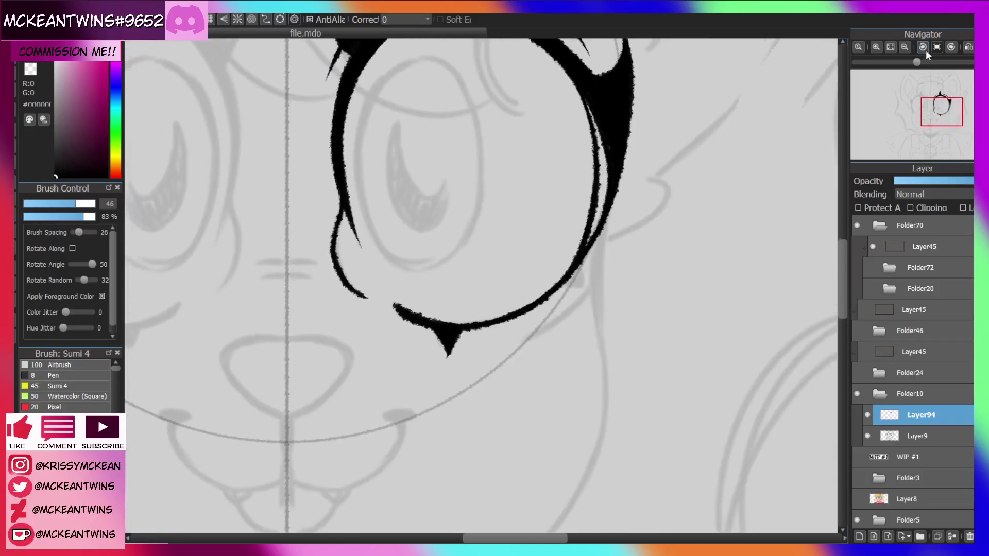
click(922, 47)
mouse_move(484, 208)
mouse_down()
mouse_move(472, 178)
mouse_move(462, 189)
mouse_move(483, 171)
mouse_move(460, 188)
mouse_move(489, 166)
mouse_move(484, 195)
mouse_up()
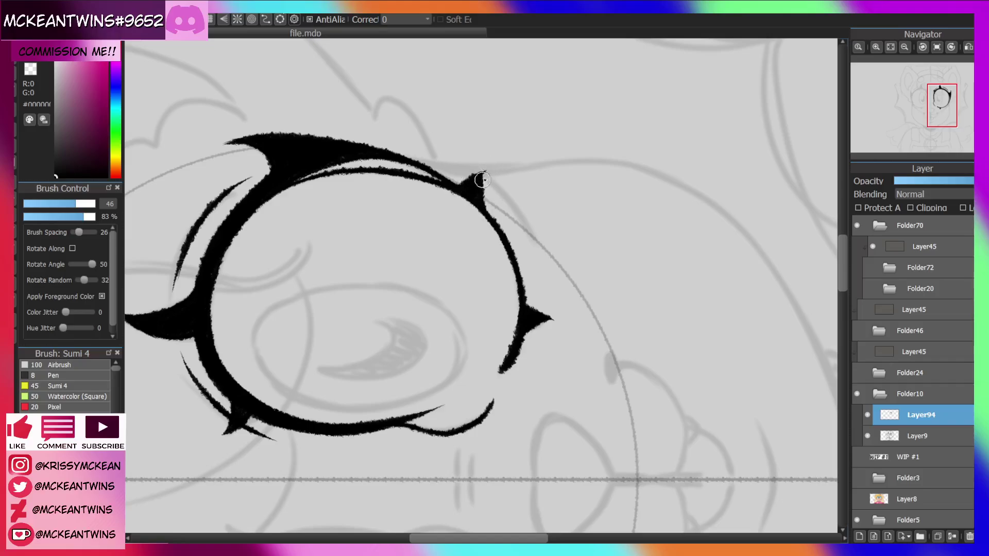
click(937, 47)
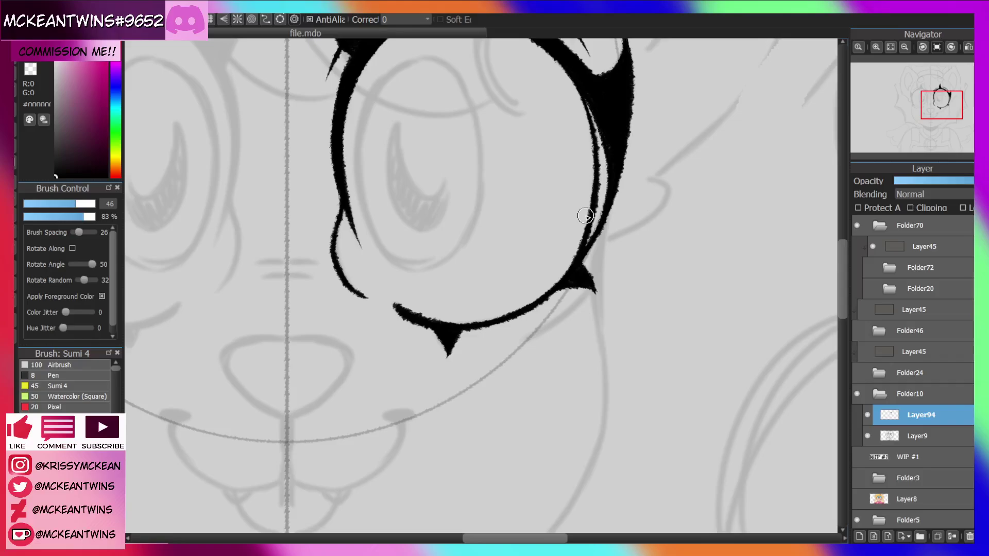
Ink a tapered crease line beneath the lower lid, curving inward from the tip of the outer lower lash.
drag(942, 113, 937, 109)
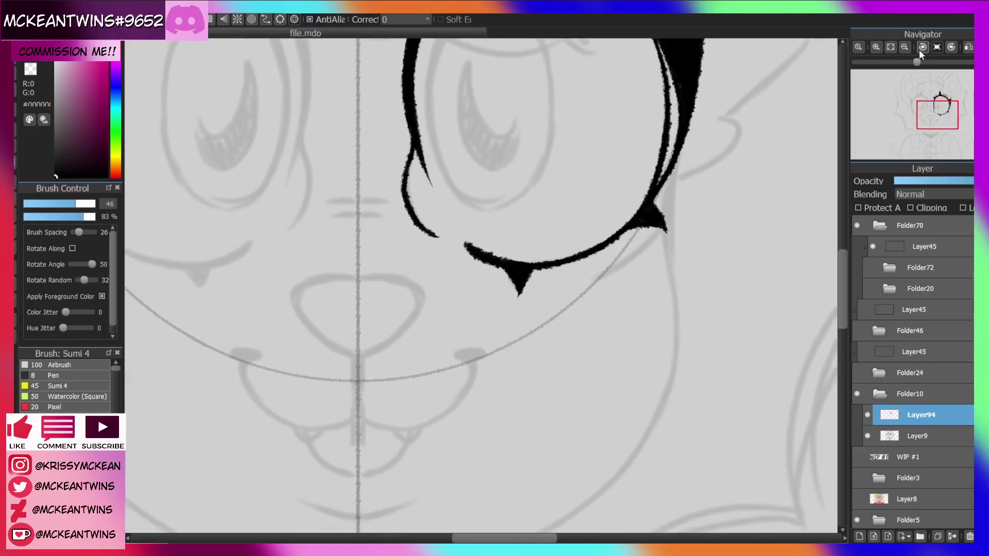
drag(664, 226, 585, 283)
click(951, 47)
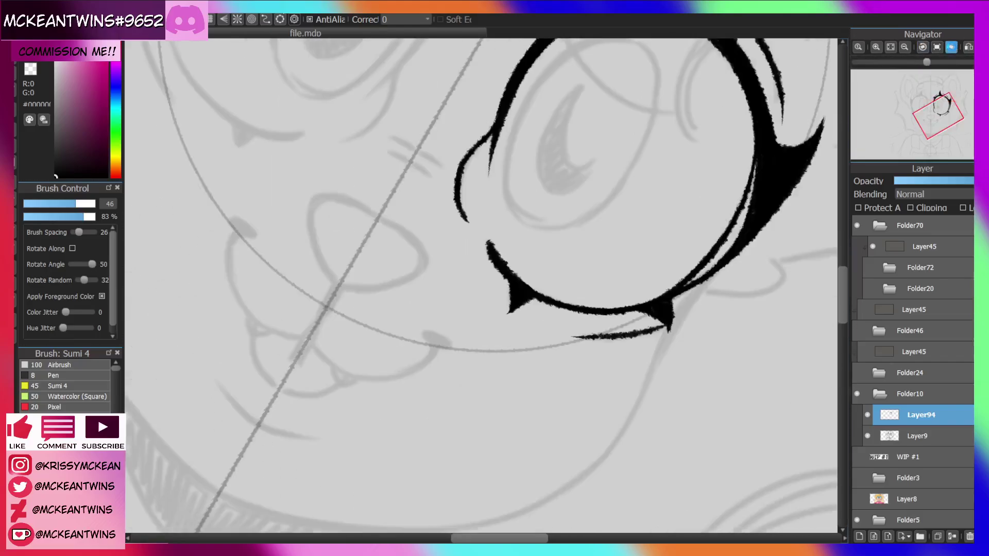
mouse_move(359, 418)
mouse_down()
mouse_move(363, 375)
mouse_move(398, 341)
mouse_up()
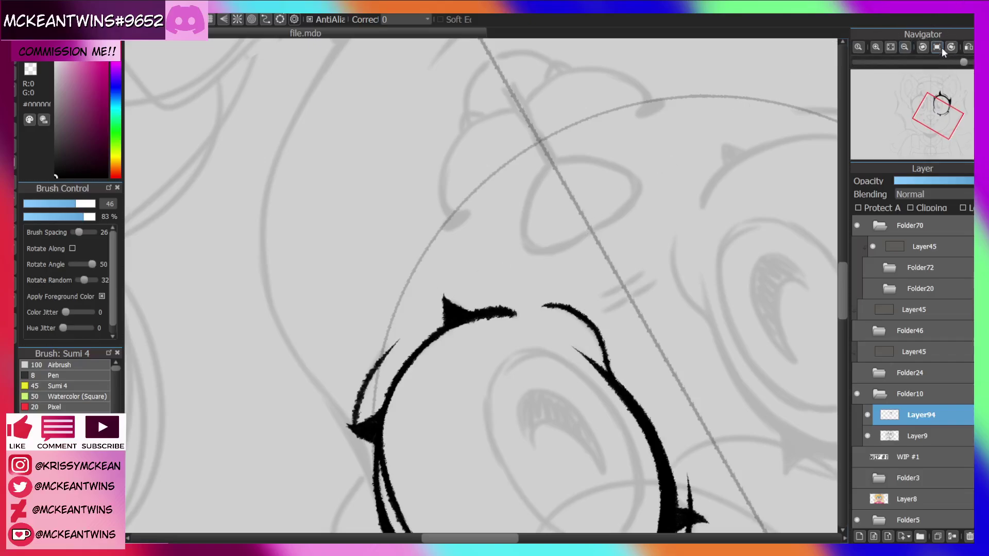
click(937, 47)
drag(935, 115, 938, 93)
click(922, 47)
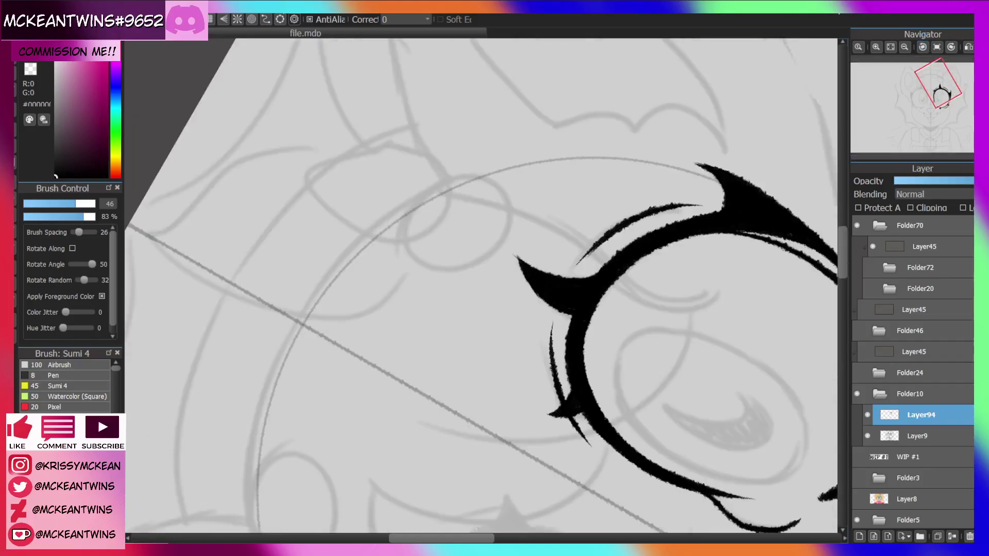
mouse_move(471, 176)
mouse_down()
mouse_move(434, 270)
mouse_move(436, 186)
mouse_up()
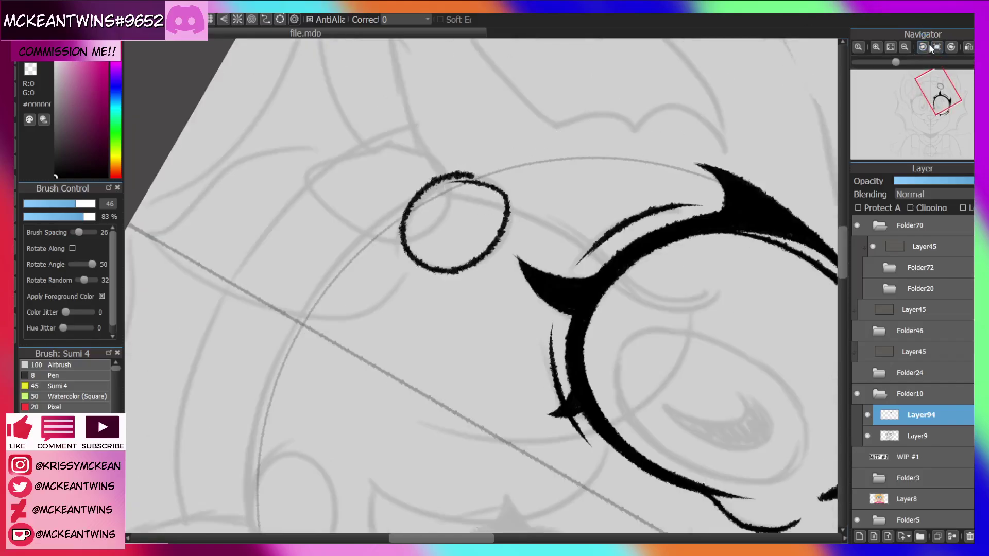
click(937, 47)
click(876, 47)
key(ctrl+z)
Ink the closed oval brow marking above the right-hand eye's top lash, redoing strokes that stray from the sketch.
mouse_move(457, 154)
mouse_down()
mouse_move(337, 256)
mouse_move(470, 177)
mouse_move(440, 150)
mouse_move(357, 300)
mouse_move(434, 142)
mouse_move(354, 183)
mouse_move(429, 292)
mouse_move(438, 147)
mouse_up()
key(ctrl+z)
key(ctrl+z)
click(937, 47)
click(952, 47)
click(952, 48)
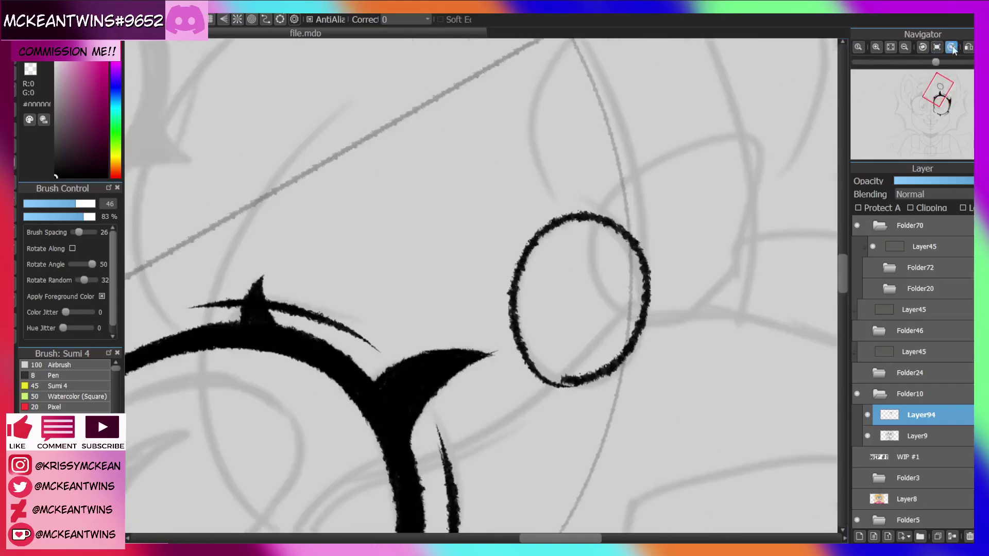
click(952, 47)
click(951, 47)
mouse_move(447, 418)
mouse_down()
mouse_move(436, 387)
mouse_move(464, 337)
mouse_up()
click(937, 47)
click(905, 47)
click(904, 47)
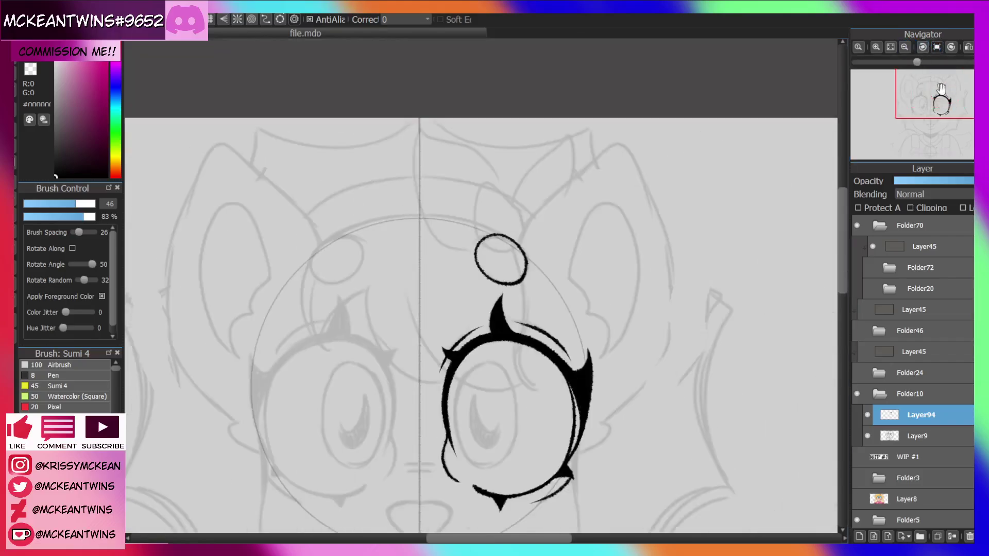
Ink the right-hand half of the nose outline, from the bottom tip on the centre line around to its upper edge.
click(938, 103)
drag(938, 104, 932, 118)
click(877, 47)
click(877, 48)
click(877, 47)
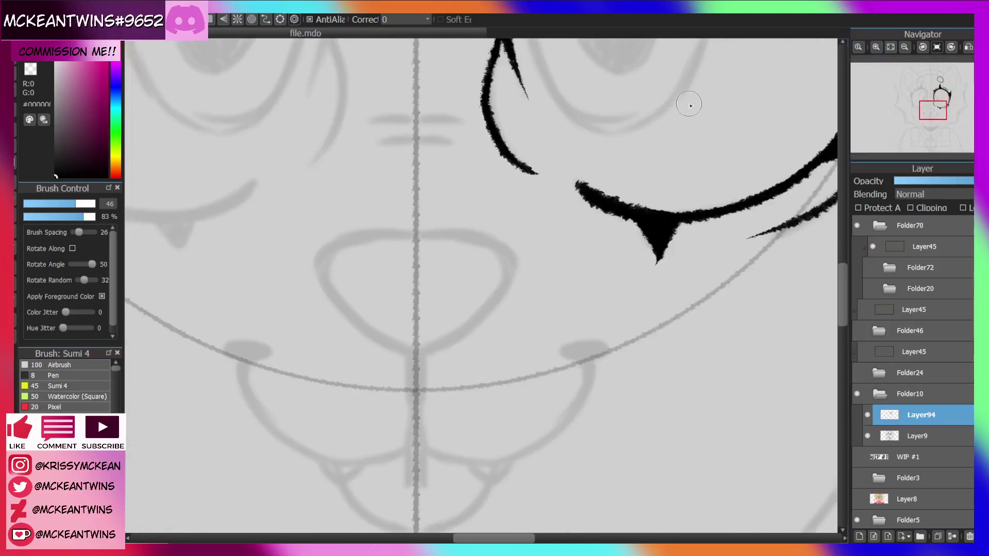
mouse_move(418, 351)
mouse_down()
mouse_move(462, 333)
mouse_move(429, 352)
mouse_move(504, 289)
mouse_move(517, 264)
mouse_up()
mouse_move(919, 61)
mouse_move(916, 61)
mouse_down()
mouse_move(885, 62)
mouse_move(895, 62)
mouse_up()
mouse_move(473, 265)
mouse_down()
mouse_move(443, 321)
mouse_move(470, 344)
mouse_move(449, 337)
mouse_move(461, 364)
mouse_up()
drag(444, 318, 463, 370)
Ink the two short, tapered wrinkle lines on the bridge above the nose, starting from the centre line.
click(937, 47)
drag(935, 117, 933, 117)
drag(917, 62, 896, 62)
drag(329, 228, 355, 193)
drag(310, 218, 349, 169)
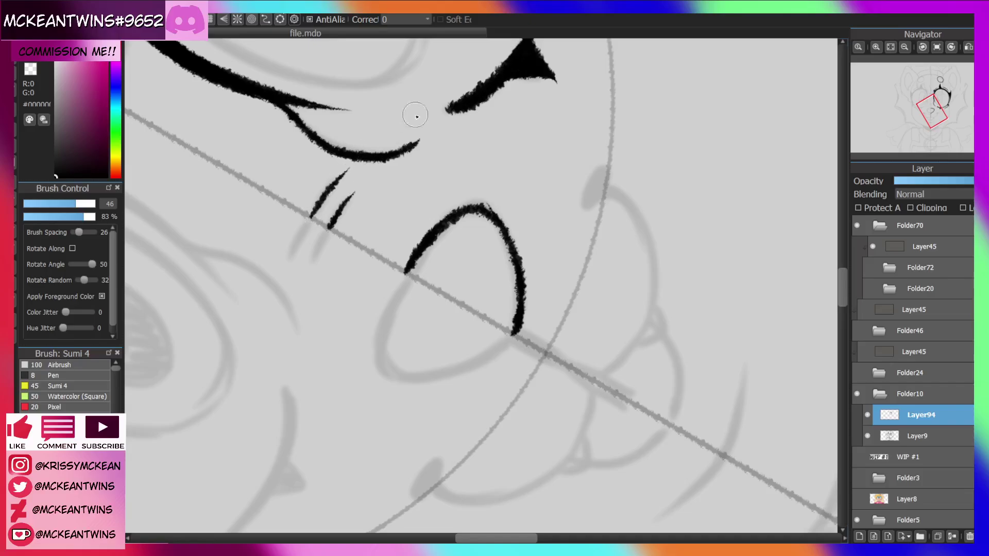
Ink the vertical line below the nose and the right-hand half of the mouth, ending in a solid black corner.
click(935, 48)
drag(931, 115, 933, 126)
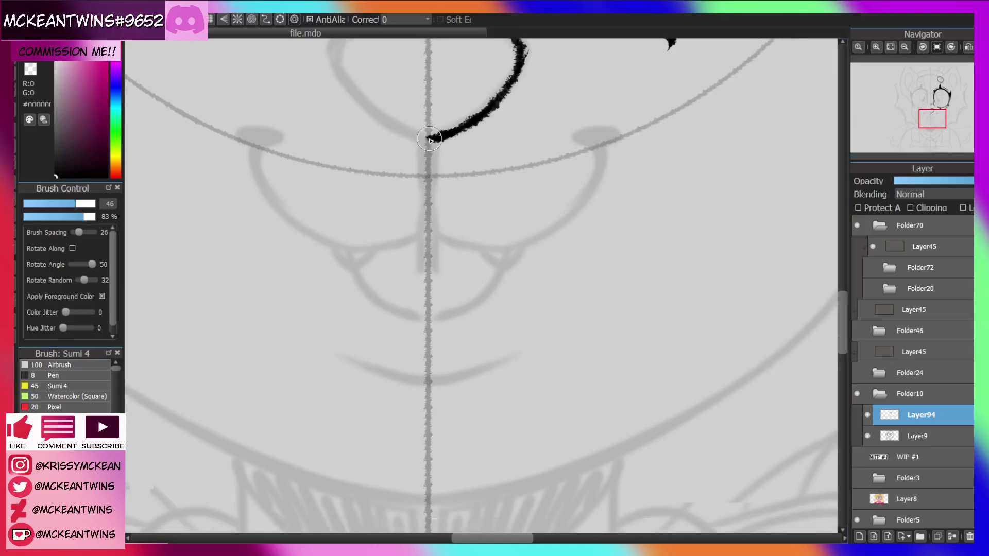
mouse_move(428, 138)
mouse_down()
mouse_move(428, 235)
mouse_move(415, 268)
mouse_move(484, 240)
mouse_move(533, 149)
mouse_move(479, 107)
mouse_move(504, 105)
mouse_move(483, 107)
mouse_move(521, 85)
mouse_move(490, 100)
mouse_move(515, 98)
mouse_move(500, 93)
mouse_up()
mouse_move(932, 73)
click(923, 48)
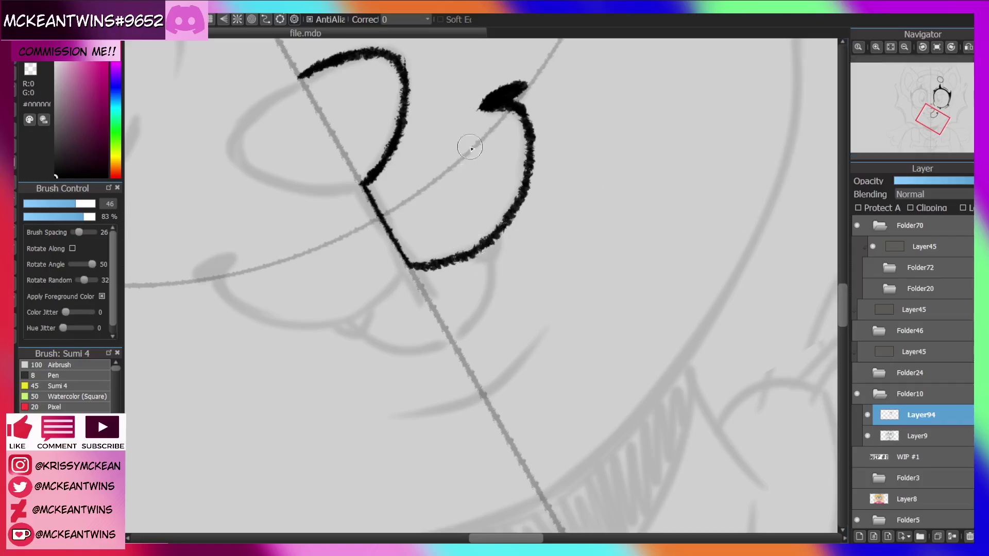
Ink the small fang under the mouth line and the right-hand half of the lower lip down to the centre line.
mouse_move(463, 259)
mouse_down()
mouse_move(502, 235)
mouse_move(481, 243)
mouse_up()
click(936, 48)
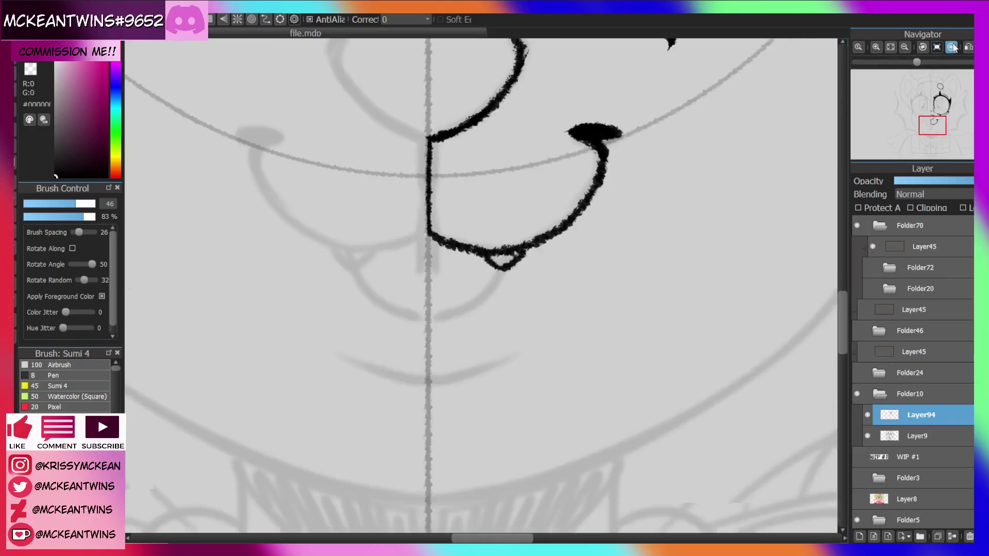
click(951, 48)
click(951, 48)
click(951, 48)
click(952, 48)
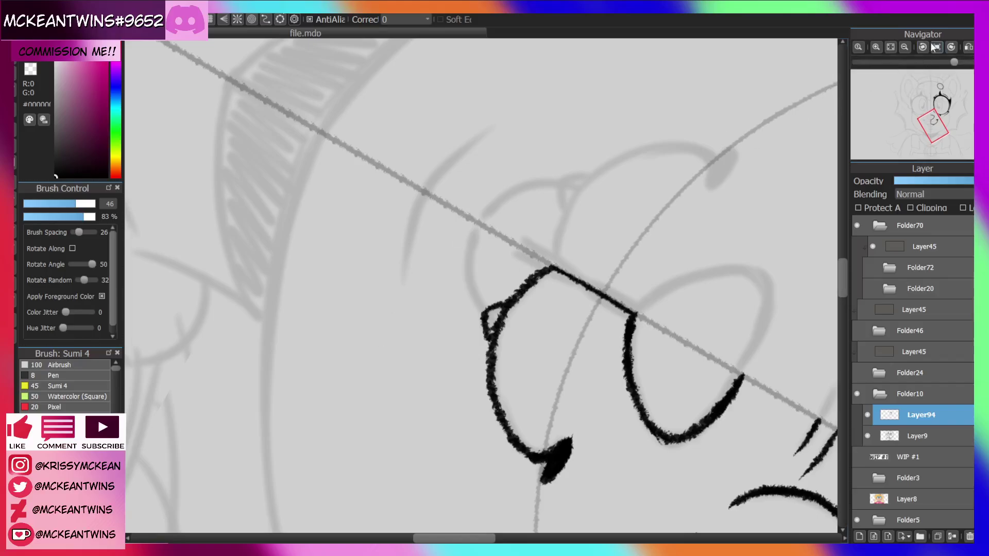
click(951, 47)
drag(473, 308, 476, 279)
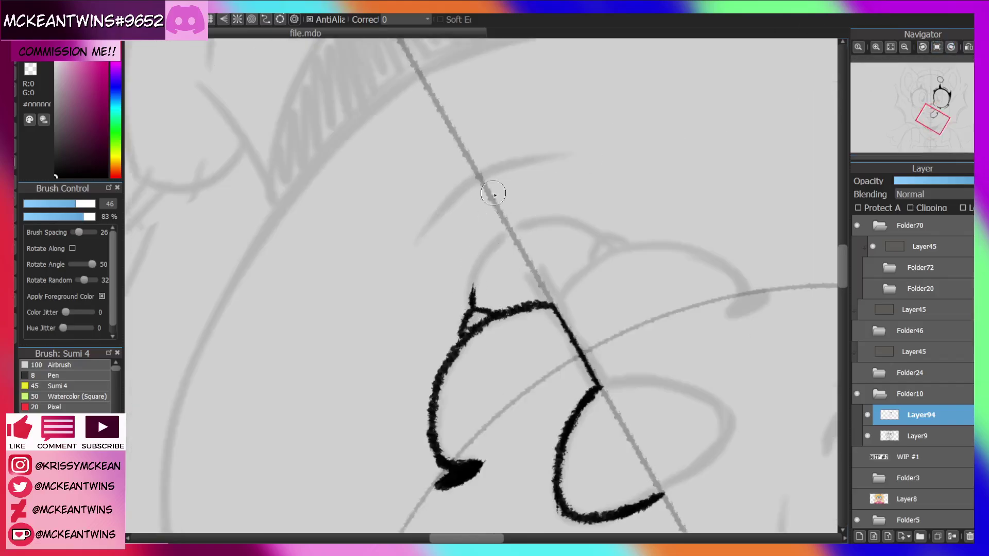
key(ctrl+z)
mouse_move(469, 310)
mouse_down()
mouse_move(473, 282)
mouse_move(517, 232)
mouse_up()
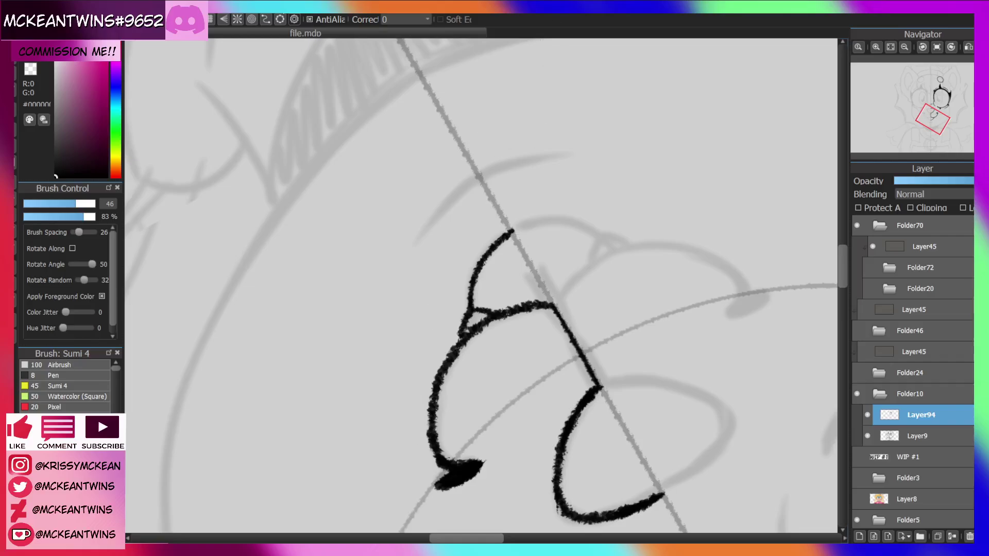
click(937, 47)
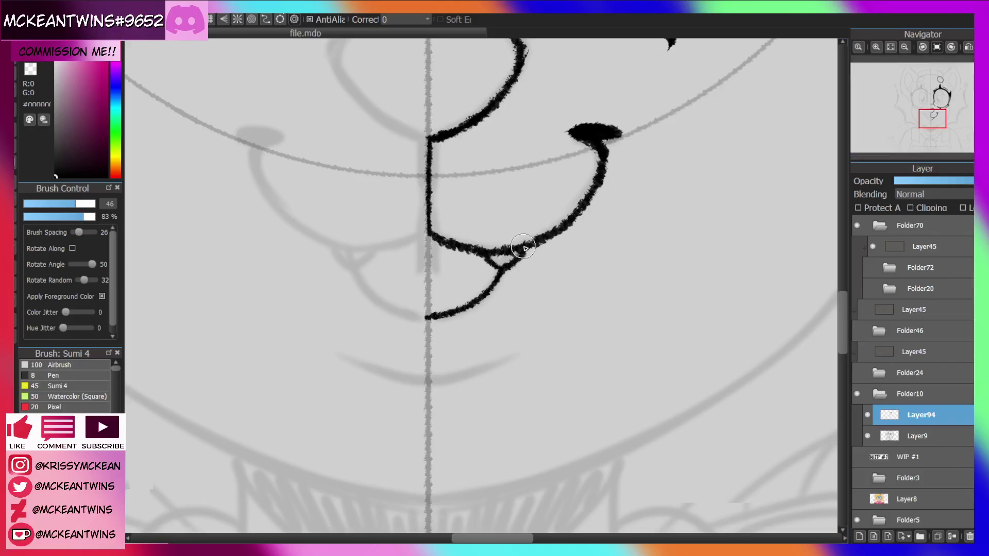
Extend the vertical line slightly below the mouth junction and ink the right-hand half of the chin crease under the lip.
drag(932, 119, 929, 120)
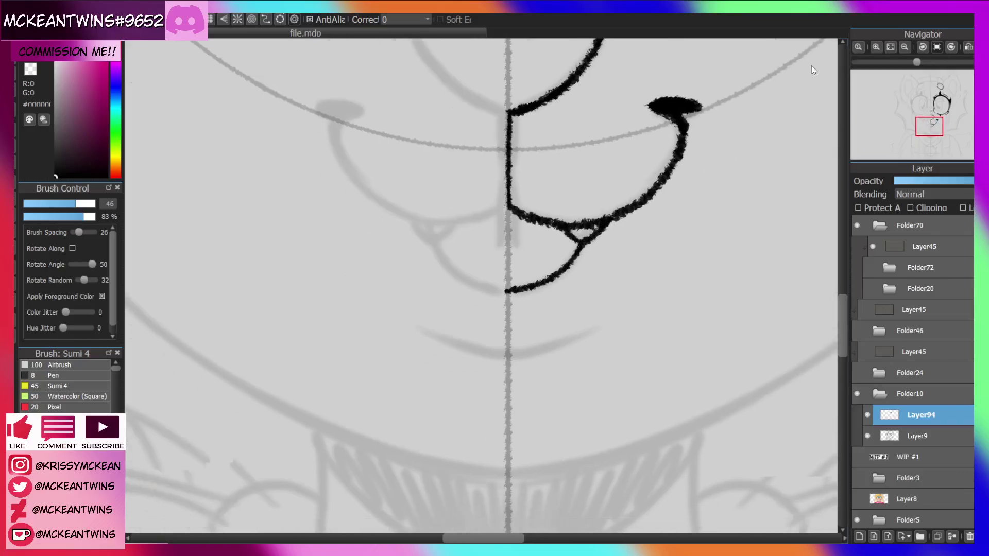
drag(510, 208, 510, 247)
click(951, 47)
click(950, 47)
click(951, 47)
mouse_move(418, 316)
mouse_down()
mouse_move(425, 371)
mouse_move(456, 415)
mouse_up()
Ink a short tapered start of the right-hand cheek contour, running down from the outer corner of the eye.
click(922, 46)
click(890, 47)
click(905, 47)
click(876, 47)
click(875, 47)
click(876, 46)
click(876, 47)
drag(931, 112, 942, 120)
click(876, 47)
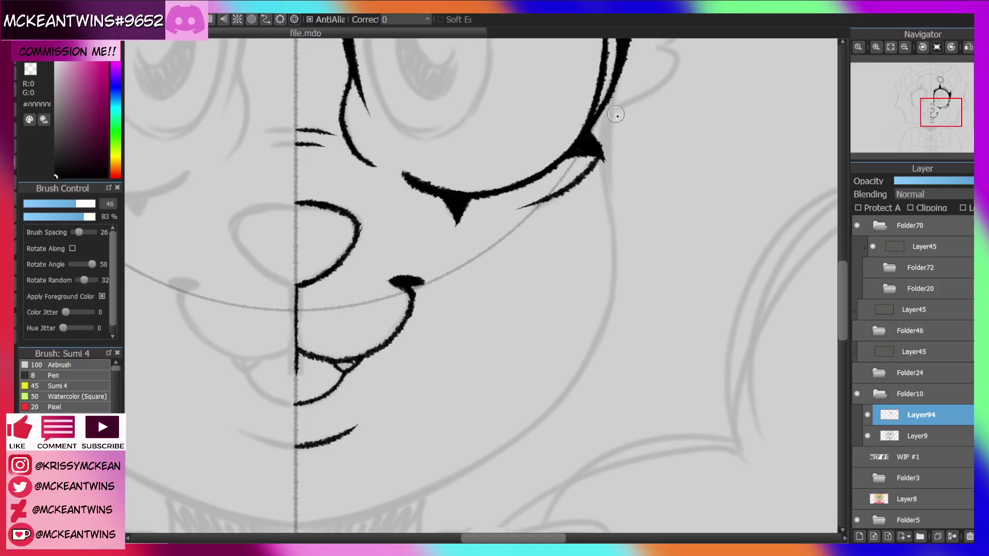
mouse_move(611, 87)
mouse_down()
mouse_move(602, 161)
mouse_move(608, 97)
mouse_move(612, 222)
mouse_up()
Ink the first stretch of the chin contour, from the centre line outward along the jaw, ending in a taper.
mouse_move(938, 70)
click(923, 47)
click(923, 47)
click(923, 47)
click(923, 47)
click(923, 47)
click(923, 46)
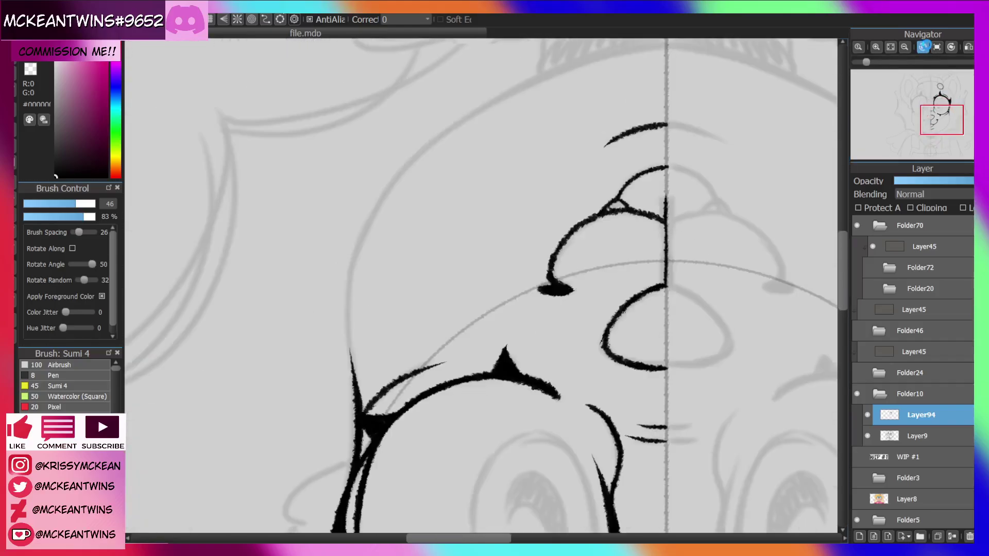
click(923, 47)
click(923, 47)
click(923, 47)
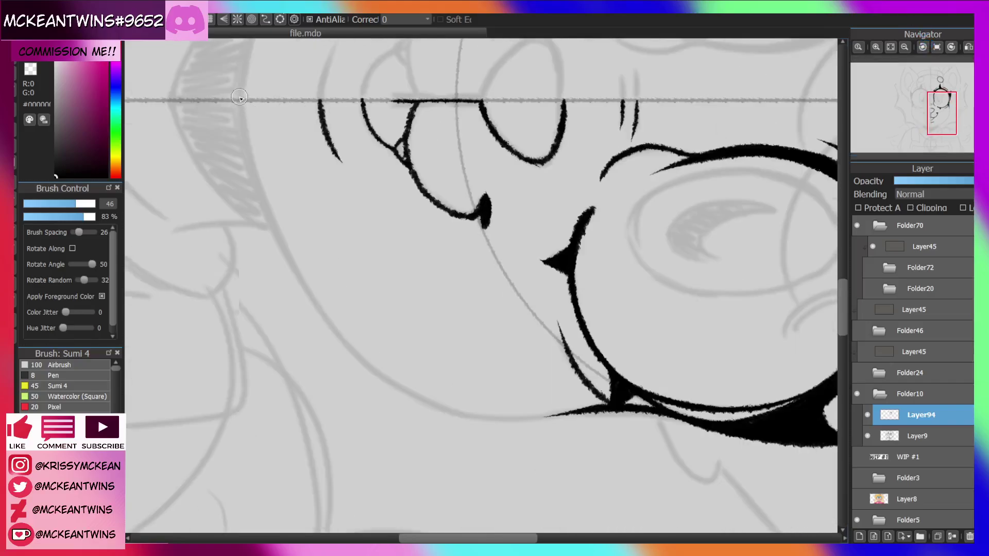
drag(240, 100, 268, 216)
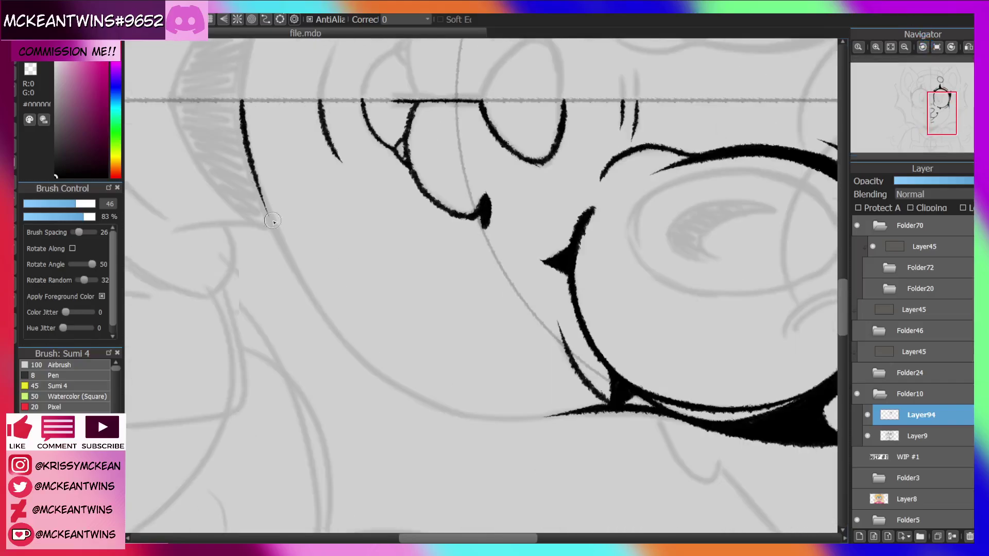
Extend the cheek contour along the sketch from the outer eye corner toward the jaw and undo the misplaced last stroke.
click(951, 47)
click(952, 47)
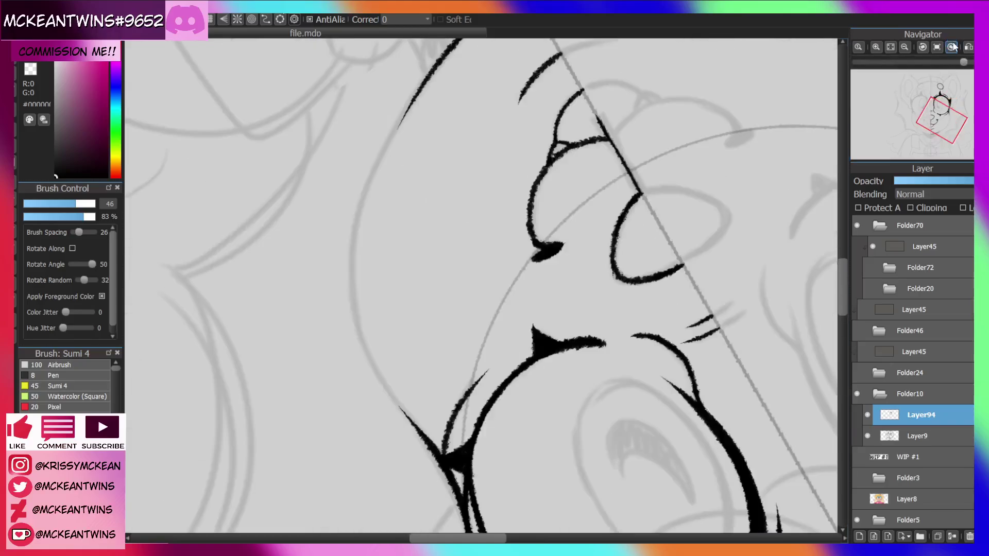
mouse_move(922, 66)
click(948, 47)
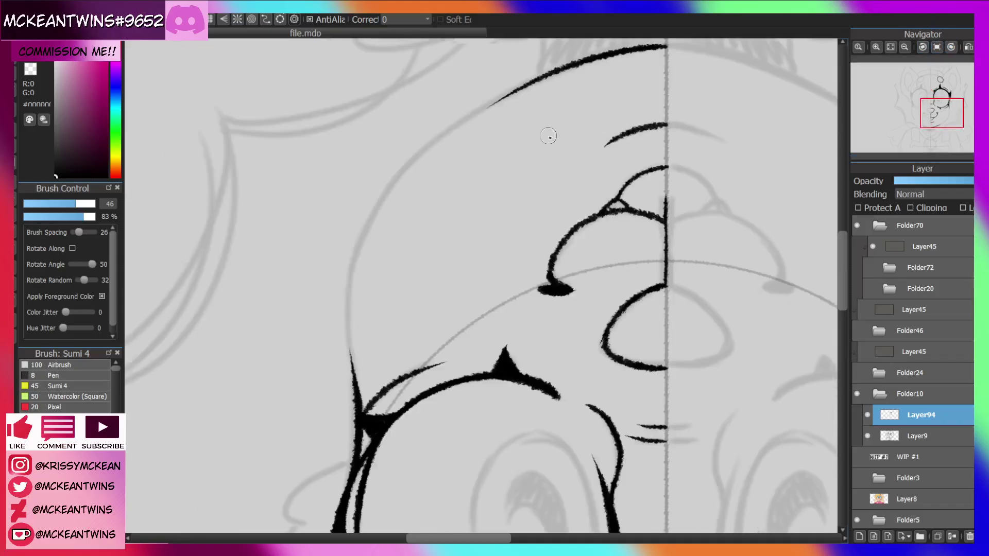
drag(359, 406, 349, 322)
drag(356, 380, 348, 289)
drag(352, 339, 381, 209)
key(ctrl+z)
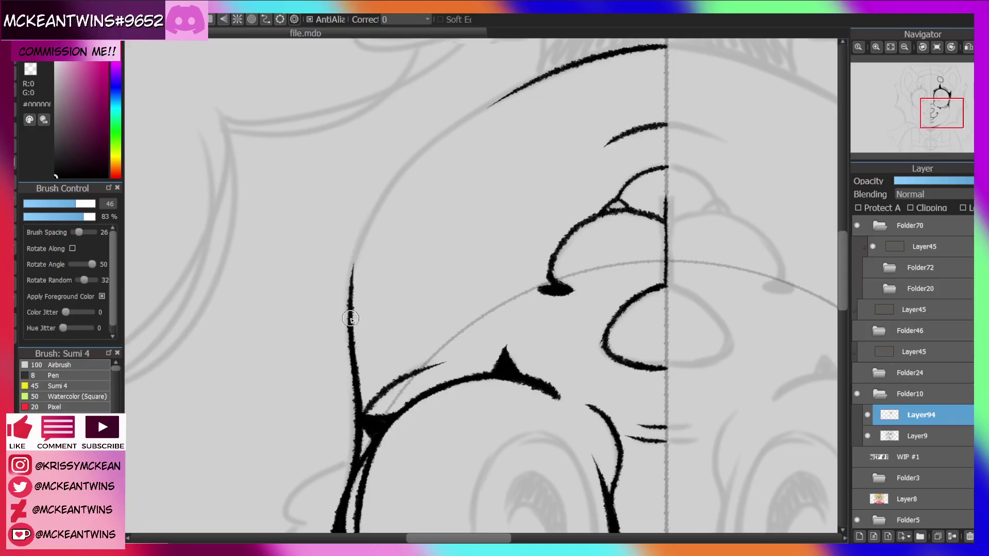
Ink the rest of the cheek and jaw curve with overlapping strokes until it joins the chin line.
mouse_move(352, 344)
mouse_down()
mouse_move(352, 263)
mouse_move(367, 229)
mouse_up()
drag(350, 286, 375, 210)
drag(354, 263, 398, 179)
drag(363, 234, 419, 154)
drag(388, 196, 450, 131)
mouse_move(393, 180)
mouse_down()
mouse_move(484, 100)
mouse_move(572, 69)
mouse_up()
Ink the inner edge of the ear from the round brow marking up to near the ear tip.
click(940, 48)
mouse_move(943, 119)
mouse_down()
mouse_move(943, 147)
mouse_move(953, 77)
mouse_up()
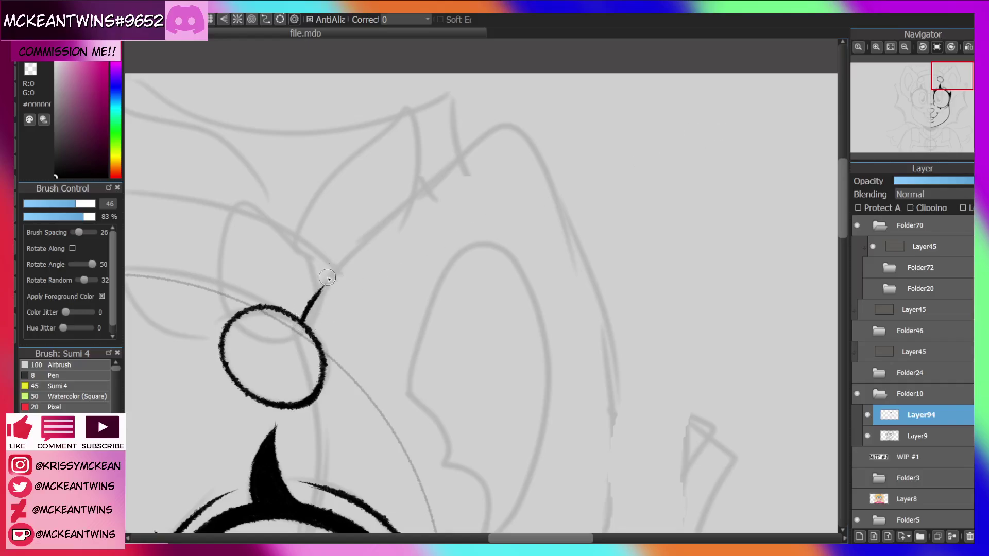
drag(301, 320, 415, 204)
key(ctrl+z)
mouse_move(303, 320)
mouse_down()
mouse_move(421, 182)
mouse_move(484, 135)
mouse_up()
Ink the long curved outer edge of the ear from its base toward the tip, cleaning away the stray doubled line.
click(922, 47)
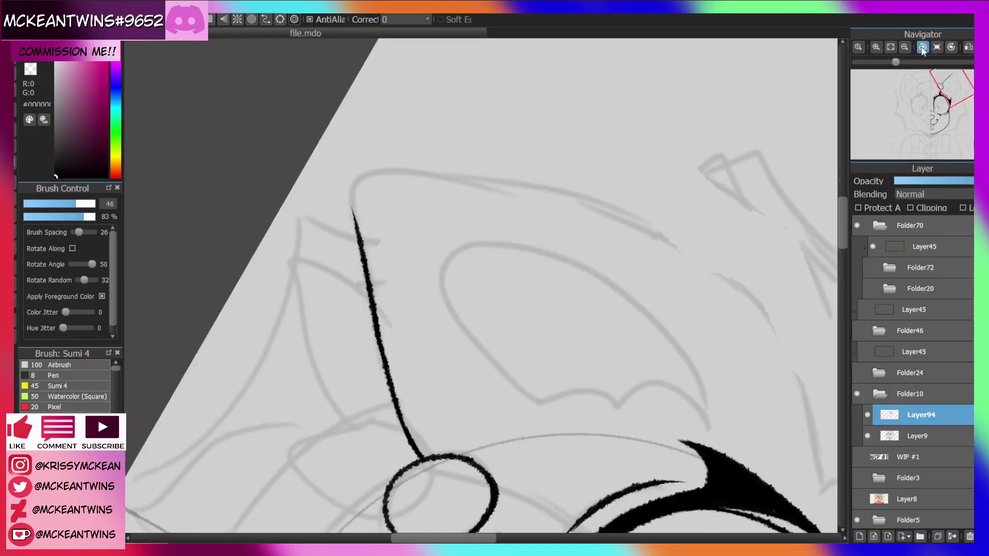
click(922, 47)
click(922, 47)
drag(952, 89, 954, 86)
click(922, 48)
click(923, 46)
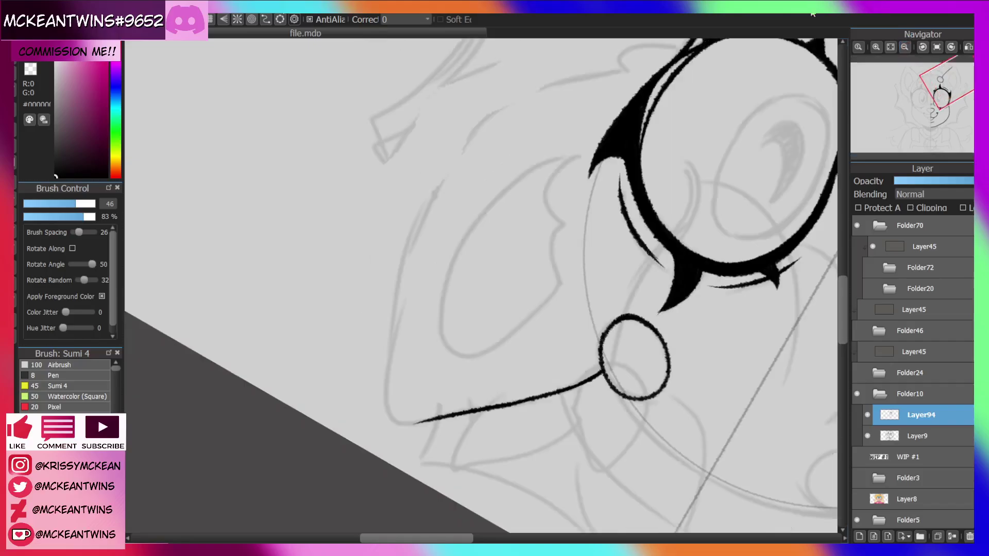
mouse_move(622, 71)
mouse_down()
mouse_move(599, 73)
mouse_move(389, 270)
mouse_up()
key(ctrl+z)
drag(630, 73, 374, 380)
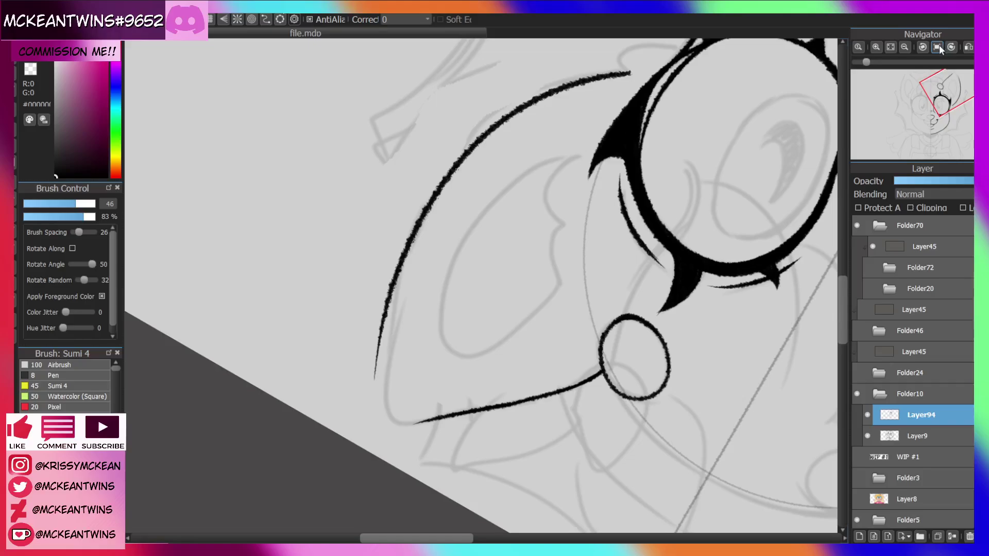
drag(411, 235, 392, 393)
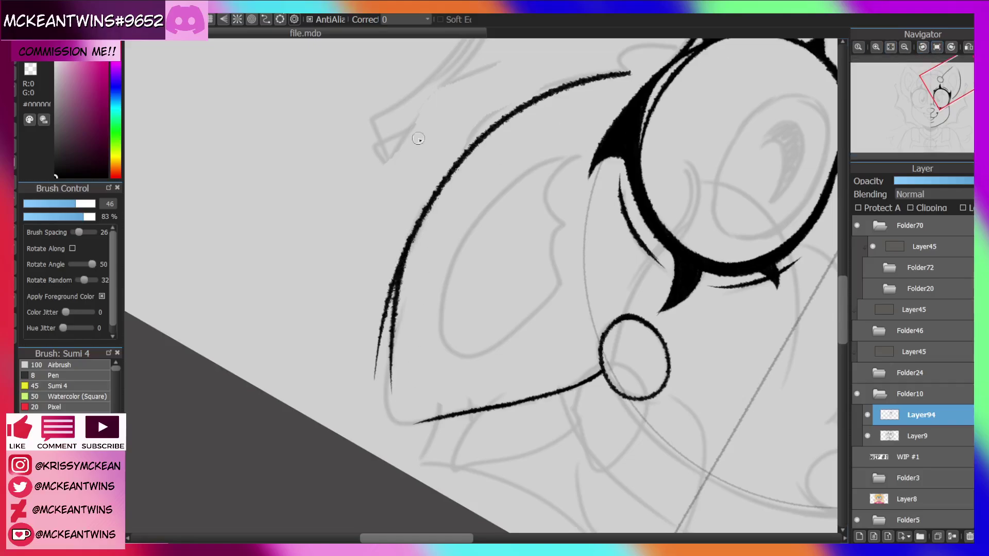
drag(369, 334, 404, 228)
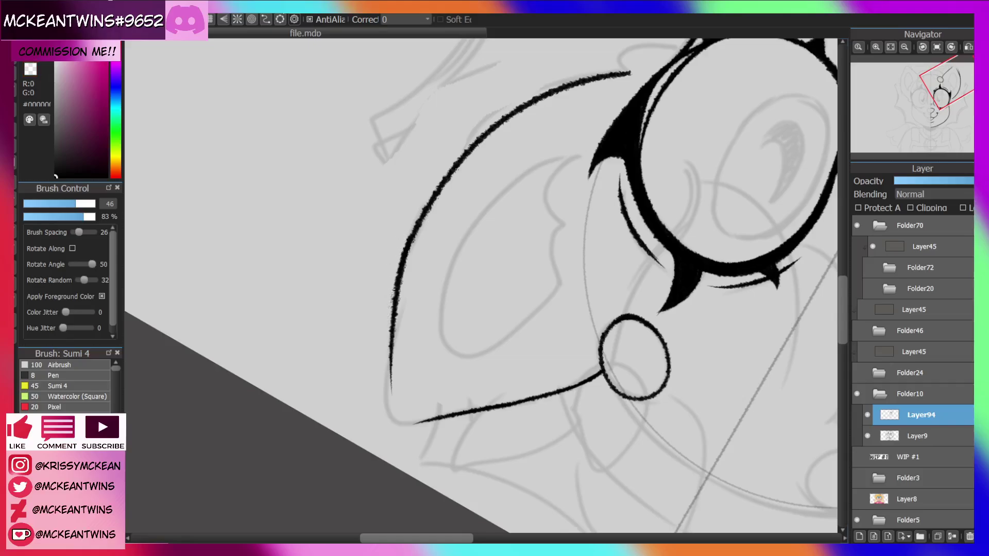
Ink the rounded ear tip, connecting the inner and outer ear edges.
click(940, 48)
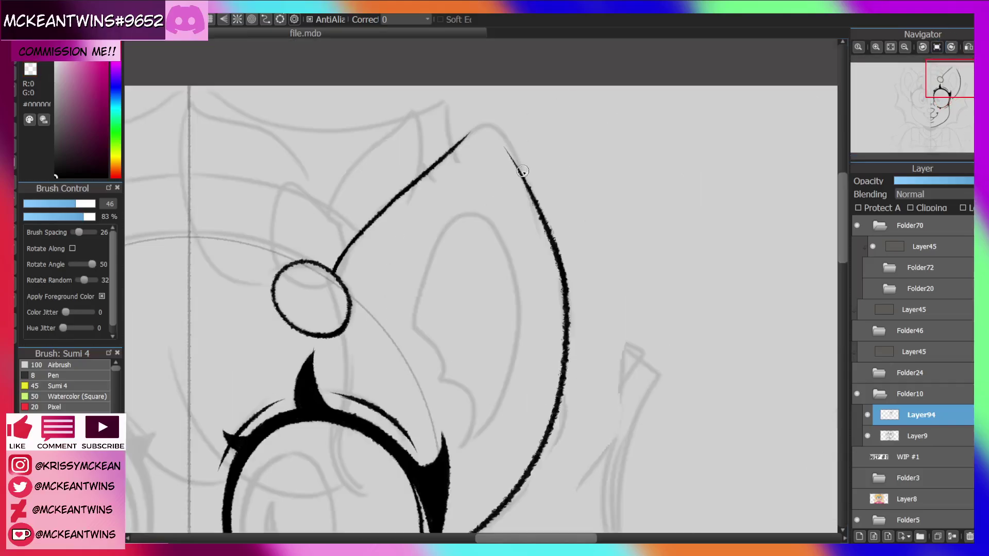
mouse_move(526, 181)
mouse_down()
mouse_move(504, 145)
mouse_move(471, 133)
mouse_move(423, 174)
mouse_up()
key(ctrl+z)
drag(474, 129, 448, 152)
Ink the fur tuft and inner outline inside the ear, plus the small tuft at the ear base beside the eye.
drag(935, 91, 925, 102)
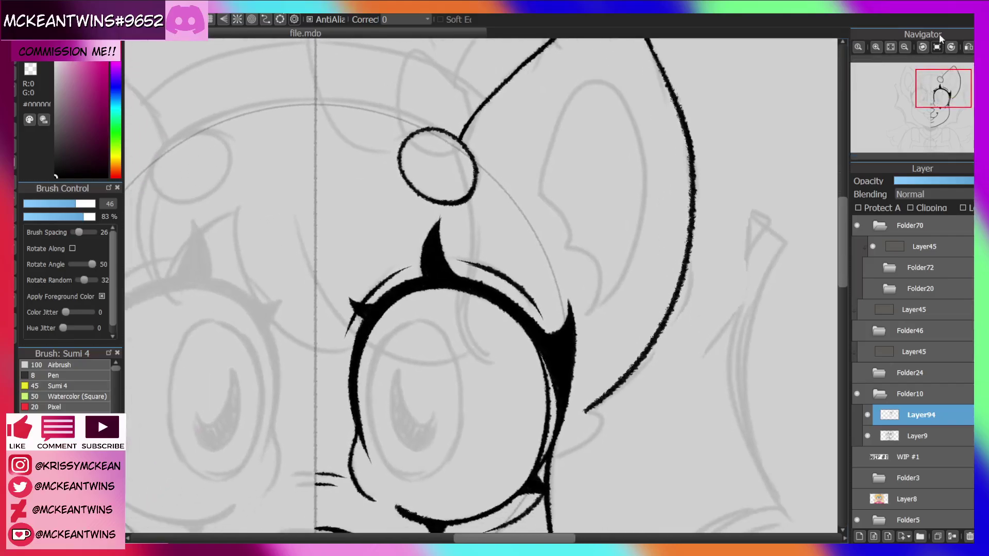
mouse_move(588, 313)
mouse_down()
mouse_move(614, 259)
mouse_move(577, 246)
mouse_move(567, 200)
mouse_move(546, 183)
mouse_move(566, 114)
mouse_move(614, 79)
mouse_move(625, 255)
mouse_up()
key(ctrl+z)
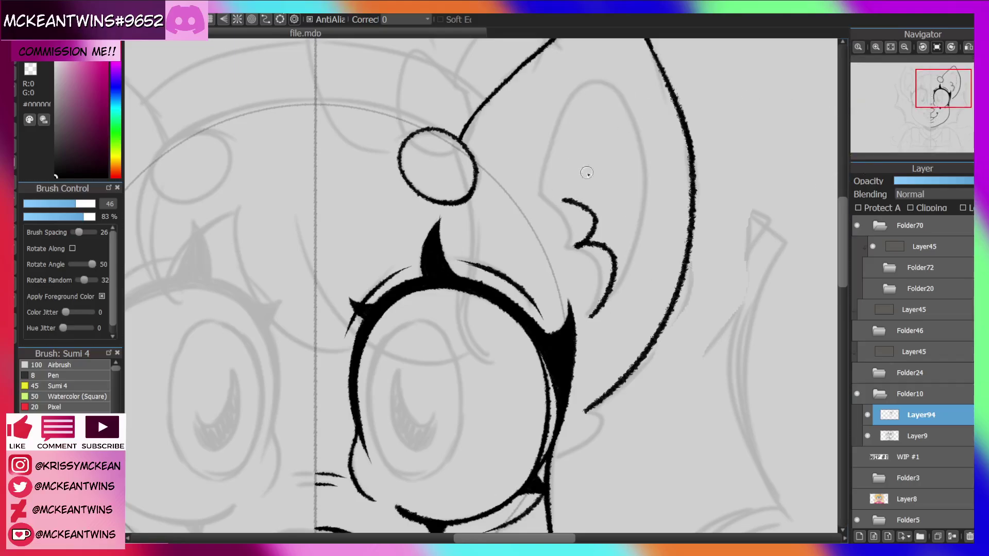
mouse_move(559, 186)
mouse_down()
mouse_move(613, 70)
mouse_move(637, 268)
mouse_up()
mouse_move(944, 95)
mouse_down()
mouse_move(953, 88)
mouse_move(940, 109)
mouse_up()
drag(623, 233, 585, 285)
Ink the lower scallop of the side frill beside the jaw and the start of the next scallop above it.
drag(942, 110, 939, 88)
click(905, 48)
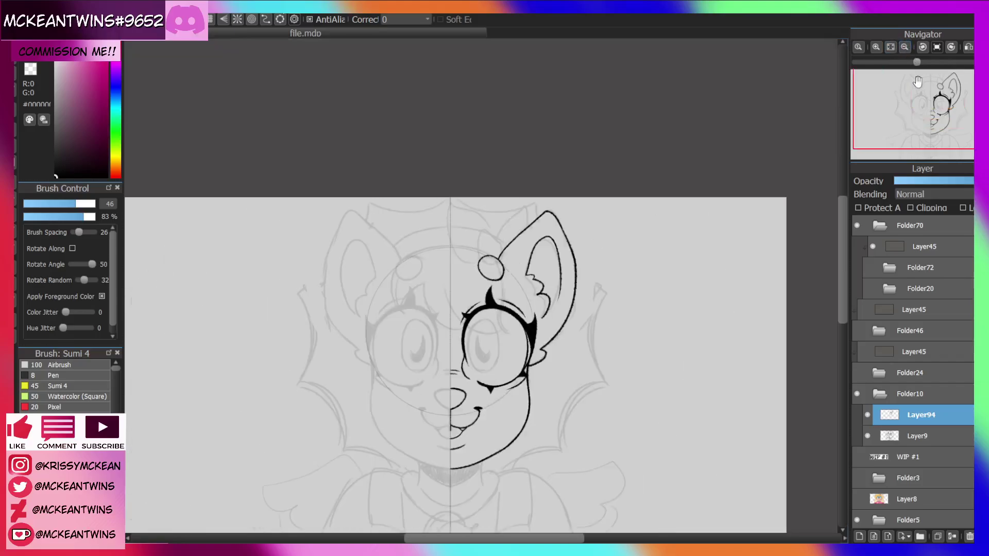
click(939, 115)
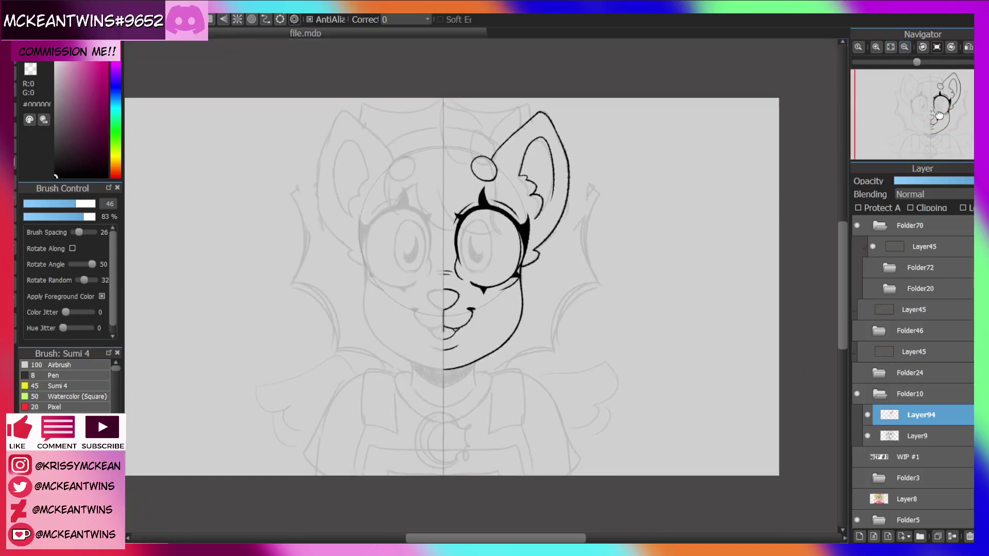
drag(940, 116, 947, 131)
click(878, 47)
click(877, 46)
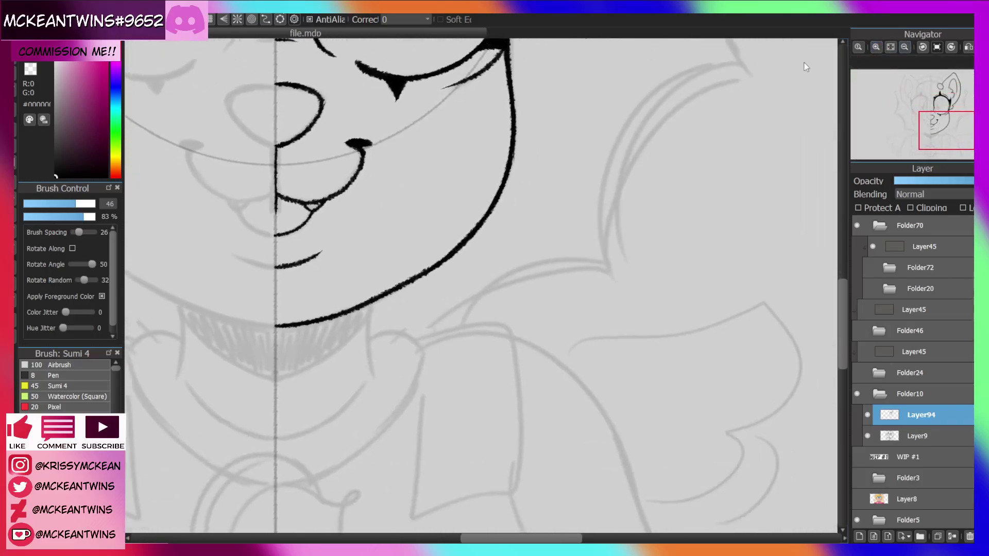
drag(459, 326, 610, 270)
mouse_move(944, 124)
mouse_down()
mouse_move(946, 134)
mouse_move(949, 112)
mouse_up()
key(ctrl+z)
mouse_move(418, 465)
mouse_down()
mouse_move(567, 427)
mouse_move(561, 398)
mouse_move(703, 209)
mouse_up()
Ink the upper scallop of the side frill to its pointed tip and connect that tip to the ear's outer edge.
drag(953, 110, 964, 103)
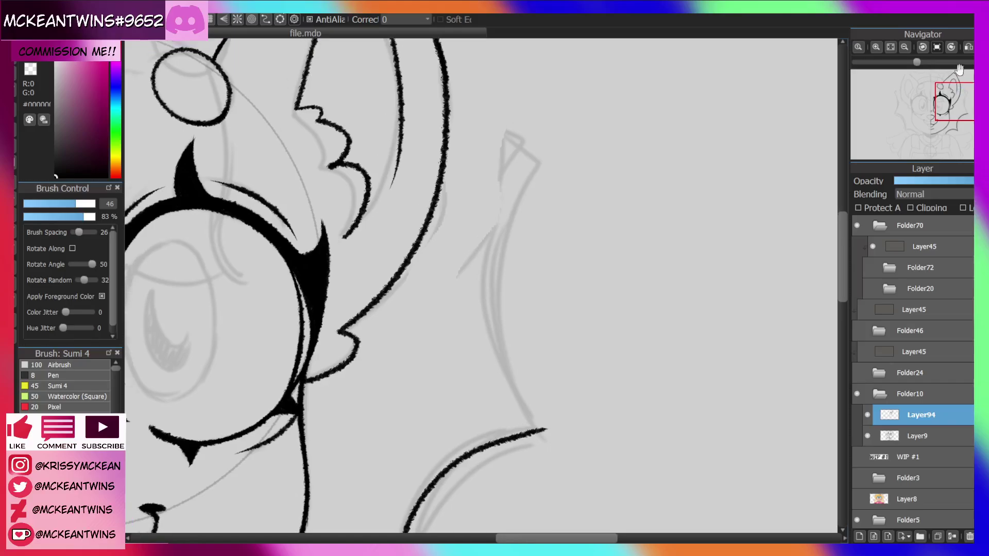
click(952, 47)
click(952, 47)
mouse_move(387, 414)
mouse_down()
mouse_move(634, 272)
mouse_move(641, 157)
mouse_up()
click(937, 47)
drag(962, 99, 958, 70)
click(951, 47)
drag(489, 277, 504, 326)
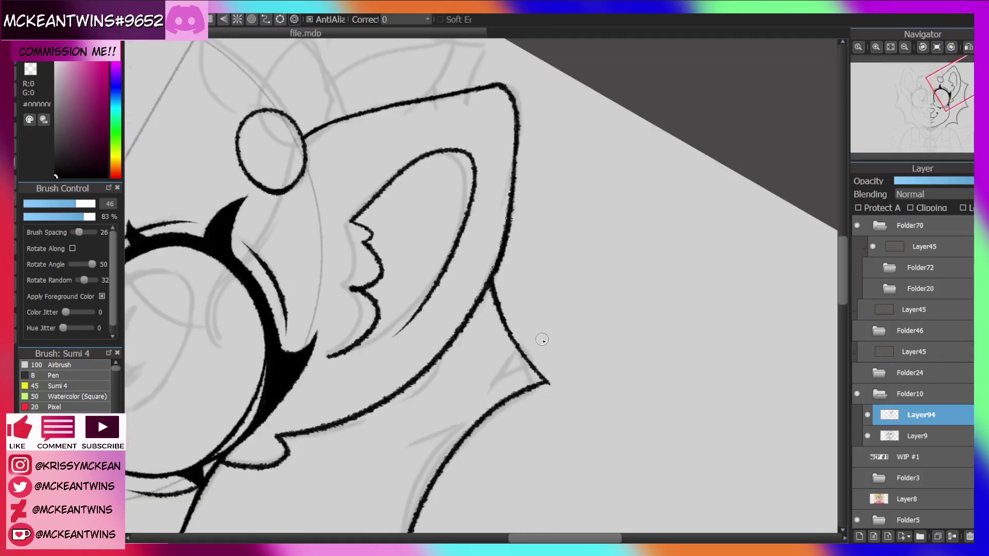
Ink the head frill's short spike edge beside the ear tip and its curved top edge to the centre line.
click(937, 47)
drag(960, 88, 942, 80)
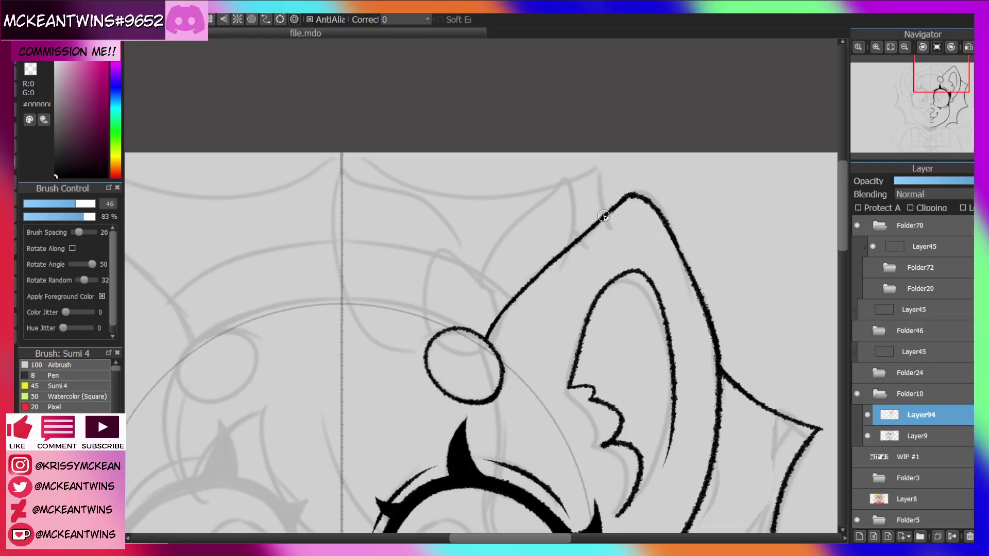
drag(603, 217, 596, 160)
click(921, 46)
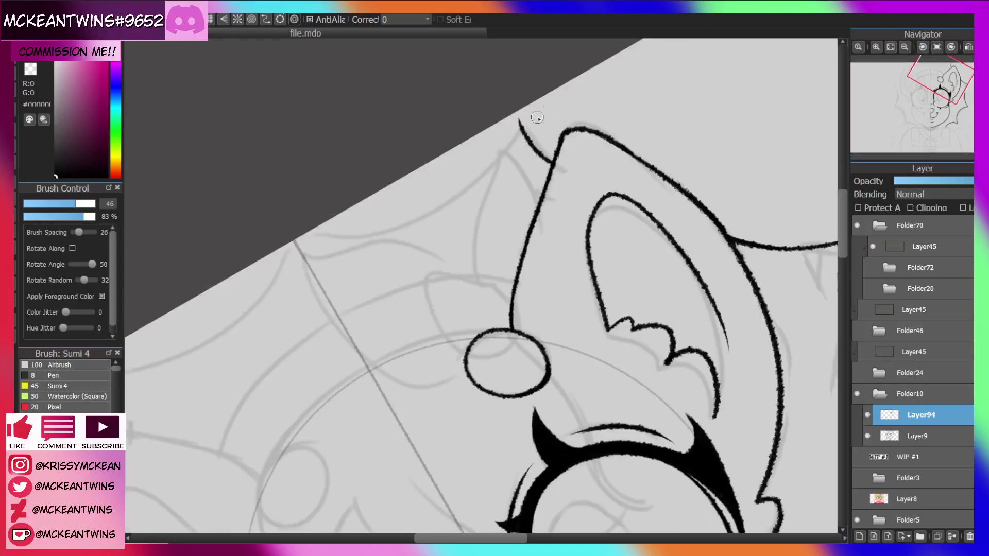
mouse_move(514, 133)
mouse_down()
mouse_move(369, 226)
mouse_move(302, 240)
mouse_up()
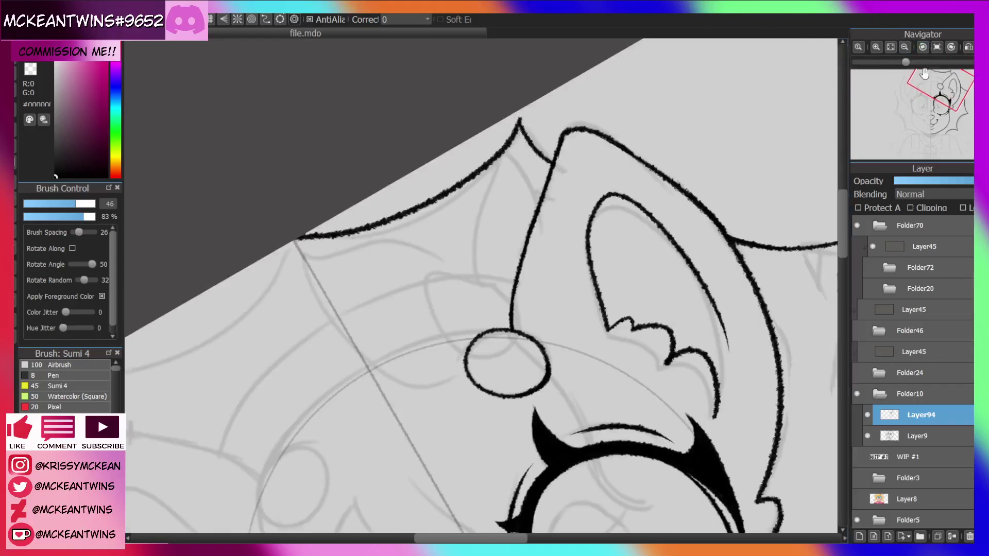
Ink the right-hand side of the neck below the jaw and the curved lower edge of the neck shadow.
click(937, 47)
drag(946, 85, 932, 143)
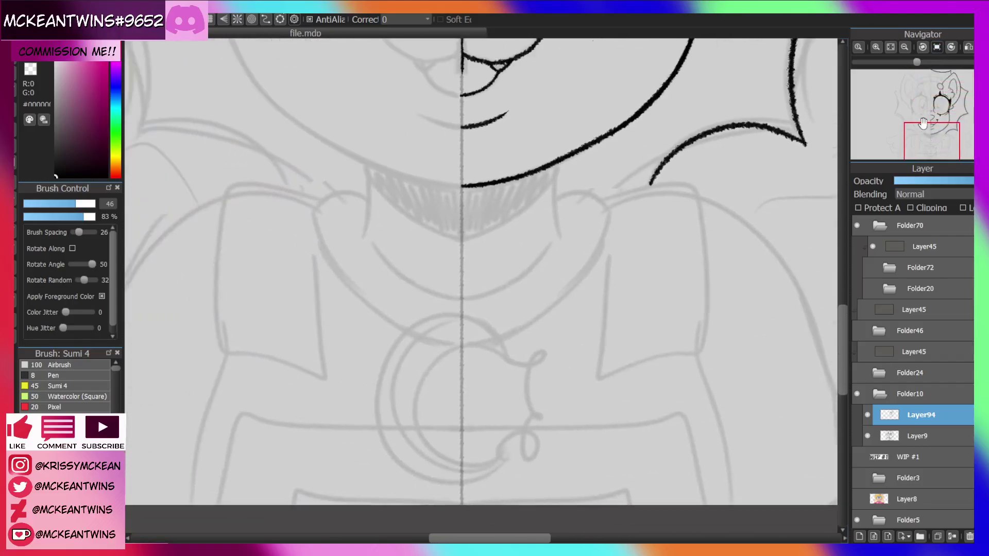
drag(555, 165, 561, 248)
click(887, 48)
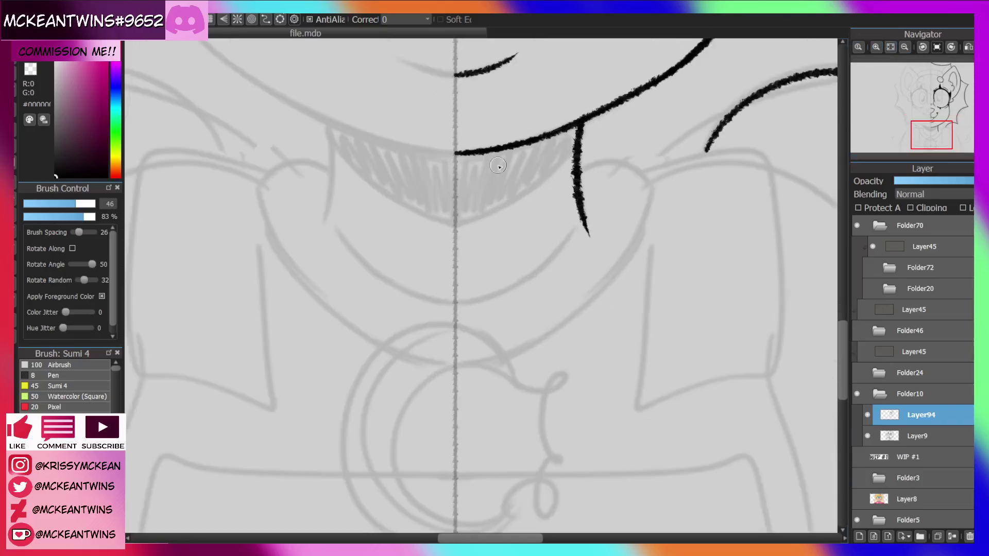
drag(456, 223, 590, 114)
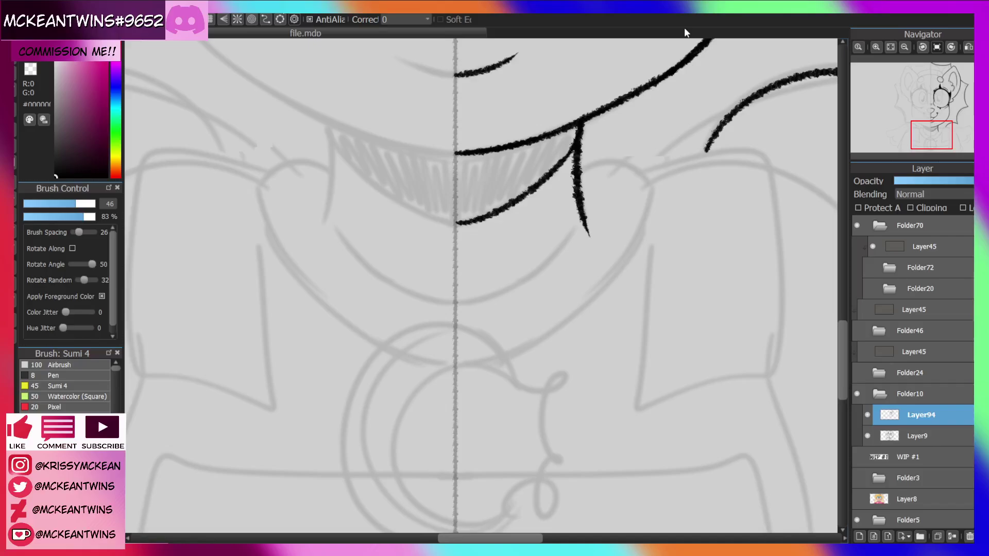
Ink the collar's inner curve from the centre line to the neck and erase the neck line's overhanging end.
drag(457, 302, 582, 211)
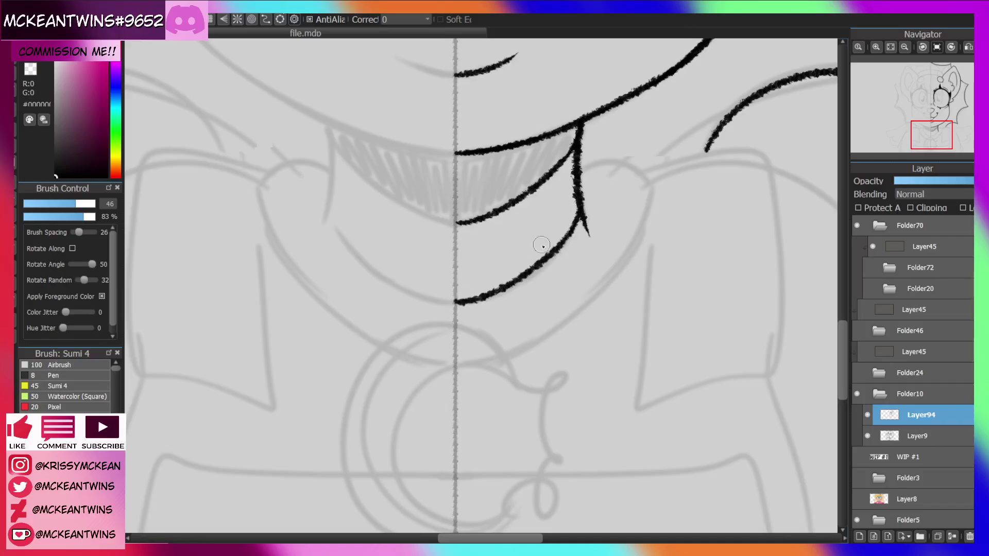
click(33, 66)
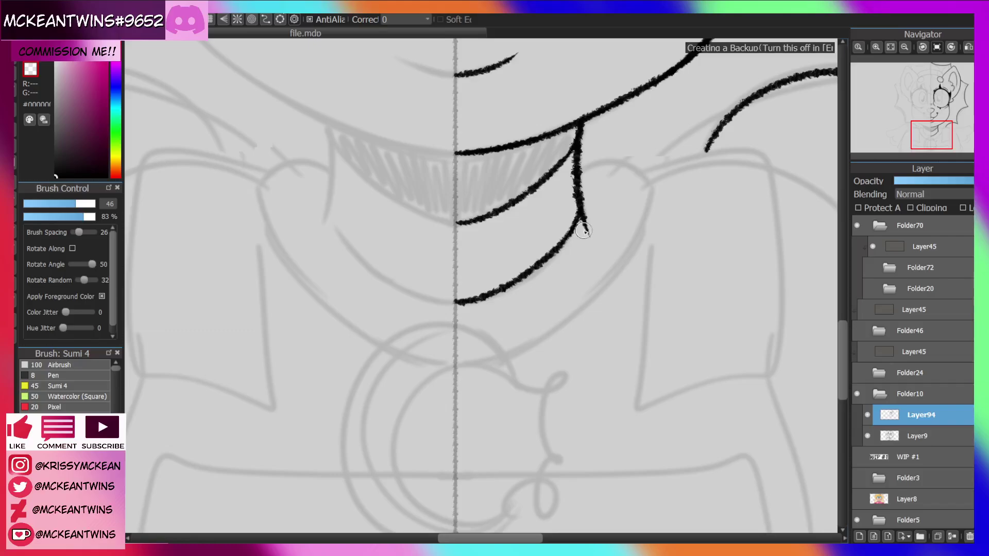
drag(586, 231, 580, 252)
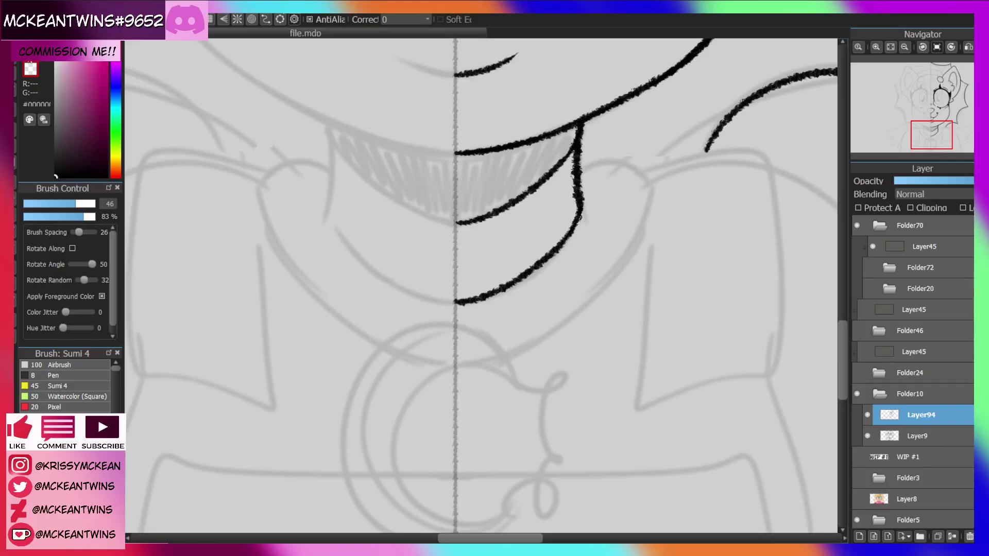
Ink the collar's rounded outer end from the neck and its outer curve down to the centre line.
mouse_move(579, 169)
mouse_down()
mouse_move(656, 191)
mouse_move(653, 183)
mouse_move(614, 266)
mouse_up()
drag(935, 130, 940, 134)
click(950, 47)
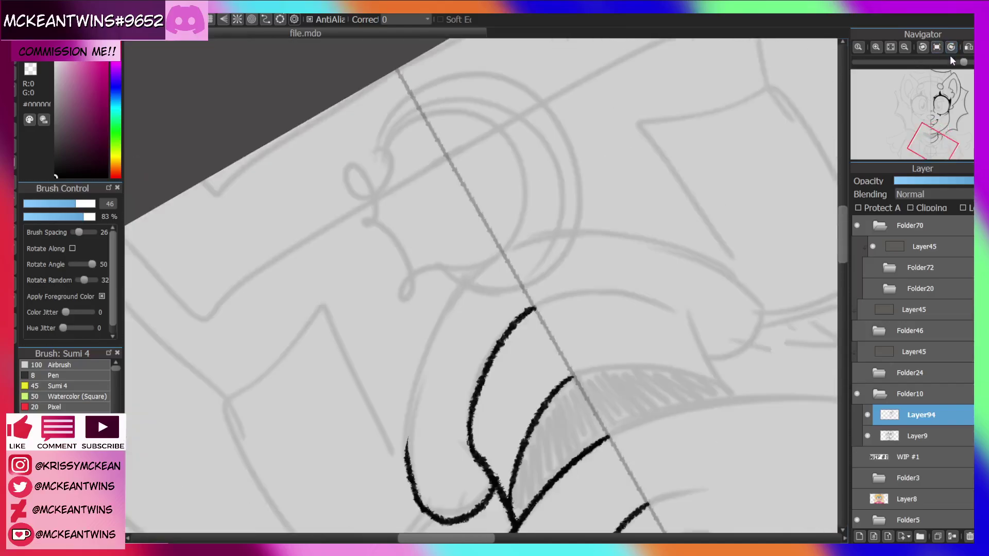
click(951, 47)
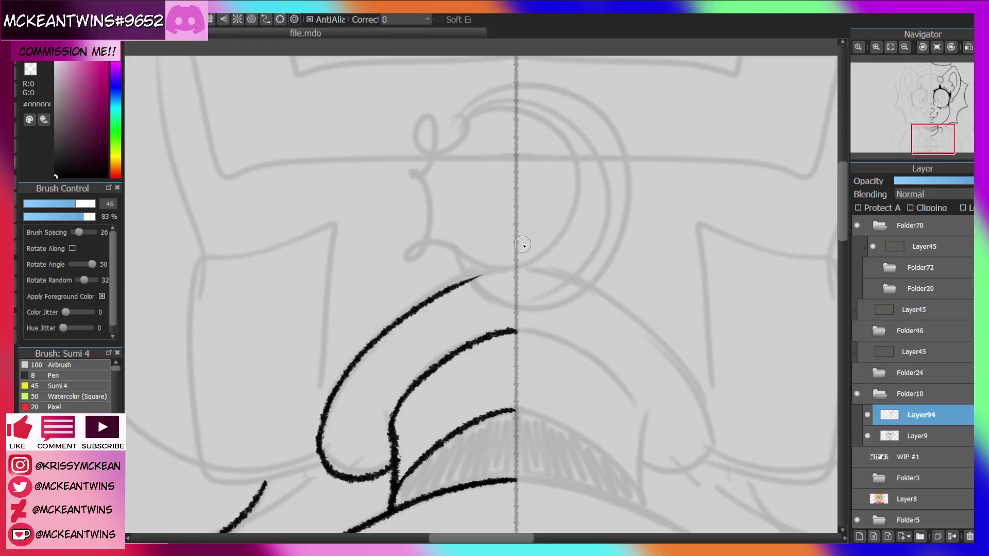
mouse_move(514, 267)
mouse_down()
mouse_move(321, 407)
mouse_move(499, 265)
mouse_up()
key(ctrl+z)
drag(447, 282, 516, 261)
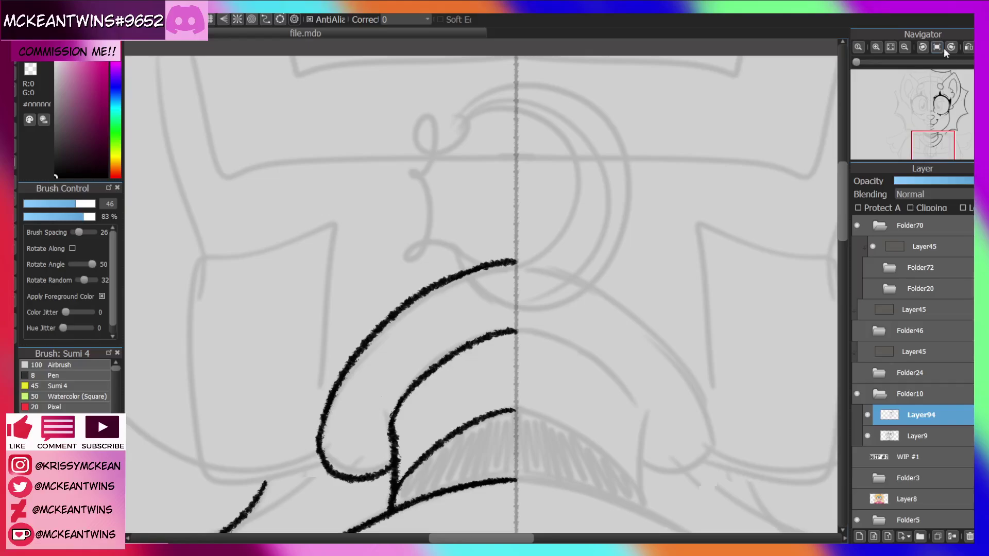
Ink a small circle at the inner lower corner of the sleeve, undoing the doubled and misplaced strokes around it.
click(940, 47)
drag(937, 144, 938, 148)
mouse_move(625, 268)
mouse_down()
mouse_move(578, 275)
mouse_move(625, 268)
mouse_move(574, 330)
mouse_move(621, 264)
mouse_move(570, 263)
mouse_move(646, 311)
mouse_up()
key(ctrl+z)
key(ctrl+z)
key(ctrl+z)
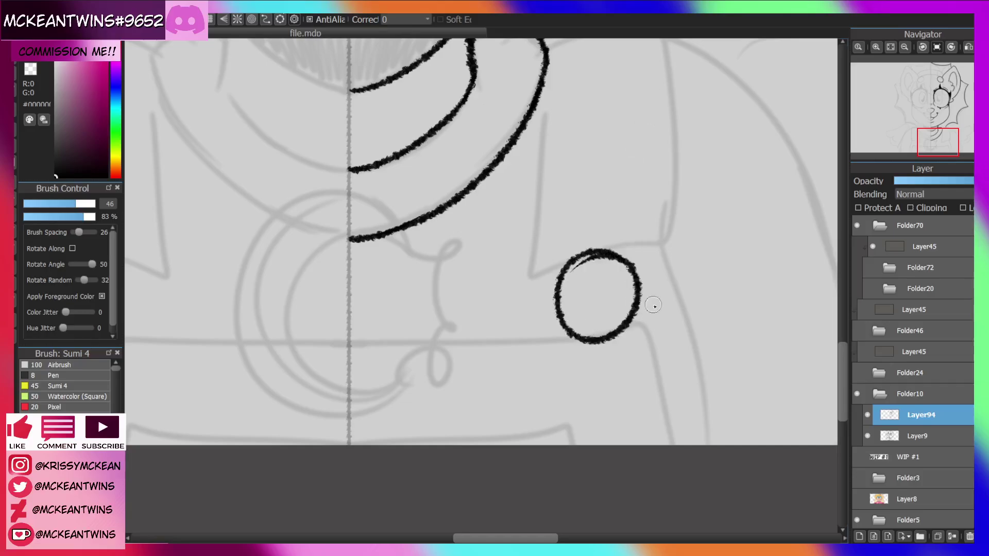
key(ctrl+z)
mouse_move(624, 260)
mouse_down()
mouse_move(598, 251)
mouse_move(639, 311)
mouse_move(622, 261)
mouse_move(625, 335)
mouse_move(622, 260)
mouse_move(638, 262)
mouse_up()
key(ctrl+z)
key(ctrl+z)
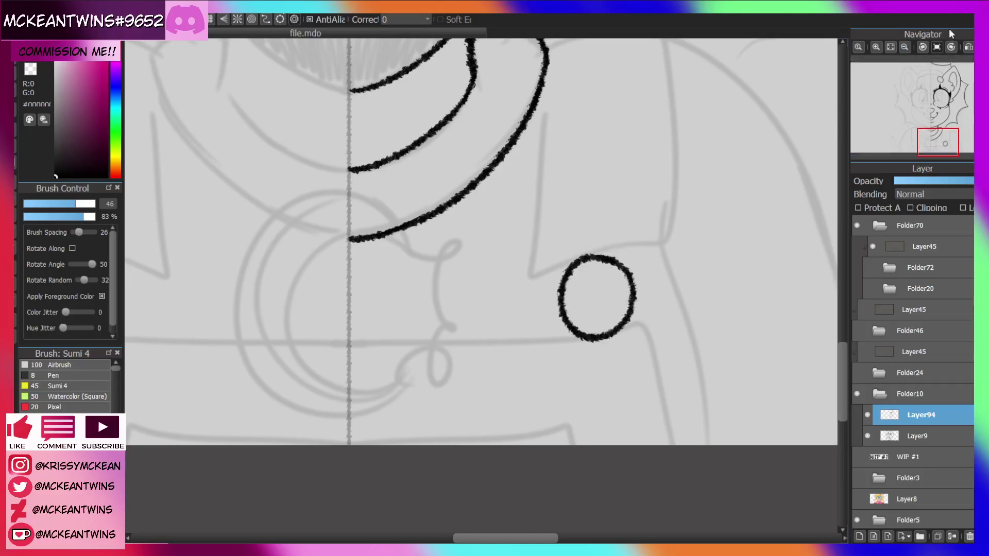
Ink the overall strap's short top edge at the collar and its long inner edge beside the collar.
mouse_move(943, 109)
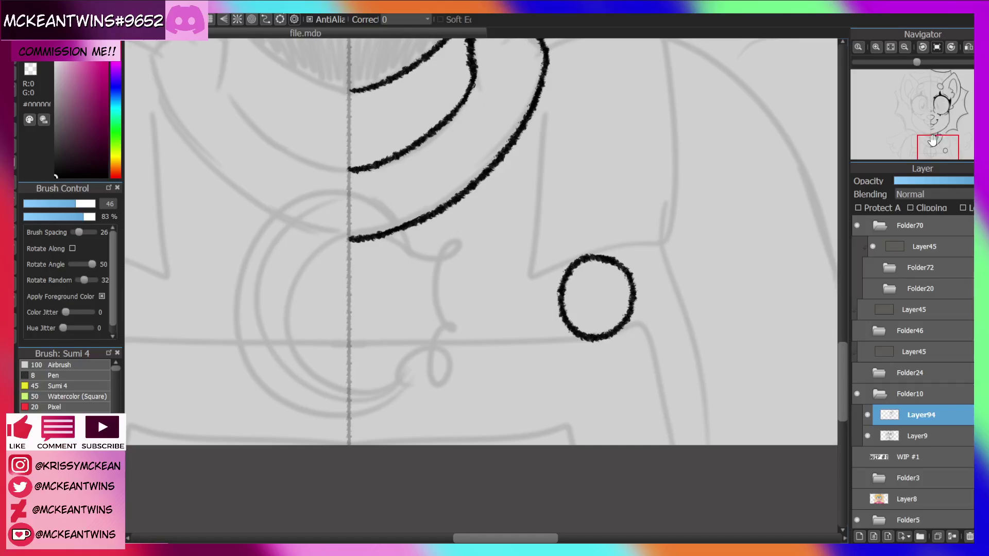
drag(933, 148, 936, 140)
drag(502, 170, 623, 159)
click(923, 47)
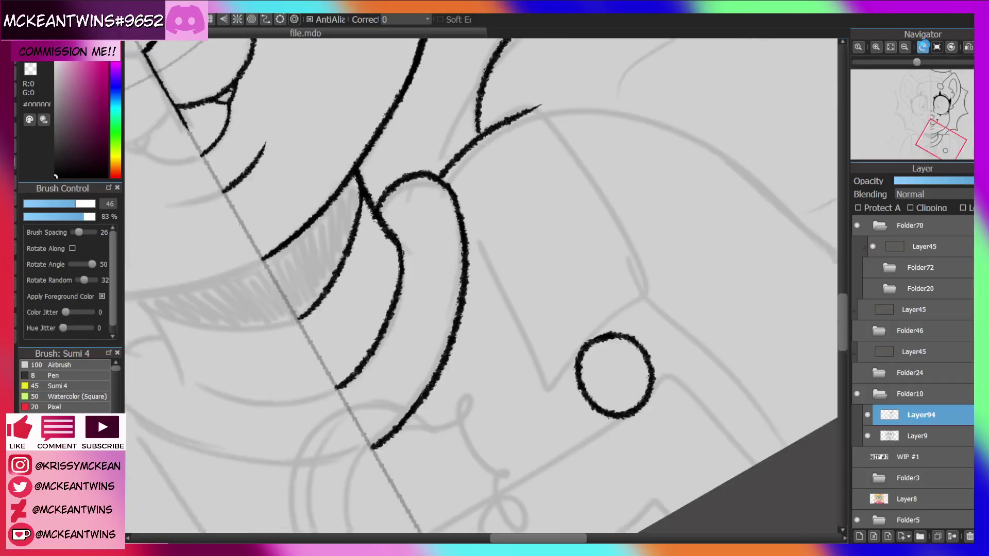
drag(367, 265, 344, 151)
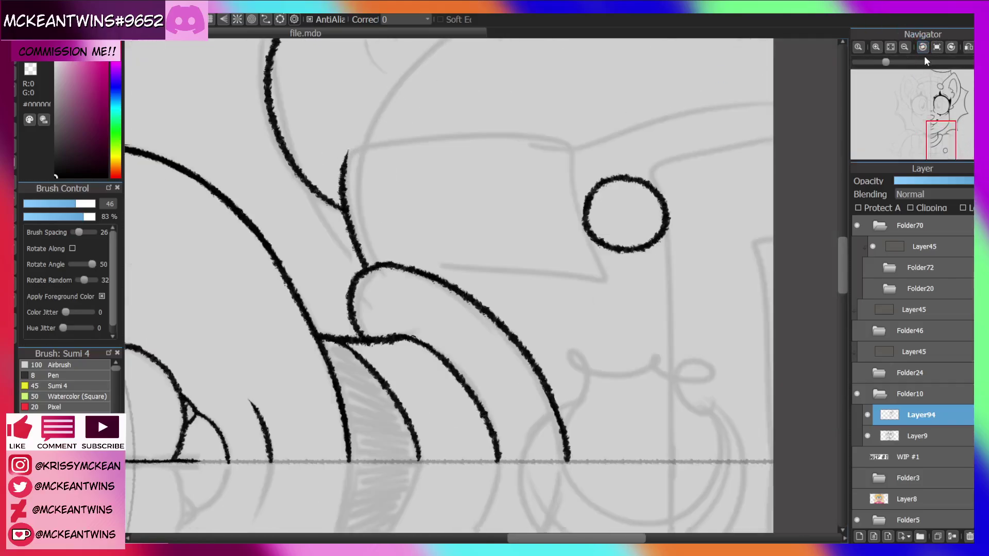
click(923, 47)
mouse_move(378, 314)
mouse_down()
mouse_move(542, 225)
mouse_move(575, 221)
mouse_up()
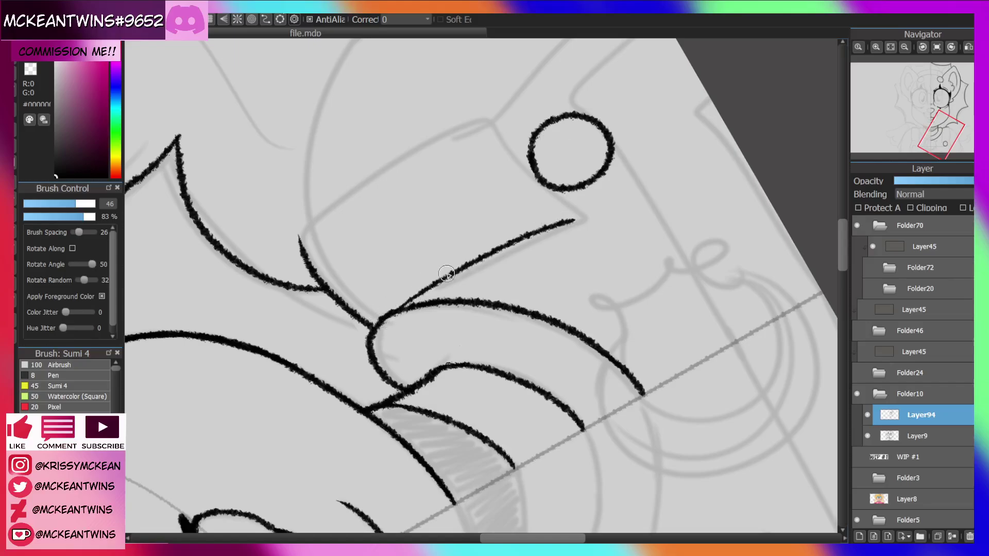
Ink the overall strap's lower and outer edges to close its outline above the button circle.
click(937, 47)
click(936, 49)
click(923, 47)
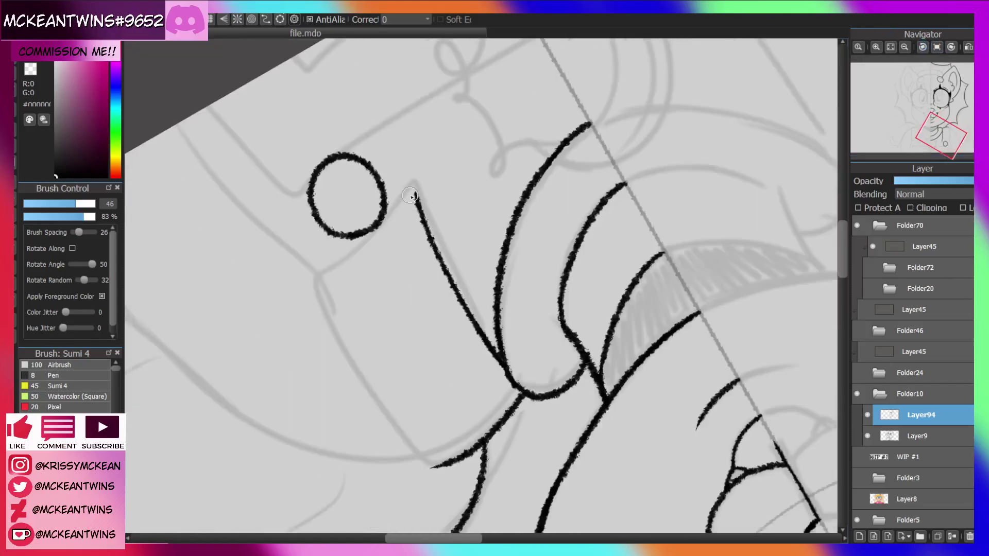
mouse_move(415, 194)
mouse_down()
mouse_move(311, 286)
mouse_move(387, 159)
mouse_move(484, 107)
mouse_move(327, 206)
mouse_move(293, 248)
mouse_up()
click(951, 47)
click(951, 47)
click(950, 46)
key(ctrl+z)
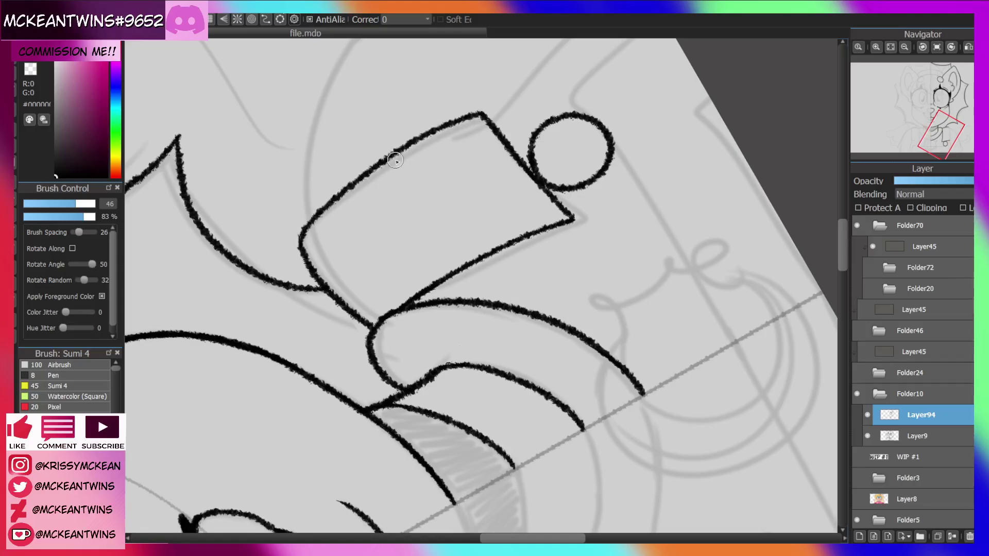
Ink the overall bib's upper edge from the button circle to the centre line, undoing misplaced strokes.
click(935, 48)
drag(943, 139, 937, 144)
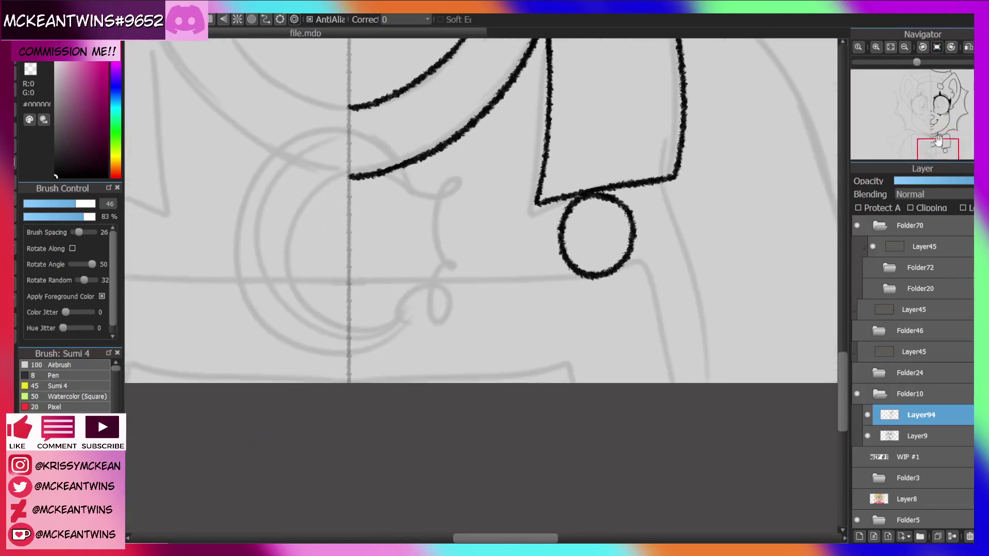
click(922, 47)
click(922, 47)
drag(571, 226, 363, 345)
key(ctrl+z)
mouse_move(560, 227)
mouse_down()
mouse_move(355, 352)
mouse_move(564, 223)
mouse_up()
key(ctrl+z)
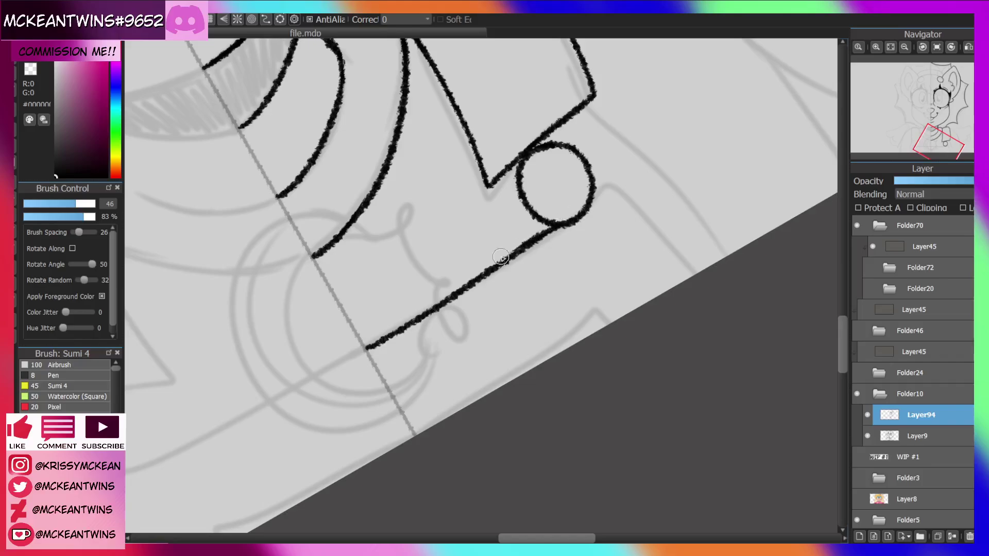
Ink the bib's corner beside the button and its side edge down to the canvas edge, redrawing the first attempt.
click(937, 47)
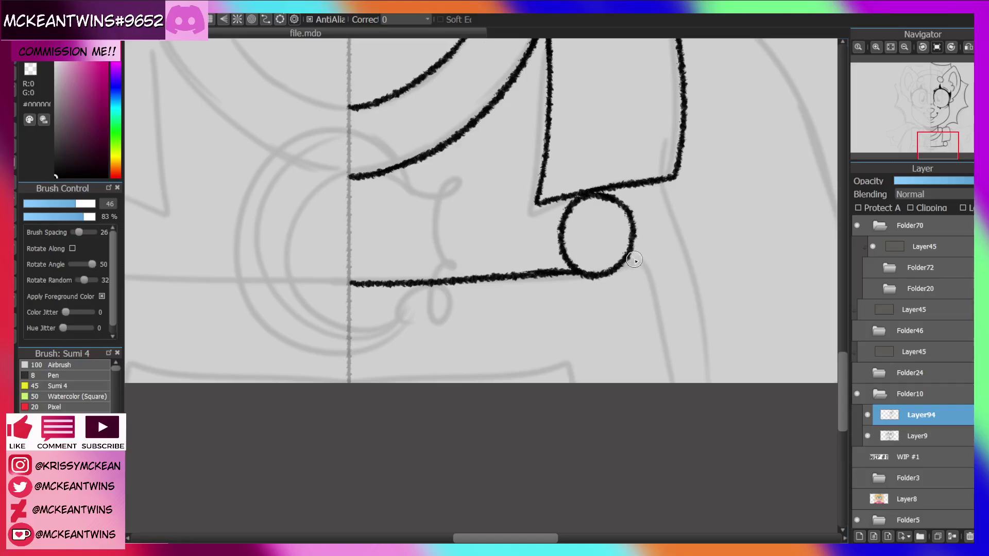
mouse_move(611, 268)
mouse_down()
mouse_move(656, 311)
mouse_move(664, 391)
mouse_up()
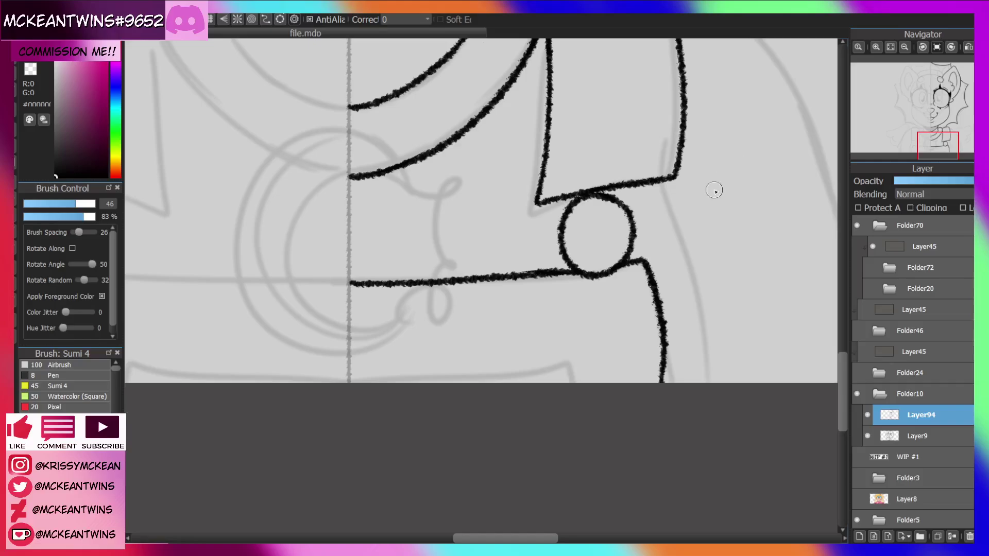
key(ctrl+z)
mouse_move(614, 267)
mouse_down()
mouse_move(641, 265)
mouse_move(673, 410)
mouse_up()
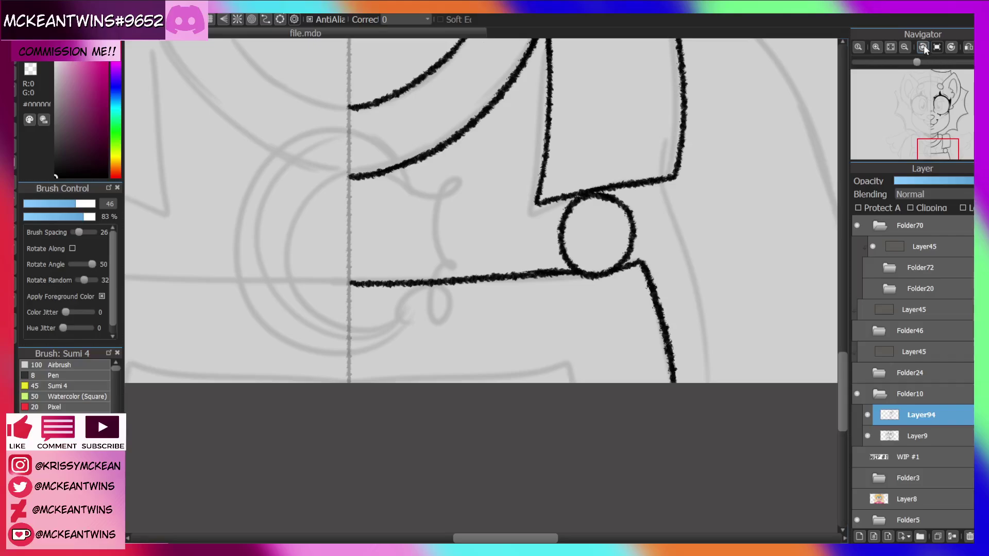
Ink the pocket's upper edge and outer corner at the base of the bib, starting from the centre line.
click(923, 47)
mouse_move(608, 322)
mouse_down()
mouse_move(588, 312)
mouse_move(411, 436)
mouse_up()
mouse_move(945, 67)
click(937, 47)
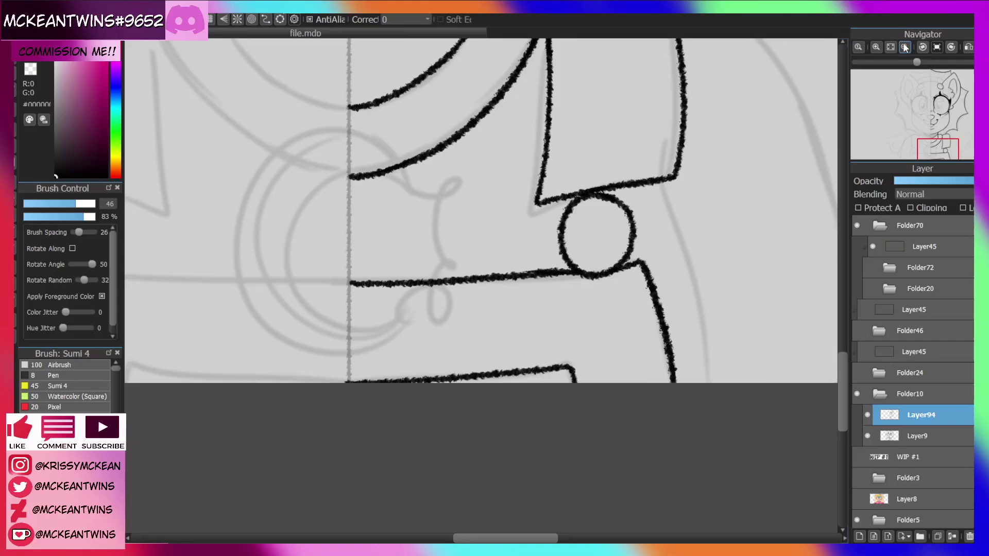
Ink the torso's side line from the strap's lower end down to the canvas edge.
click(905, 47)
click(904, 47)
click(904, 47)
click(876, 47)
click(876, 46)
drag(932, 141, 956, 146)
click(923, 47)
click(922, 47)
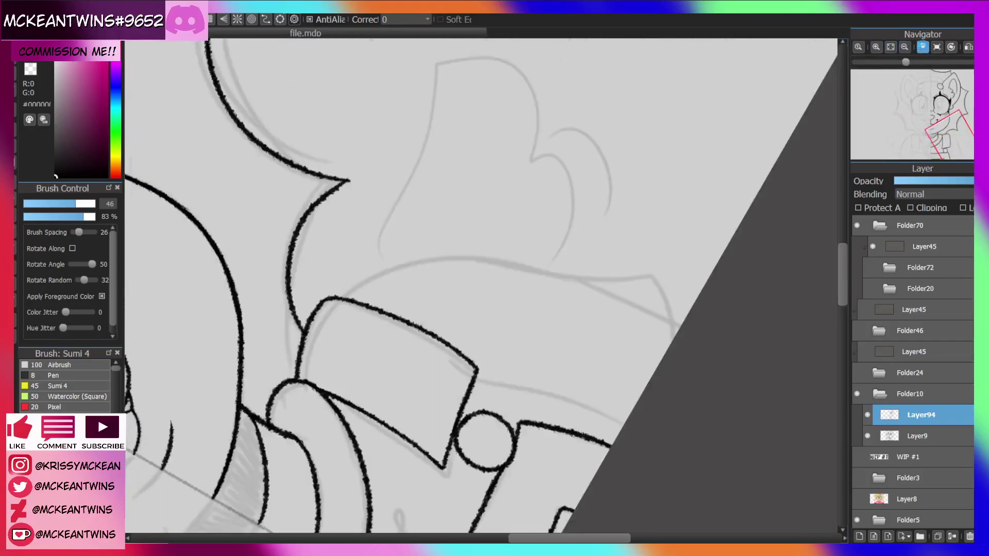
click(923, 47)
click(877, 47)
drag(533, 400, 811, 313)
Ink the sleeve's outer curve from the strap down to the hem, undoing the first stroke.
mouse_move(329, 393)
mouse_down()
mouse_move(340, 367)
mouse_move(644, 175)
mouse_up()
key(ctrl+z)
mouse_move(332, 383)
mouse_down()
mouse_move(503, 229)
mouse_move(711, 173)
mouse_move(769, 246)
mouse_up()
click(937, 47)
click(905, 47)
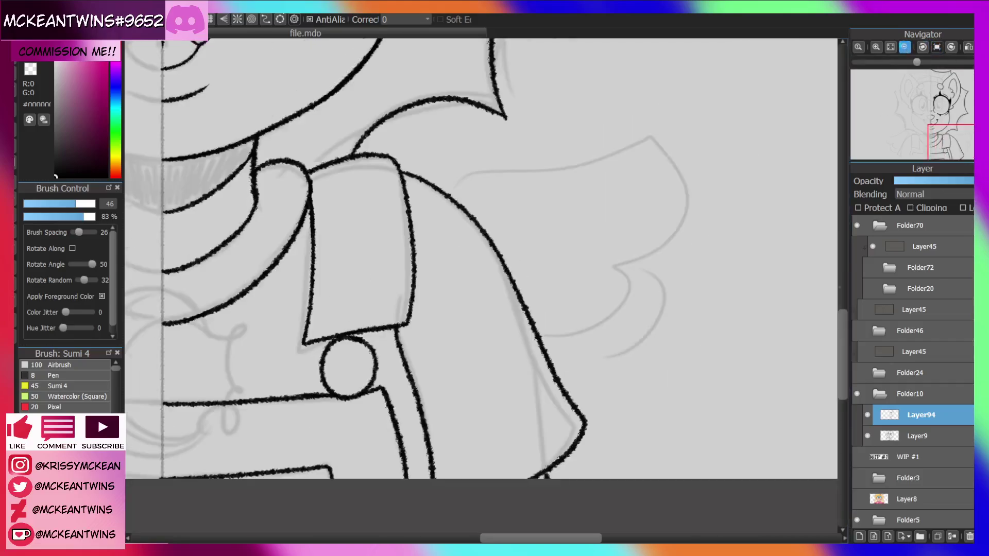
Ink the wing's scalloped inner feather outline from the shoulder around and back to the sleeve.
click(905, 47)
click(904, 47)
click(904, 47)
click(878, 47)
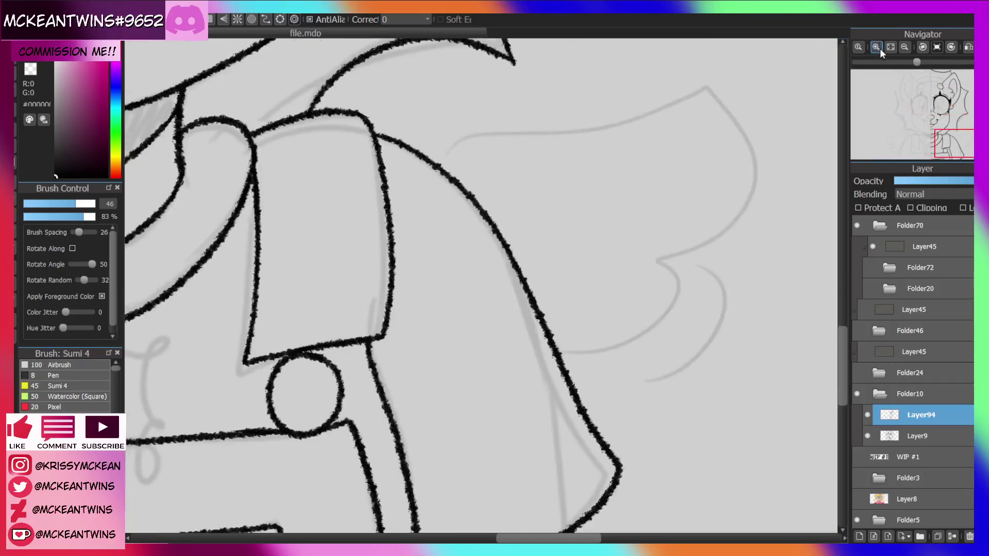
click(880, 48)
click(963, 145)
drag(964, 145, 963, 142)
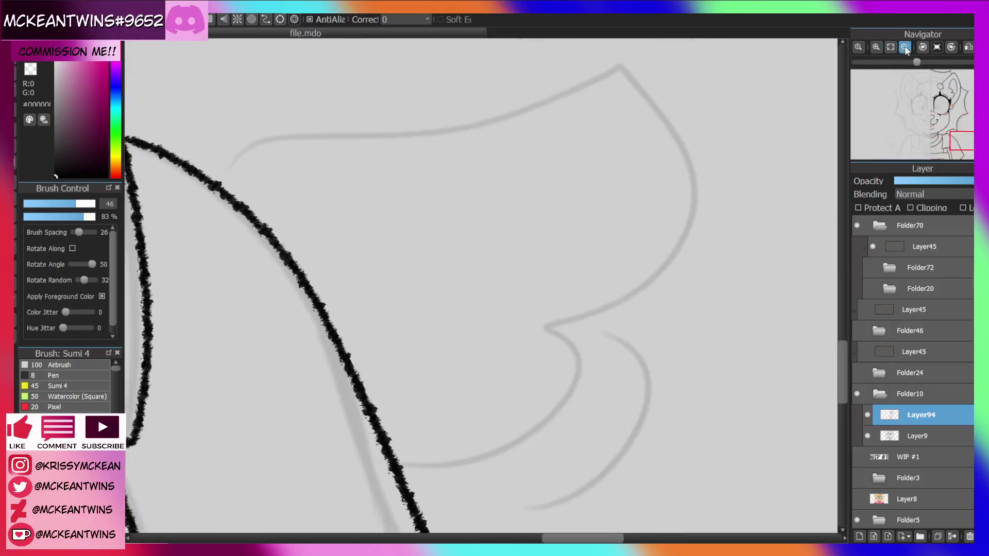
click(905, 48)
click(923, 46)
mouse_move(292, 318)
mouse_down()
mouse_move(434, 167)
mouse_move(537, 171)
mouse_move(587, 276)
mouse_move(600, 335)
mouse_move(513, 433)
mouse_up()
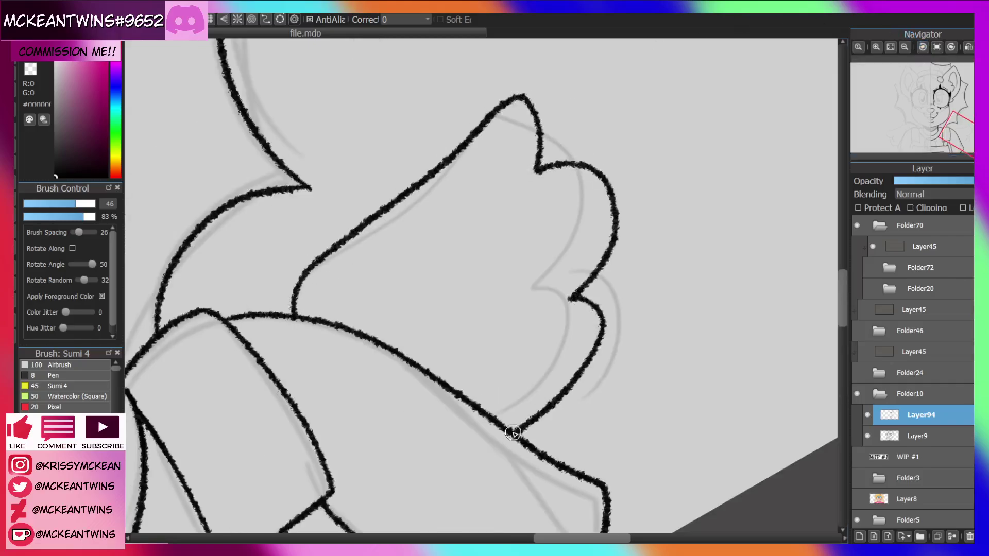
Ink a small feather curl inside the wing and the larger scalloped feather layer behind it, down to the sleeve.
drag(434, 240, 469, 303)
click(905, 47)
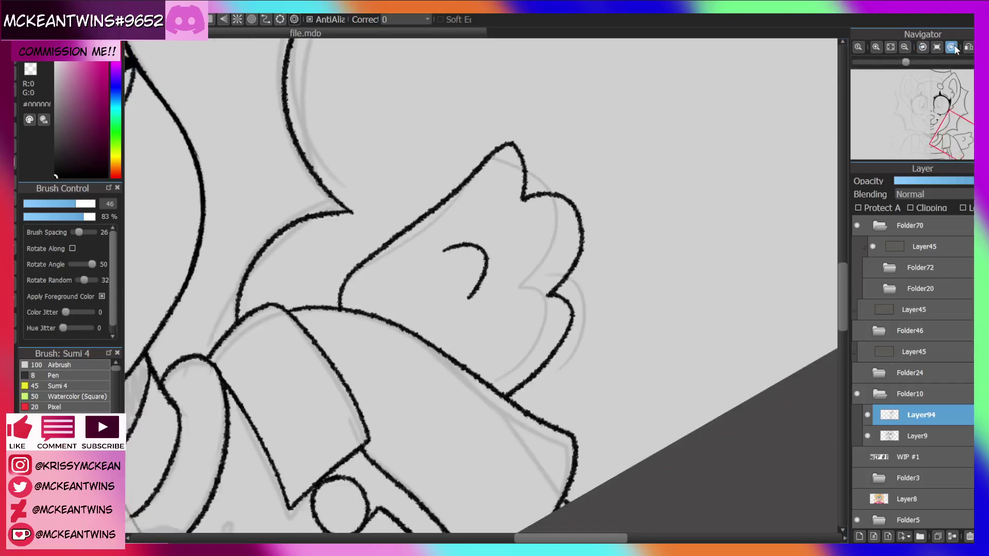
click(937, 47)
mouse_move(580, 189)
mouse_down()
mouse_move(625, 188)
mouse_move(658, 309)
mouse_move(592, 392)
mouse_move(474, 444)
mouse_up()
mouse_move(972, 109)
click(891, 47)
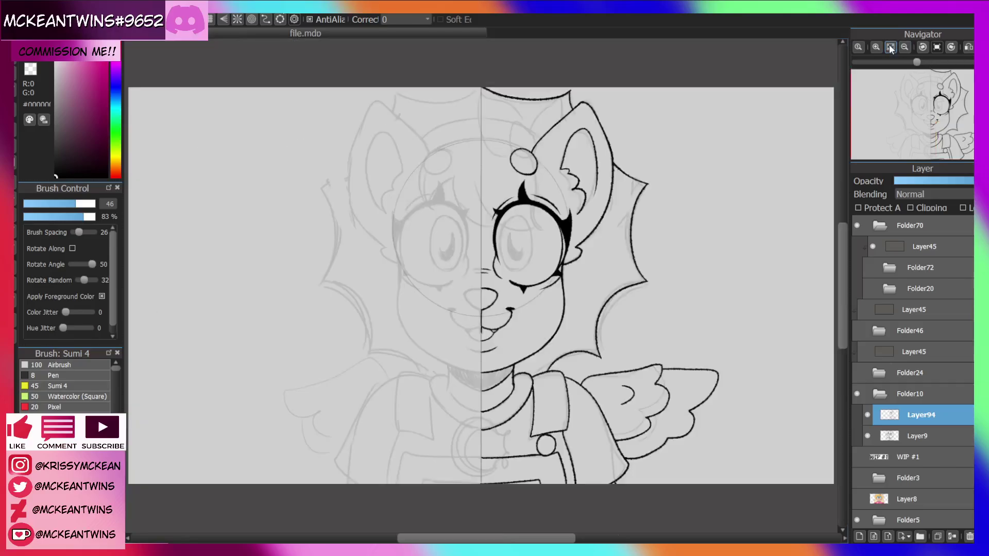
Ink the headband's lower edge from the centre line to the oval eyebrow mark.
mouse_move(945, 119)
mouse_down()
mouse_move(952, 140)
mouse_move(935, 117)
mouse_up()
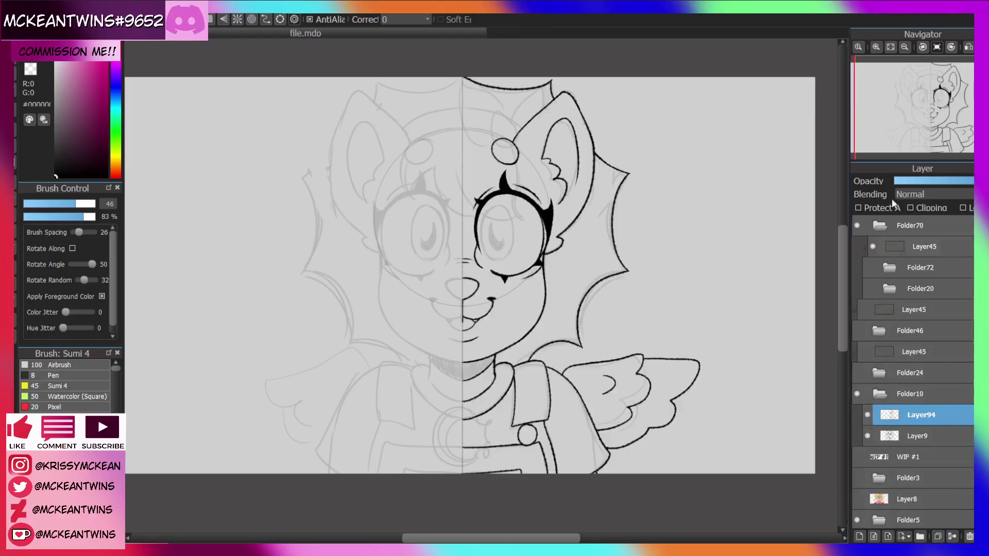
click(876, 47)
click(875, 47)
click(875, 47)
click(876, 47)
drag(933, 111, 934, 83)
click(922, 47)
click(923, 47)
click(877, 48)
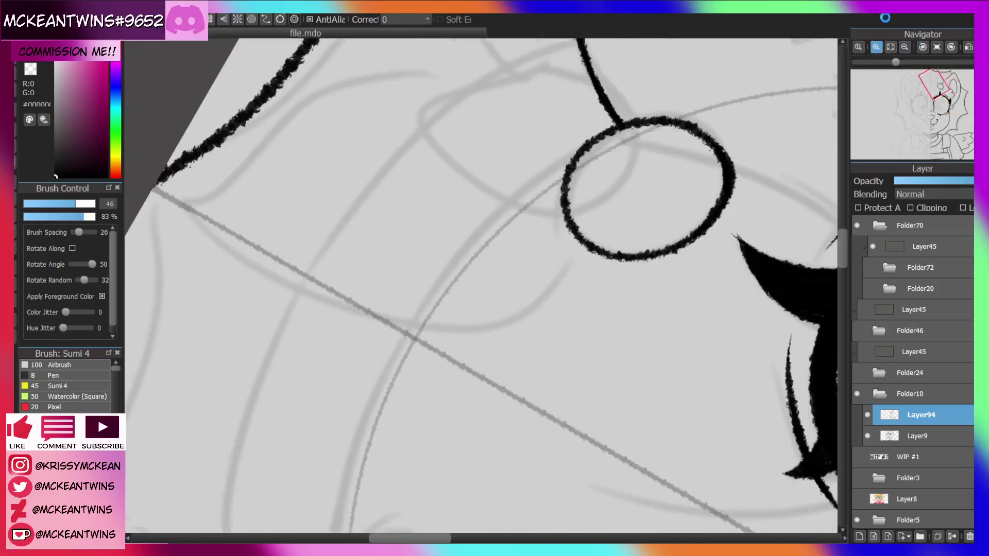
drag(569, 159, 558, 166)
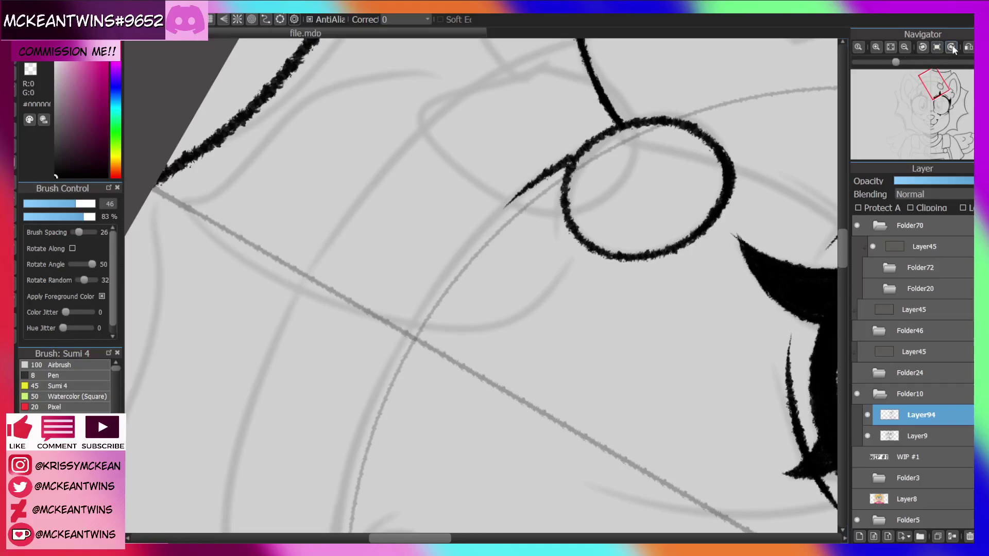
click(952, 47)
mouse_move(393, 290)
mouse_down()
mouse_move(489, 246)
mouse_move(453, 256)
mouse_move(596, 219)
mouse_up()
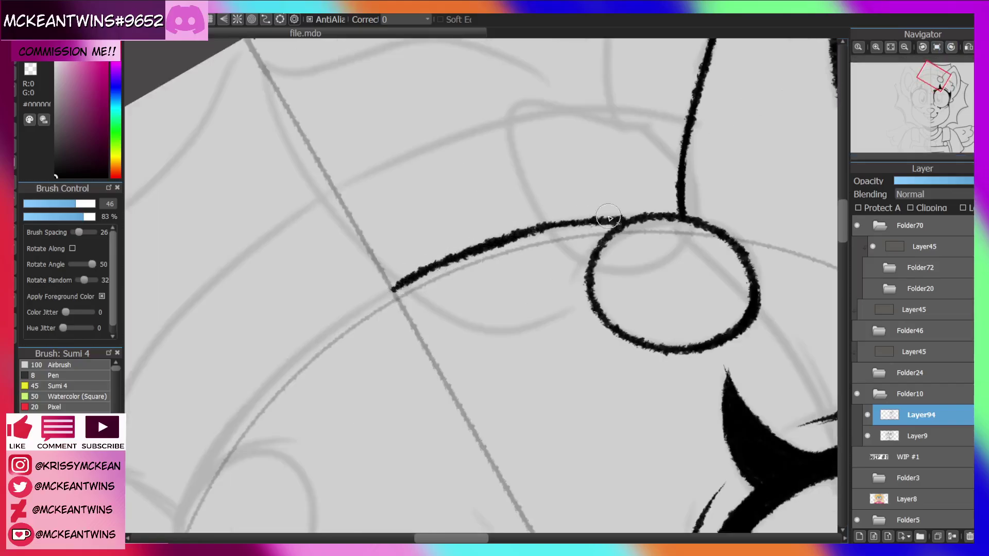
Ink the headband's upper edge from the centre line to the ear.
mouse_move(334, 187)
mouse_down()
mouse_move(502, 120)
mouse_move(677, 113)
mouse_up()
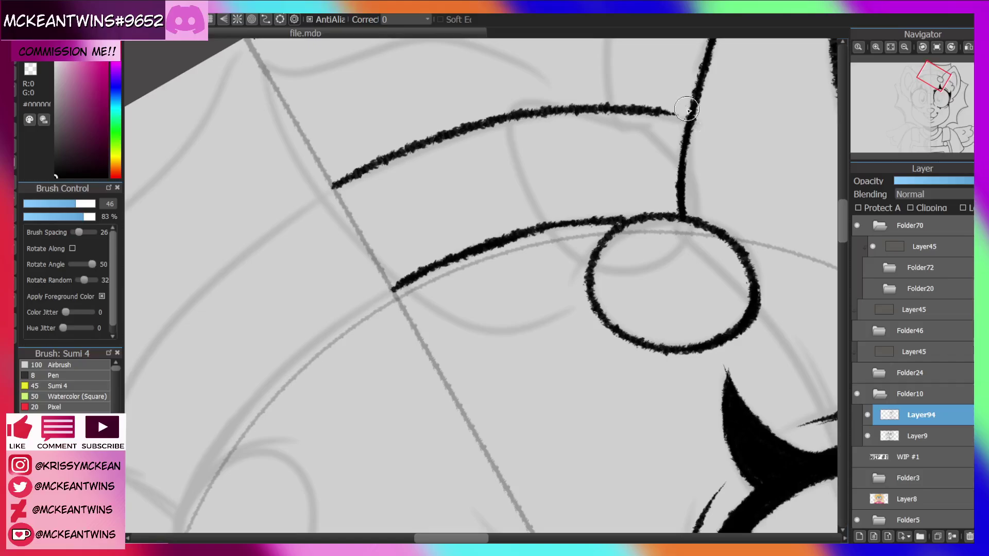
click(937, 47)
click(889, 47)
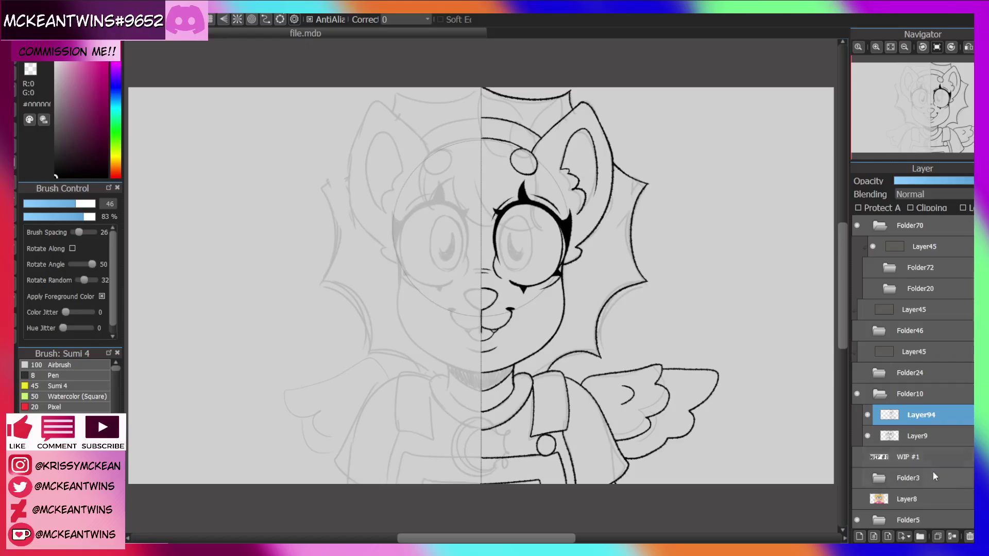
Duplicate the line art layer, flip the copy horizontally and merge it into the original line art.
click(937, 536)
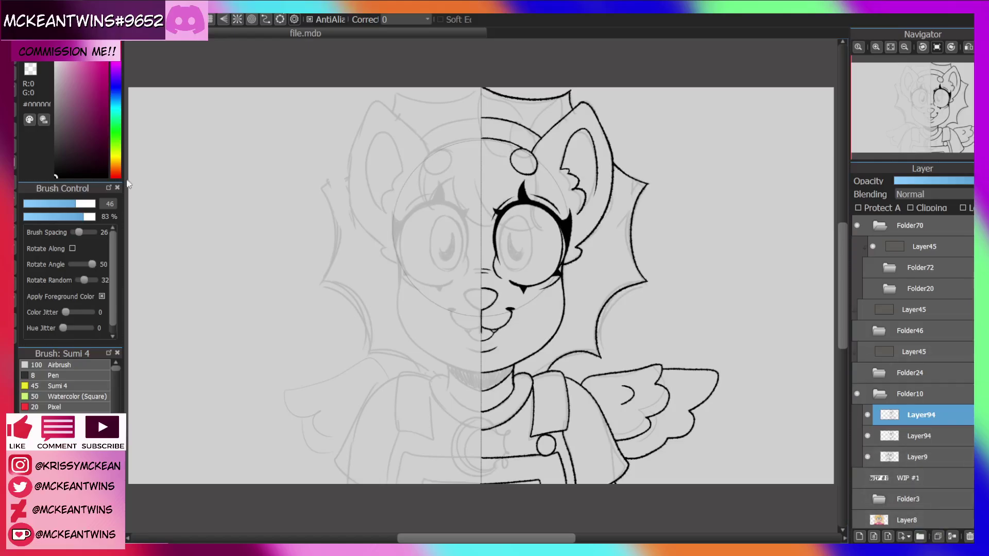
key(ctrl+h)
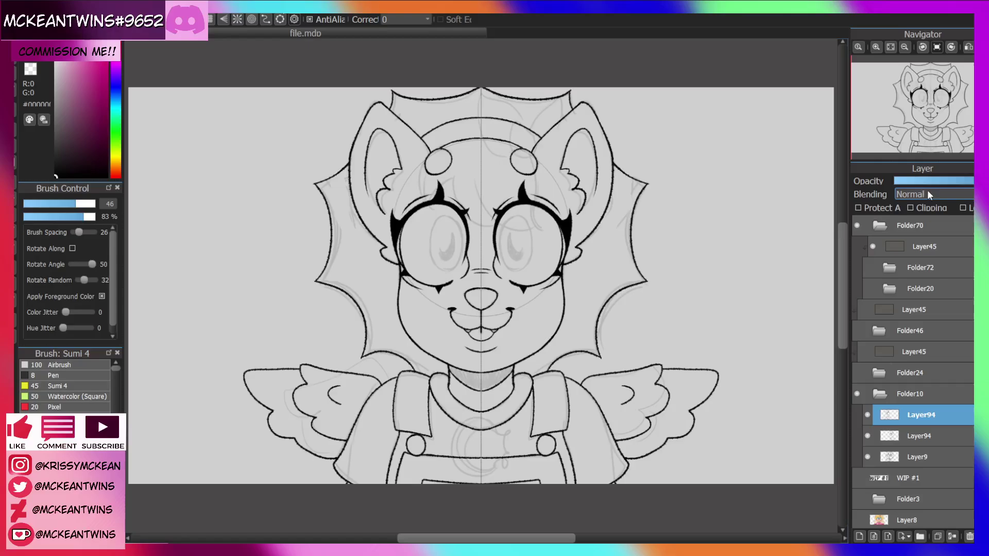
click(951, 537)
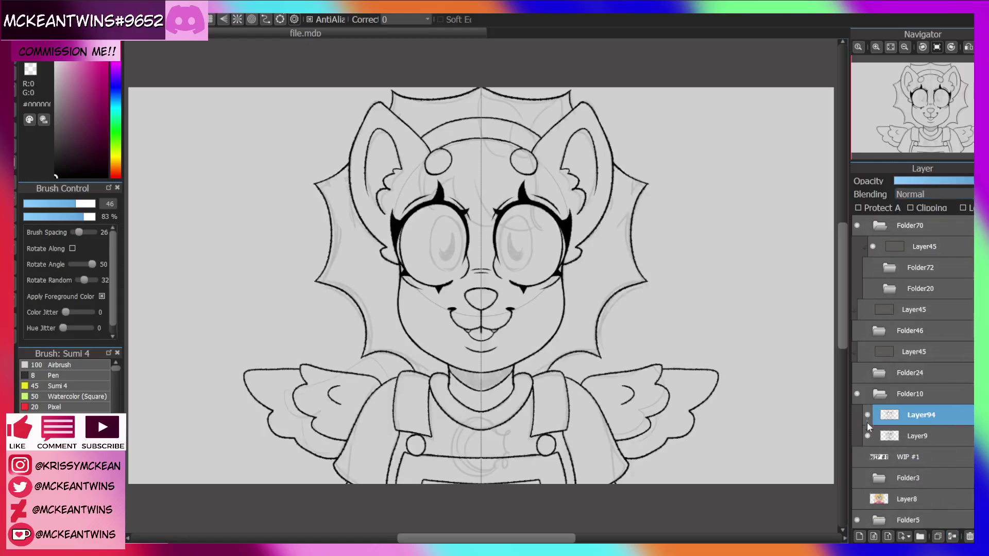
Add a new layer above the merged line art and ink a pointed hair lock curving from the oval eyebrow mark over the eye.
click(859, 537)
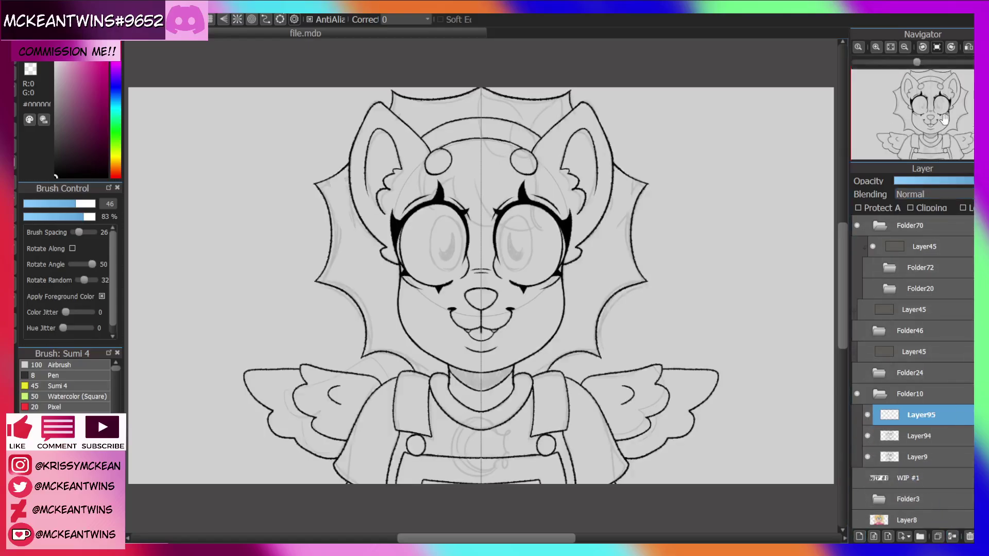
click(876, 47)
click(876, 47)
drag(929, 114, 935, 87)
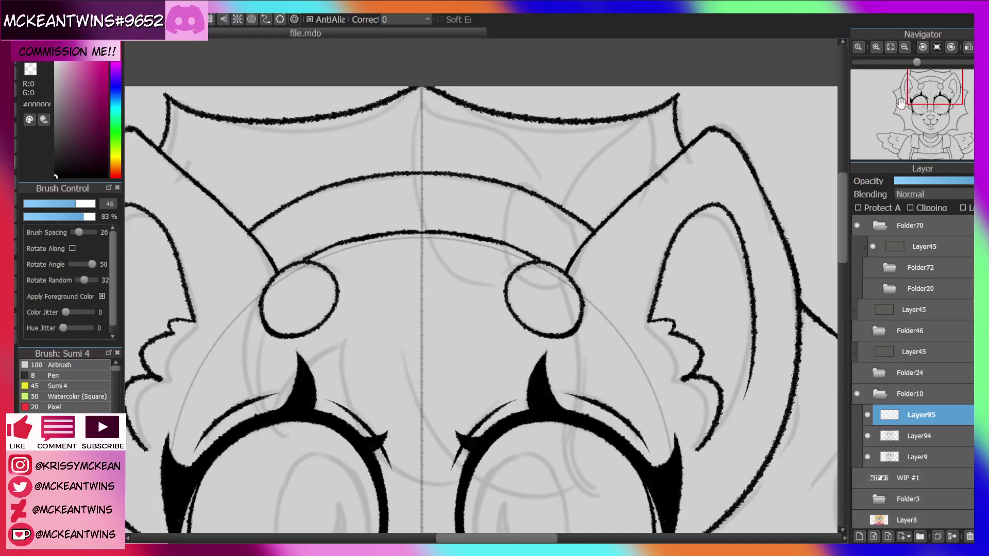
drag(901, 103, 932, 99)
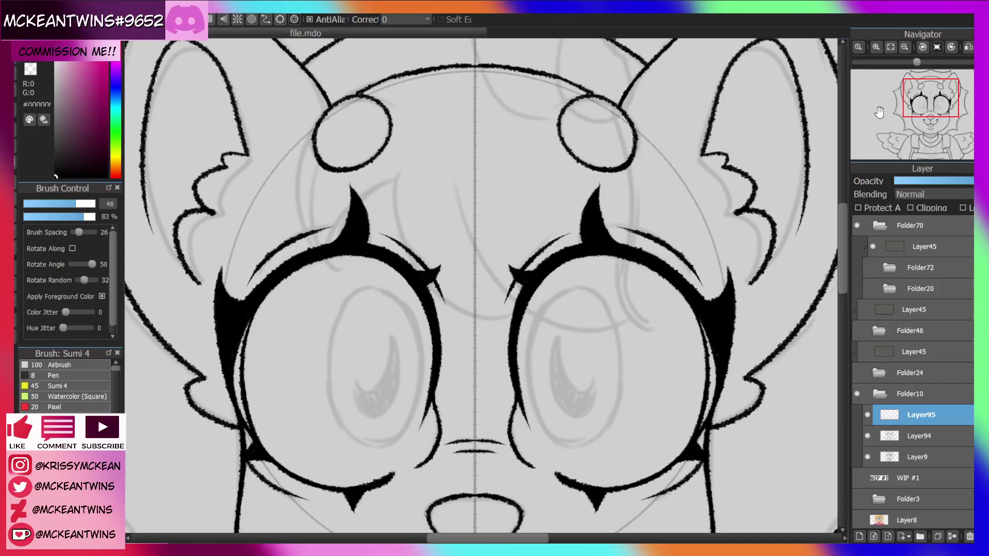
click(951, 47)
mouse_move(412, 67)
mouse_down()
mouse_move(383, 85)
mouse_move(367, 214)
mouse_up()
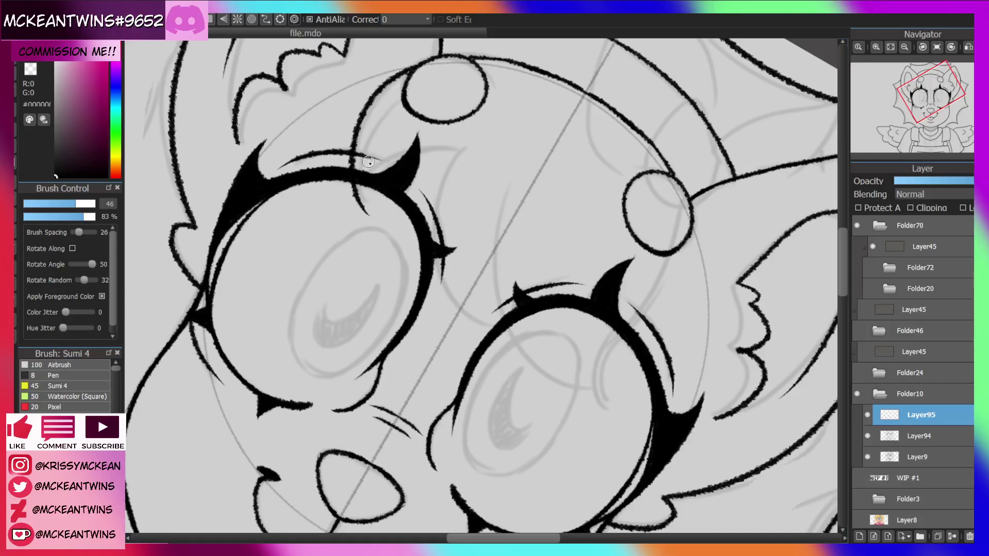
key(ctrl+z)
mouse_move(415, 67)
mouse_down()
mouse_move(371, 211)
mouse_move(374, 191)
mouse_move(471, 126)
mouse_up()
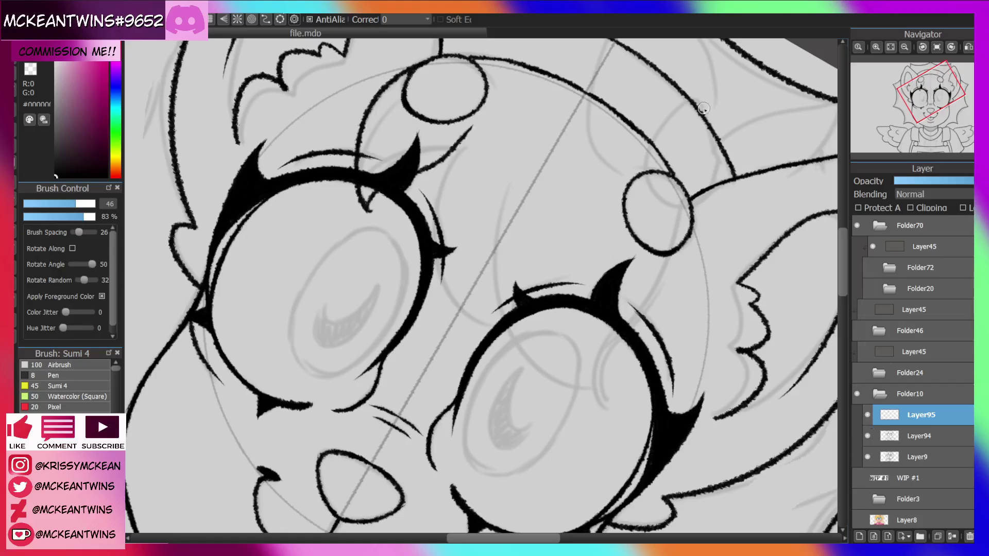
click(904, 47)
click(904, 47)
click(937, 47)
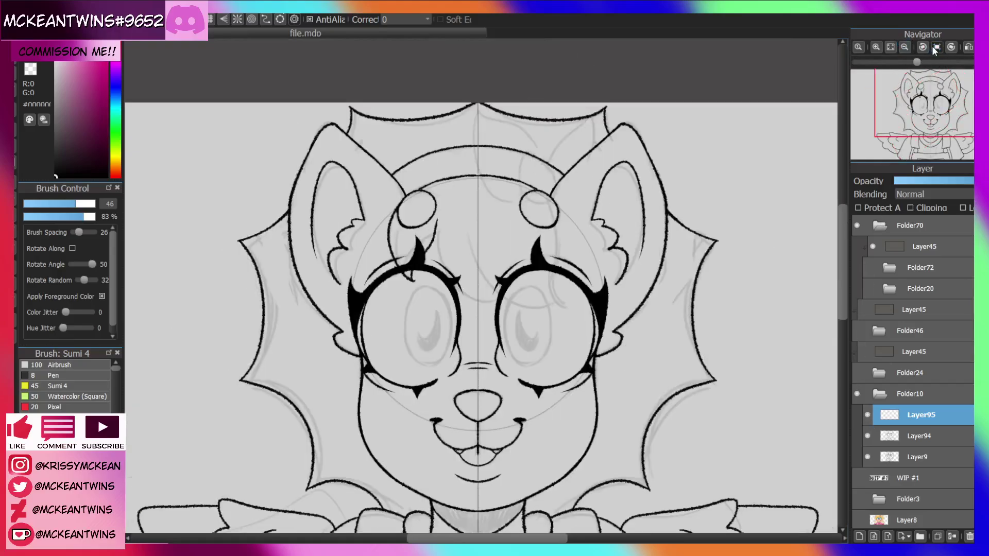
click(952, 47)
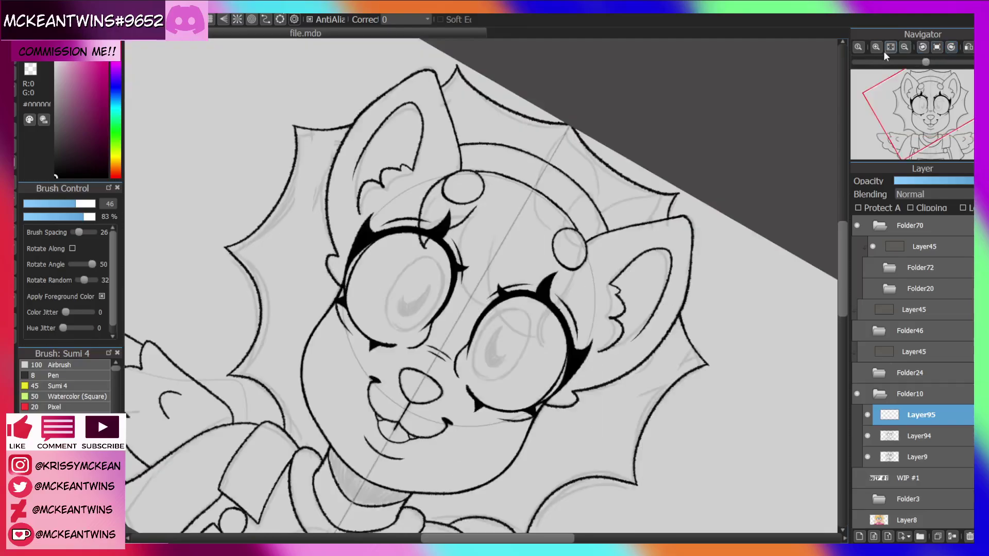
Ink the fringe's lower curve between the eyes and its outer edge running past the second oval mark into the eye.
click(876, 47)
drag(447, 149, 493, 325)
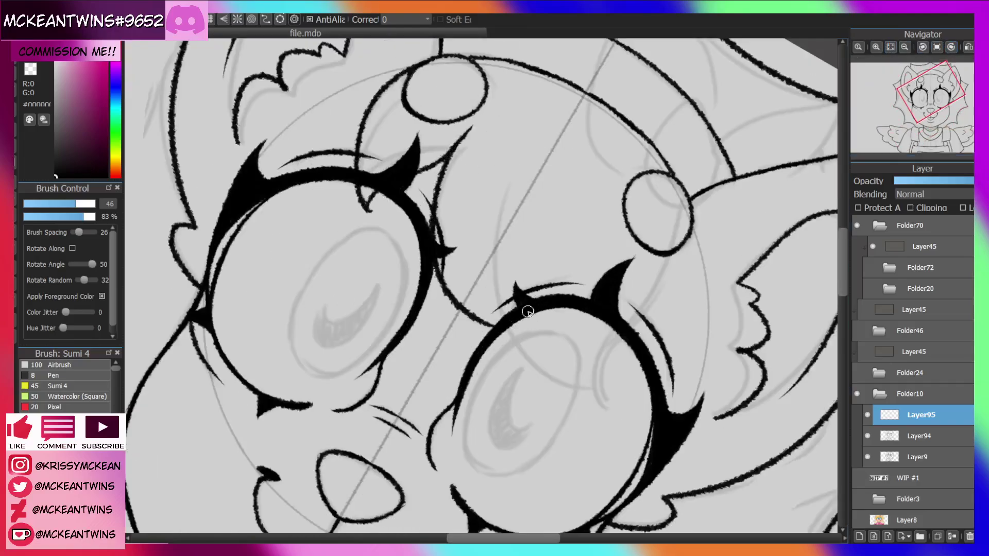
mouse_move(664, 164)
mouse_down()
mouse_move(676, 242)
mouse_move(635, 410)
mouse_up()
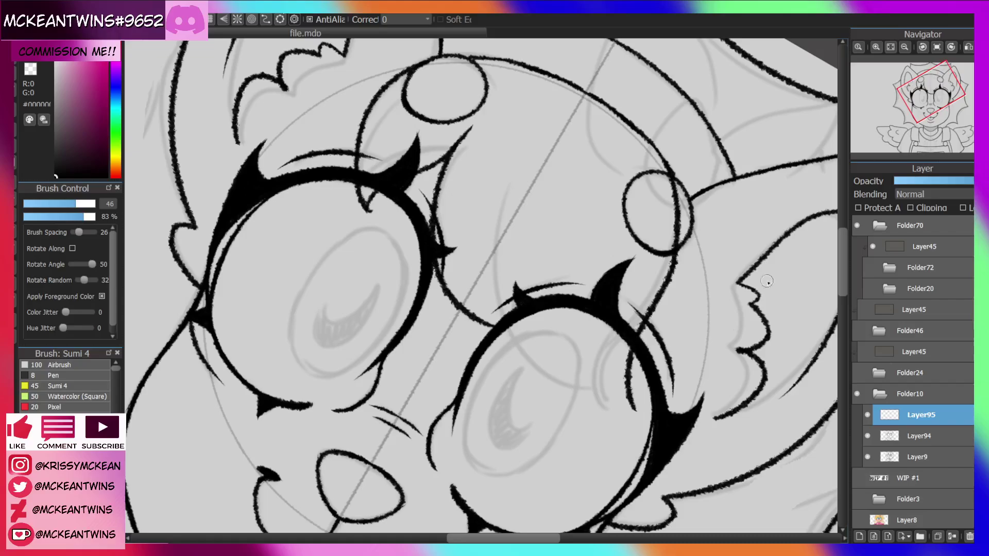
Ink the fringe's pointed lower edge across the second eye and add the inner strand lines.
click(936, 47)
click(921, 47)
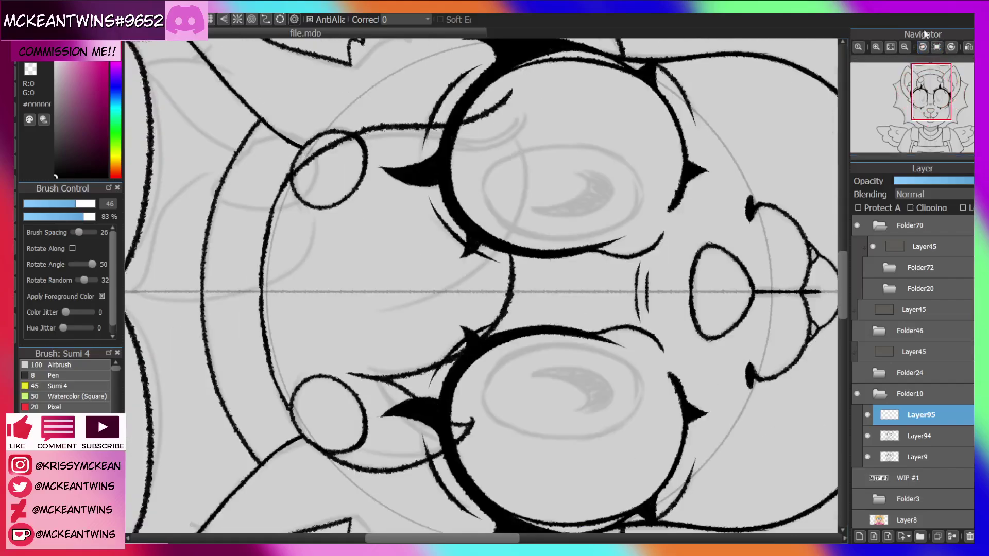
mouse_move(505, 102)
mouse_down()
mouse_move(516, 80)
mouse_move(527, 181)
mouse_move(431, 292)
mouse_up()
mouse_move(527, 186)
mouse_down()
mouse_move(510, 206)
mouse_move(427, 251)
mouse_up()
click(936, 47)
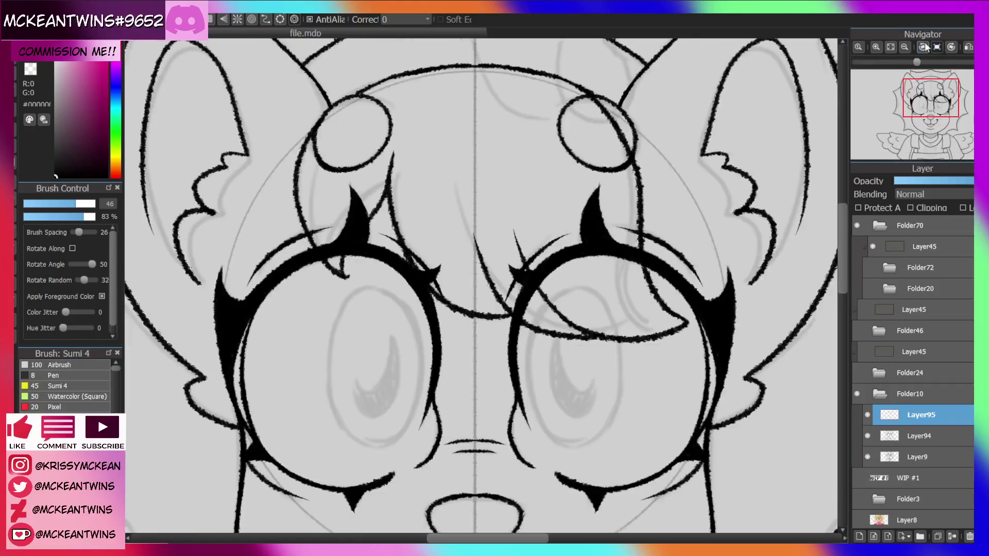
Redraw the fringe's outer edge as a wider curve ending in a pointed notch above the second eye.
click(904, 47)
click(905, 46)
drag(934, 117, 942, 97)
click(875, 48)
click(876, 48)
click(875, 47)
mouse_move(479, 122)
mouse_down()
mouse_move(552, 249)
mouse_move(509, 251)
mouse_up()
mouse_move(473, 124)
mouse_down()
mouse_move(483, 128)
mouse_move(472, 139)
mouse_move(498, 168)
mouse_move(512, 228)
mouse_up()
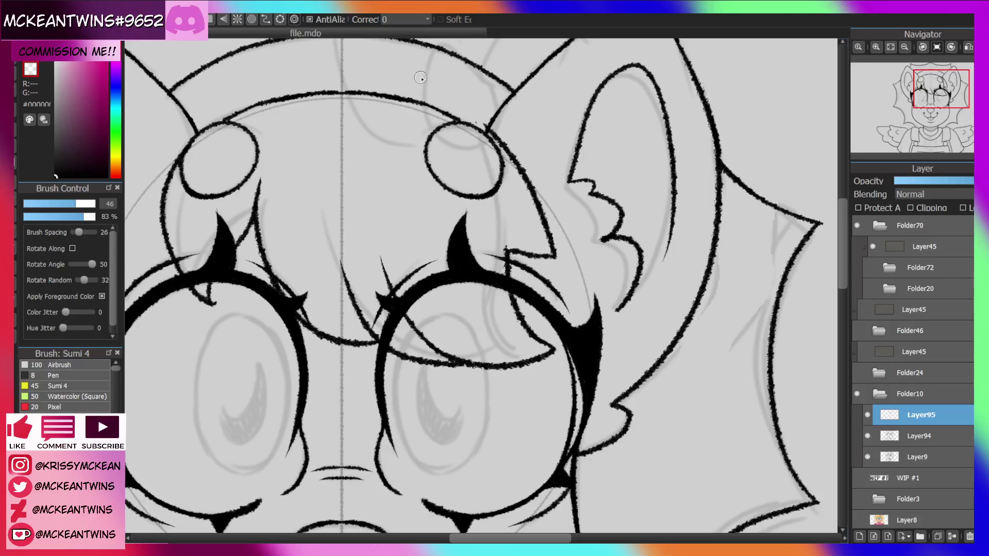
Extend the fringe's outer line past the oval mark so it joins the headband's lower edge.
click(921, 47)
click(921, 47)
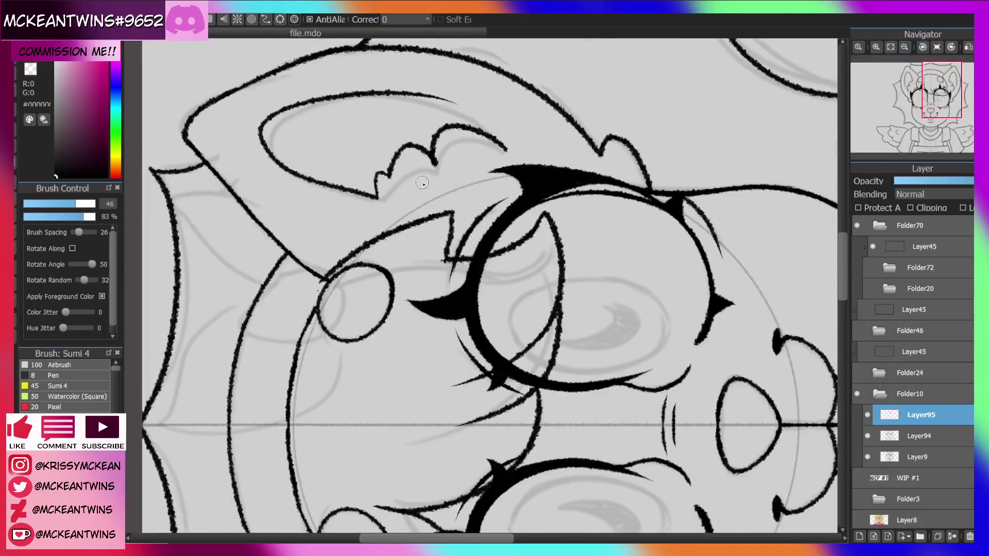
drag(304, 327, 335, 268)
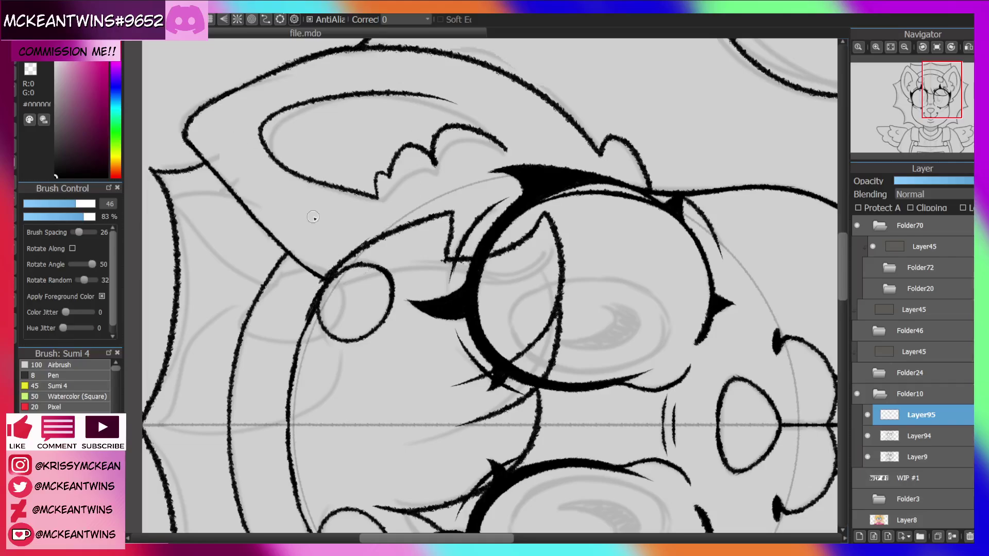
drag(312, 311, 290, 384)
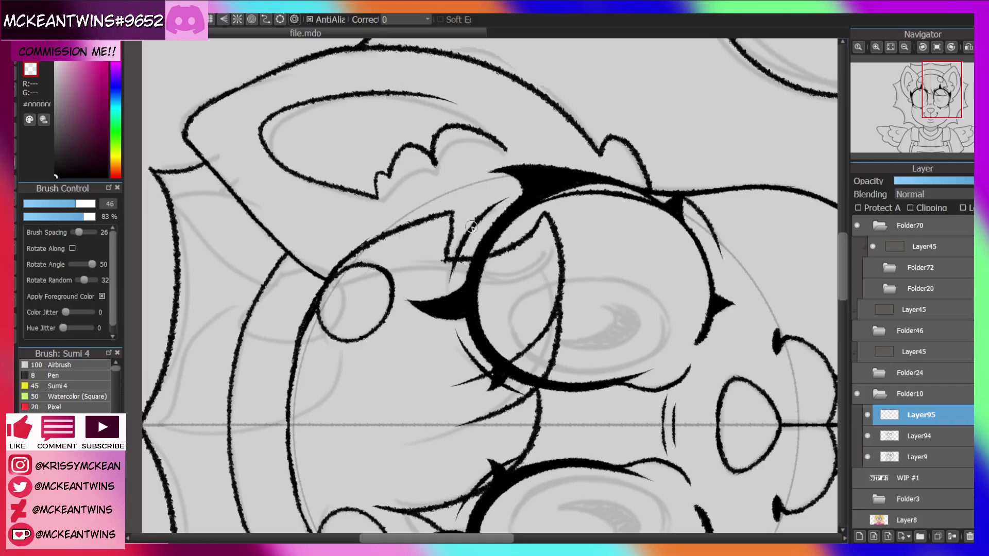
click(937, 48)
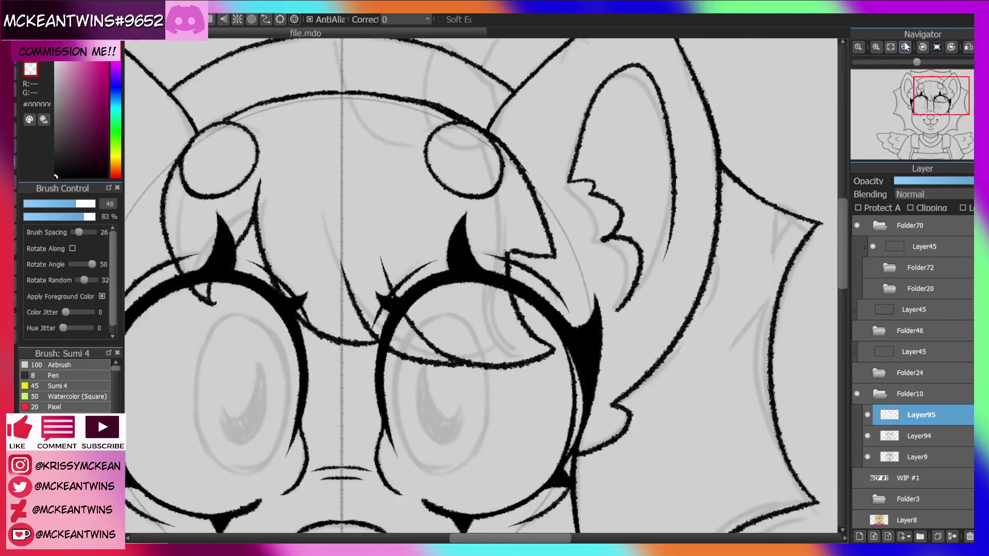
Hide the Layer94 line art, leaving the hair layer and the Layer9 sketch shown.
click(904, 48)
click(904, 48)
click(905, 48)
drag(918, 66, 915, 66)
click(867, 435)
click(867, 437)
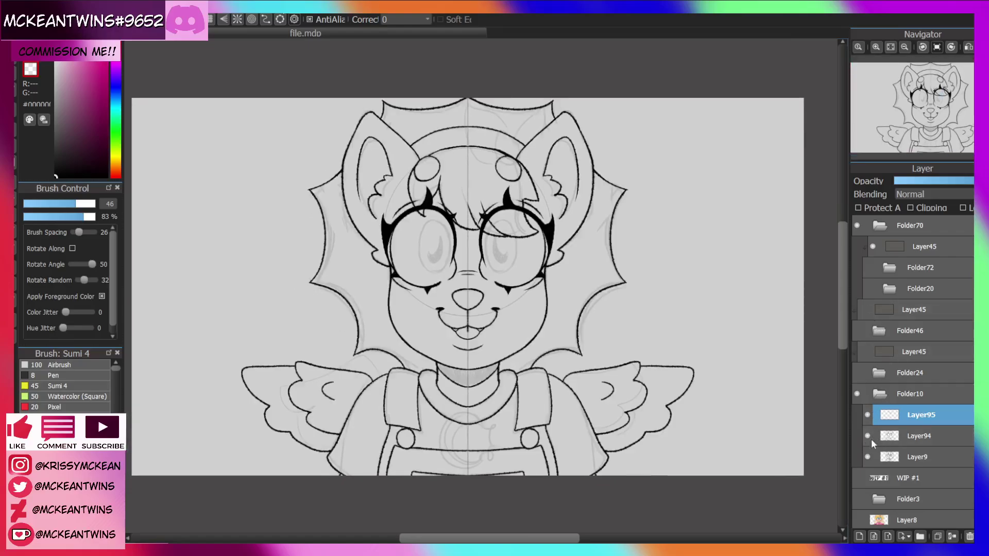
click(870, 436)
click(868, 457)
click(867, 458)
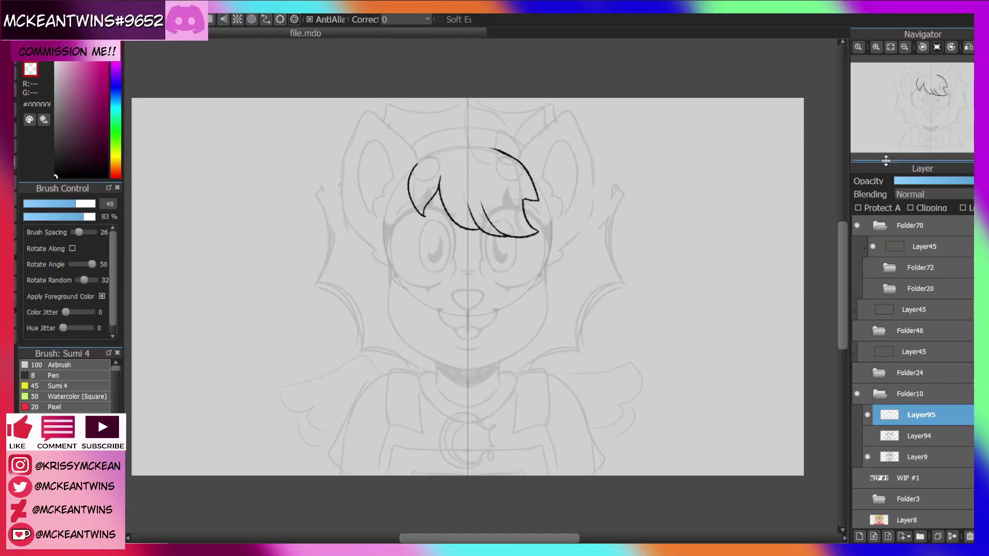
Clean up the rough overlapping stroke along the fringe's outer edge near the oval mark.
click(875, 48)
click(876, 48)
click(875, 48)
click(876, 48)
drag(933, 116, 943, 95)
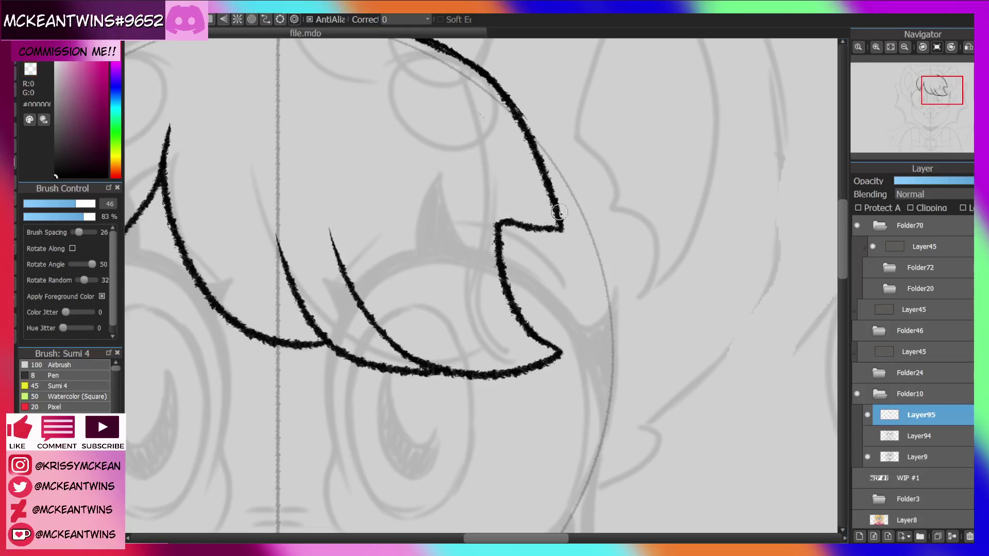
click(891, 49)
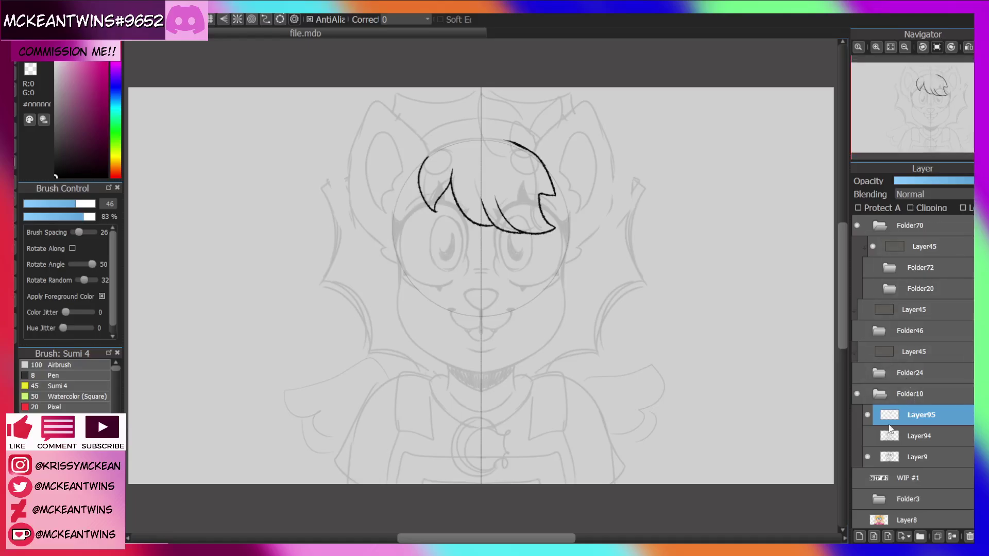
click(876, 48)
click(876, 48)
click(875, 48)
drag(948, 103, 934, 85)
click(922, 47)
click(922, 47)
click(923, 47)
click(923, 47)
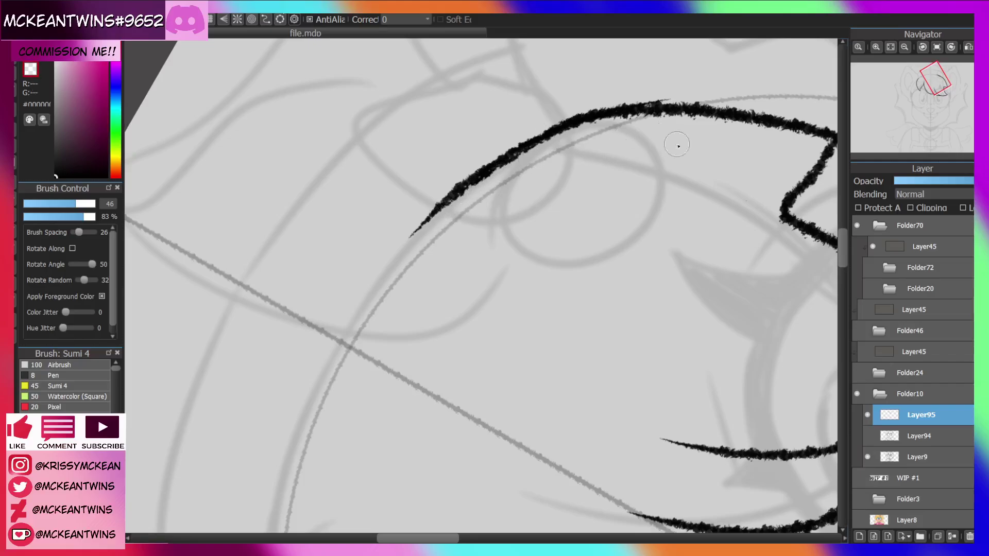
drag(683, 94, 481, 146)
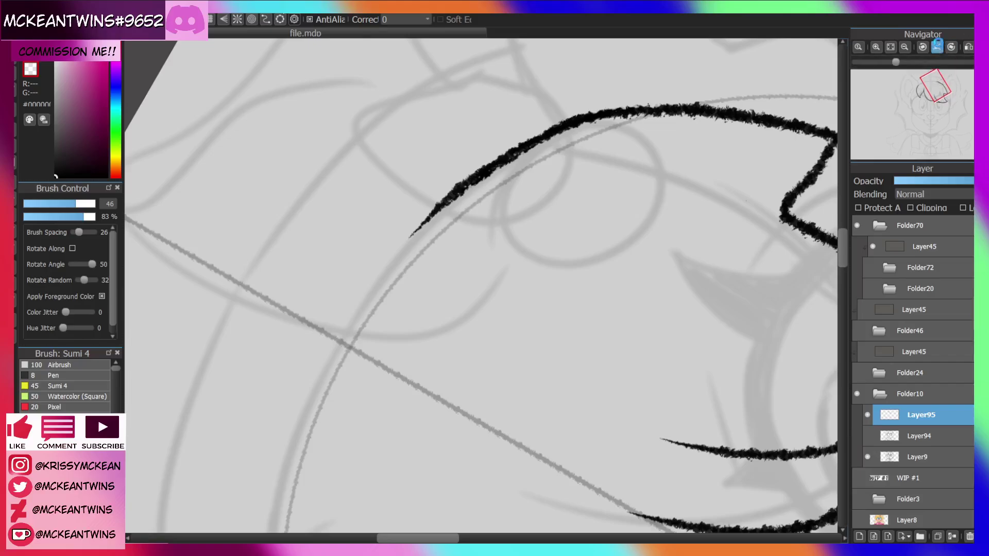
Show the Layer94 line art again and hide the Layer9 sketch and the Folder5 guide lines.
click(937, 47)
click(890, 47)
click(868, 436)
click(867, 457)
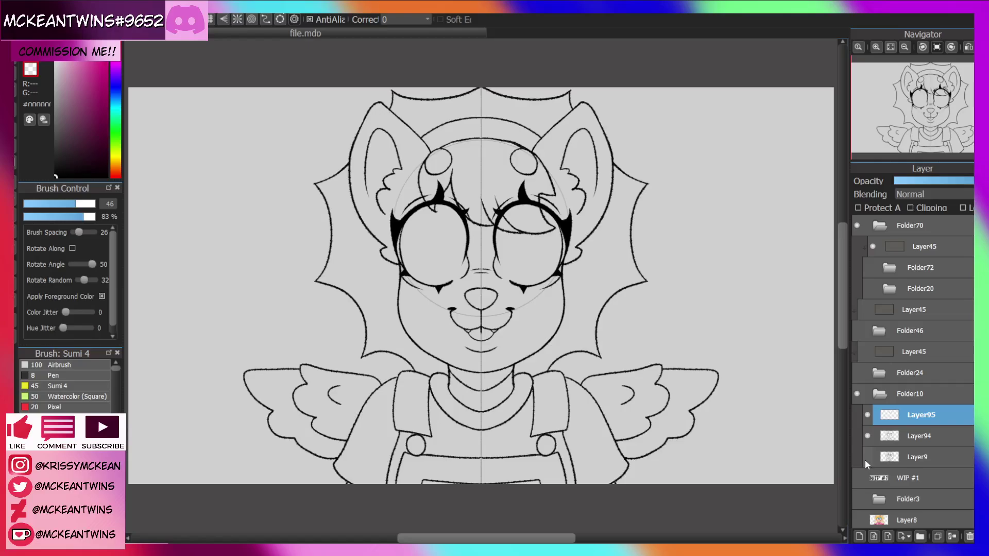
click(867, 415)
click(868, 414)
scroll(914, 370, down, 1)
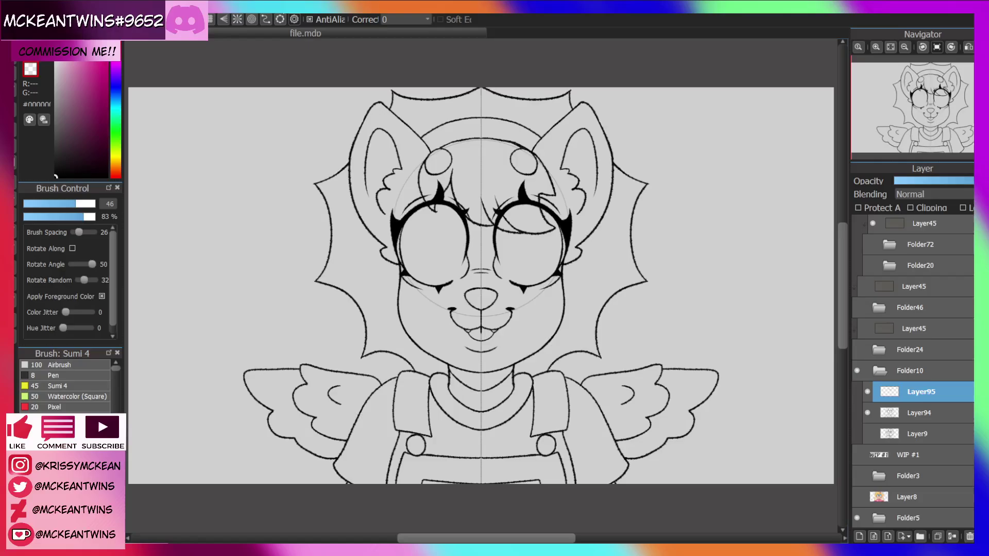
click(857, 518)
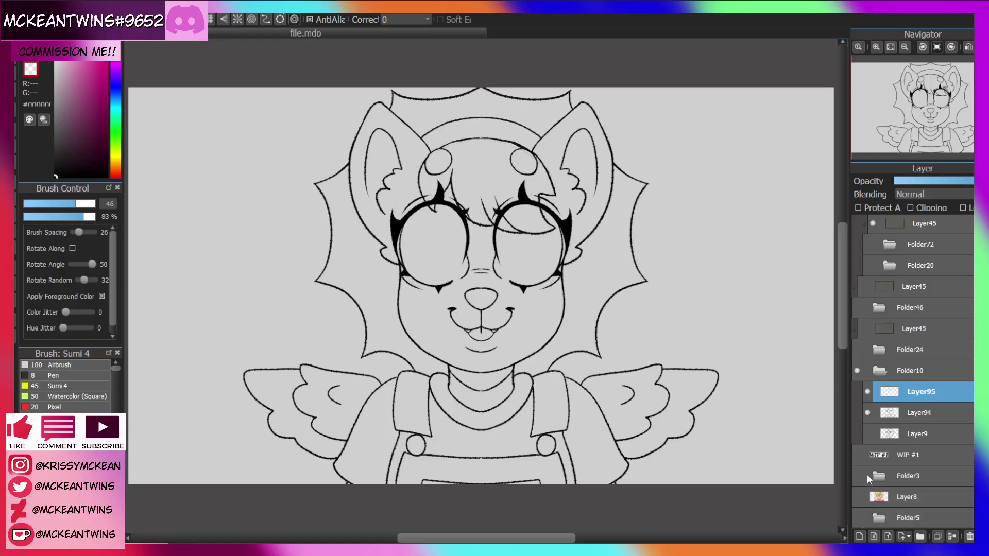
Fill the neck area between the chin and collar with black on Layer94.
click(868, 413)
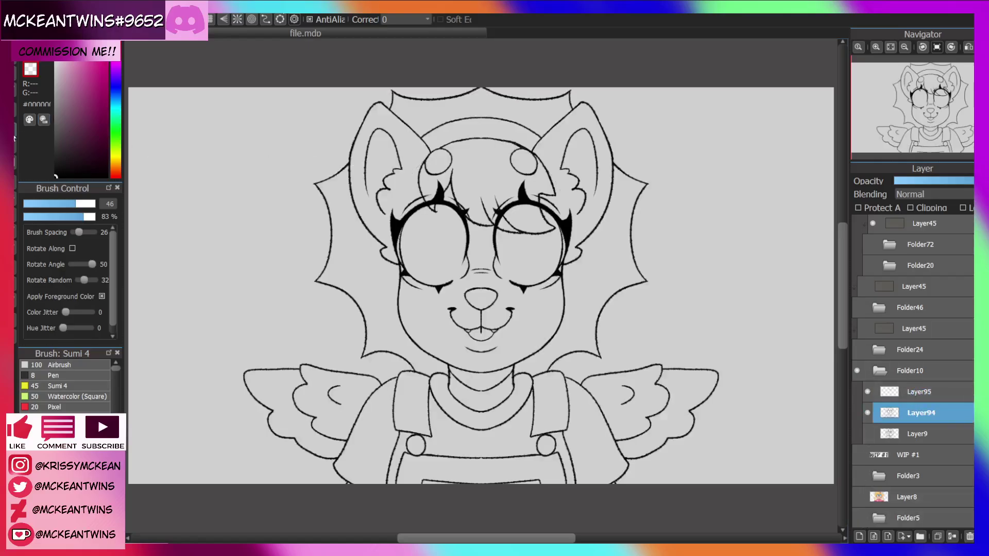
click(15, 146)
click(488, 385)
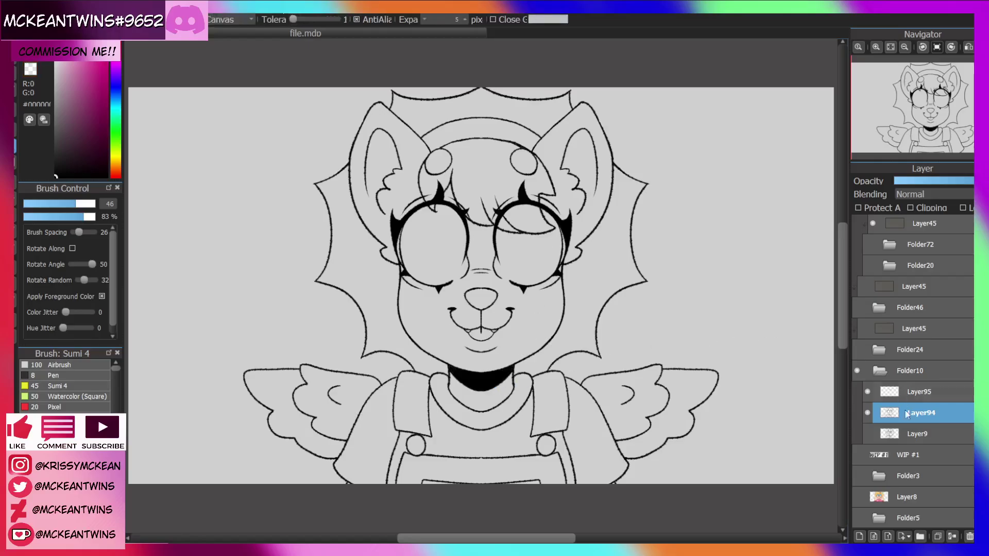
Show the Layer9 sketch and add a new layer above the Layer95 hair for brush work.
click(868, 434)
click(859, 536)
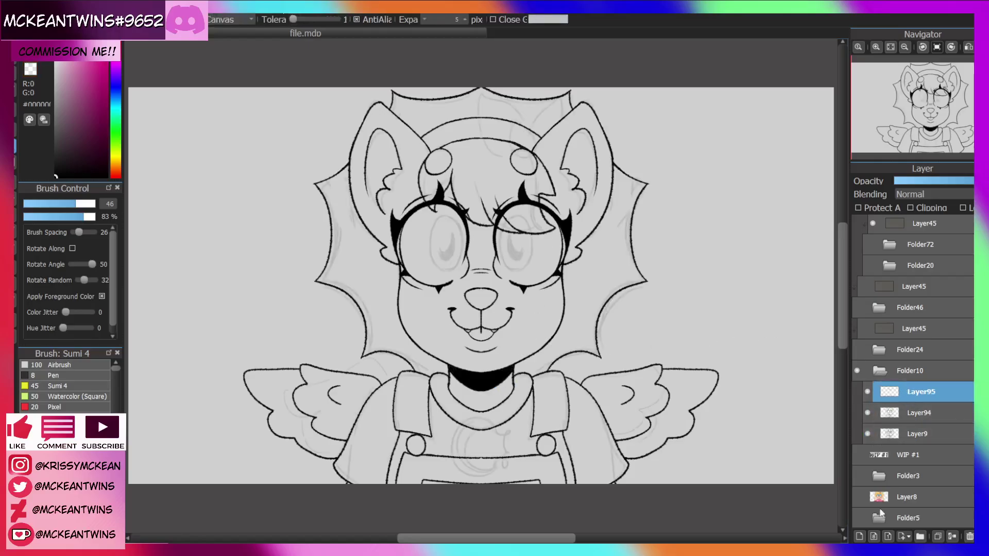
key(b)
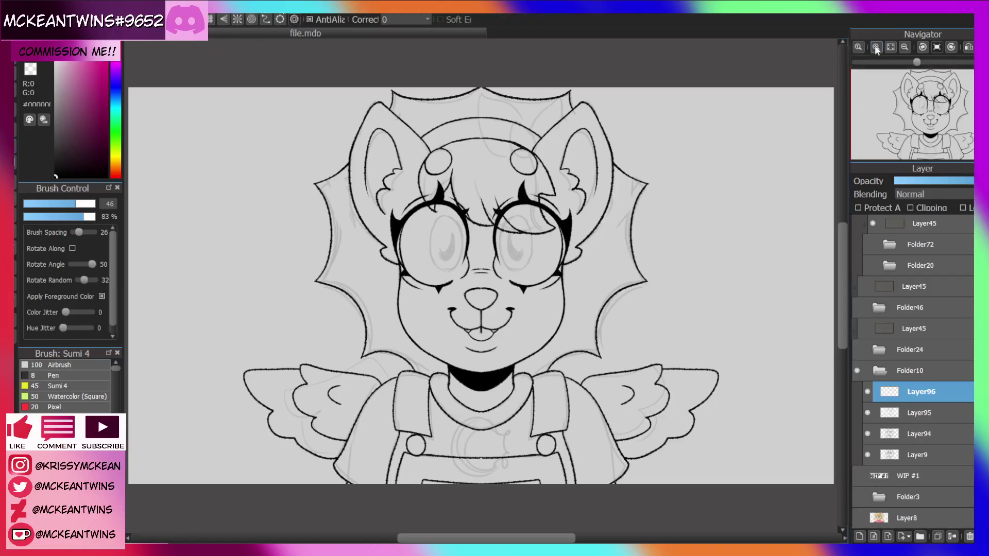
Ink the top and nose-side edge of the oval iris in the eye partly covered by the fringe.
click(876, 46)
click(877, 47)
click(876, 47)
scroll(560, 155, up, 3)
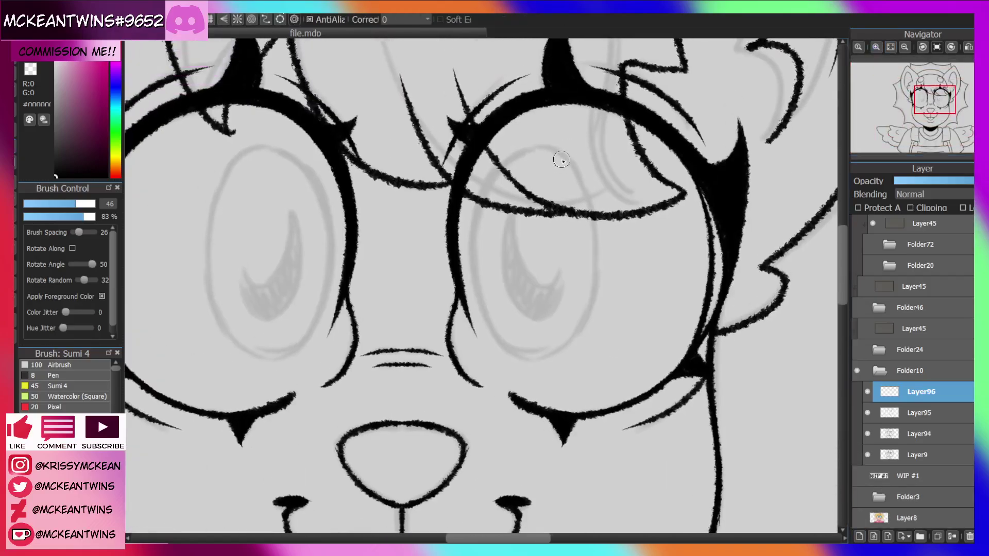
mouse_move(559, 152)
mouse_down()
mouse_move(504, 160)
mouse_move(482, 194)
mouse_up()
key(ctrl+z)
key(ctrl+z)
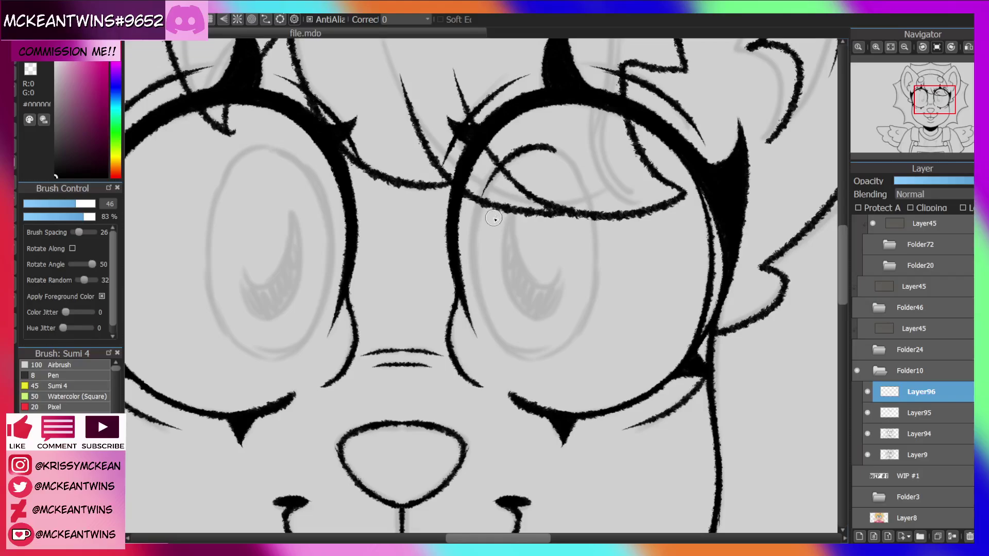
drag(507, 158, 475, 244)
drag(479, 197, 482, 311)
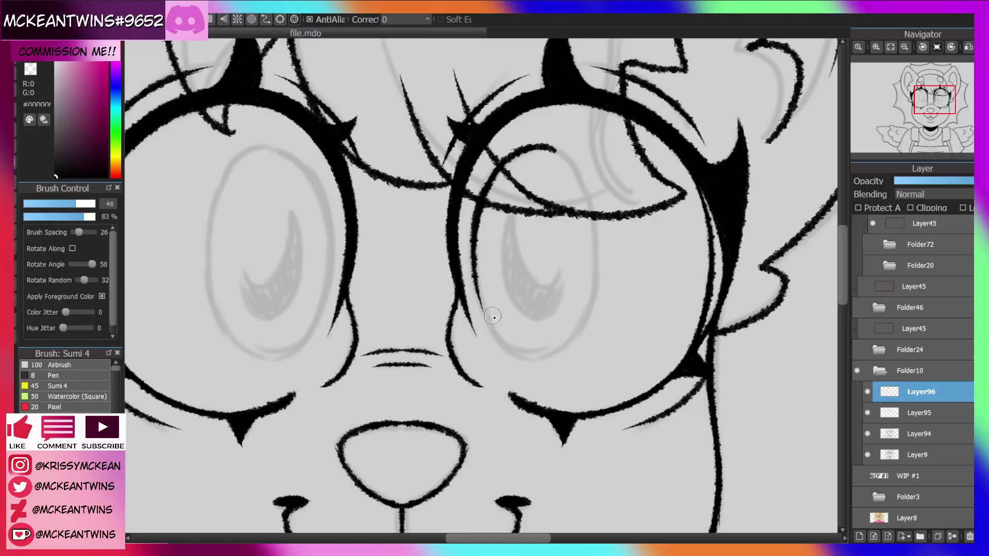
Rotate the canvas upside down and ink the outer side of the same iris from its bottom to its top.
mouse_move(914, 117)
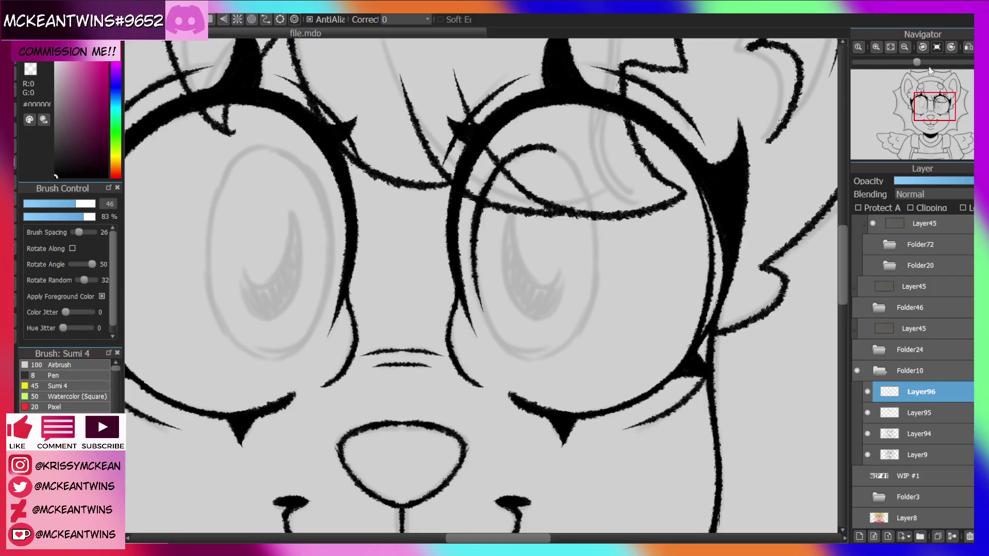
click(921, 48)
click(922, 48)
click(921, 48)
click(922, 48)
click(922, 48)
click(922, 48)
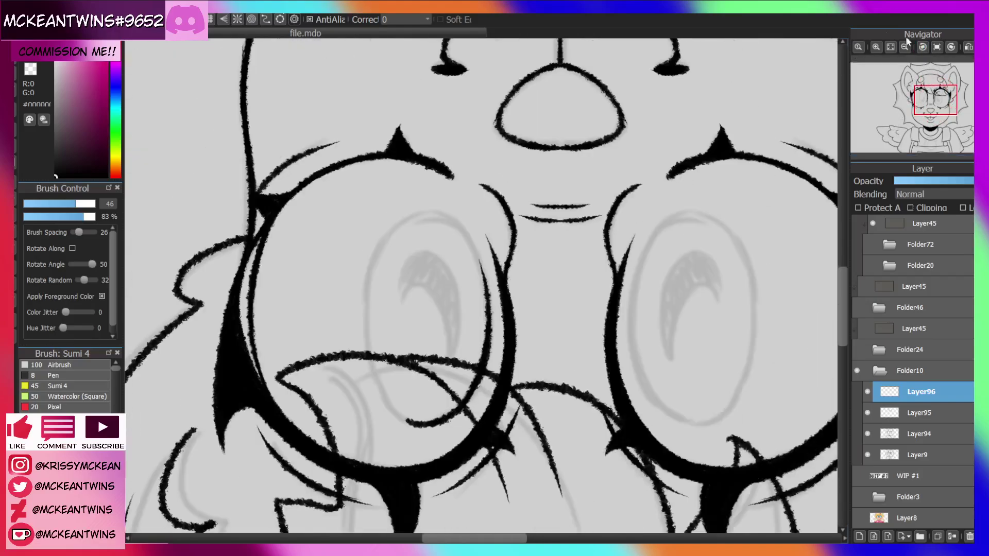
mouse_move(448, 218)
mouse_down()
mouse_move(394, 228)
mouse_move(369, 273)
mouse_up()
drag(387, 236, 376, 359)
drag(367, 280, 381, 398)
drag(363, 312, 407, 420)
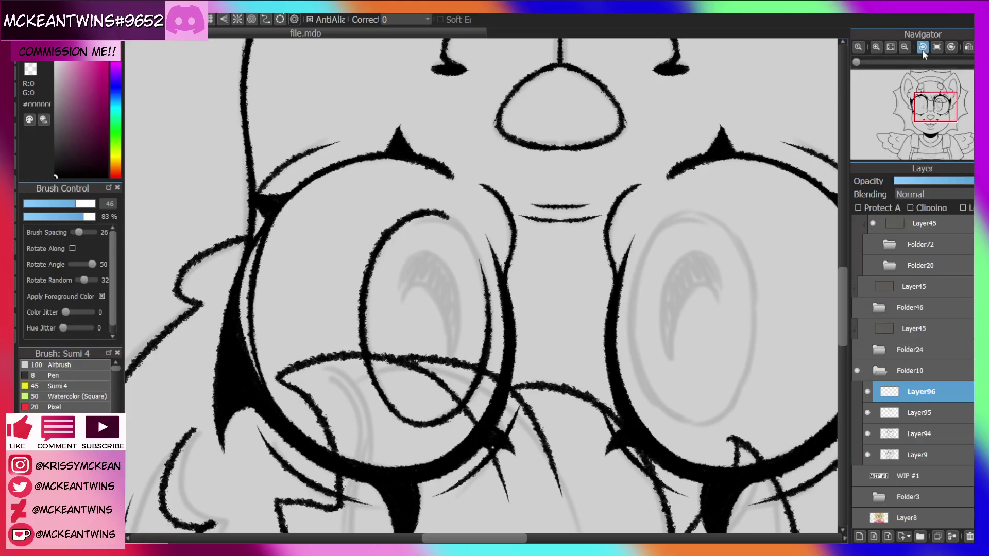
Close the remaining gap in the iris outline and ink a solid black crescent-shaped pupil inside it.
click(923, 47)
click(923, 47)
click(924, 47)
click(923, 47)
mouse_move(440, 354)
mouse_down()
mouse_move(439, 334)
mouse_move(470, 288)
mouse_up()
click(937, 47)
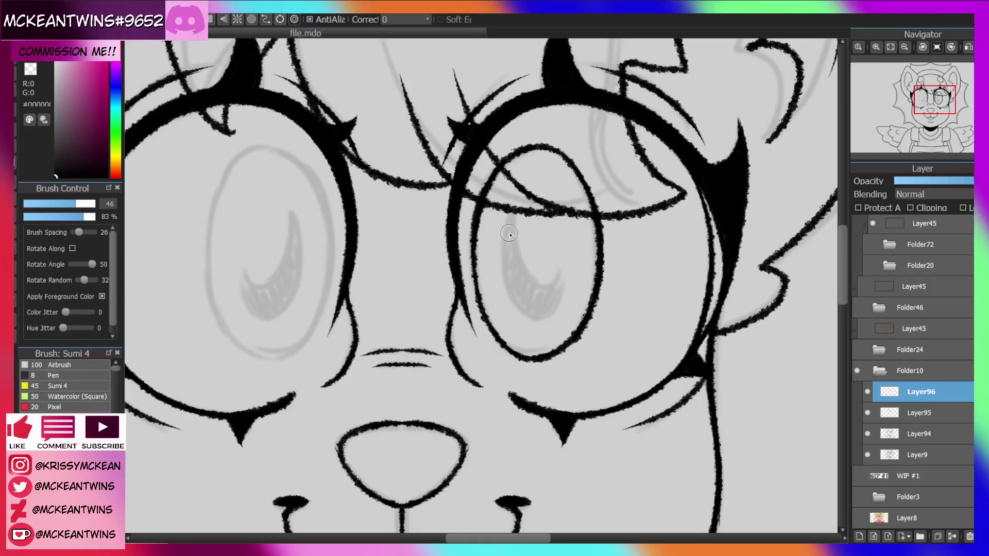
mouse_move(517, 199)
mouse_down()
mouse_move(566, 296)
mouse_move(502, 273)
mouse_move(507, 219)
mouse_move(506, 260)
mouse_move(519, 292)
mouse_move(508, 222)
mouse_move(533, 308)
mouse_move(567, 278)
mouse_move(561, 228)
mouse_up()
click(878, 46)
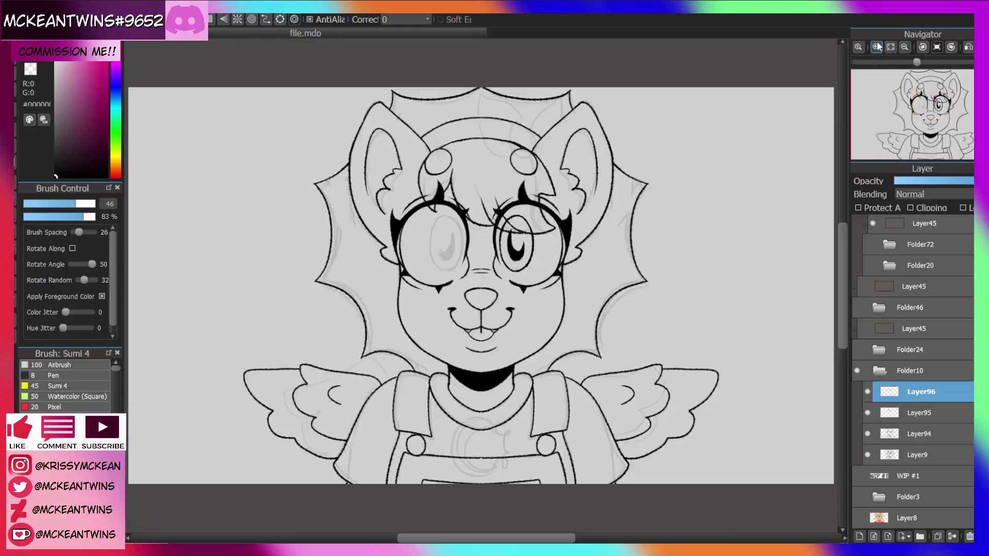
Duplicate the iris and pupil layer and move the copy onto the other eye.
click(937, 536)
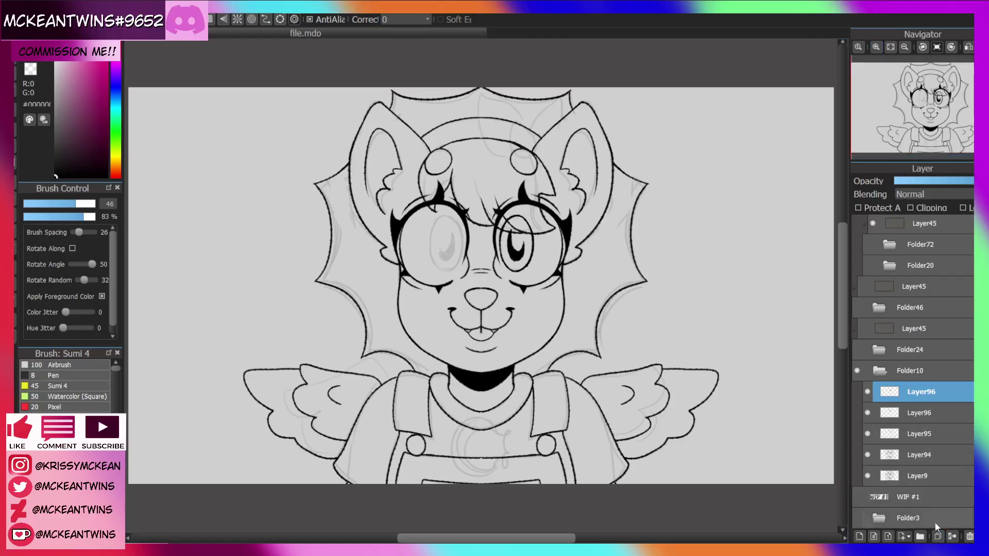
click(14, 109)
drag(769, 308, 697, 309)
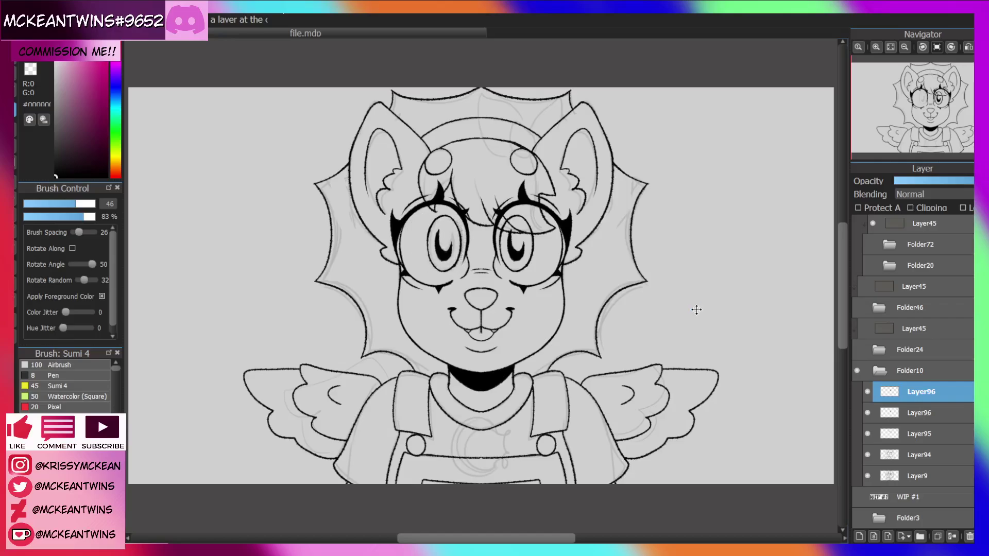
click(876, 47)
click(877, 47)
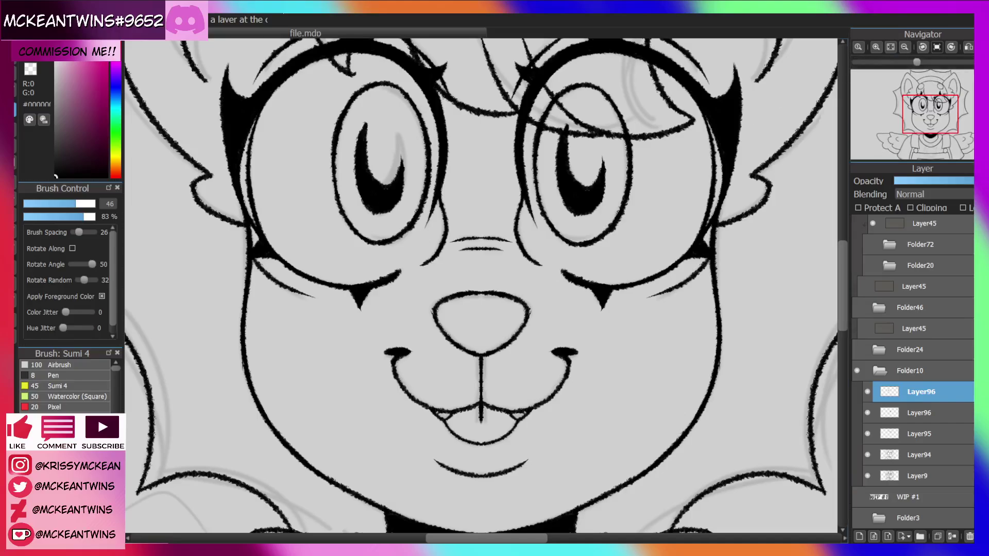
Merge the copied iris layer into the original iris layer and hide the Layer9 sketch.
click(891, 47)
click(868, 392)
click(868, 392)
click(952, 536)
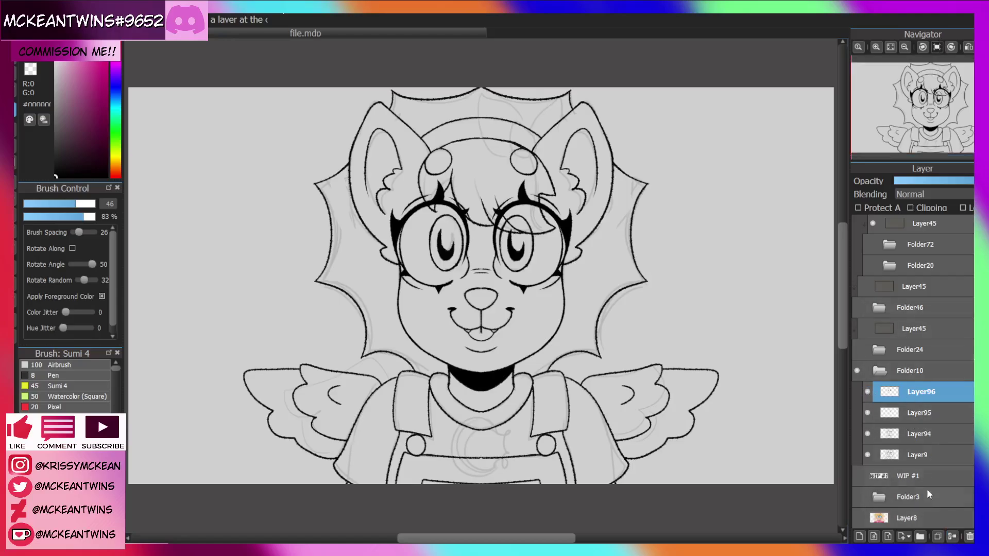
click(868, 455)
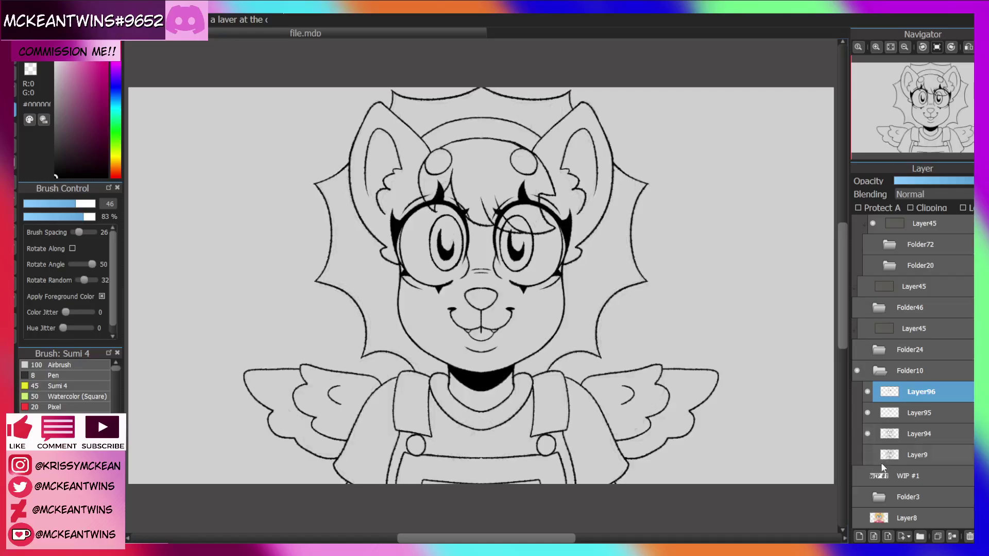
Create a folder inside Folder10 and group Layer94, Layer95 and Layer96 in it.
click(921, 438)
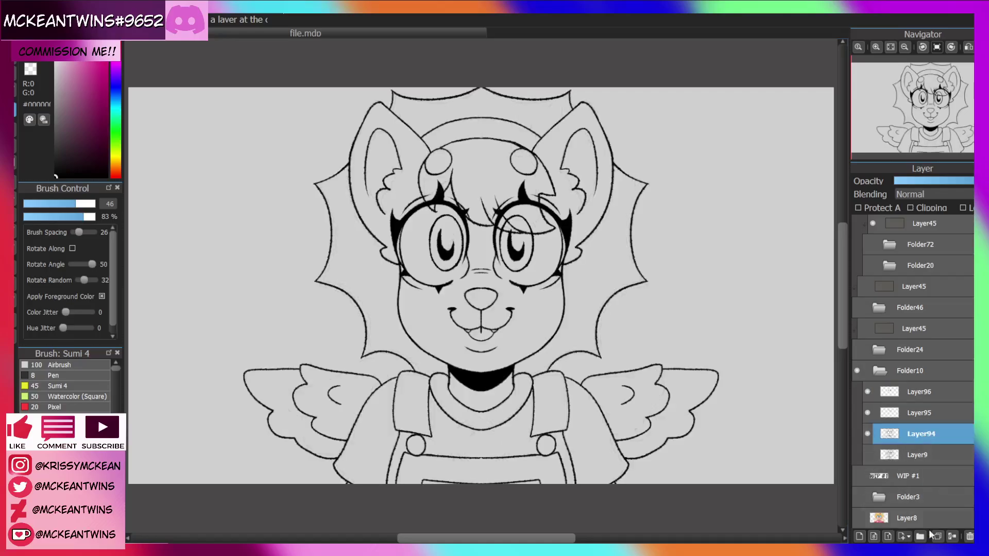
click(920, 537)
drag(917, 455, 924, 434)
click(925, 414)
drag(925, 392, 916, 419)
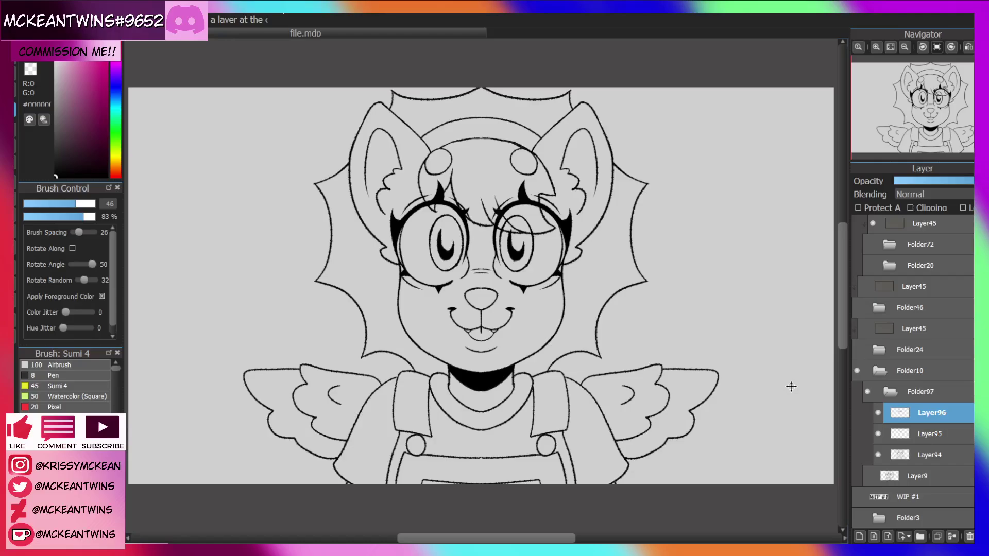
Show Folder46 and copy the coloured tea-party artwork from its Folder50 into a new document as a colour reference.
click(857, 308)
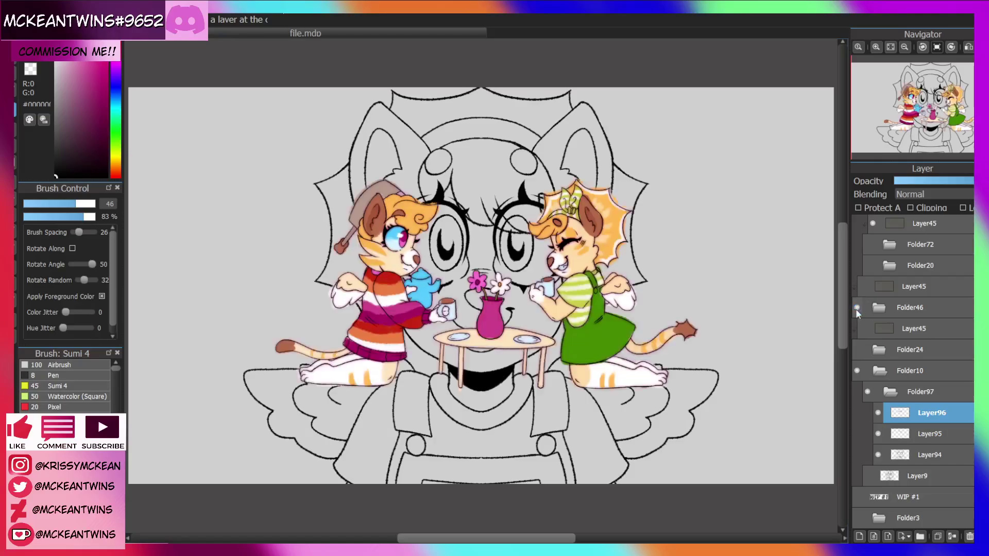
click(917, 313)
click(888, 309)
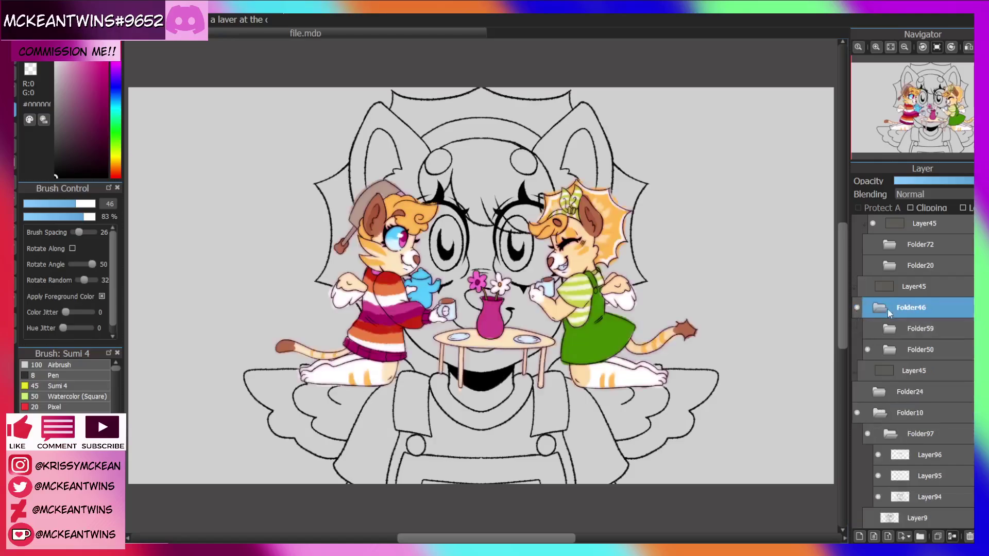
click(875, 350)
click(891, 349)
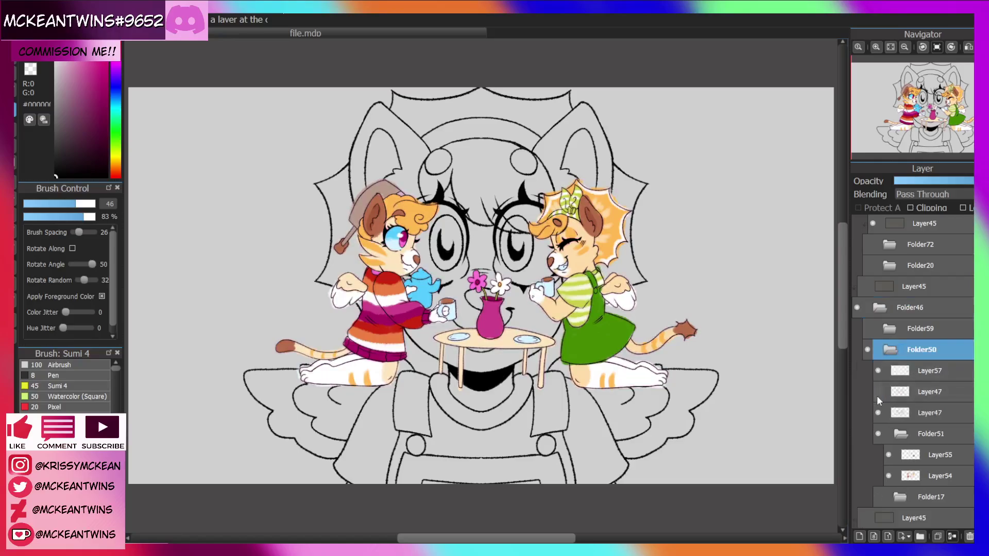
click(891, 350)
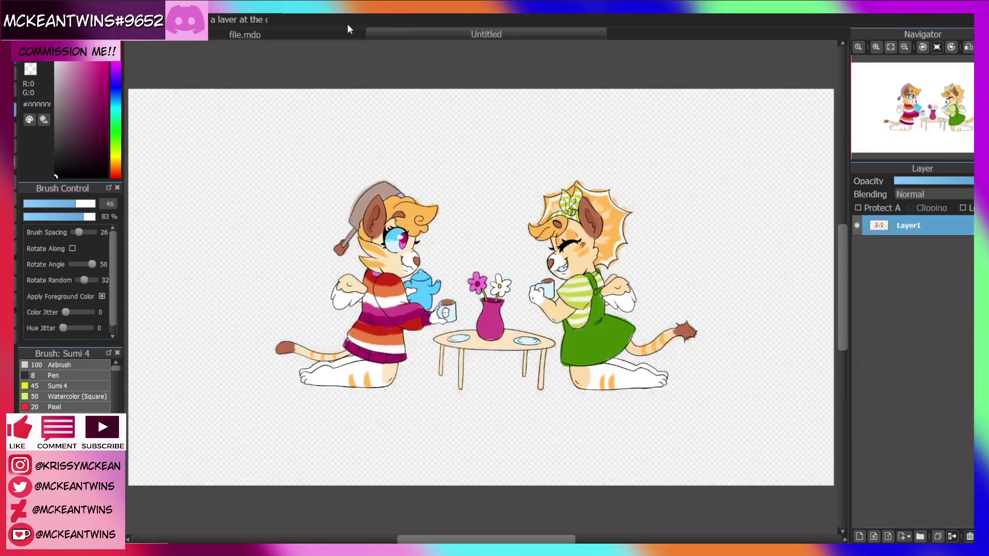
Return to file.mdp, then collapse and hide the tea-party artwork in Folder46.
click(348, 32)
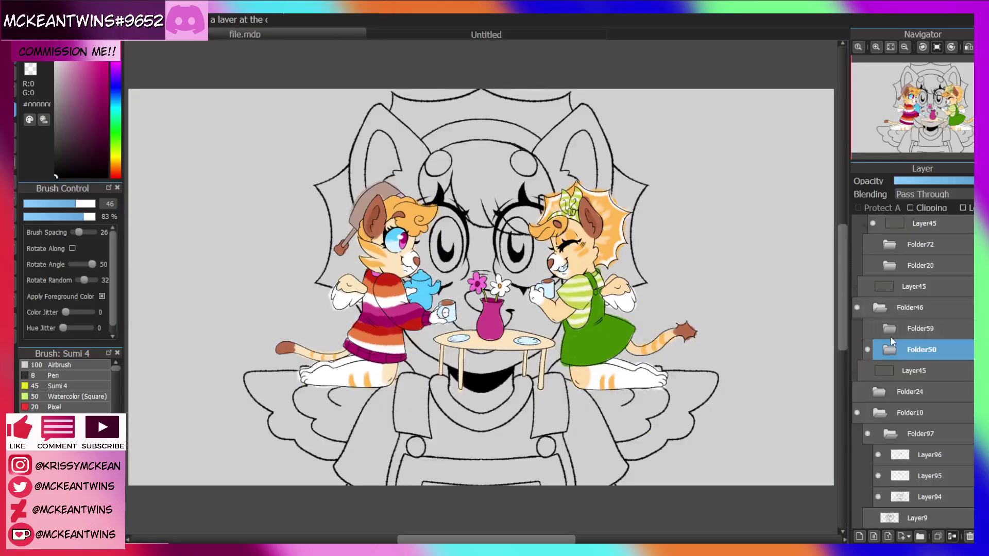
click(882, 311)
click(857, 307)
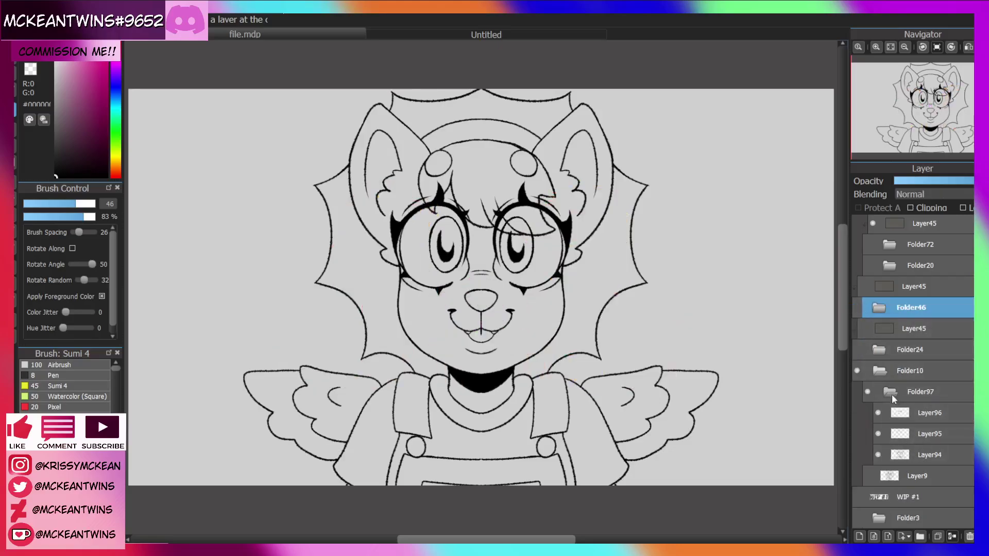
Put Layer94 in its own folder, with a nested folder below it holding a new empty layer for the flat colours.
click(876, 456)
click(877, 457)
click(927, 456)
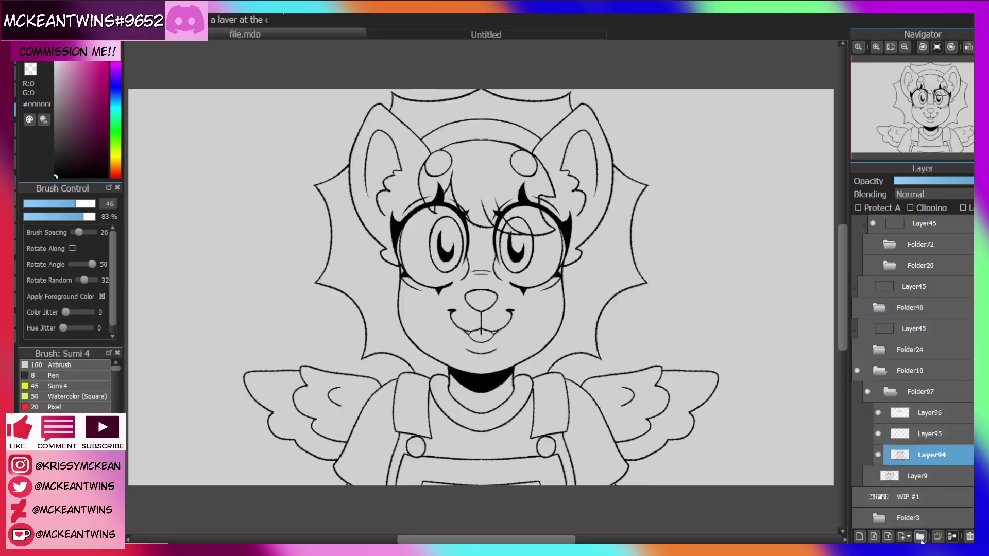
click(919, 536)
click(926, 475)
click(920, 536)
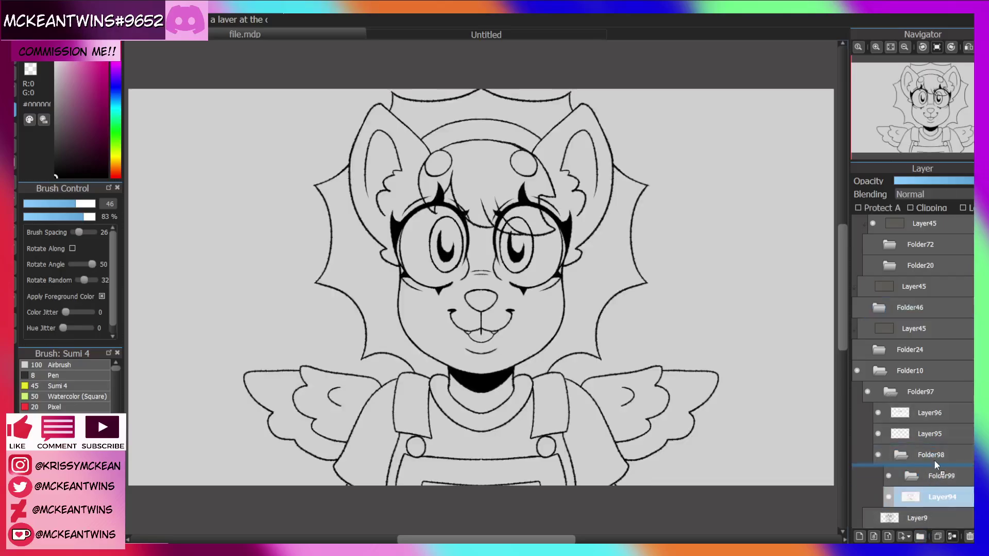
click(859, 536)
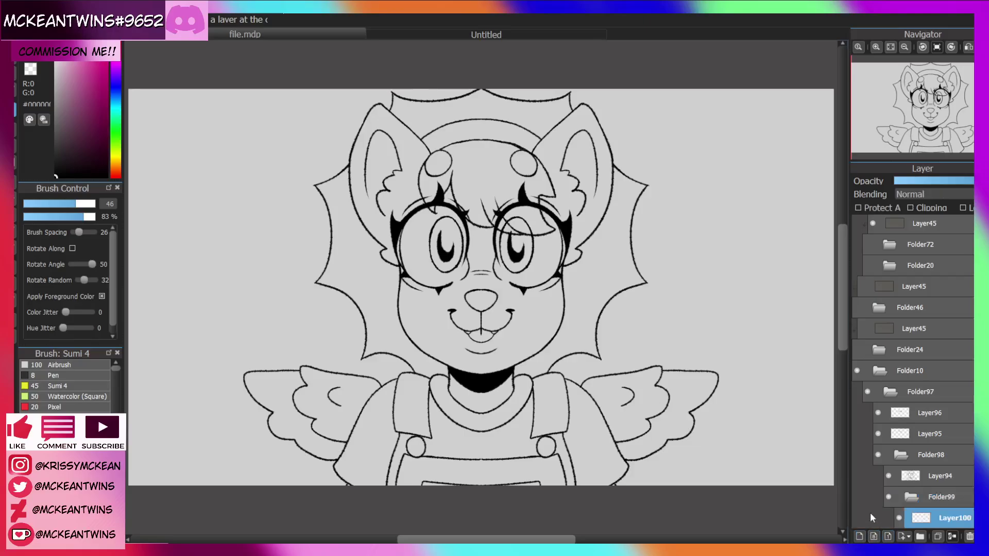
Sample the light peach skin colour from the right-hand character in the Untitled reference and return to file.mdp.
click(876, 46)
click(875, 46)
drag(931, 116, 935, 92)
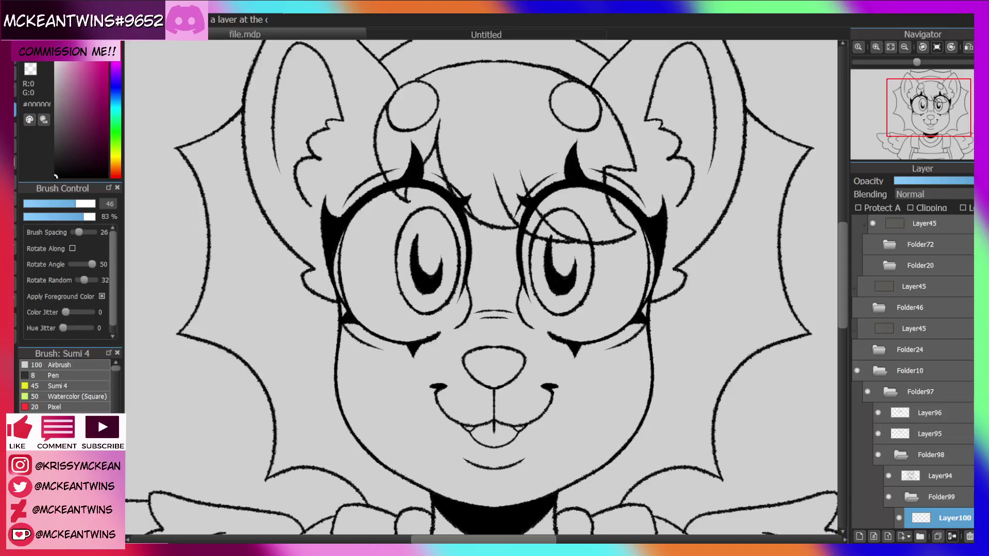
drag(927, 112, 928, 107)
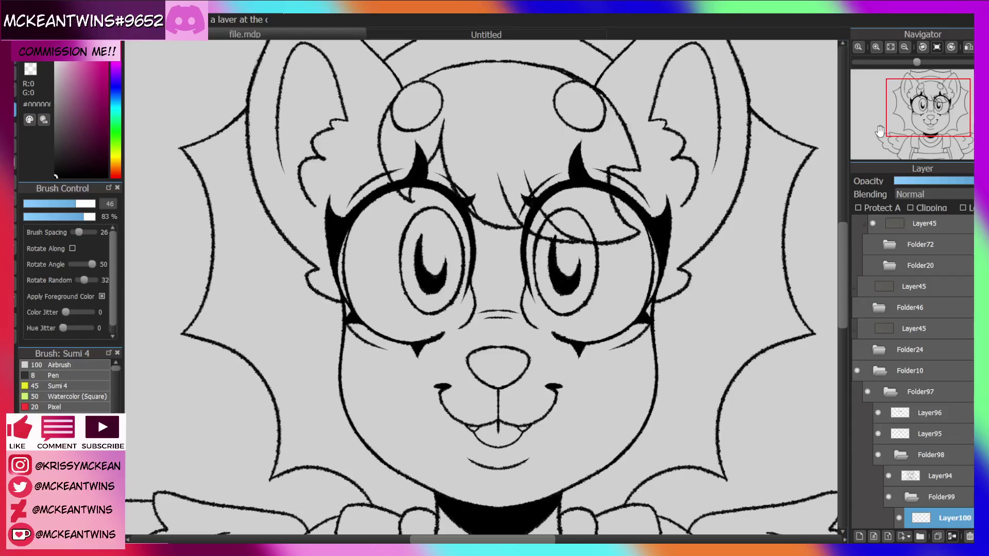
click(484, 35)
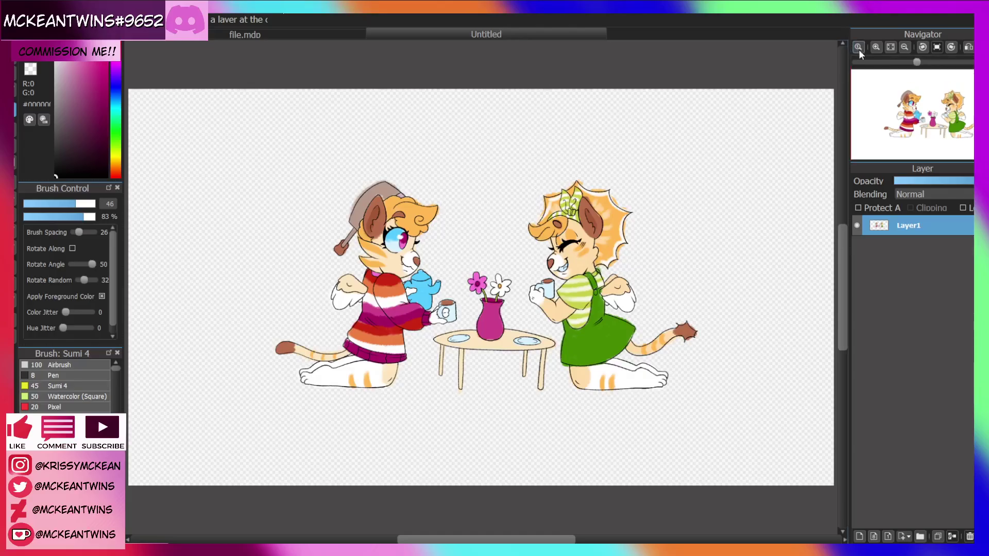
click(874, 47)
click(875, 46)
click(875, 47)
click(874, 47)
click(951, 108)
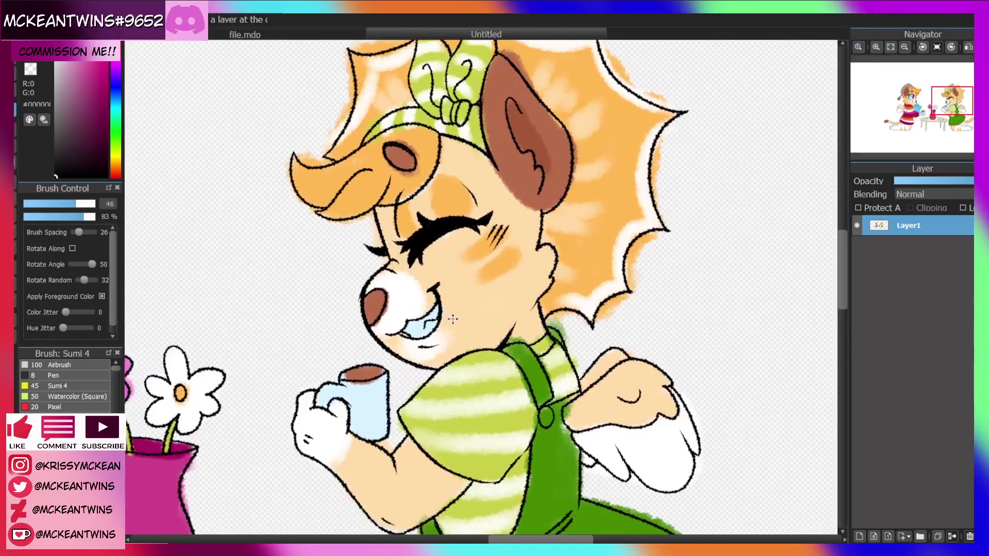
right_click(464, 315)
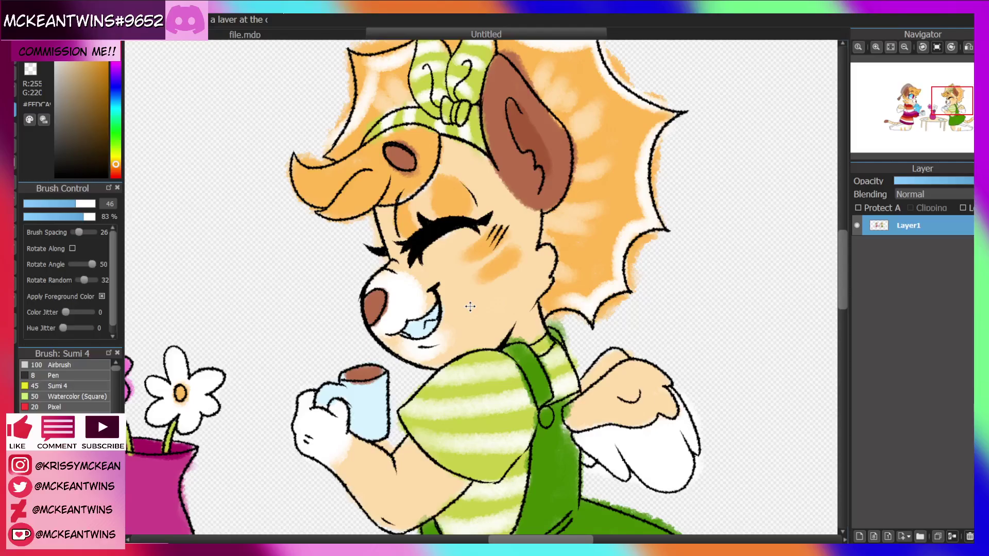
click(291, 32)
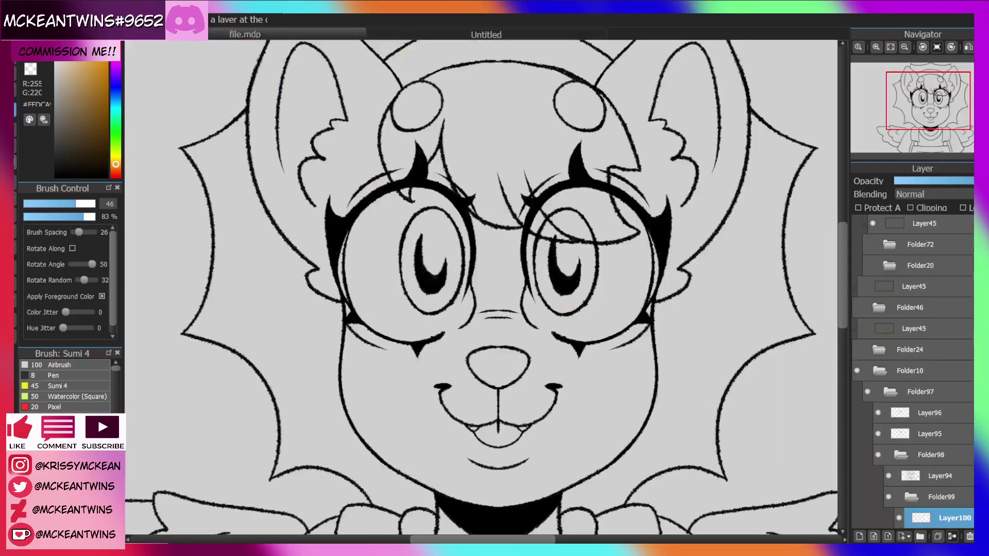
Fill the face and the small skin gap between the bangs with the sampled peach on the new colour layer.
scroll(912, 370, down, 3)
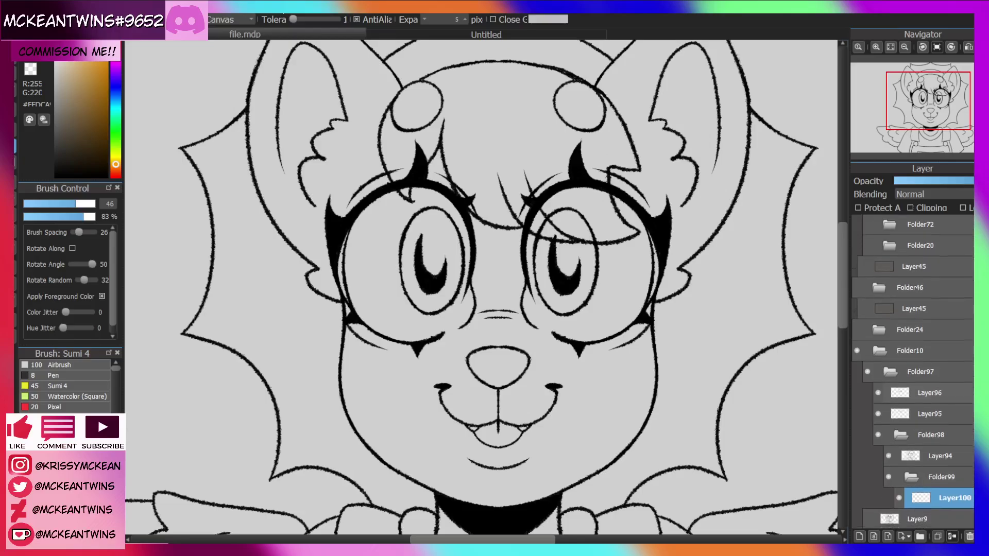
click(609, 371)
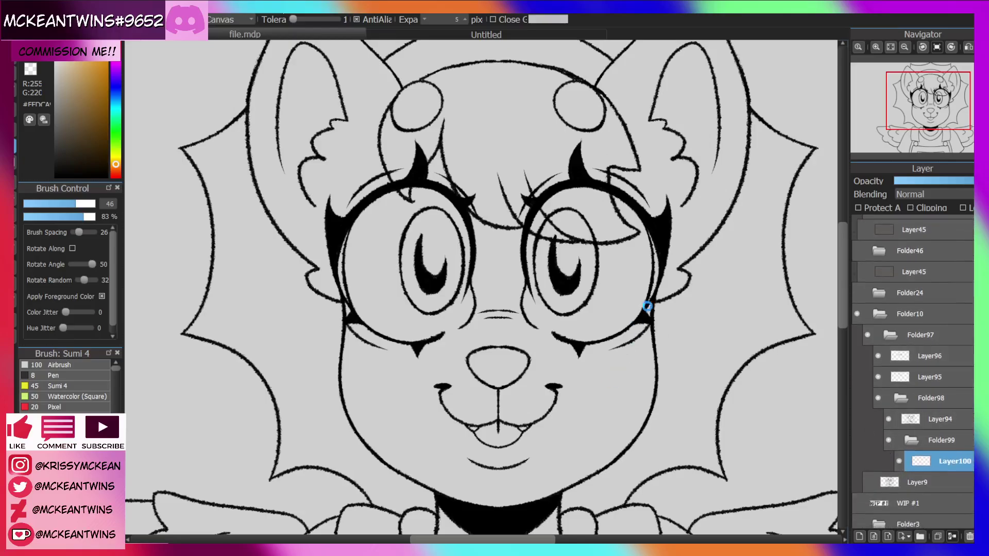
click(940, 104)
drag(940, 104, 927, 105)
click(440, 175)
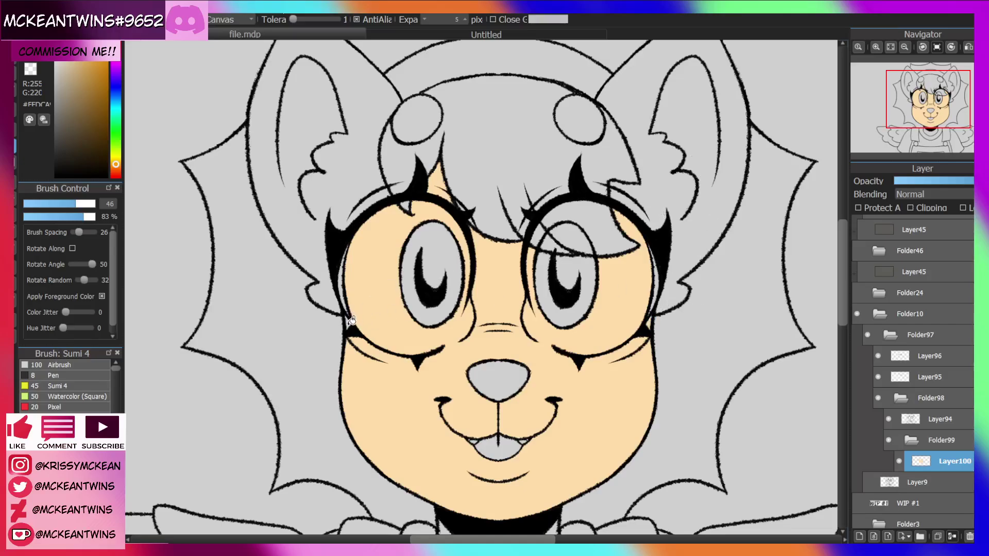
Fill the neck with peach, including the small areas at its sides beside the collar.
mouse_move(937, 85)
drag(937, 85, 931, 114)
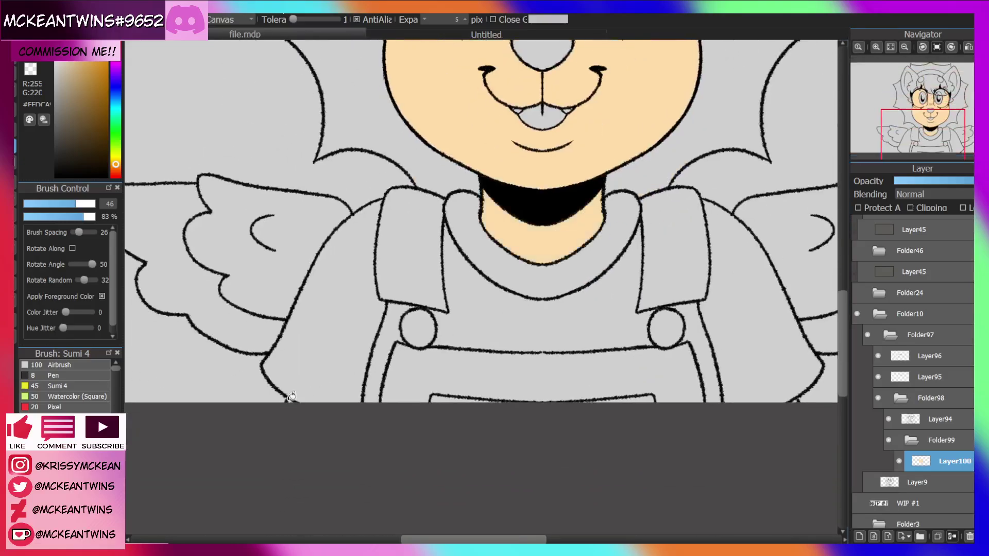
mouse_move(927, 133)
drag(928, 131, 941, 109)
click(875, 48)
click(618, 283)
click(433, 267)
click(905, 47)
click(905, 47)
Check the wing colours in the reference and fill the inner section of both wings with peach.
click(537, 37)
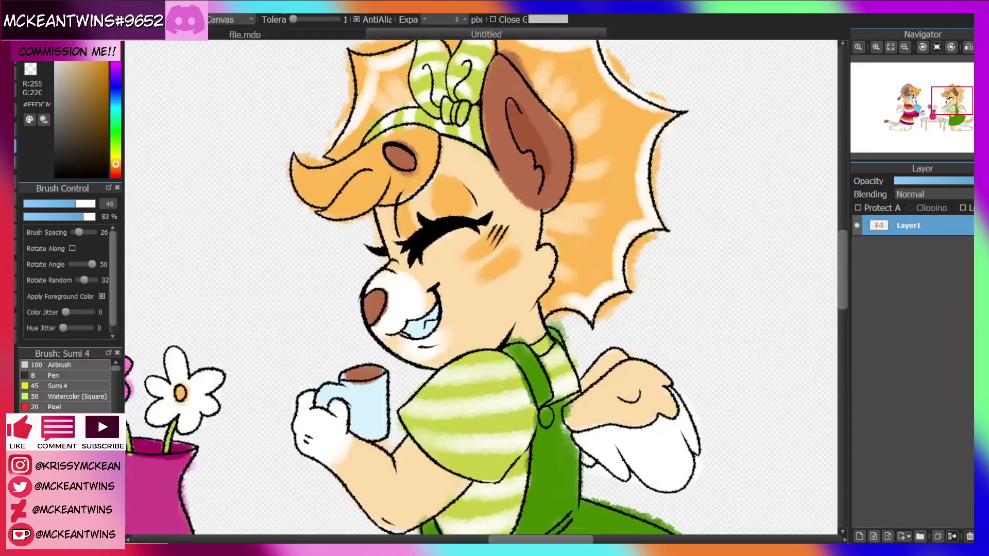
click(308, 35)
click(271, 279)
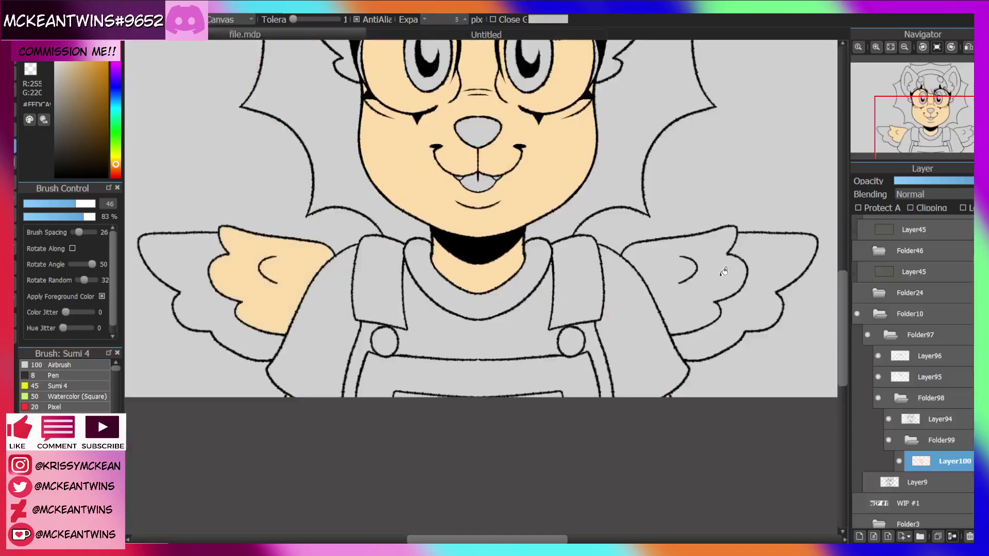
click(707, 284)
Sample the reddish brown of the reference character's ear and fill both ears with it.
drag(946, 123, 952, 84)
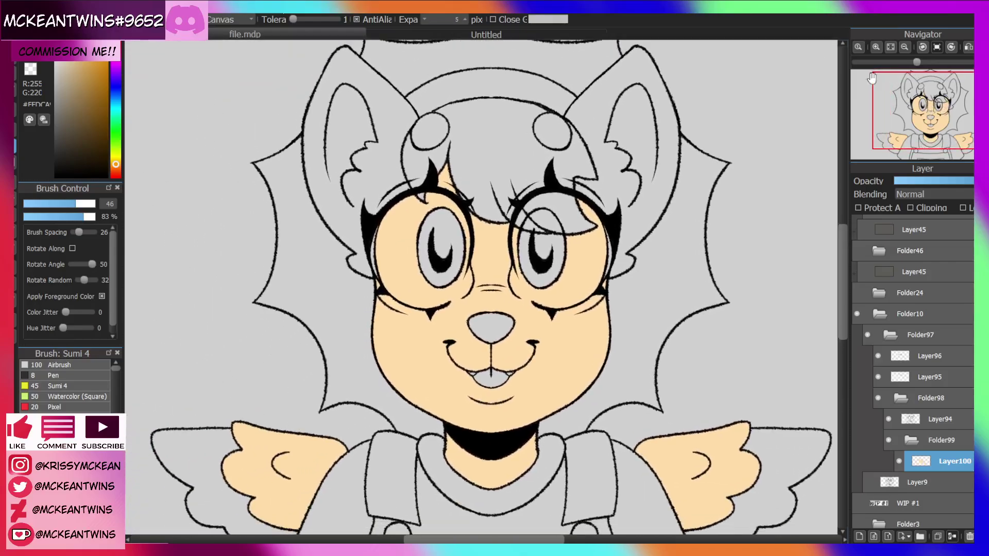
click(519, 37)
alt+click(505, 157)
click(361, 36)
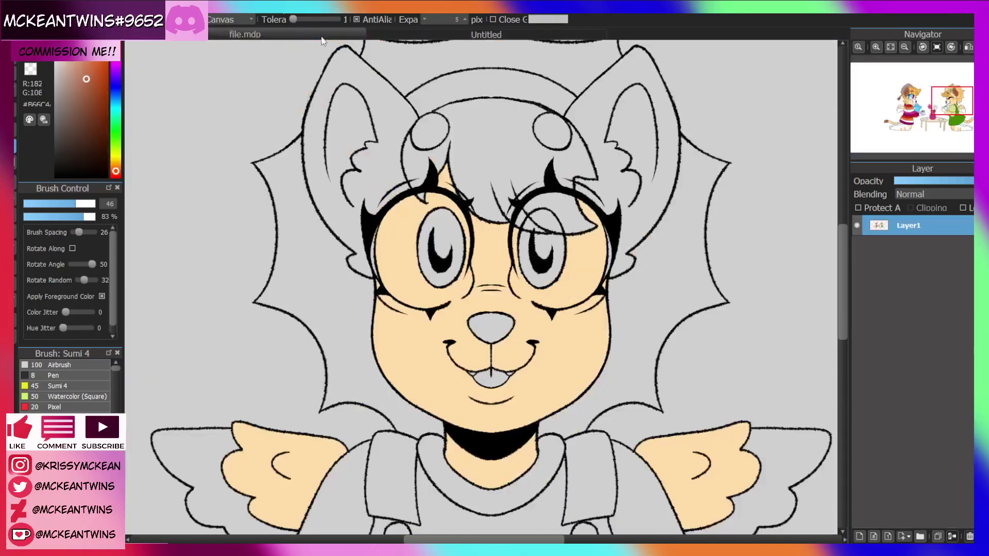
click(635, 227)
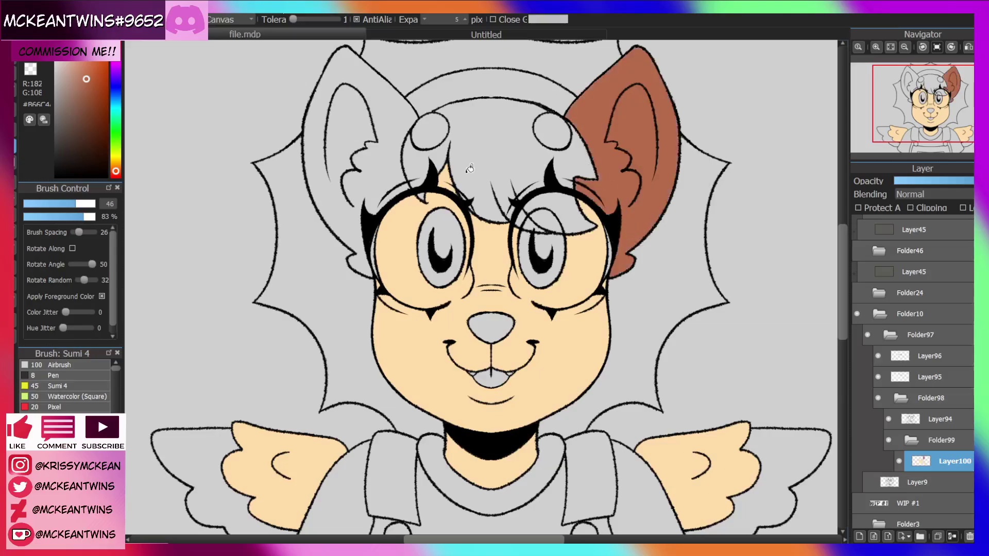
click(386, 190)
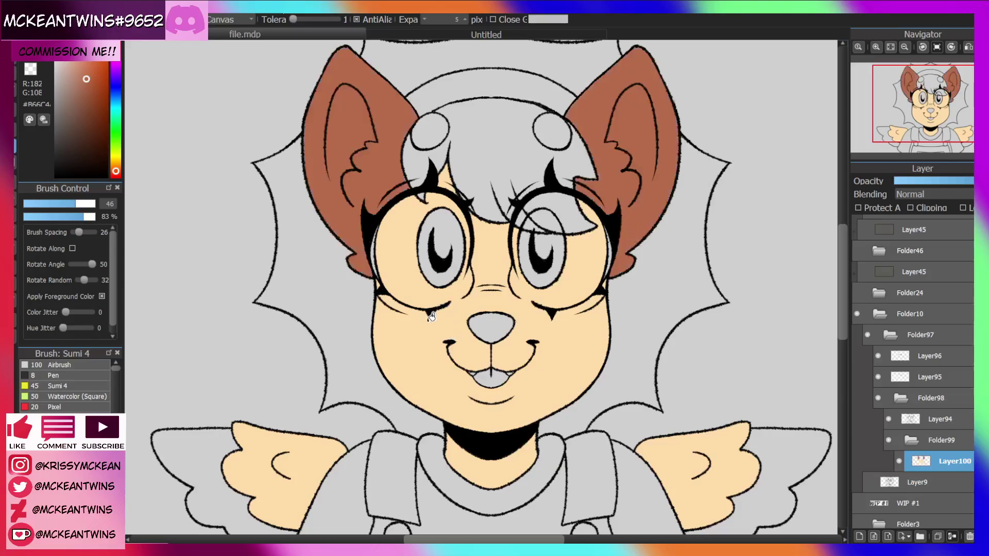
Fill both round brow spots and the nose with the same reddish brown.
click(436, 132)
click(564, 138)
drag(927, 104, 923, 120)
click(518, 221)
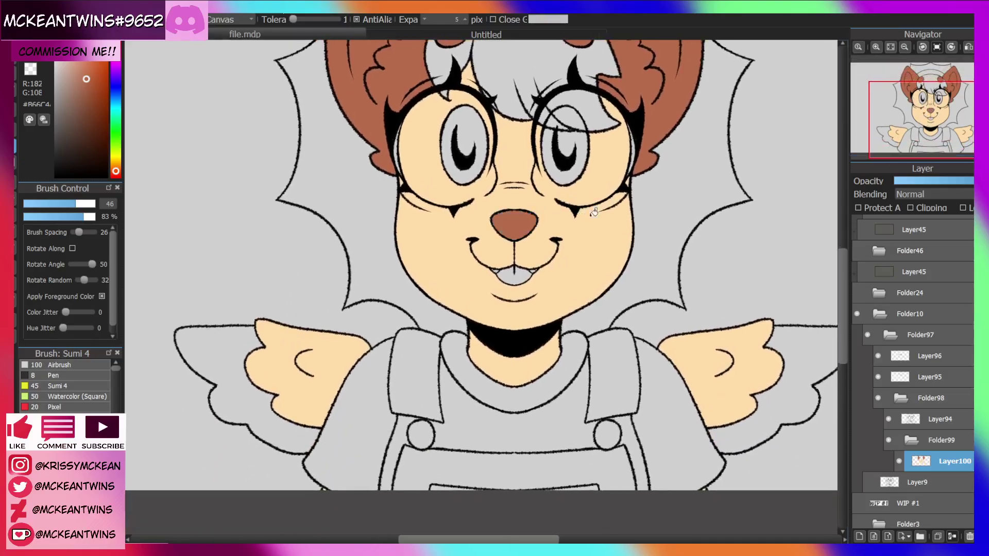
Set the colour to white (#FFFFFF) and fill the outer feathers of both wings.
drag(95, 82, 54, 56)
click(295, 434)
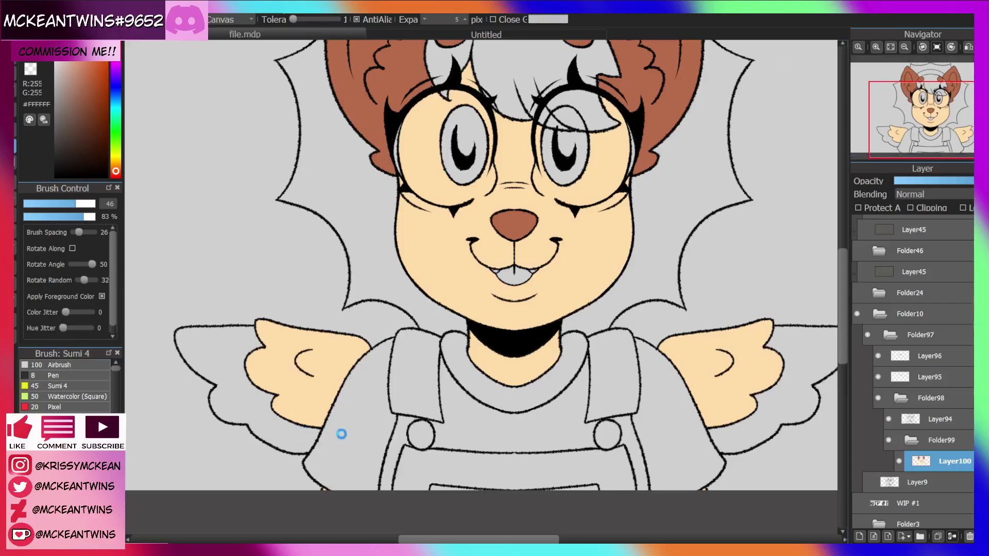
click(759, 428)
drag(931, 110, 926, 107)
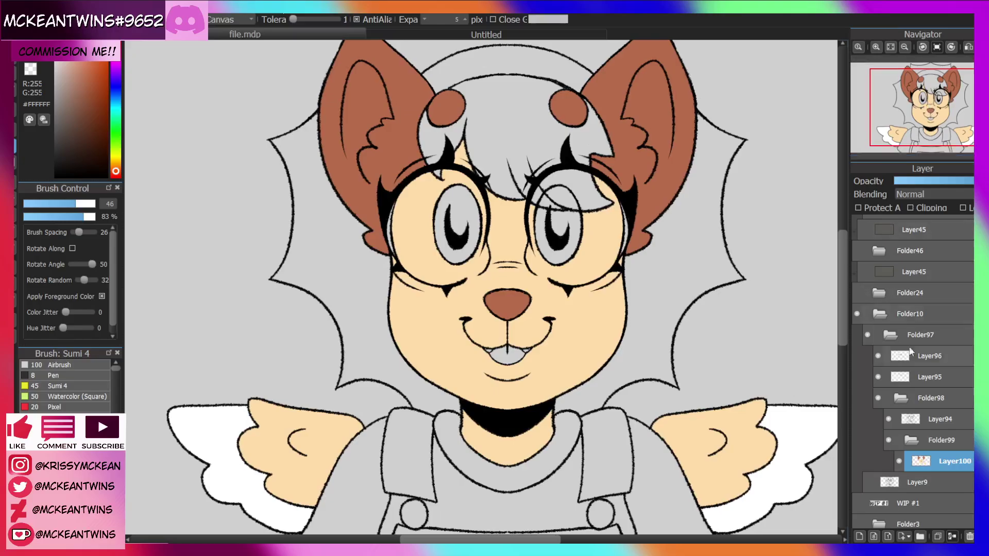
Add a layer above the flat colours and fill the two small teeth with the pale blue sampled from the reference character's eye.
click(859, 537)
click(876, 46)
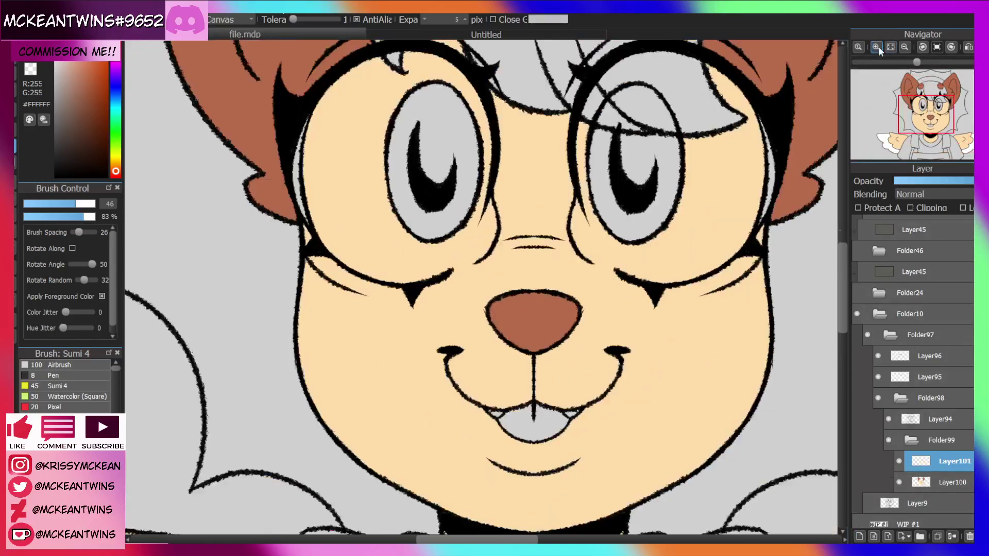
click(935, 124)
drag(935, 124, 931, 127)
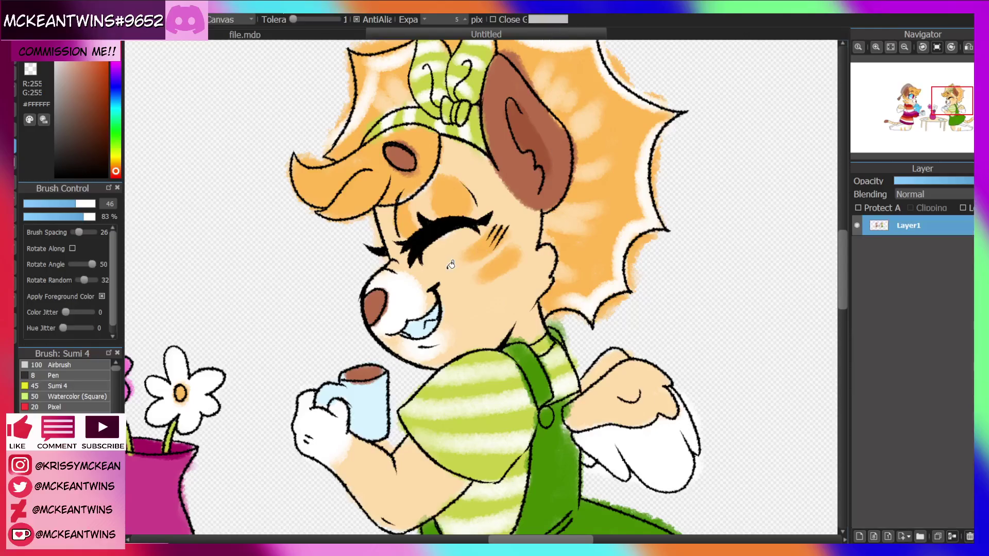
drag(911, 109, 905, 103)
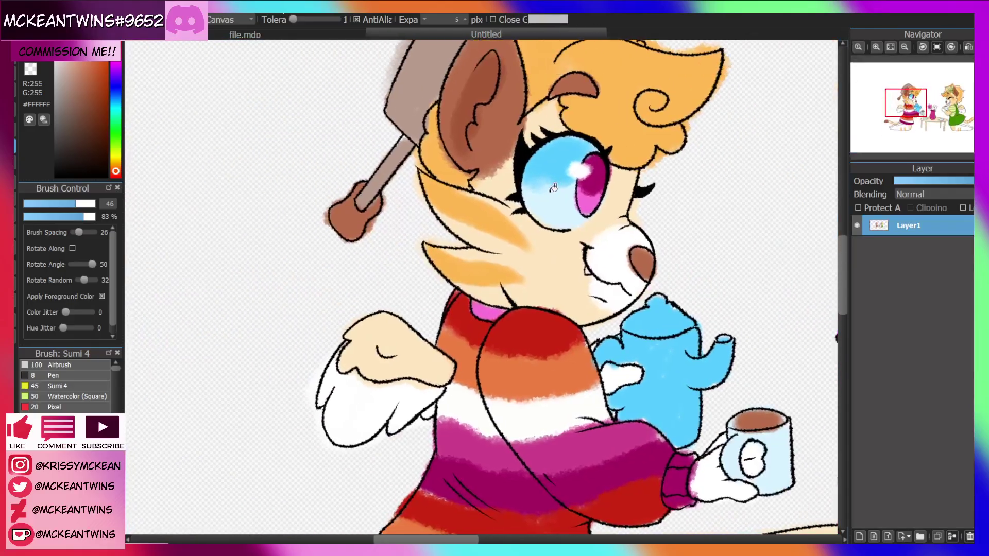
click(557, 204)
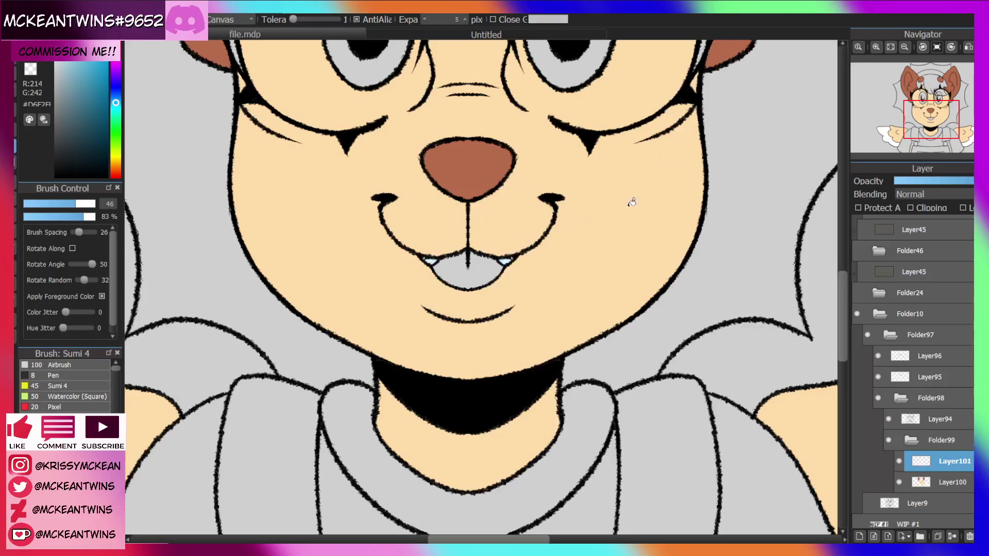
Close the gaps along the inner edges of both eyes with pale blue strokes and fill both eyeballs with that colour.
drag(935, 113, 936, 92)
key(b)
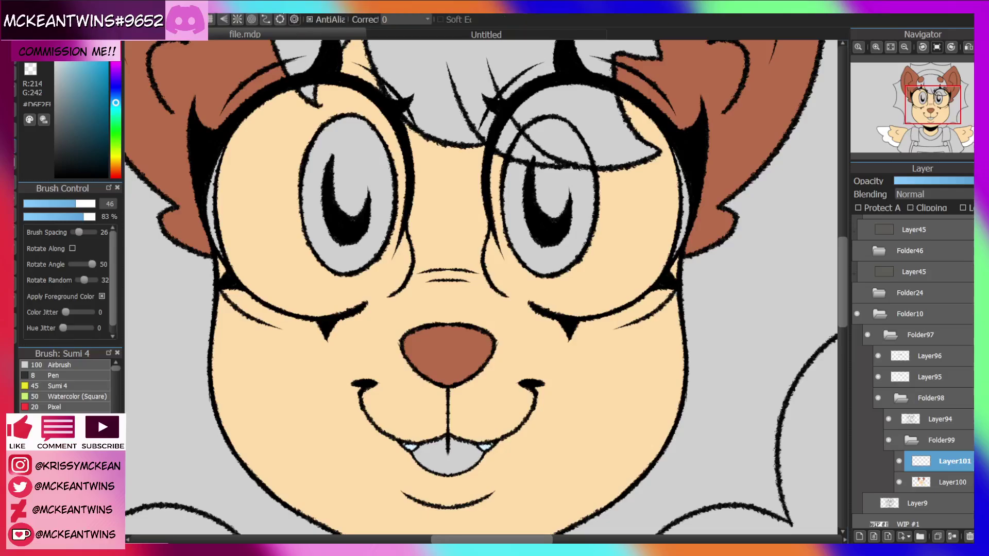
drag(354, 309, 391, 257)
drag(499, 245, 530, 300)
key(g)
click(272, 213)
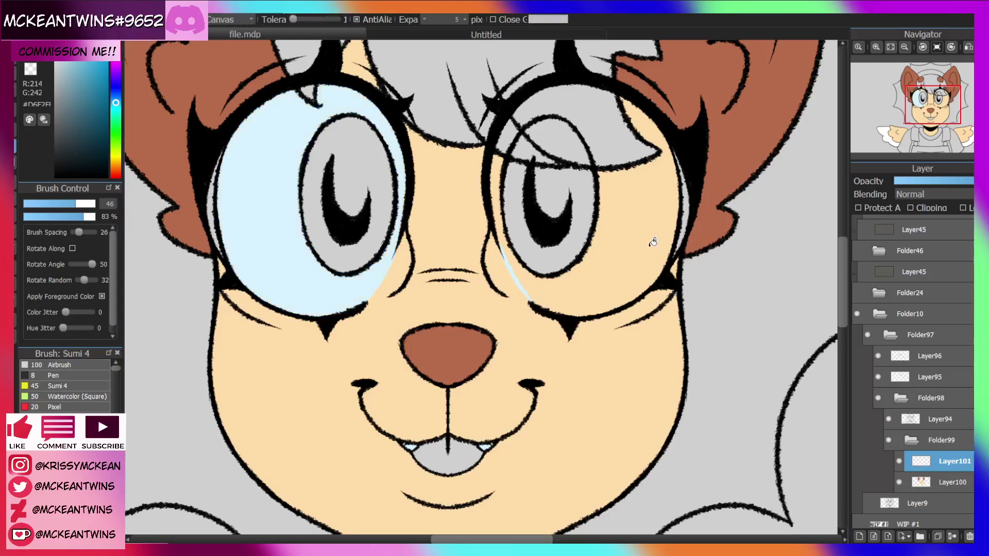
click(649, 274)
Draw a horizontal brighter blue line (R 84, G 203) across both eyeballs and fill their upper parts above it.
click(876, 47)
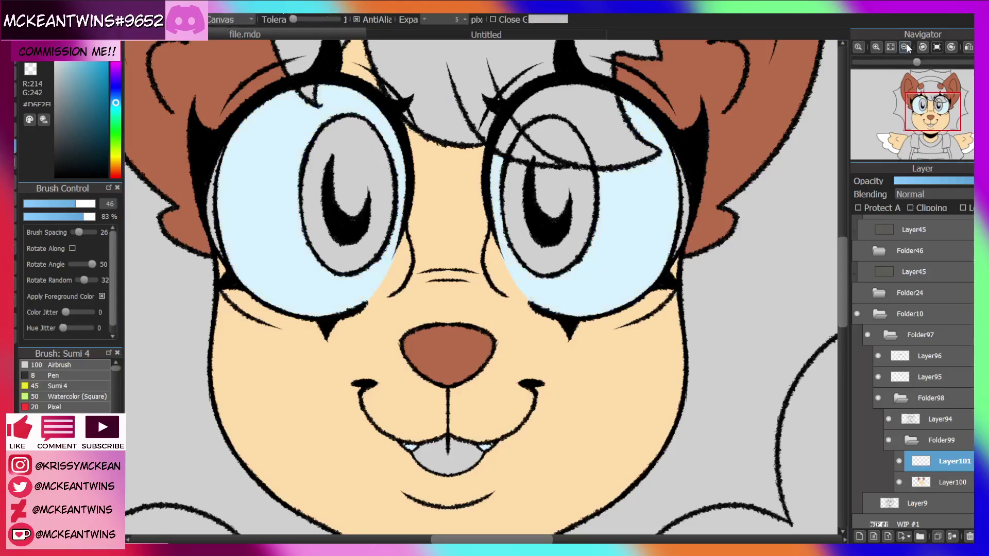
click(876, 46)
drag(925, 107, 917, 104)
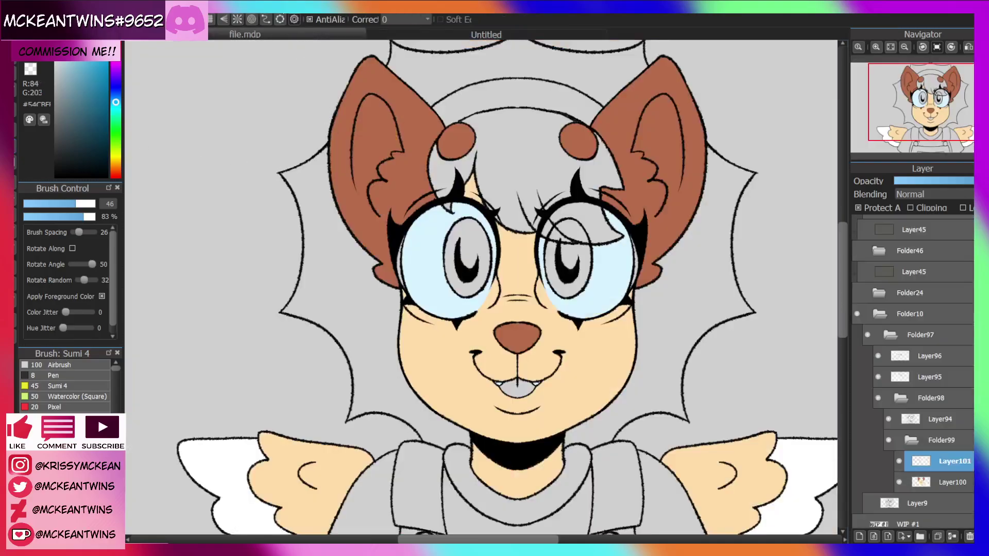
drag(396, 258, 634, 258)
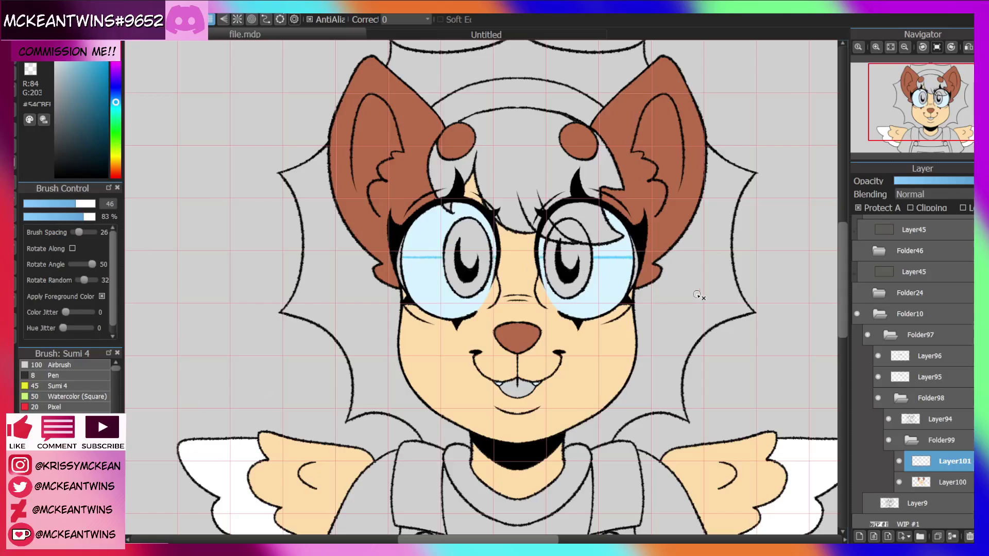
click(183, 19)
click(15, 145)
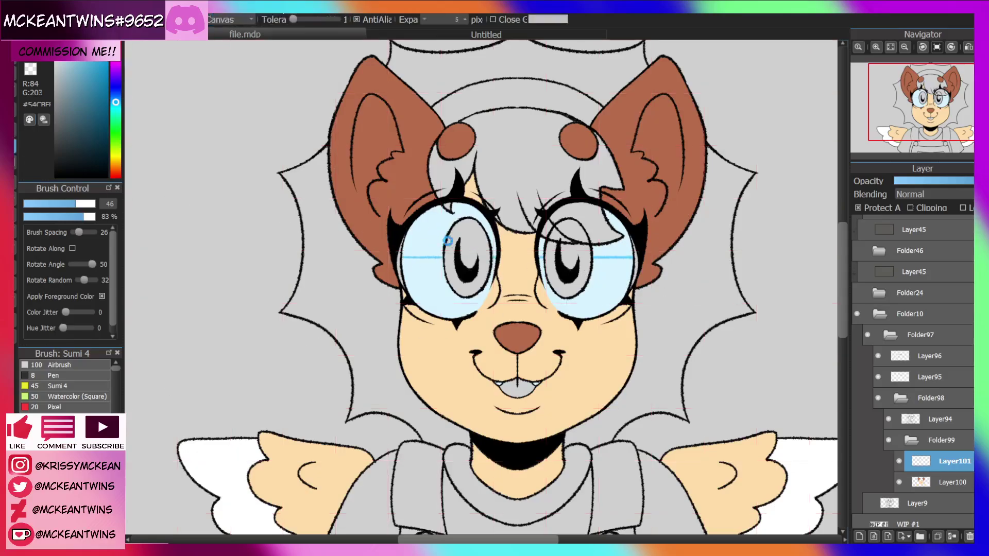
click(438, 240)
click(619, 242)
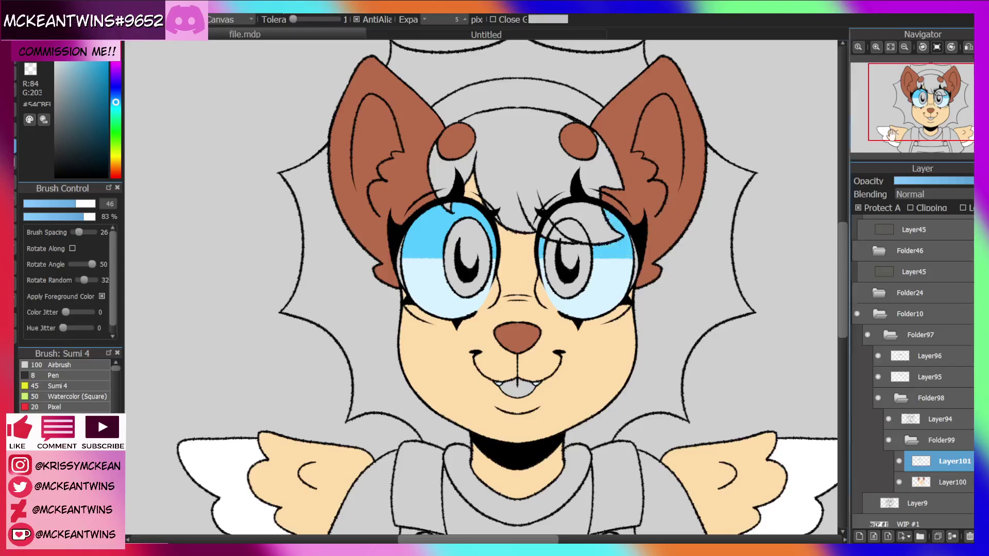
Examine which drawing parts sit on the body line, hair, iris and flat-colour layers by hiding and showing each one.
click(937, 106)
drag(938, 105, 929, 113)
click(887, 419)
click(889, 419)
click(888, 440)
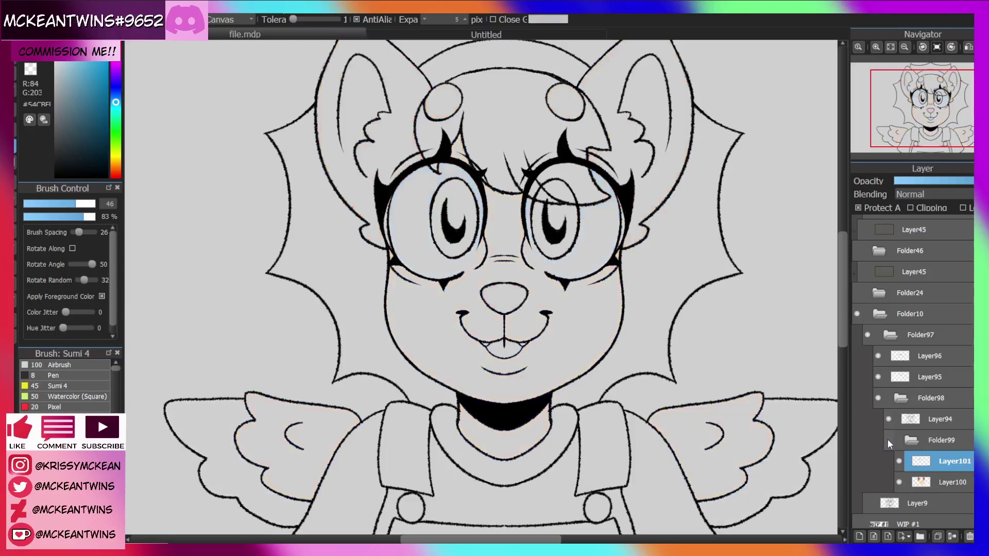
click(889, 440)
click(888, 418)
click(889, 419)
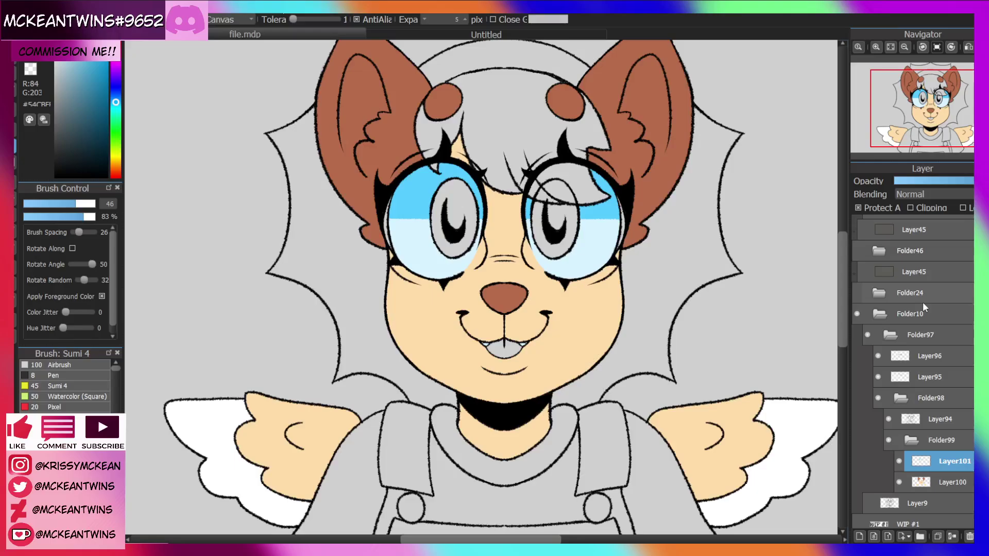
click(878, 377)
click(879, 376)
click(878, 356)
click(879, 356)
click(878, 383)
click(904, 380)
click(878, 380)
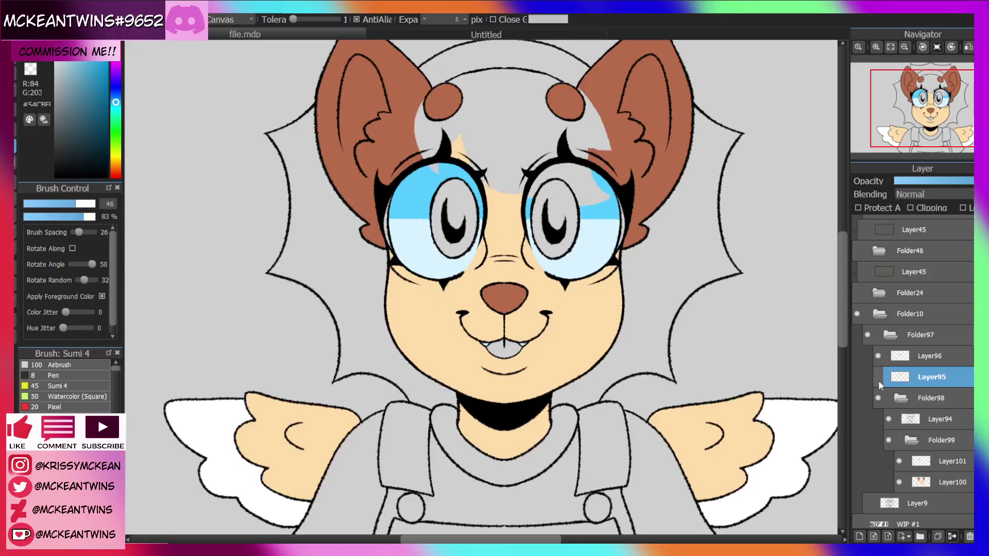
Hide the hair outline on Layer95 and clear both round brow spots on Layer100 by filling them with the transparent colour.
click(878, 47)
drag(934, 123, 930, 105)
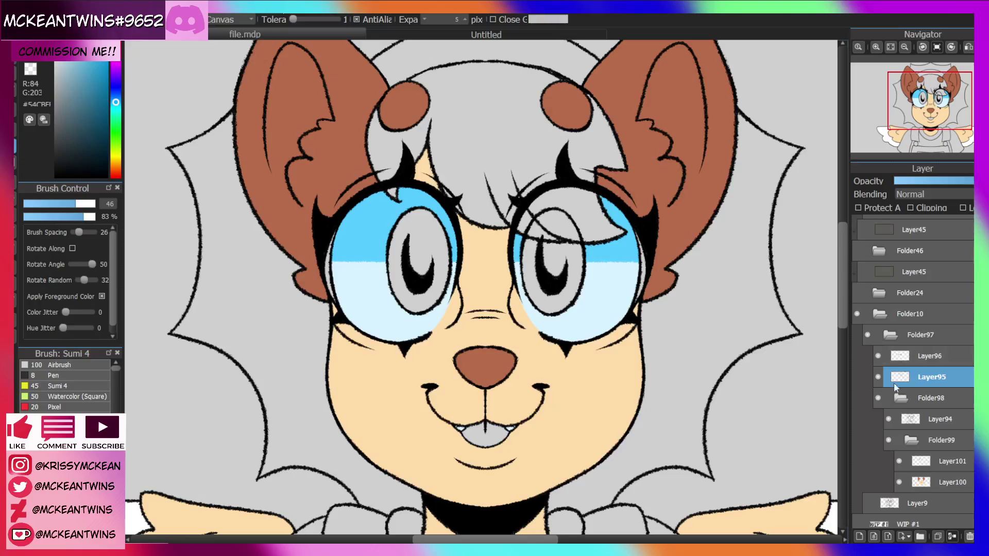
click(879, 378)
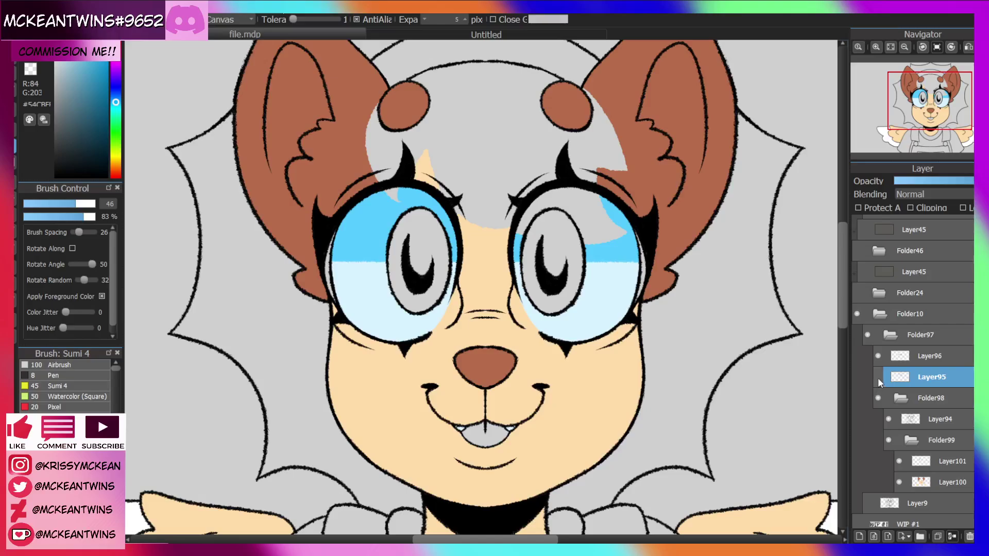
click(888, 419)
click(888, 419)
click(930, 419)
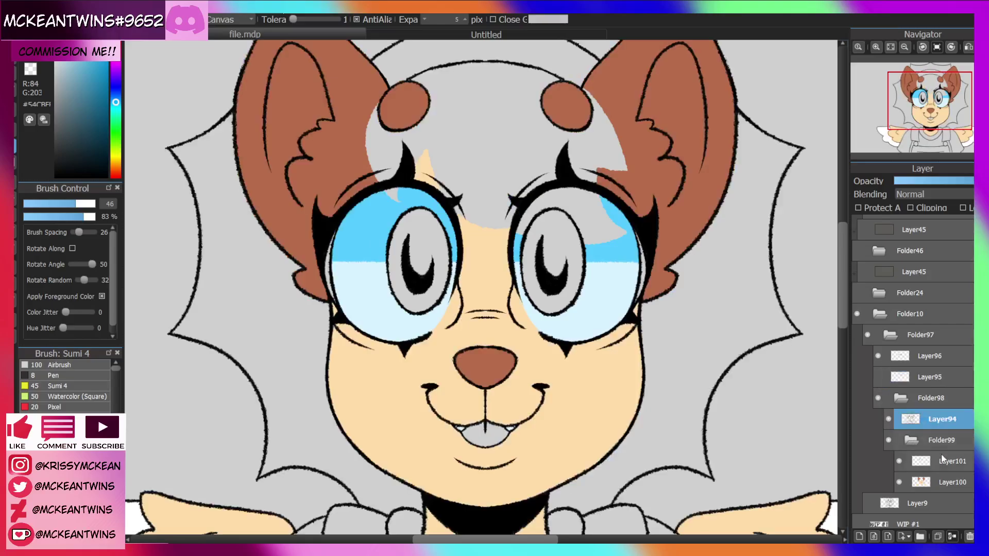
click(943, 482)
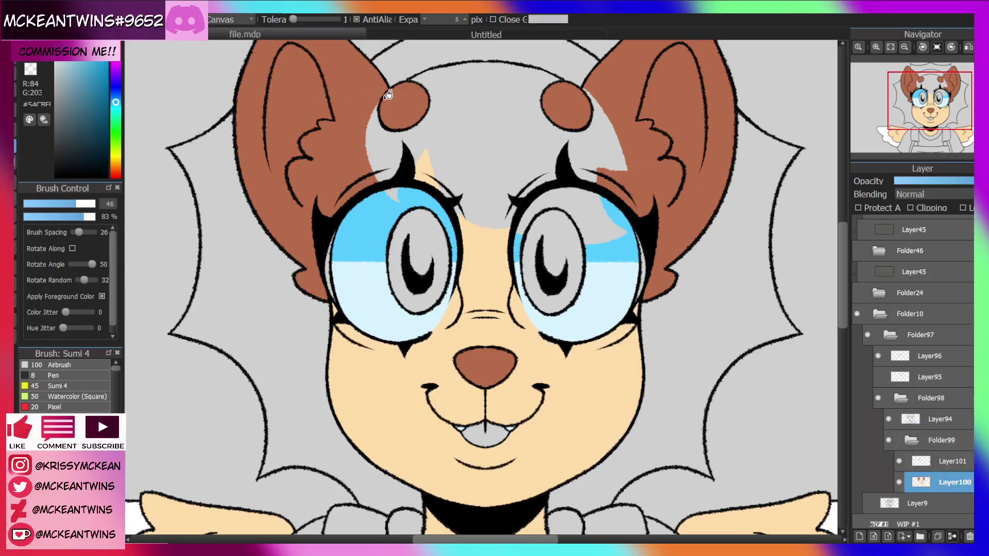
click(32, 67)
click(421, 109)
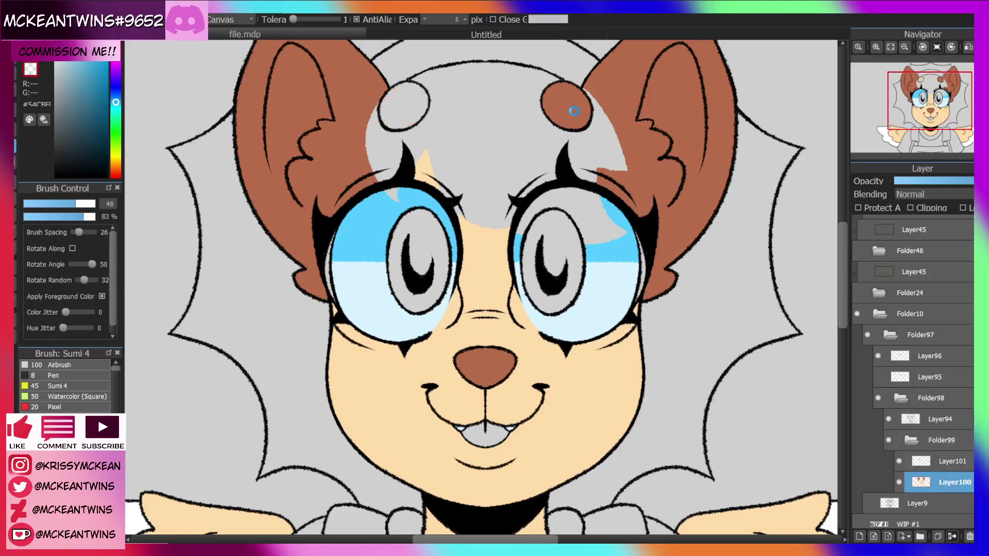
click(586, 114)
Compare the head with the iris, body line and hair outline layers hidden and shown, leaving the hair outline on.
click(880, 358)
click(880, 358)
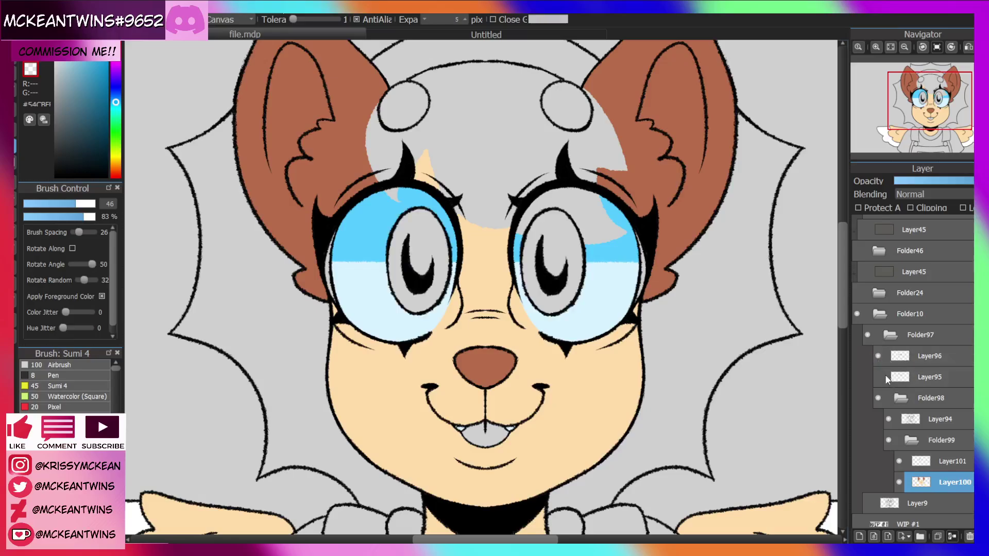
click(889, 420)
click(888, 422)
click(879, 377)
click(882, 376)
click(879, 377)
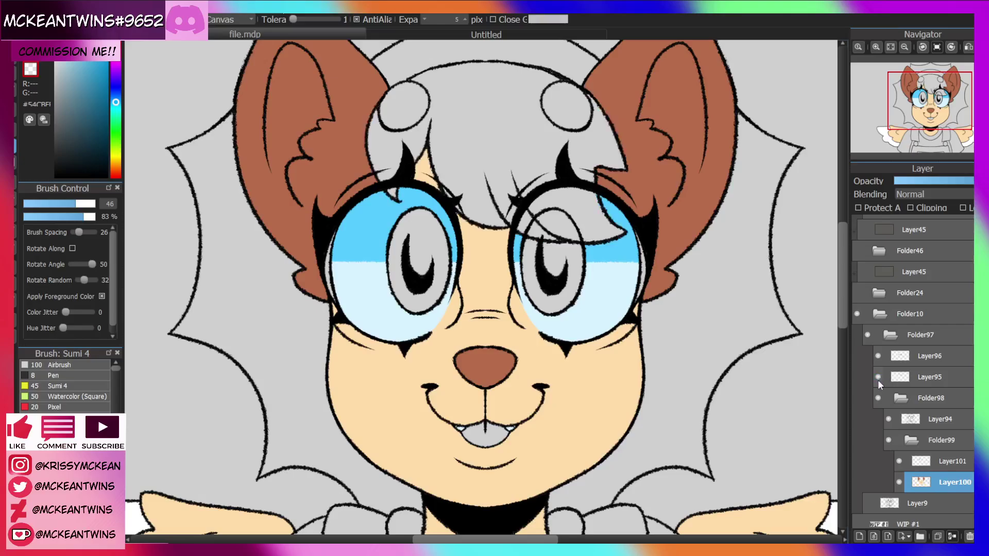
click(878, 379)
click(878, 380)
Isolate the hair outline, put it in its own folder, and add a nested folder with a blank colour layer beneath it.
click(878, 356)
click(879, 398)
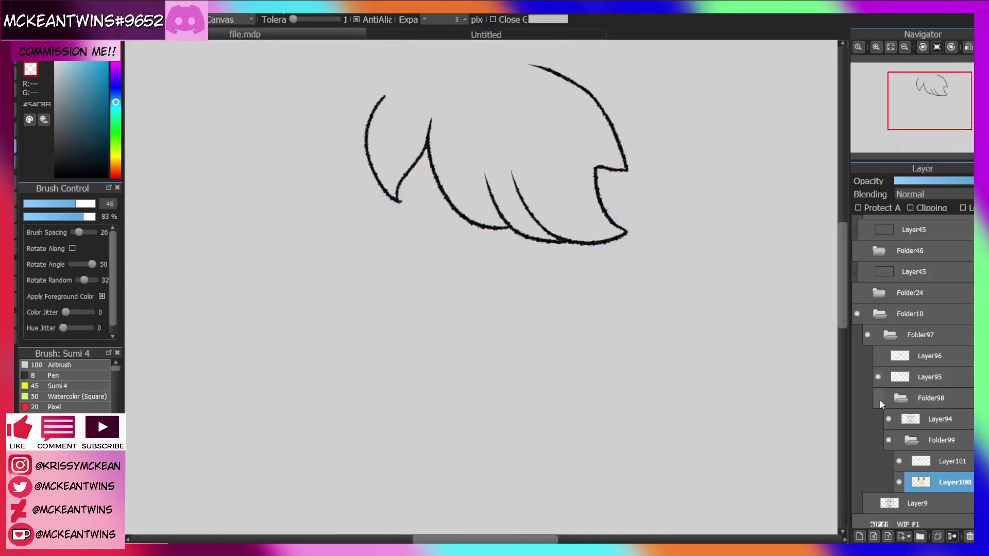
click(920, 382)
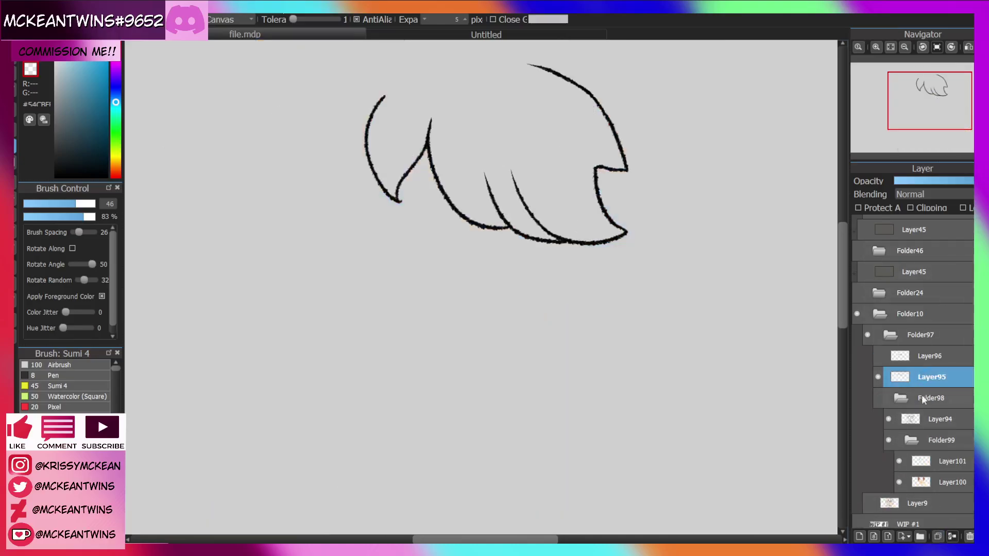
click(921, 537)
click(930, 396)
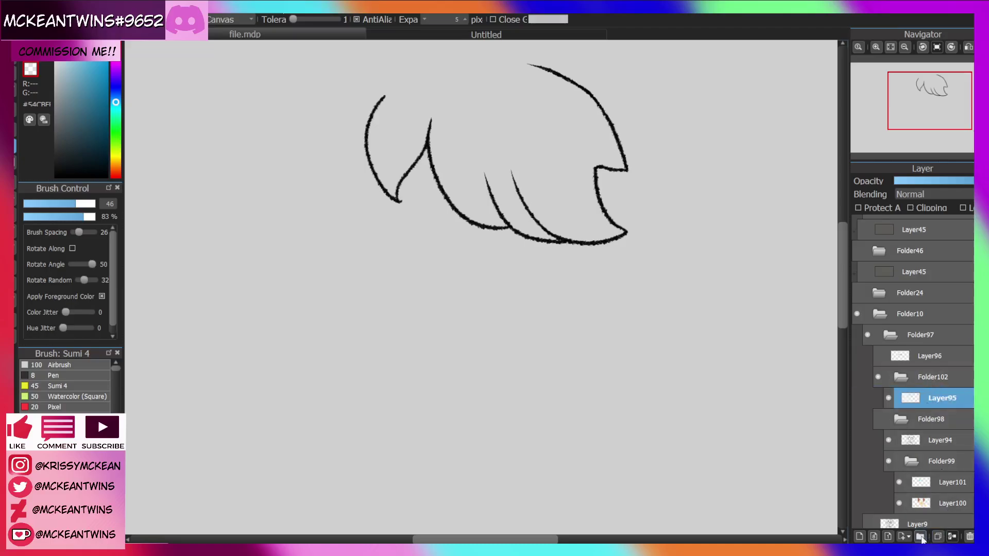
click(920, 537)
click(946, 406)
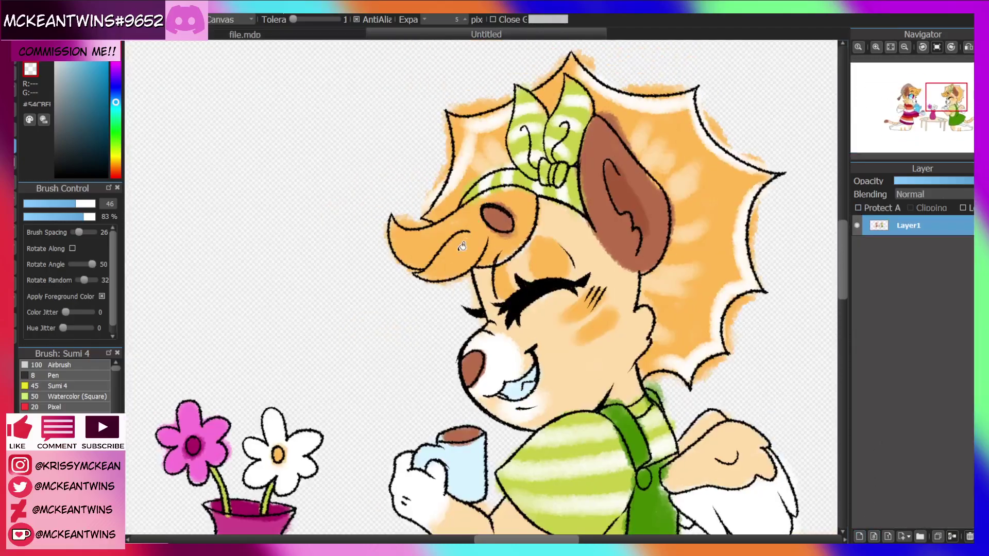
Sample the light orange (R 255, G 184) from the fringe of the reference character in the tea-party artwork.
alt+click(462, 247)
click(295, 36)
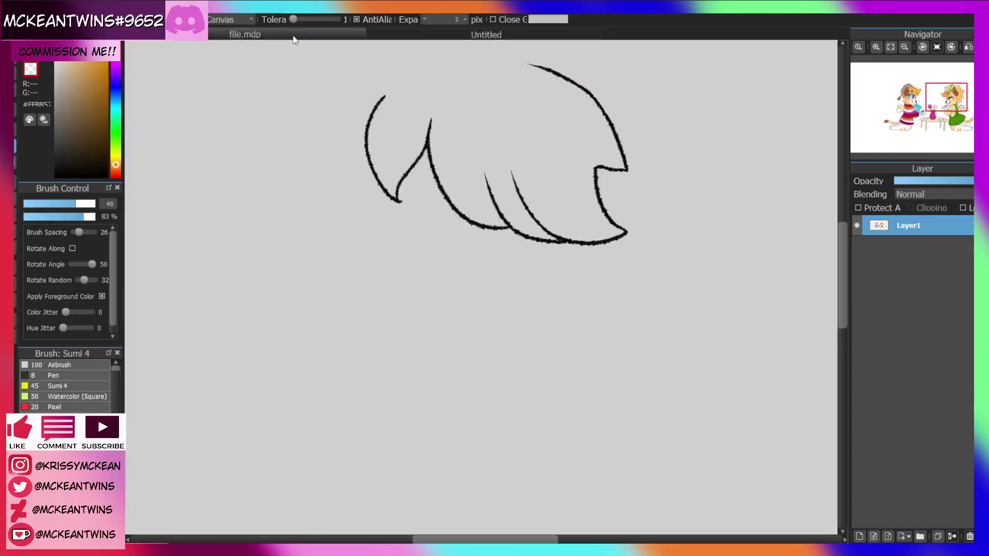
click(97, 81)
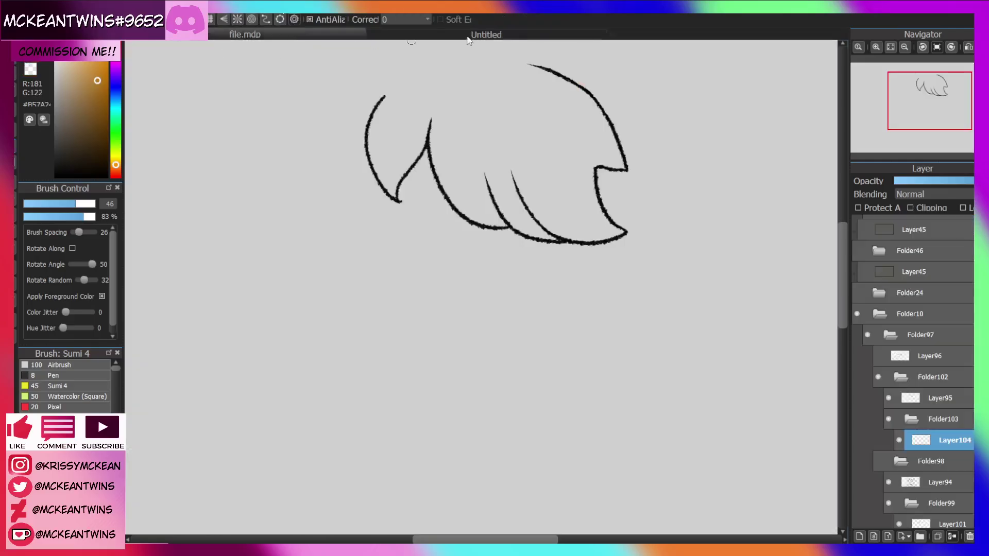
click(457, 36)
click(336, 37)
Show the face and body folder (Folder98), lower its opacity to a faint guide, and select the hair colour layer.
click(879, 355)
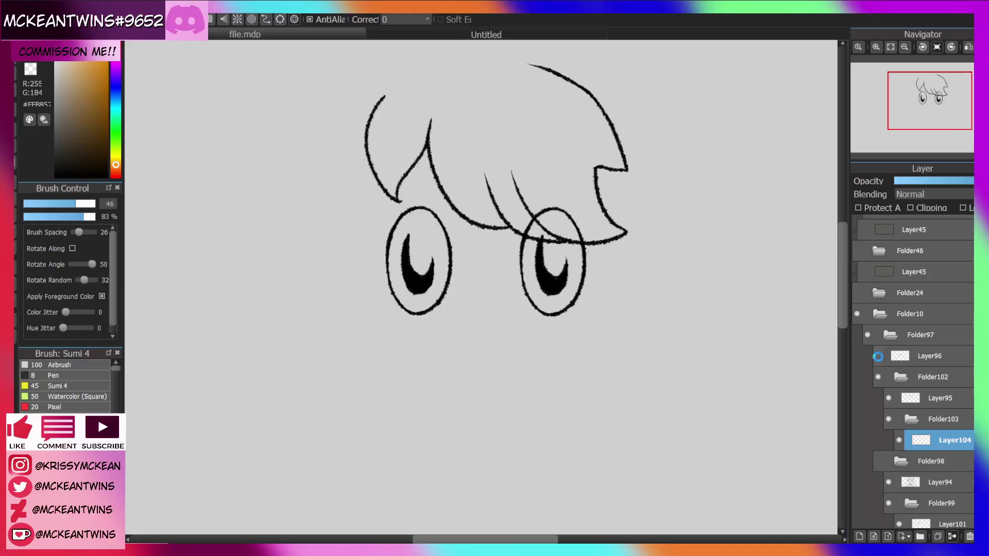
click(879, 462)
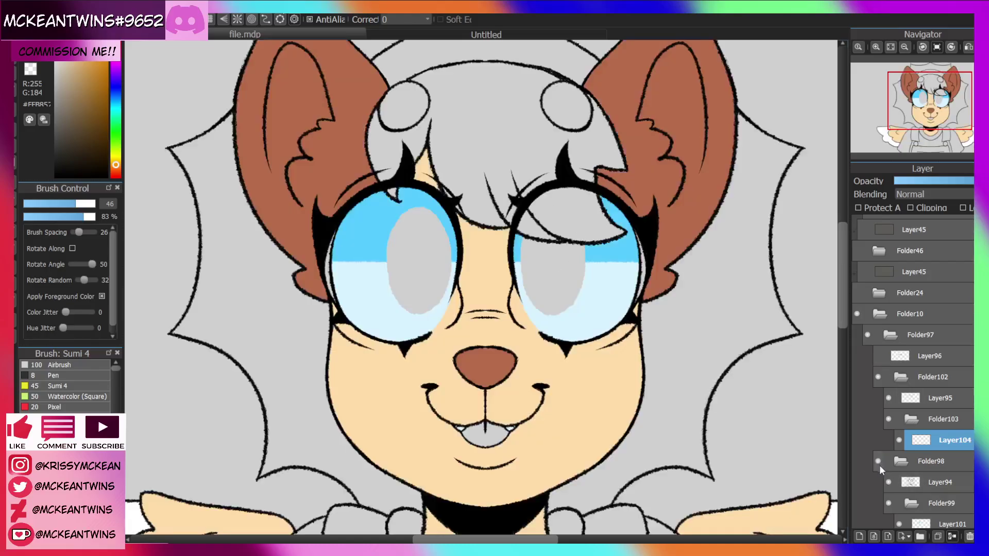
click(938, 463)
click(904, 181)
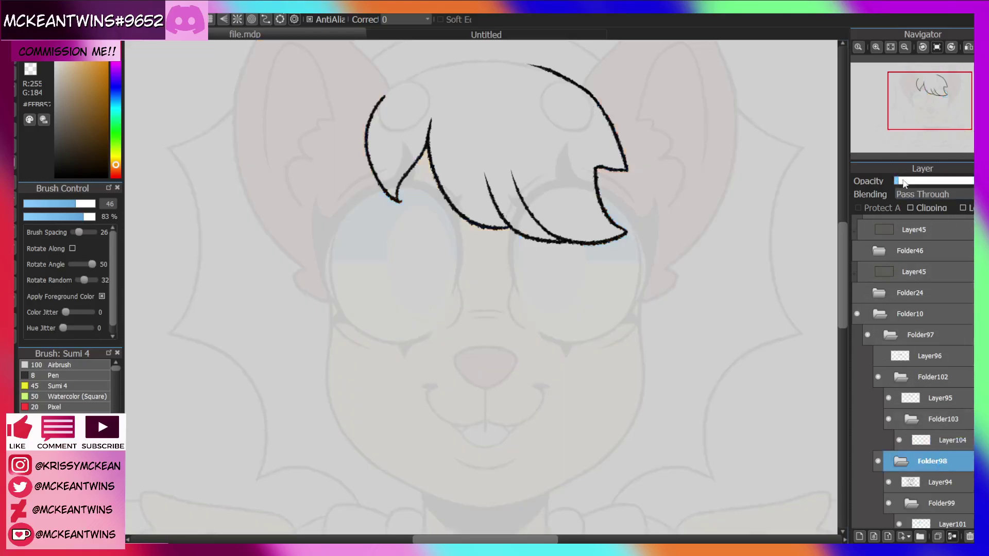
click(931, 442)
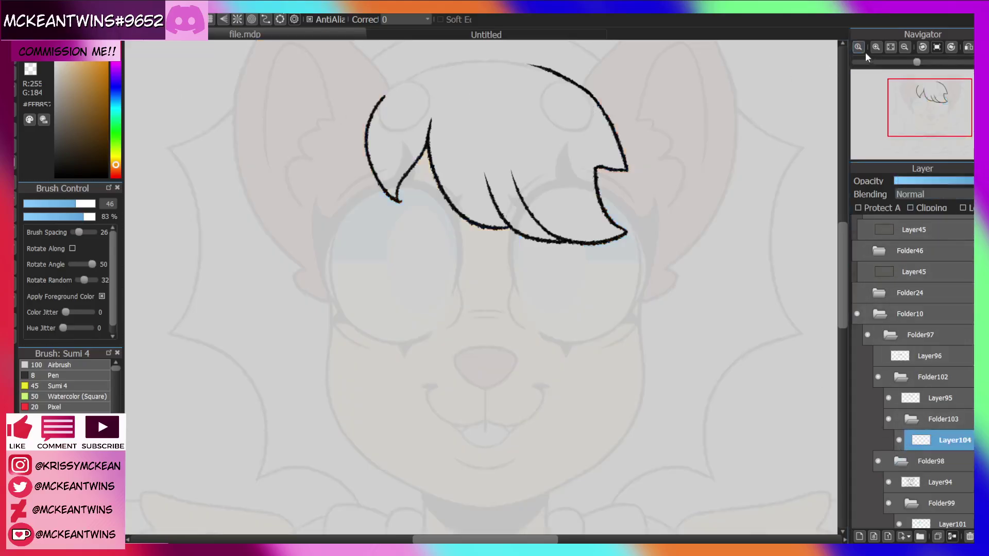
Close the open upper edge of the hair with an orange stroke, hide the guide folder, and fill the whole hair shape orange.
click(876, 47)
drag(932, 98, 925, 91)
click(922, 46)
click(876, 46)
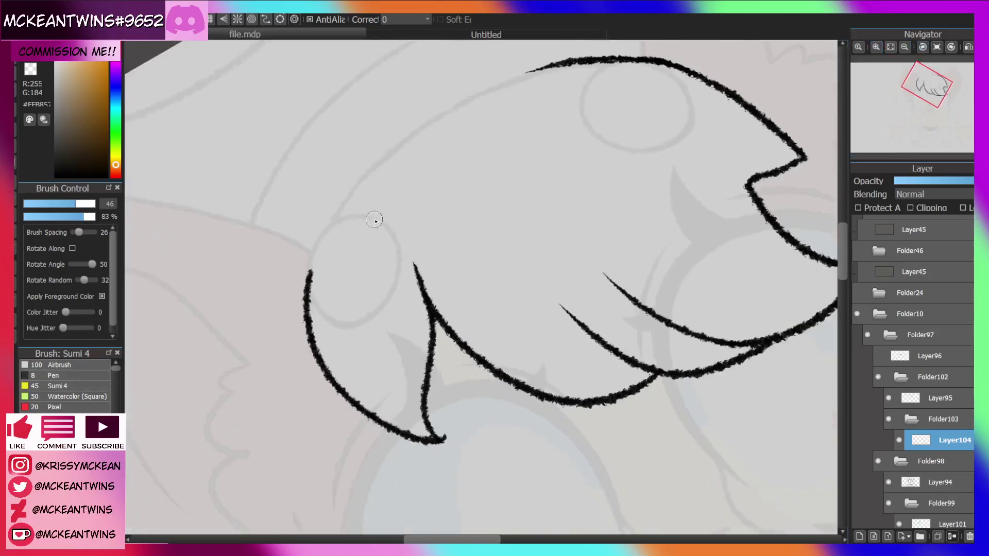
mouse_move(311, 269)
mouse_down()
mouse_move(365, 183)
mouse_move(415, 135)
mouse_move(501, 89)
mouse_move(577, 64)
mouse_up()
key(g)
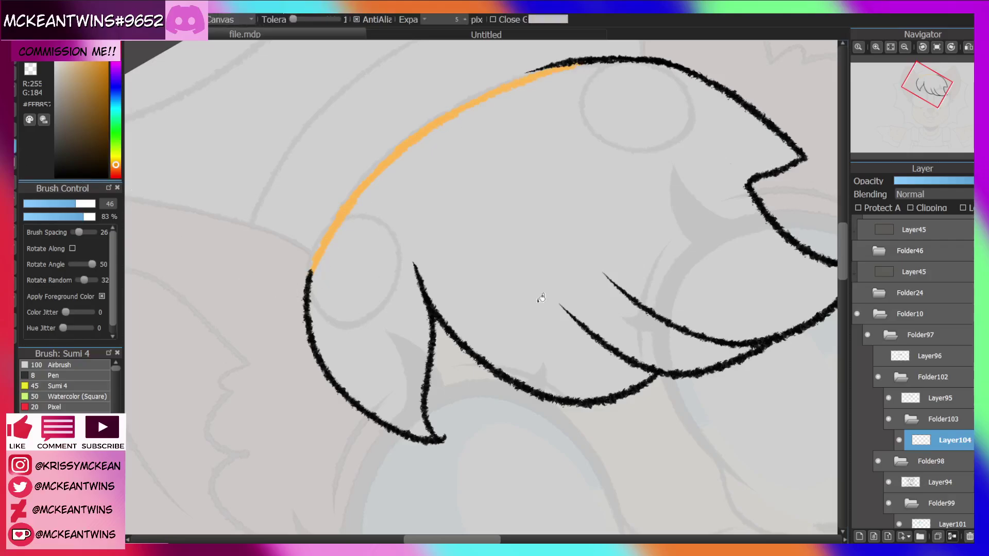
click(878, 461)
click(716, 324)
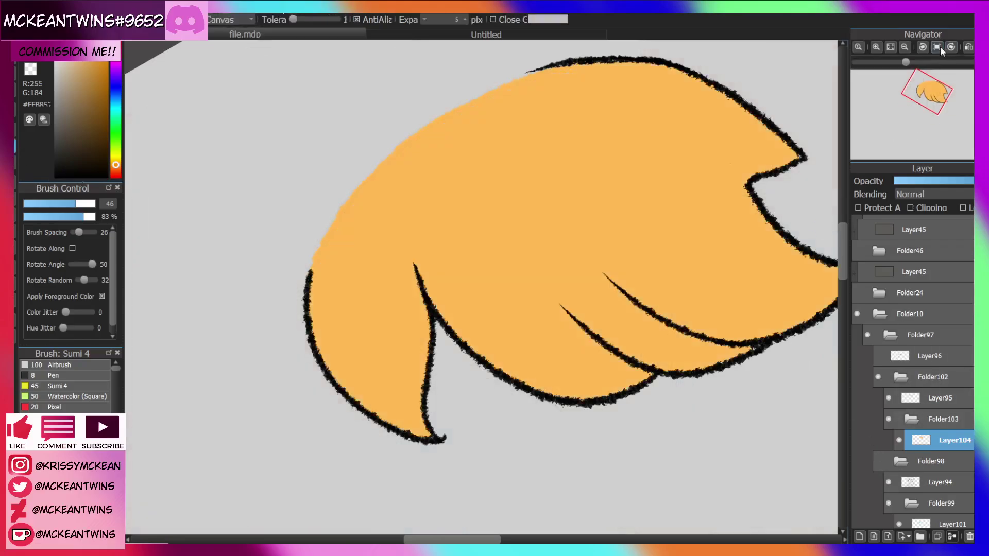
Collapse the hair folder and the face and body folder, and show the face and body folder again at full opacity.
click(937, 47)
click(904, 47)
drag(925, 84, 933, 92)
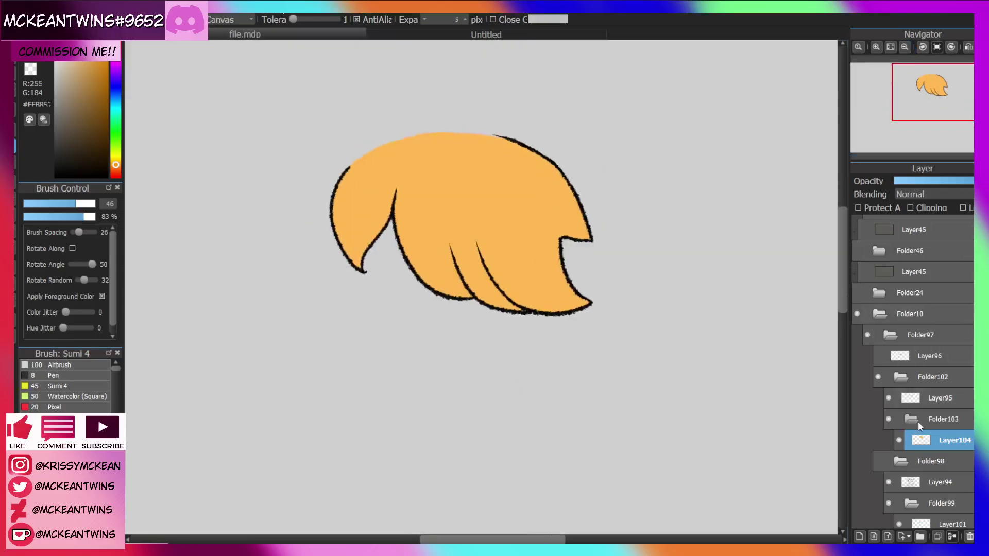
click(902, 375)
click(878, 399)
click(899, 399)
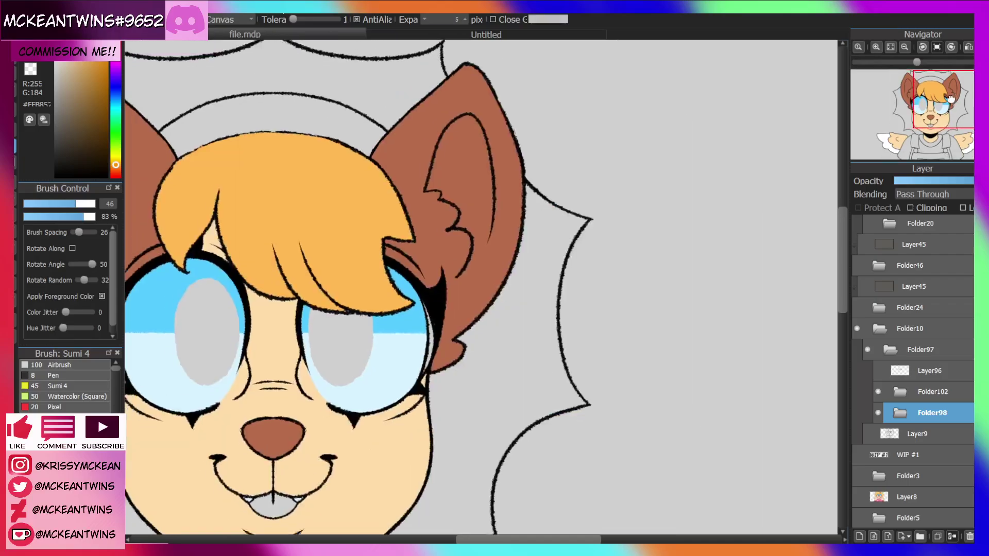
Show the pupil line layer Layer96 and move it below the Folder102 hair folder.
drag(951, 99, 927, 101)
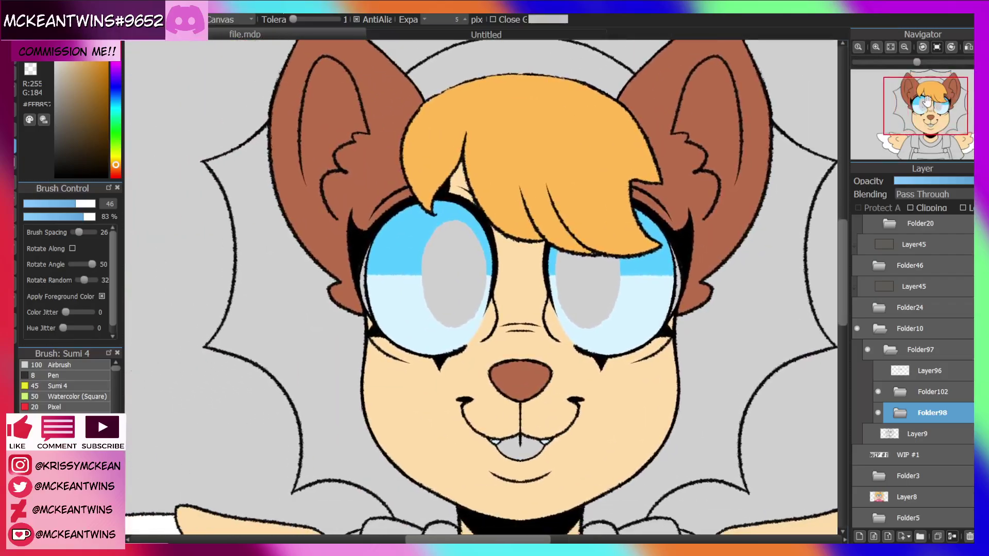
click(905, 47)
click(878, 371)
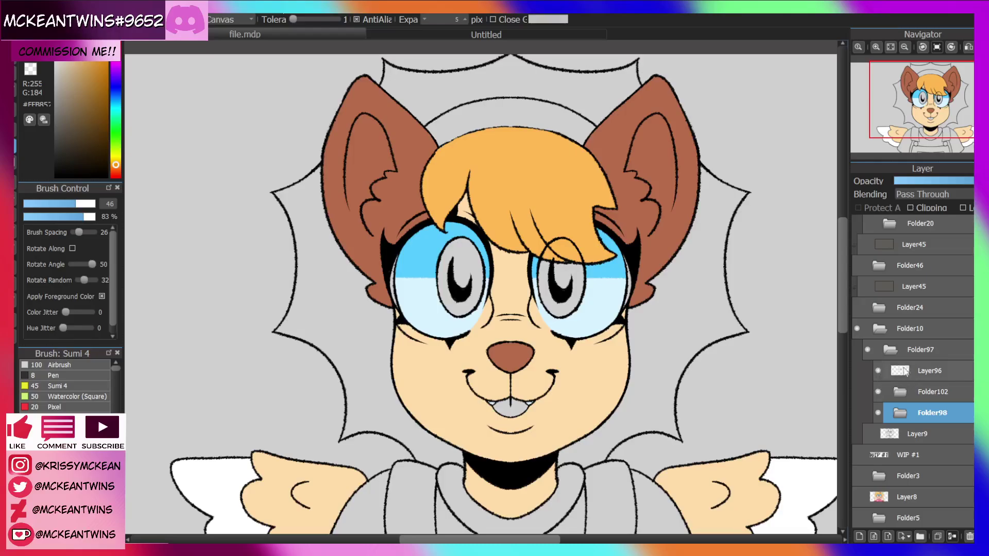
drag(931, 377, 926, 399)
Select the Folder102 hair folder and lower its opacity slightly so the face lines show through.
click(877, 371)
click(878, 371)
click(927, 371)
mouse_move(970, 181)
mouse_down()
mouse_move(948, 181)
mouse_move(970, 178)
mouse_up()
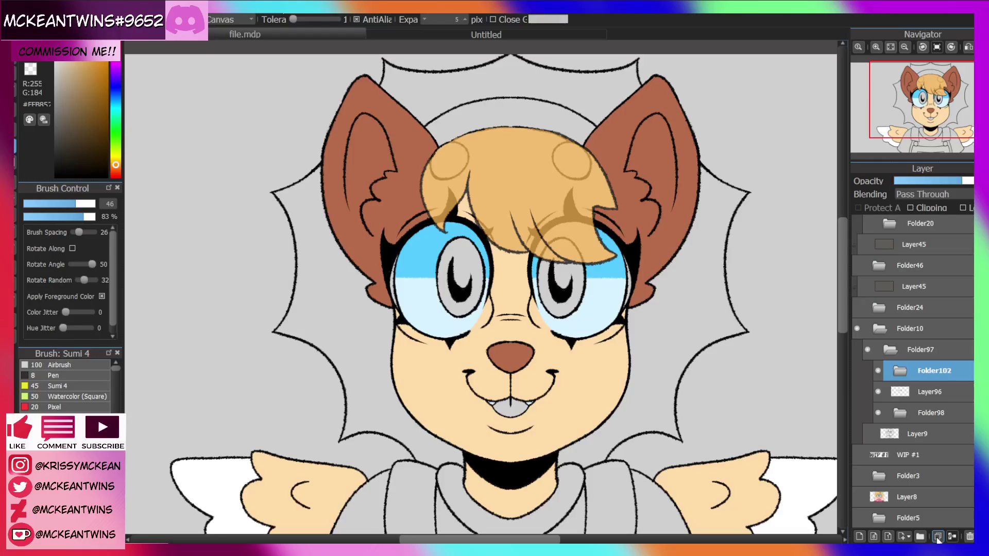
click(972, 182)
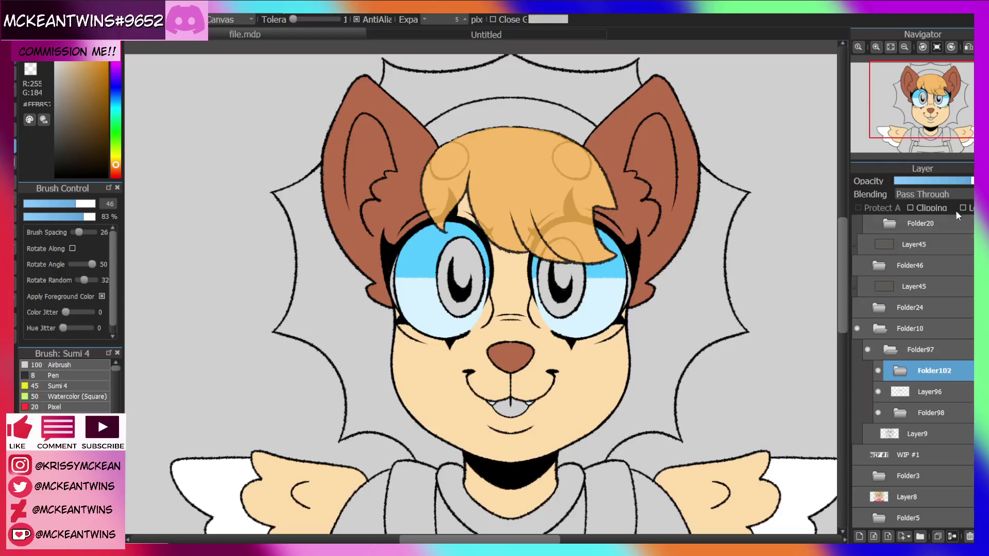
Look inside Folder98 and toggle its line layer Layer94 off and on to see which lines it holds.
click(898, 415)
click(886, 437)
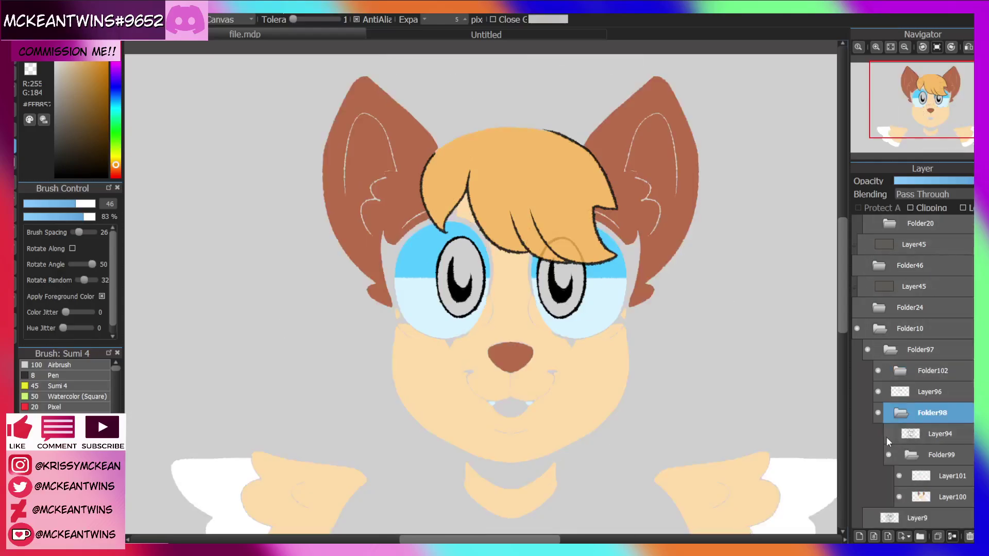
click(886, 437)
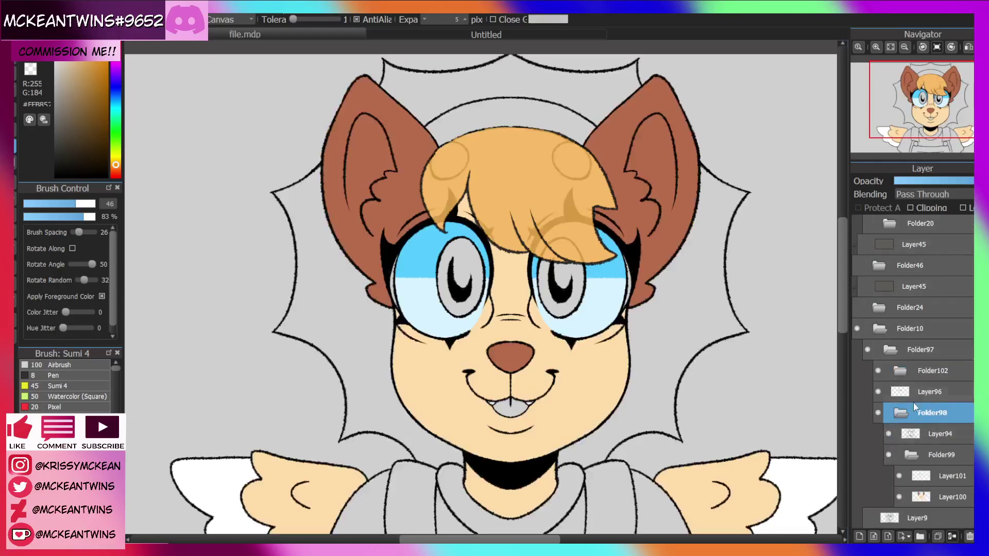
click(903, 417)
Try placing Folder102 below Layer96, check it by toggling visibility, and return the folder above Layer96.
drag(907, 371, 926, 396)
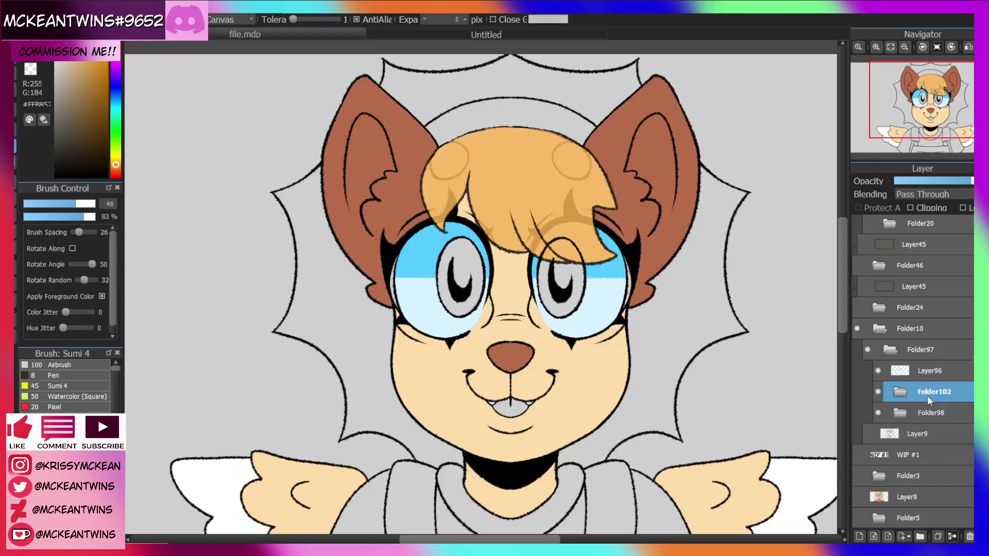
click(879, 391)
click(879, 391)
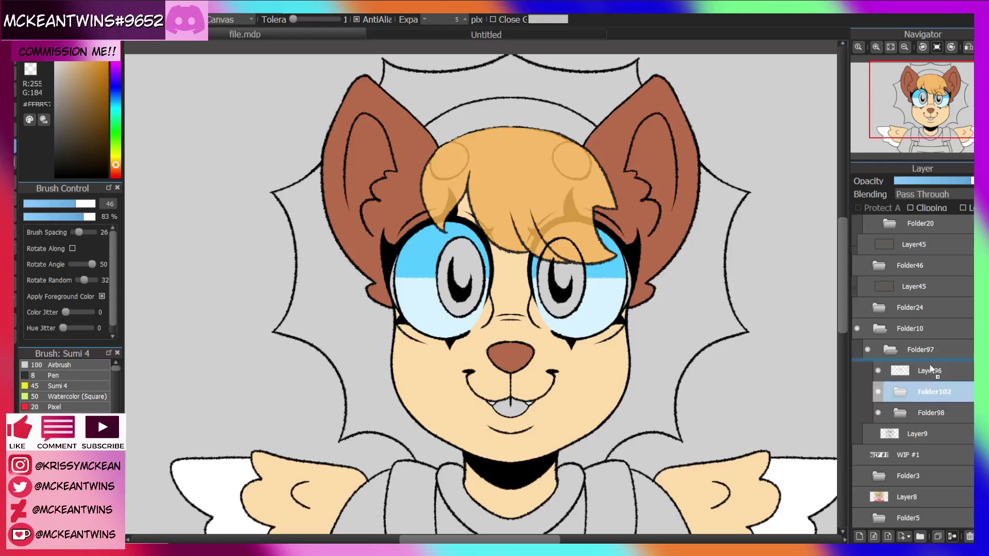
drag(914, 403, 935, 367)
Toggle the visibility of Layer96 and Folder98 to examine what each contributes to the face.
click(878, 393)
click(877, 393)
drag(927, 102, 922, 106)
click(877, 414)
click(877, 414)
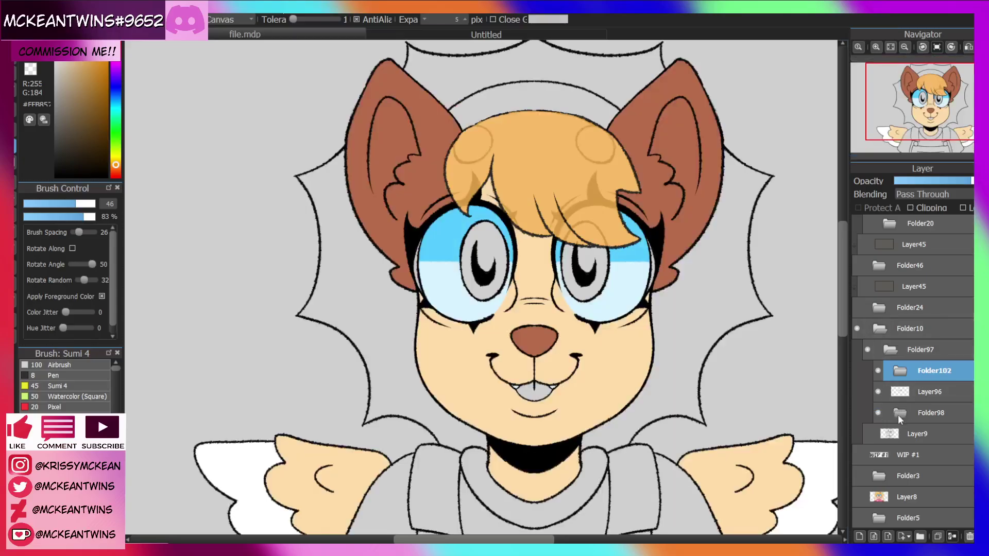
Restore Folder102 to full opacity and lower the opacity of Folder103 inside it instead.
click(913, 397)
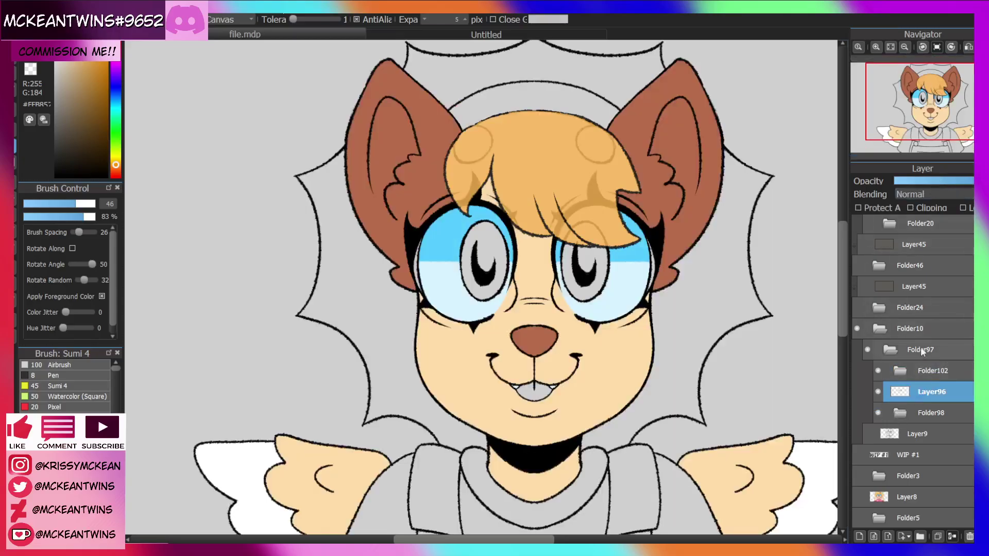
click(919, 369)
drag(951, 181, 975, 183)
click(909, 369)
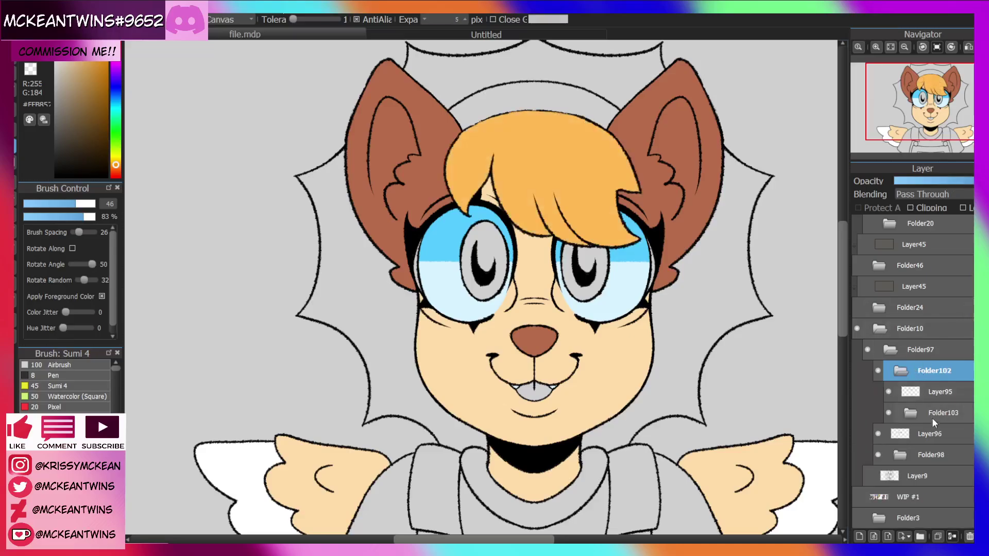
click(932, 415)
click(946, 182)
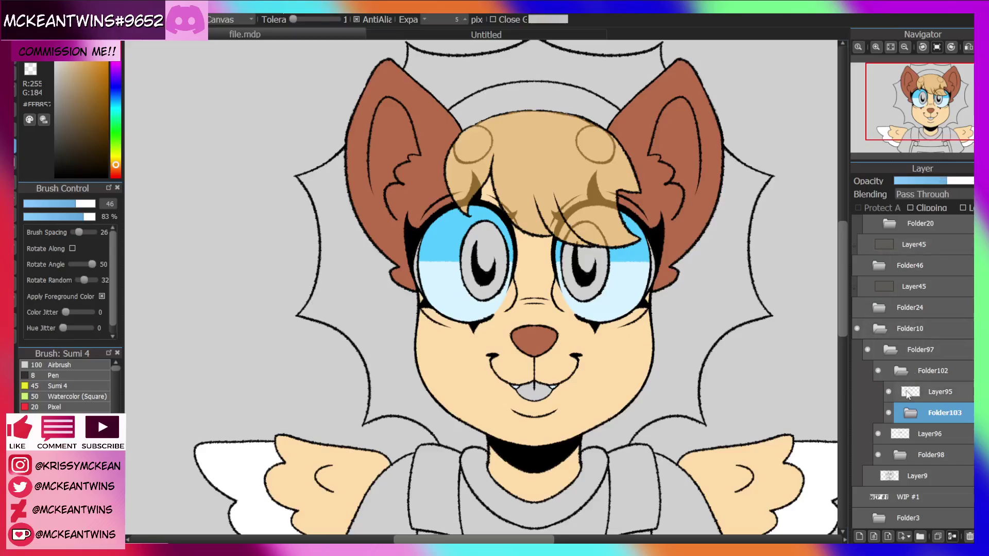
Collapse Folder102, open Folder98 and add a new layer at the top of its Folder99 colour folder.
click(910, 371)
click(909, 415)
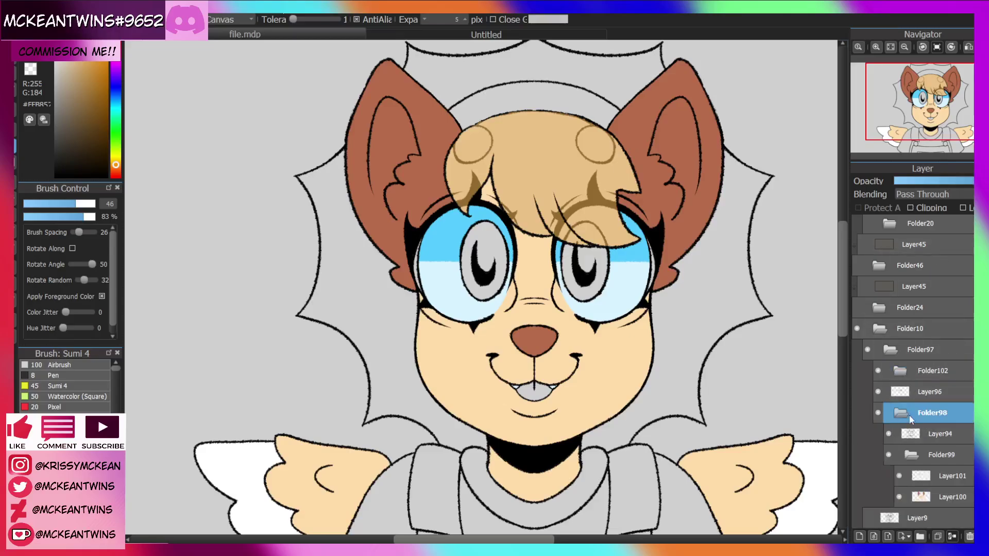
click(944, 455)
click(859, 536)
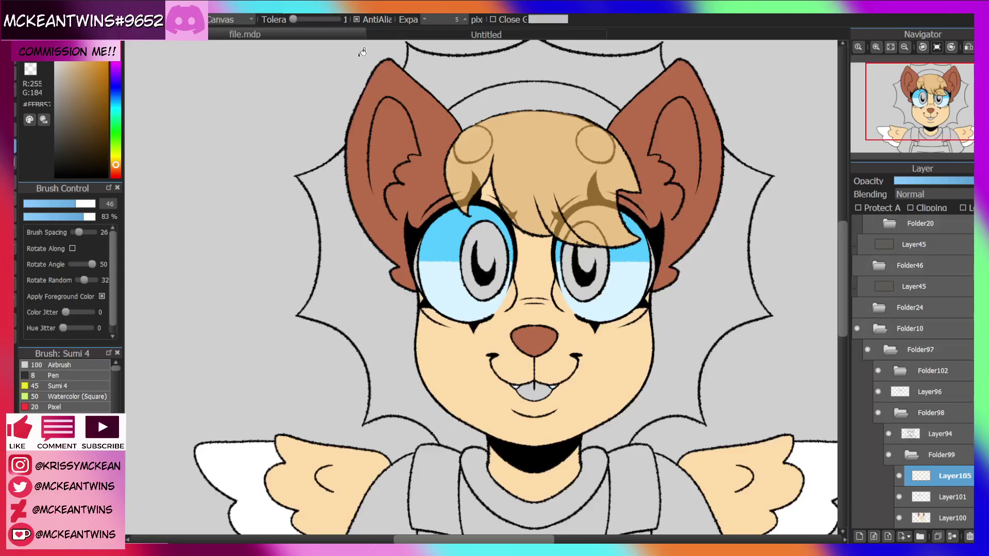
Fill the forehead area beneath the semi-transparent hair with orange on the new layer.
click(876, 47)
click(876, 47)
drag(937, 100, 932, 99)
click(547, 216)
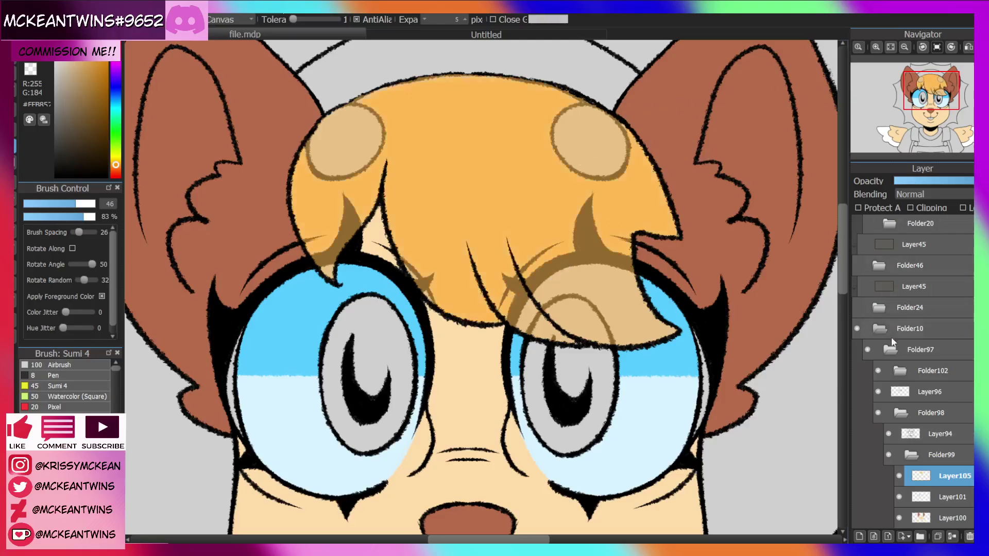
With Folder102 temporarily hidden, fill both round forehead spots with the reddish brown sampled from the ear.
click(878, 371)
alt+click(692, 200)
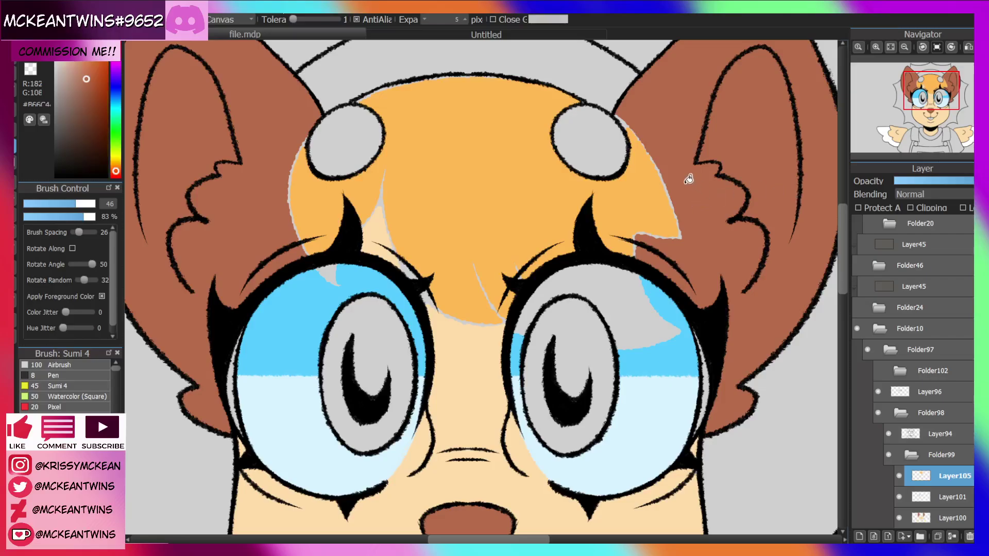
click(585, 137)
click(346, 138)
click(878, 371)
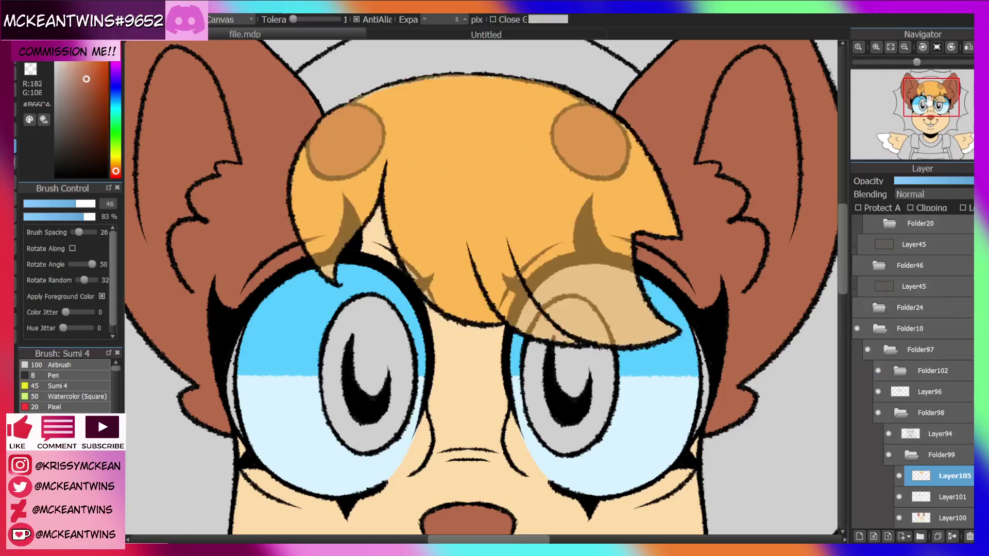
Select Layer96 and hide its pupil lines to expose the unfilled gray ovals in the eyes.
click(904, 46)
mouse_move(939, 115)
mouse_down()
mouse_move(928, 118)
mouse_move(922, 95)
mouse_move(925, 115)
mouse_up()
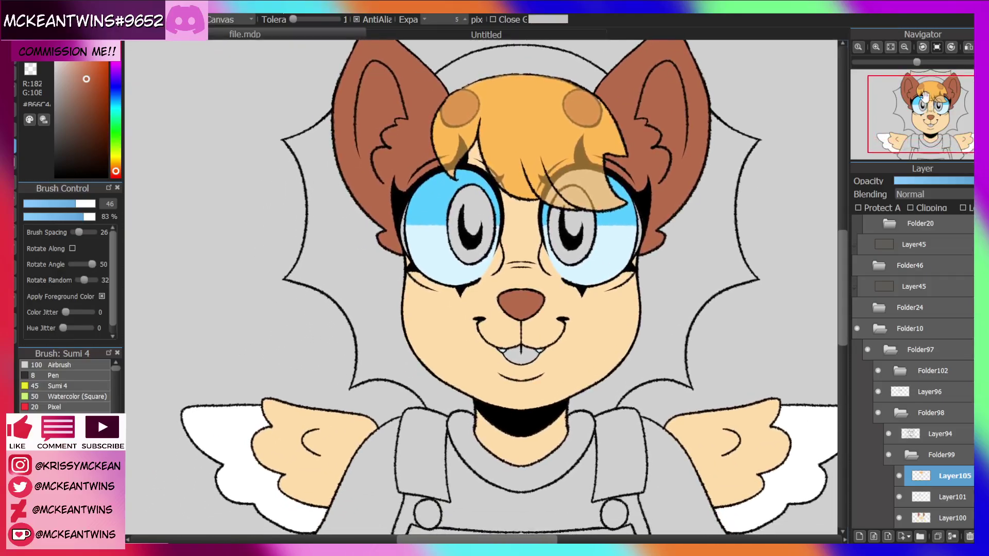
click(911, 390)
click(878, 392)
click(877, 391)
click(877, 391)
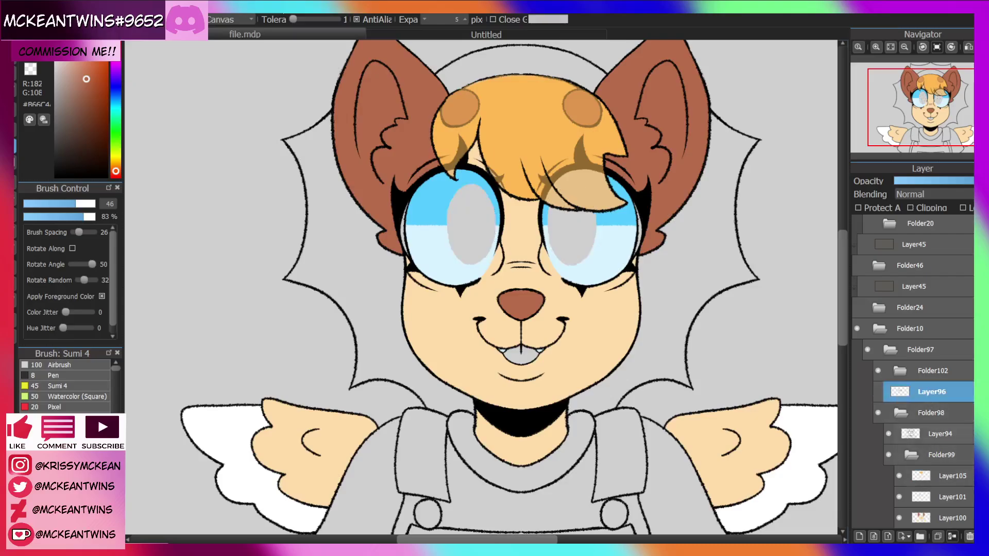
On Layer101 with alpha protection off, draw straight bright blue lines across both gray eye ovals along the existing colour boundary.
scroll(927, 462, down, 2)
click(927, 458)
click(876, 48)
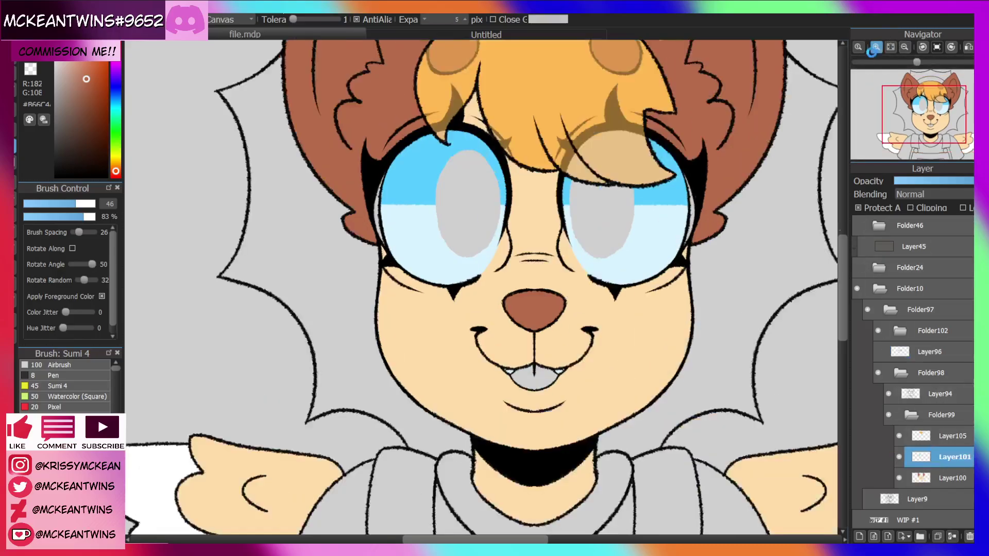
click(875, 49)
drag(929, 105, 929, 103)
right_click(279, 299)
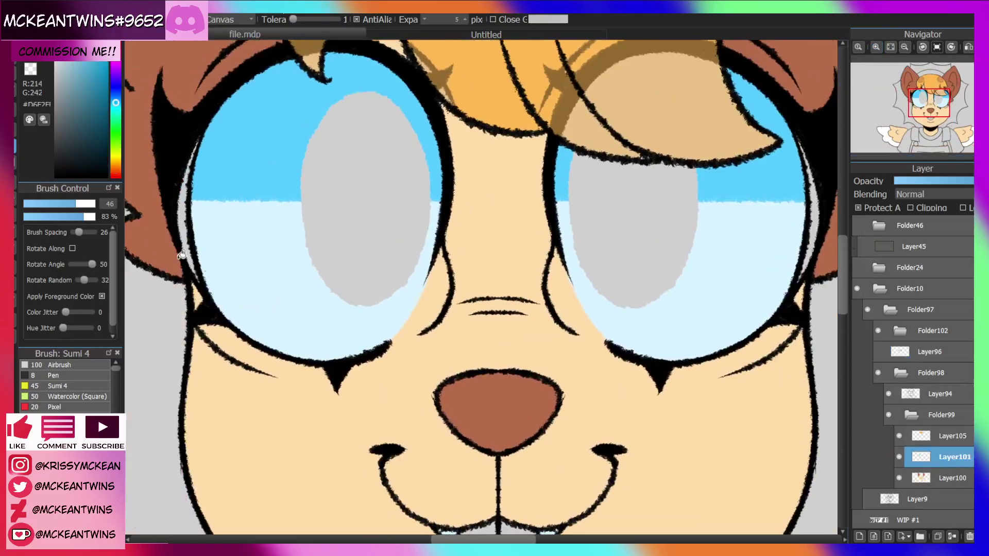
alt+click(259, 144)
key(b)
click(209, 20)
click(865, 207)
drag(292, 200, 429, 222)
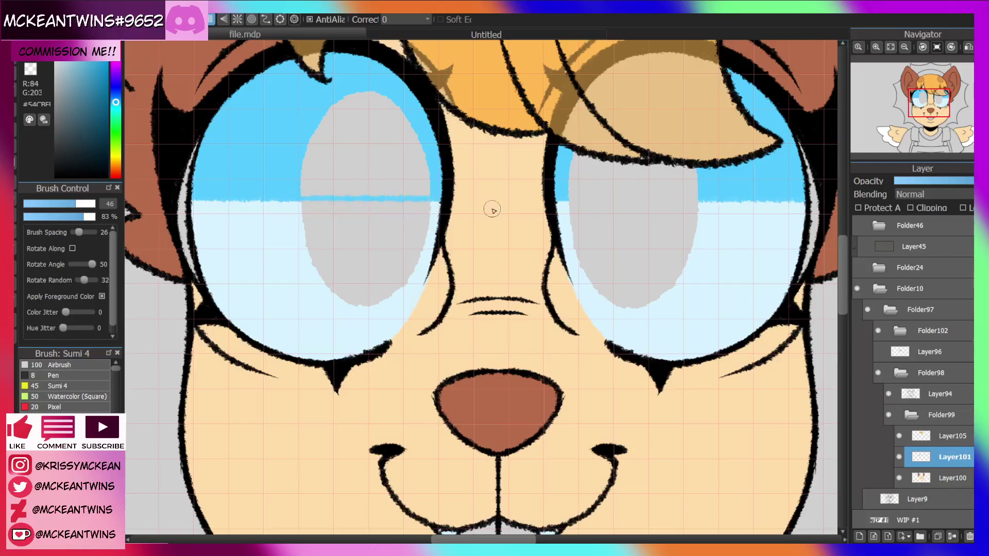
drag(566, 198, 699, 198)
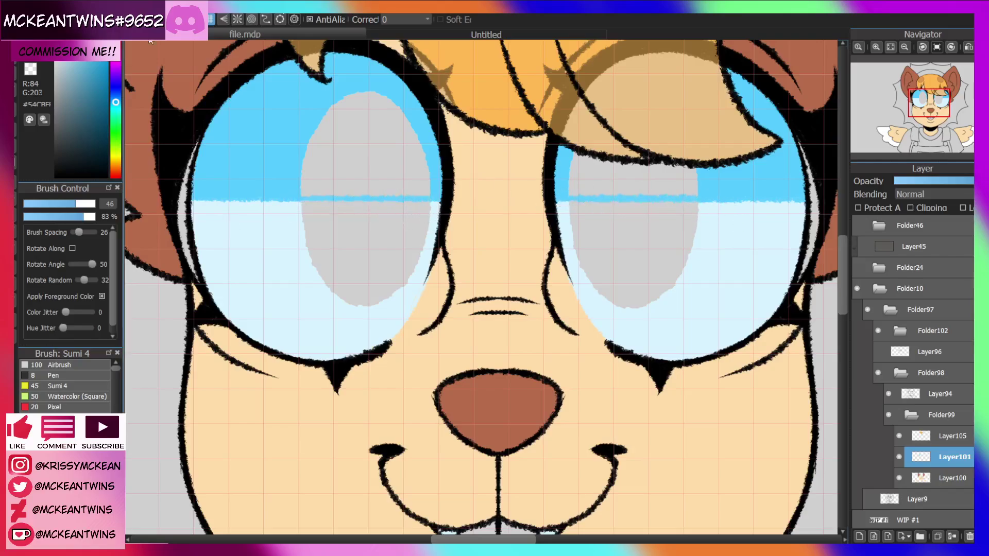
Fill the gray ovals bright blue above the dividing lines and the sampled pale blue below them.
key(g)
click(370, 143)
click(637, 178)
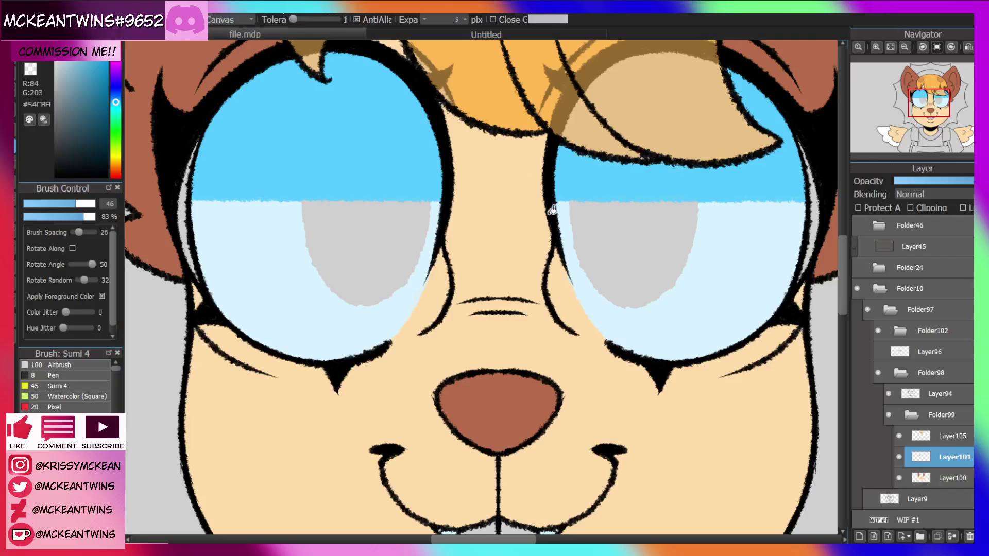
alt+click(300, 261)
click(367, 267)
click(613, 248)
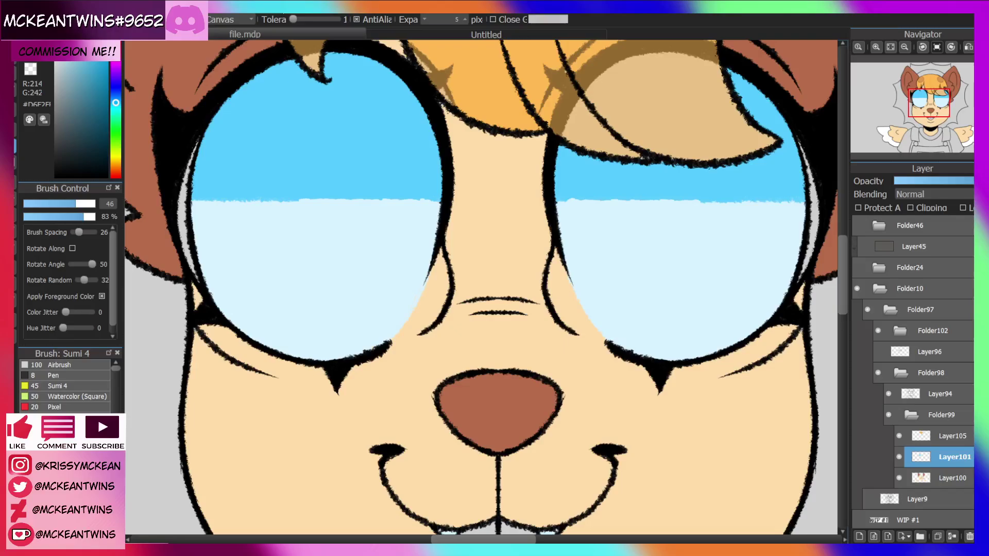
Show the Layer96 pupil lines again and check the eyes by toggling Folder102 and Layer96.
click(879, 352)
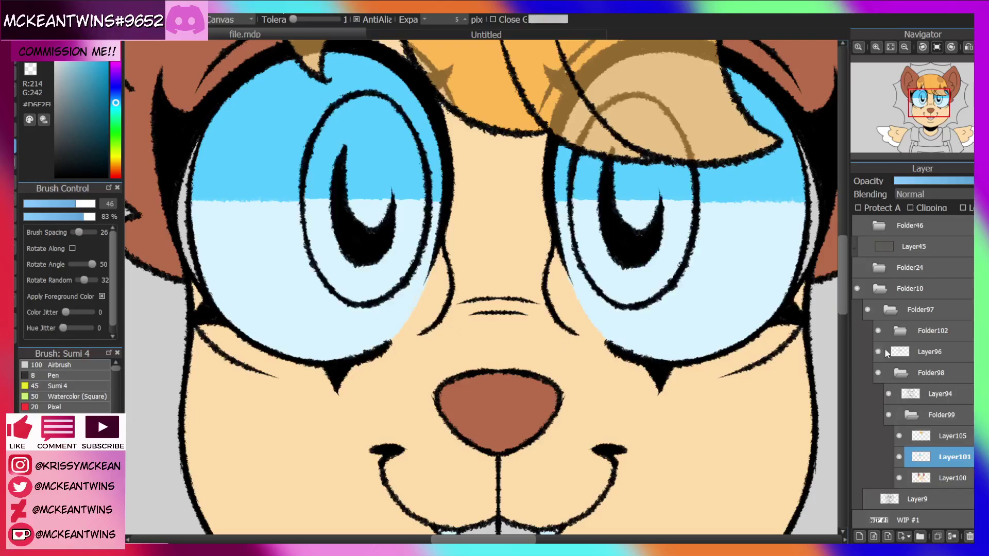
click(905, 47)
click(905, 47)
click(905, 46)
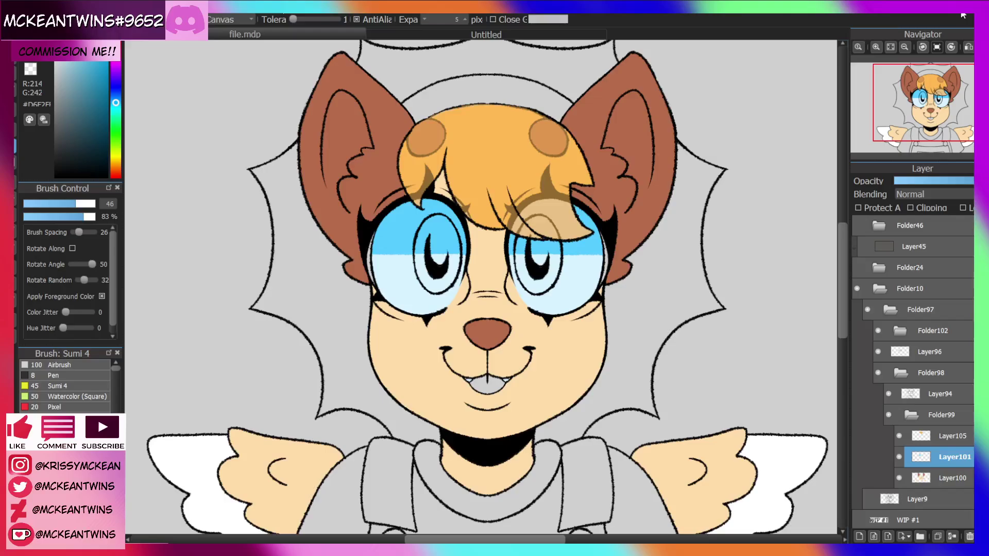
click(878, 331)
click(879, 332)
click(880, 353)
click(879, 352)
click(879, 353)
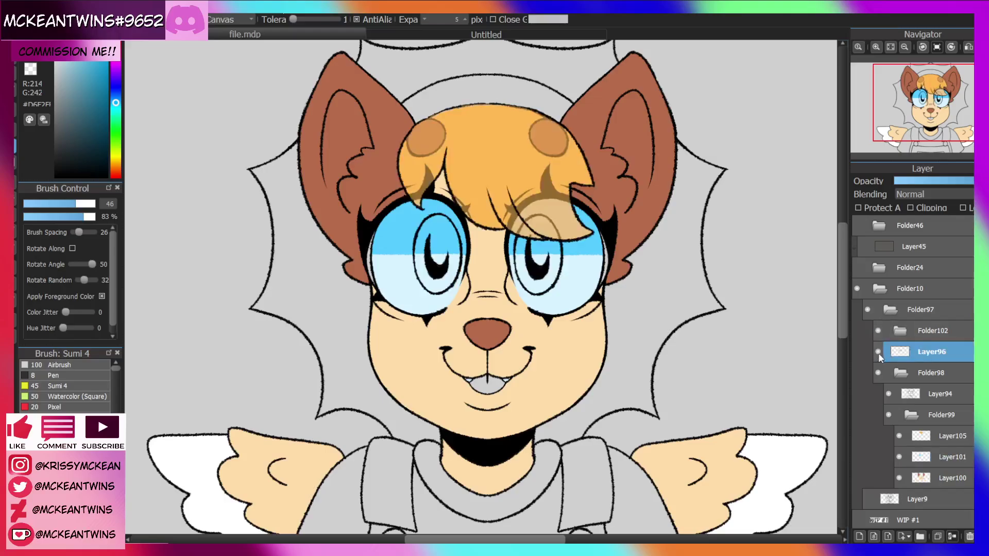
Group Layer96 in a new folder and nest a second new folder below it for the iris colours.
click(920, 536)
drag(927, 375, 936, 353)
click(919, 536)
drag(926, 397, 938, 359)
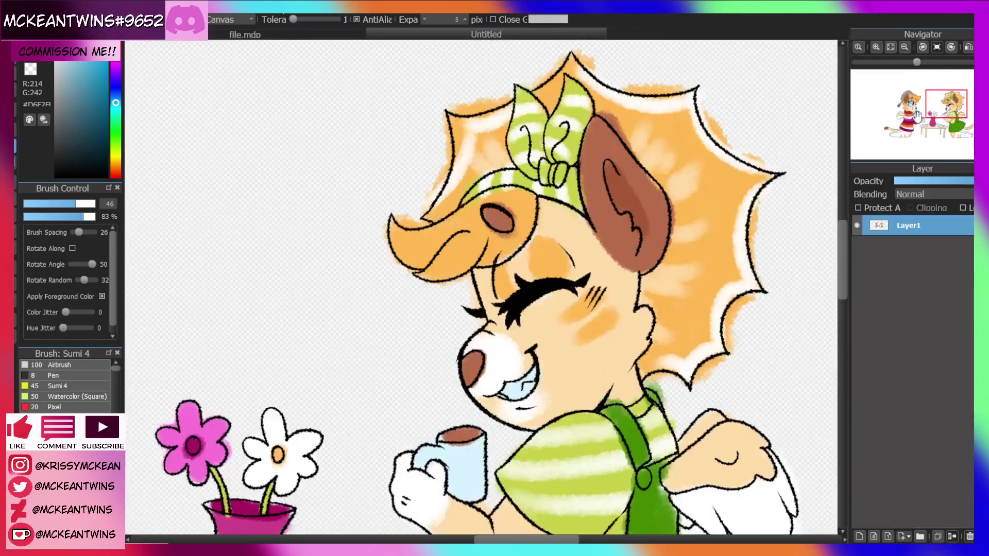
Sample the lime green from the striped sleeve in the Untitled reference and fill the lower half of both irises on Layer108.
drag(949, 108, 946, 112)
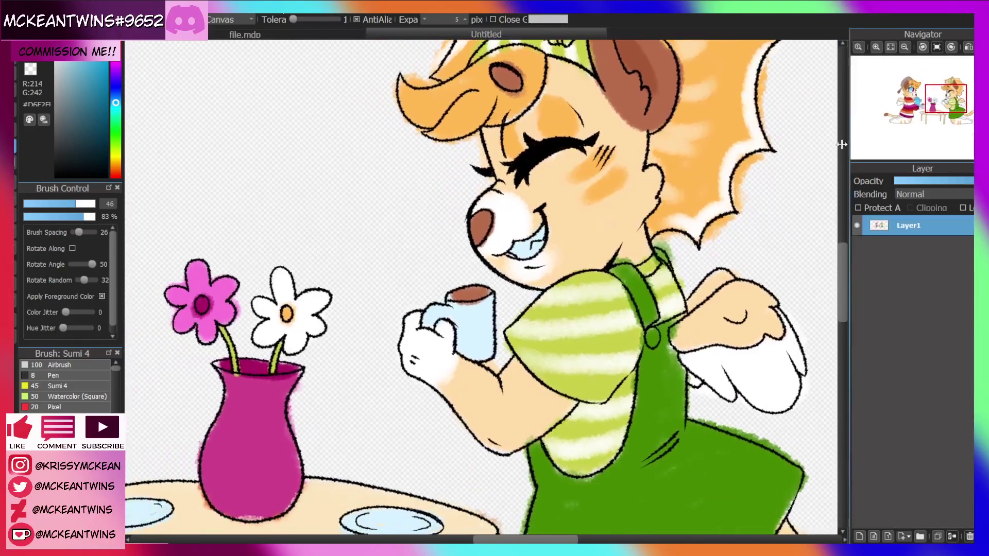
click(629, 340)
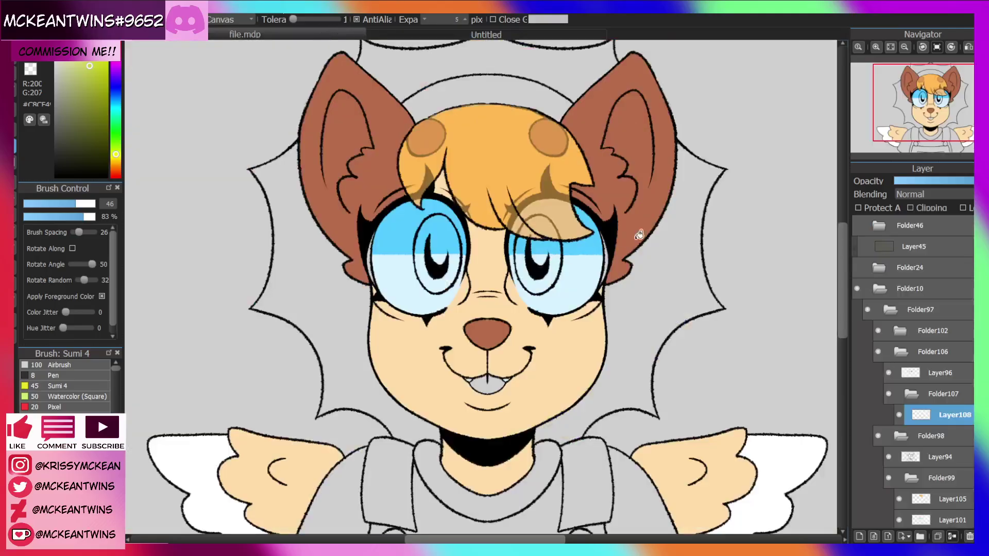
scroll(620, 239, up, 1)
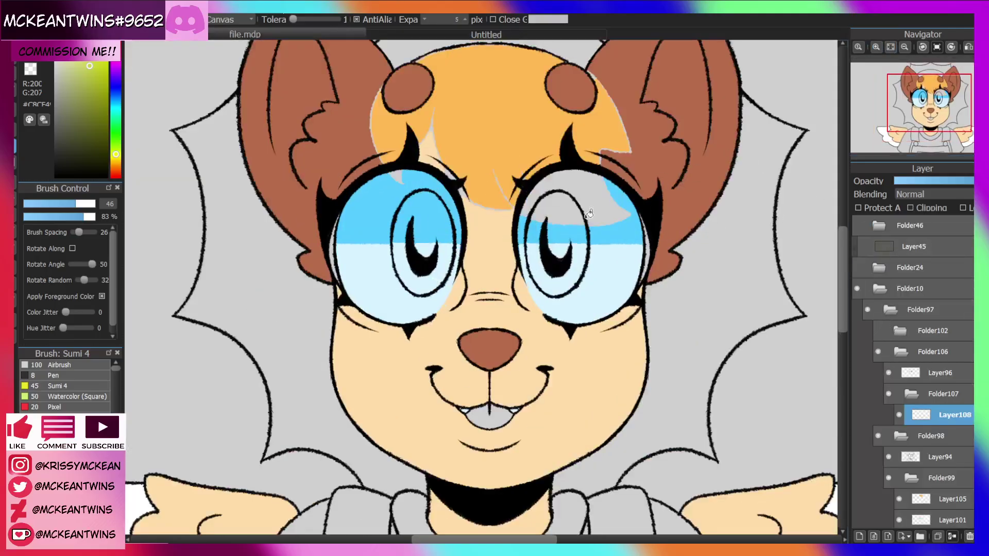
click(565, 279)
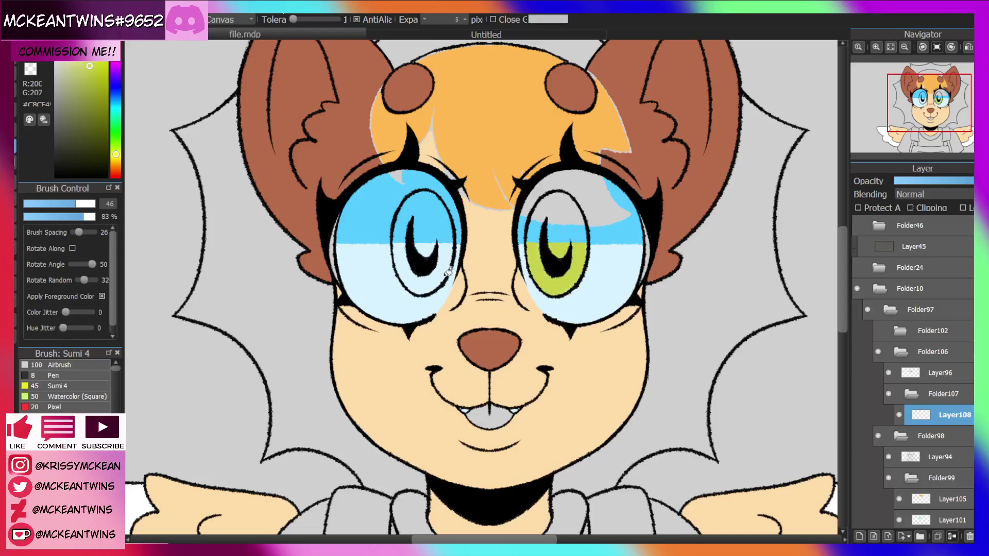
click(431, 260)
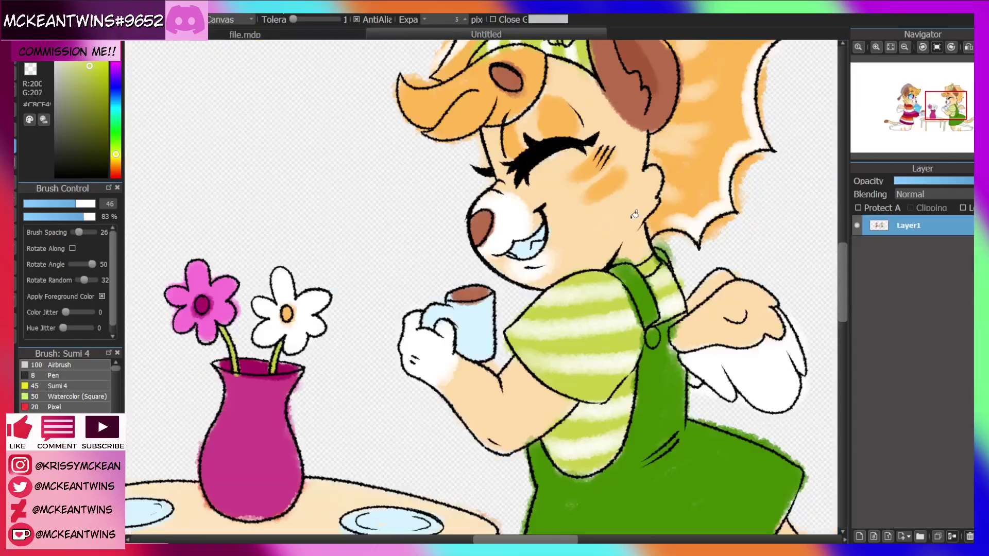
Sample the dark green from the overalls in the Untitled reference, fill the upper half of both irises on Layer108, and show Folder102 again.
alt+click(647, 506)
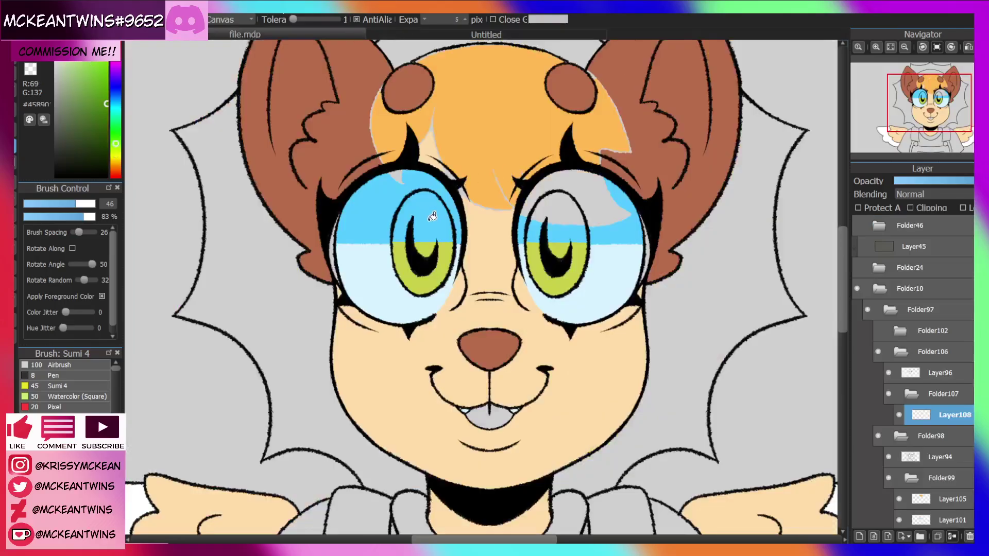
click(432, 217)
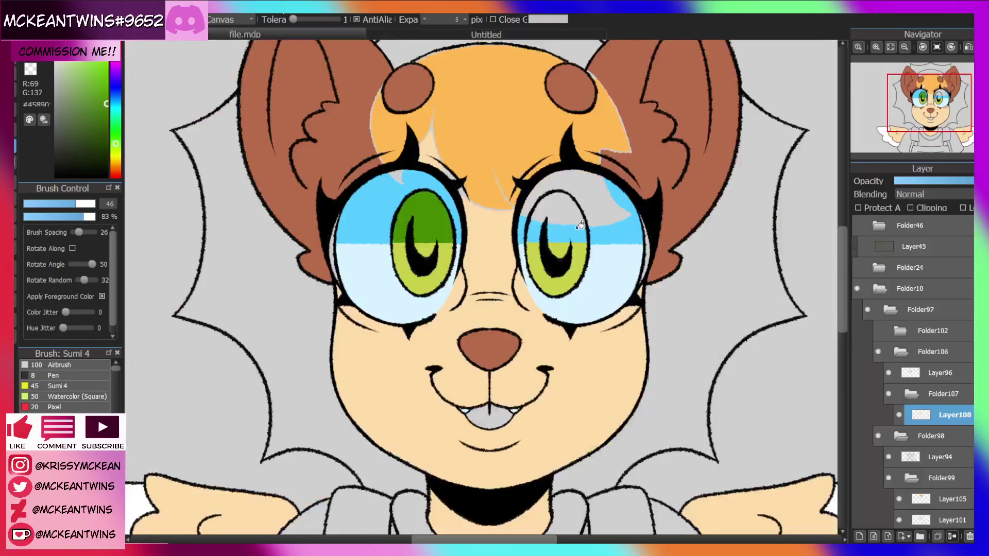
click(570, 225)
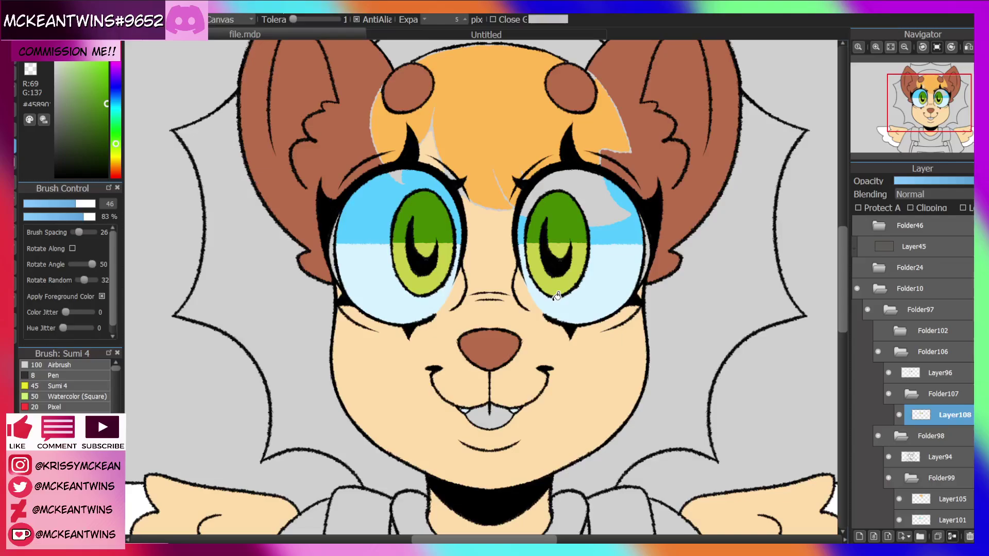
click(878, 331)
mouse_move(921, 63)
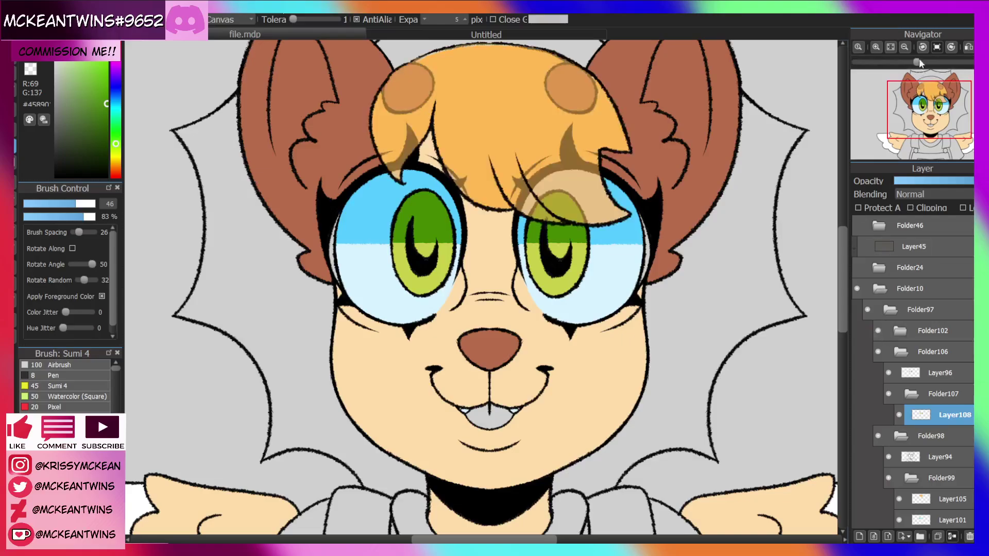
click(905, 47)
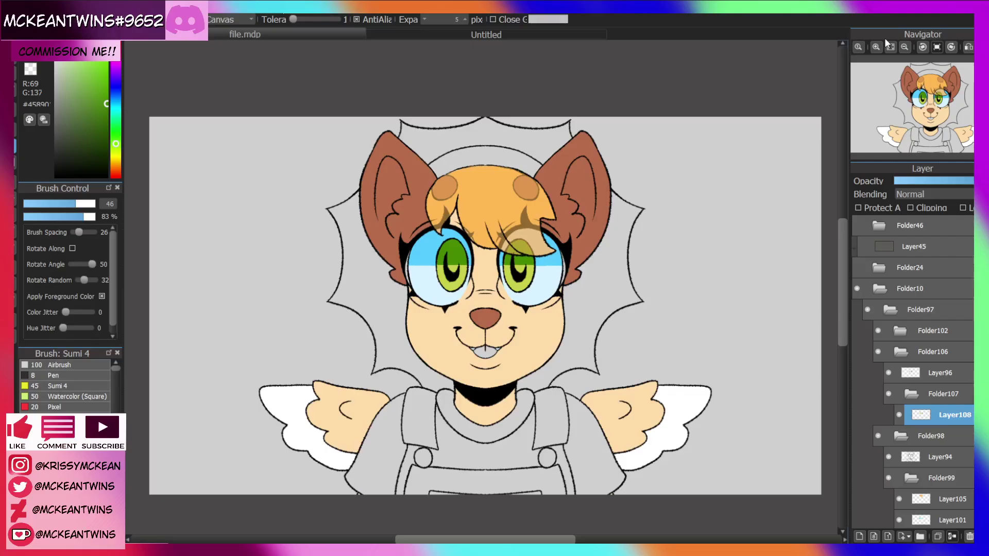
Collapse Folder106 and check the irises by toggling the visibility of Layer108 and Folder106.
click(899, 415)
click(899, 415)
click(909, 393)
click(900, 351)
click(878, 353)
click(878, 353)
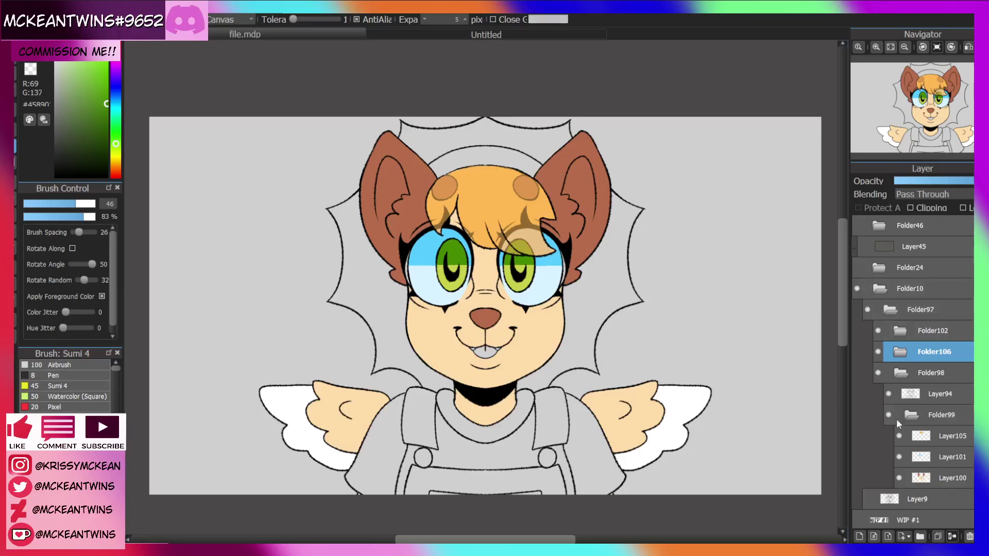
click(879, 352)
click(878, 352)
Fill both overall straps and the bib with the dark green on Layer105.
click(921, 434)
click(876, 47)
mouse_move(932, 135)
mouse_down()
mouse_move(936, 108)
mouse_move(928, 134)
mouse_up()
click(412, 350)
click(600, 361)
click(582, 439)
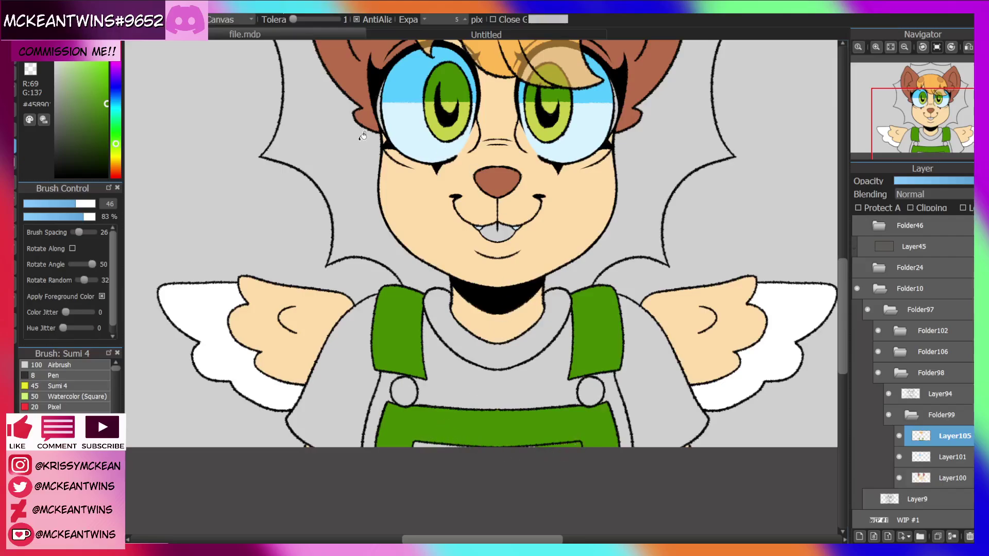
Paint the gray bib pocket dark green with the Watercolor (Square) brush at size 112, and check the outfit in the Untitled reference.
click(75, 387)
click(96, 397)
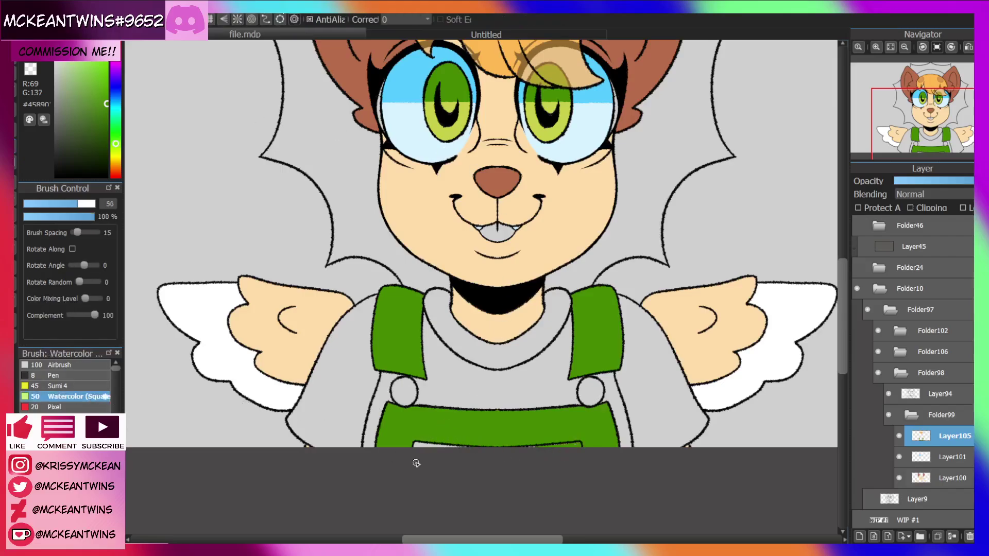
drag(80, 204, 93, 205)
drag(398, 443, 557, 445)
key(g)
click(510, 35)
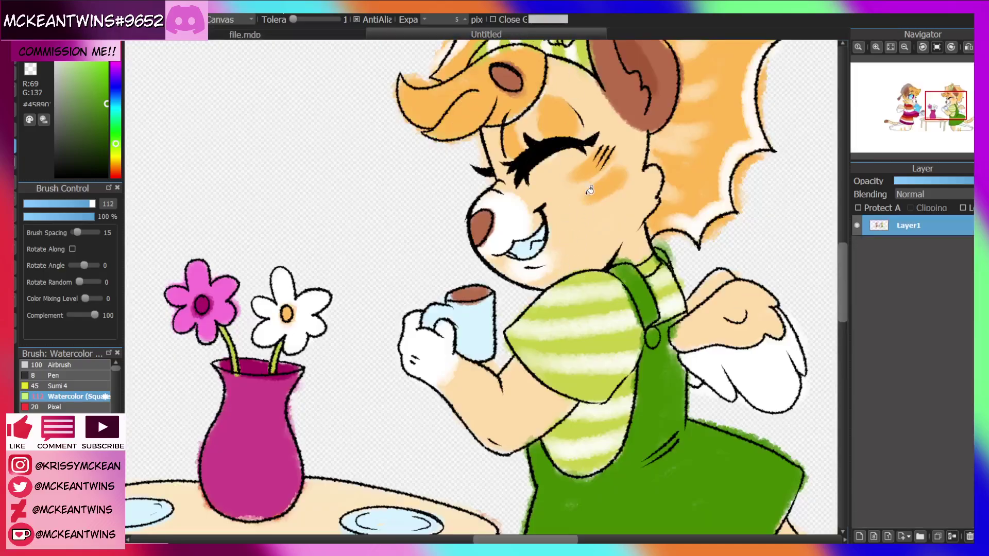
mouse_move(948, 119)
mouse_down()
mouse_move(919, 117)
mouse_move(936, 118)
mouse_up()
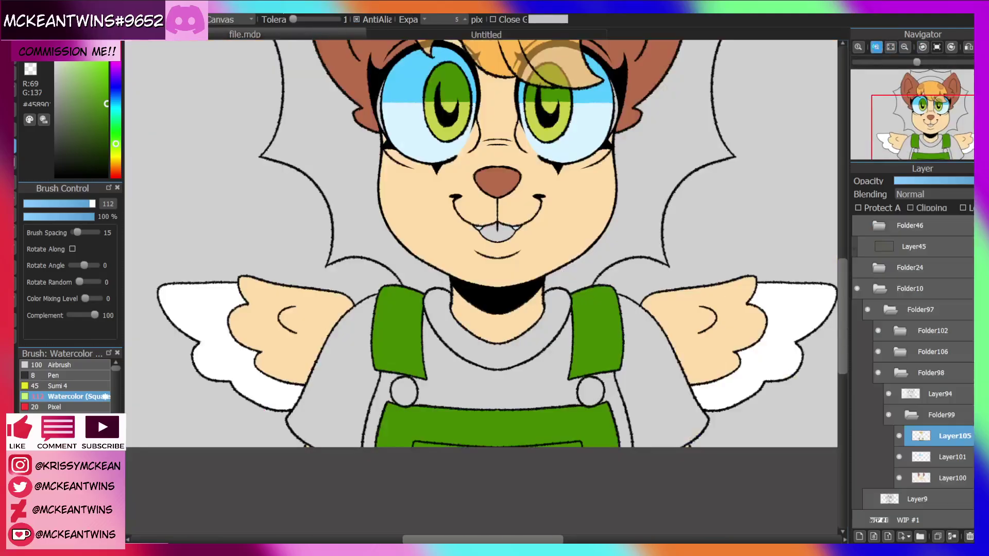
Draw a black crescent with a spiked shape at its opening on the chest with Sumi 4 on Layer94, and erase the bib line crossing it.
click(876, 47)
drag(928, 136, 931, 148)
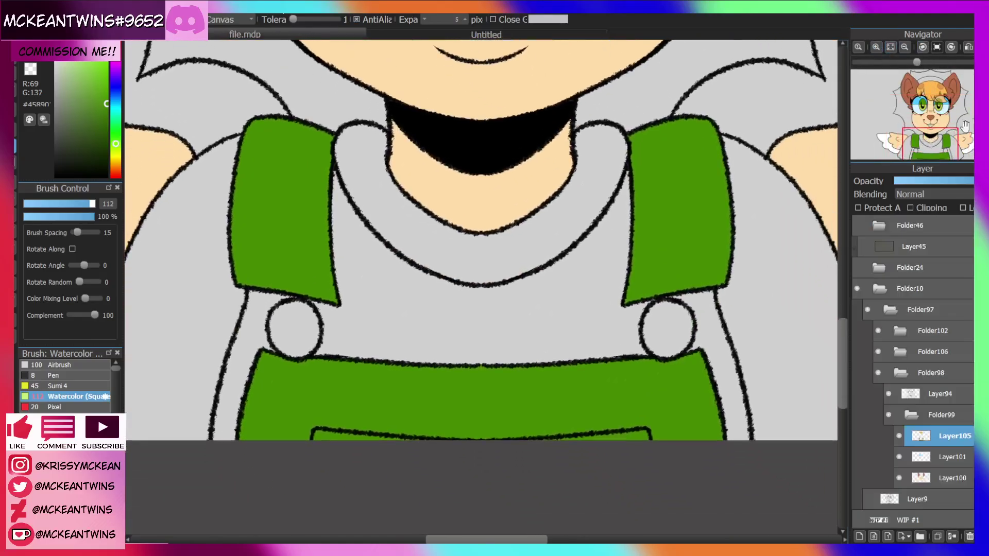
click(912, 415)
click(922, 394)
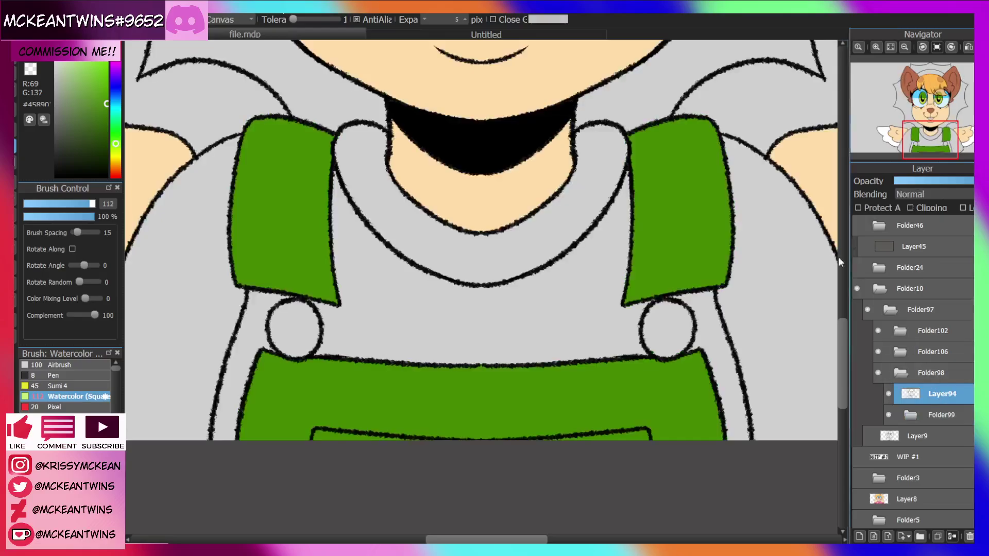
key(b)
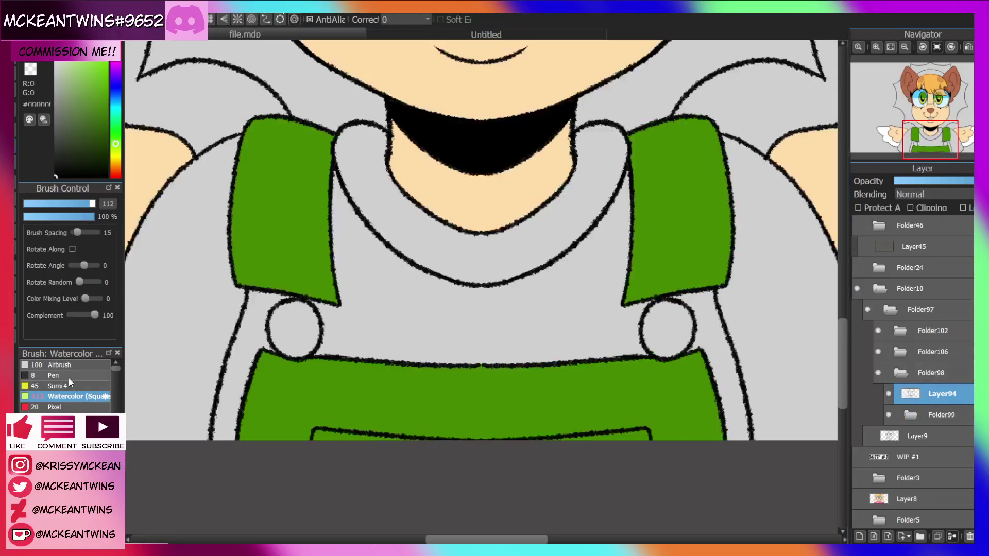
click(76, 385)
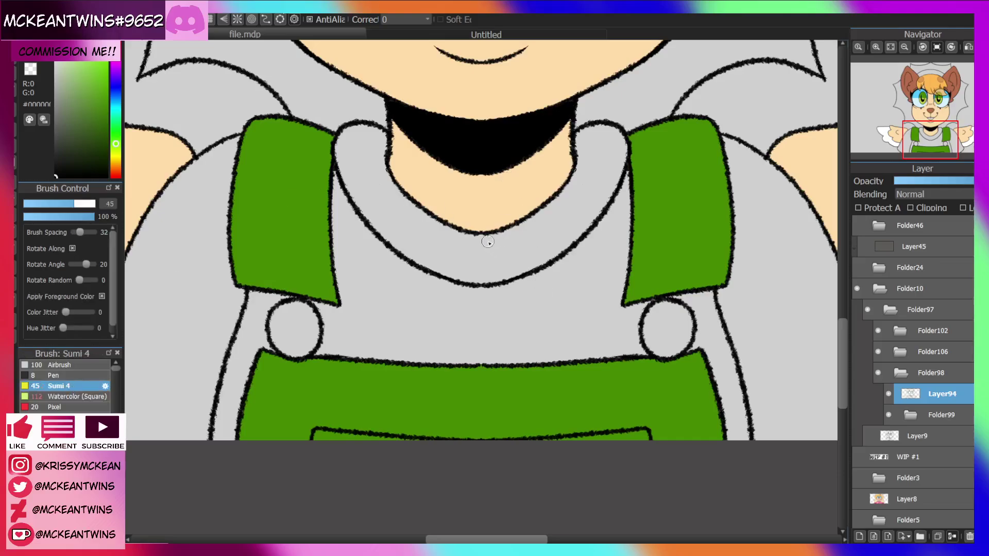
mouse_move(515, 284)
mouse_down()
mouse_move(452, 411)
mouse_move(524, 369)
mouse_up()
key(ctrl+z)
mouse_move(510, 298)
mouse_down()
mouse_move(528, 353)
mouse_move(496, 406)
mouse_up()
mouse_move(517, 295)
mouse_down()
mouse_move(554, 266)
mouse_move(575, 323)
mouse_move(562, 372)
mouse_move(535, 411)
mouse_move(505, 392)
mouse_up()
key(ctrl+z)
mouse_move(507, 299)
mouse_down()
mouse_move(553, 276)
mouse_move(586, 308)
mouse_move(577, 372)
mouse_move(542, 400)
mouse_move(525, 392)
mouse_move(529, 383)
mouse_move(499, 401)
mouse_up()
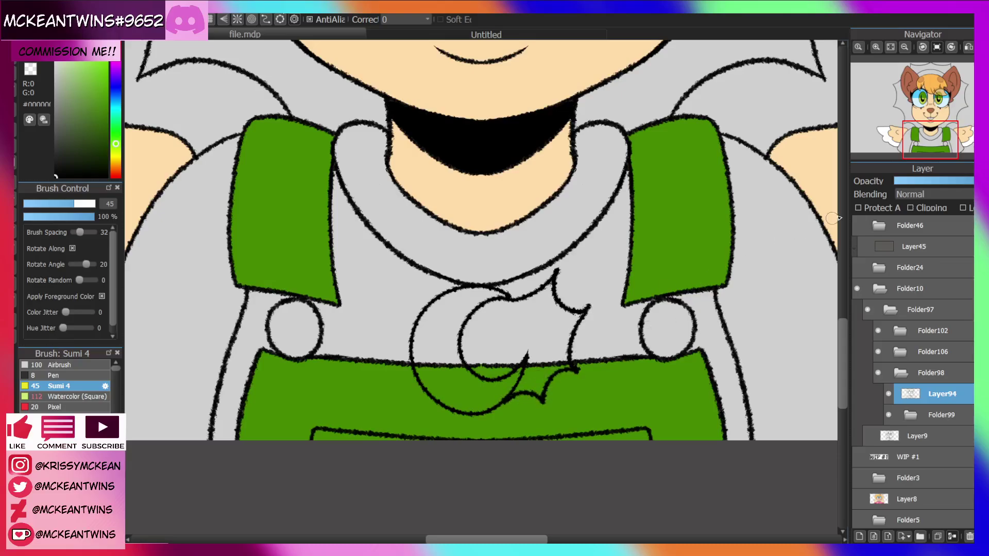
click(31, 68)
mouse_move(422, 363)
mouse_down()
mouse_move(456, 385)
mouse_move(488, 357)
mouse_move(482, 371)
mouse_move(520, 353)
mouse_move(484, 367)
mouse_move(457, 362)
mouse_move(545, 365)
mouse_up()
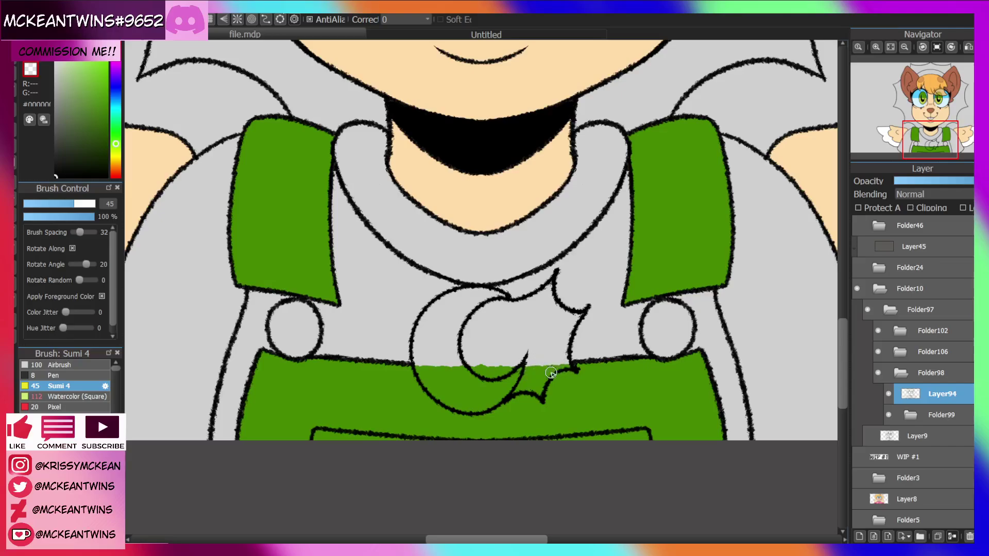
Sample the taupe from the pan-shaped hat in the Untitled reference and fill the crescent on Layer105.
click(910, 414)
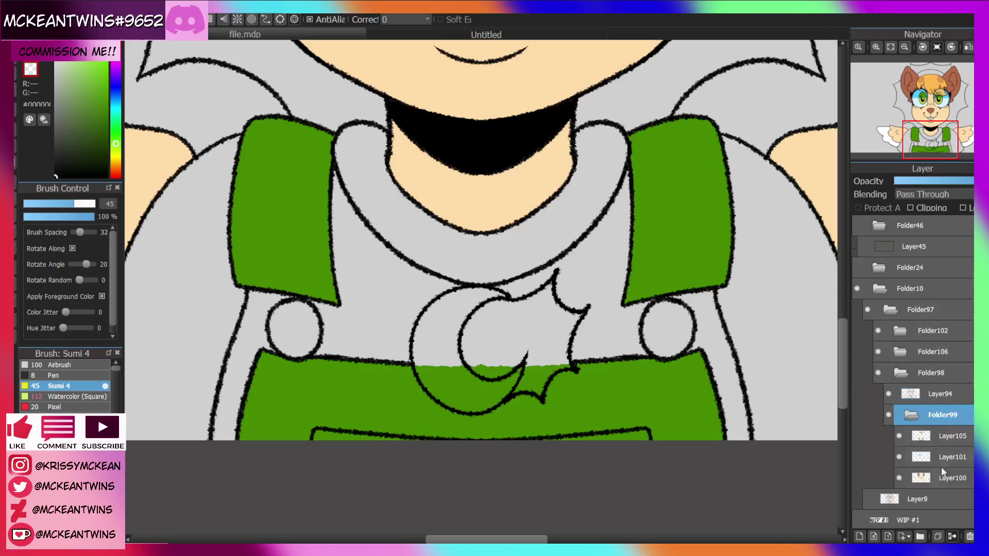
click(933, 437)
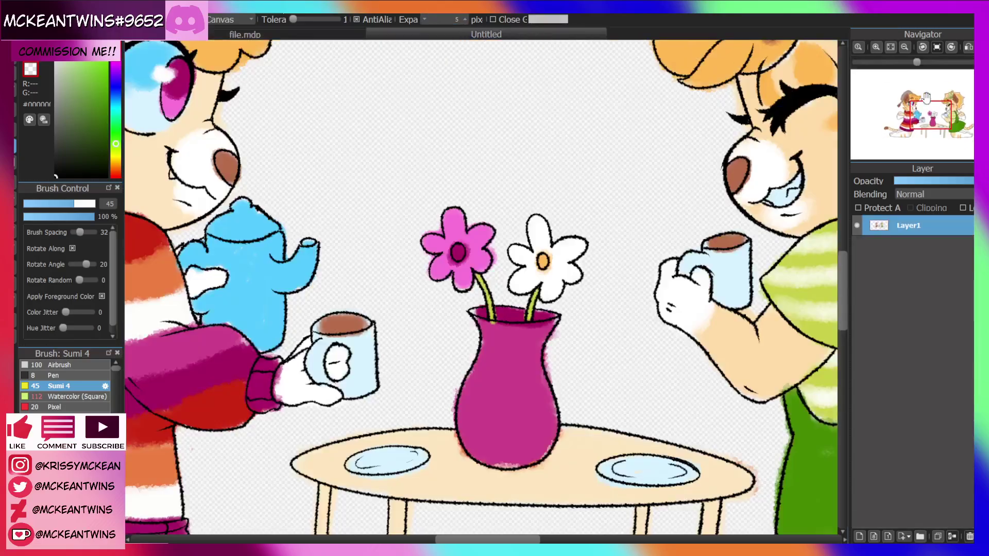
scroll(585, 119, up, 3)
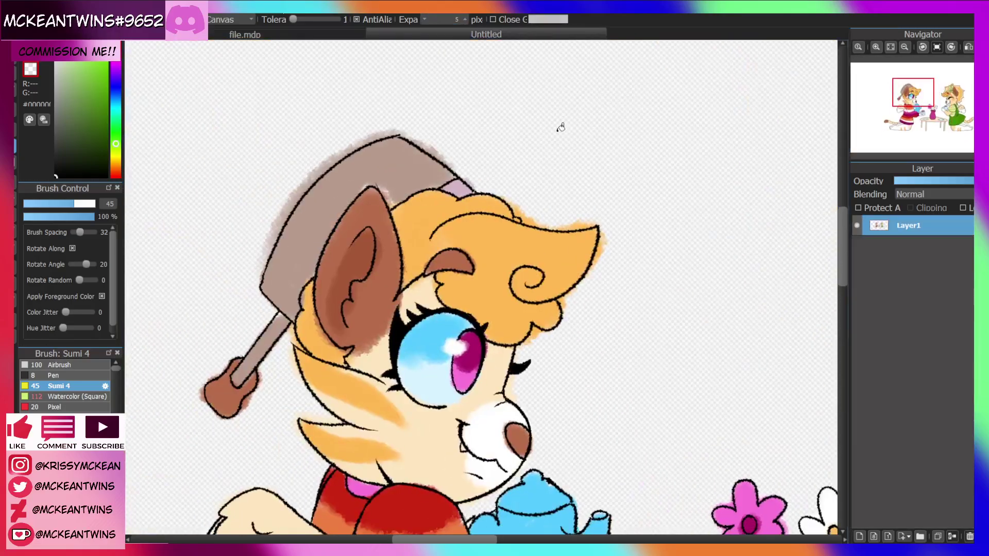
alt+click(398, 156)
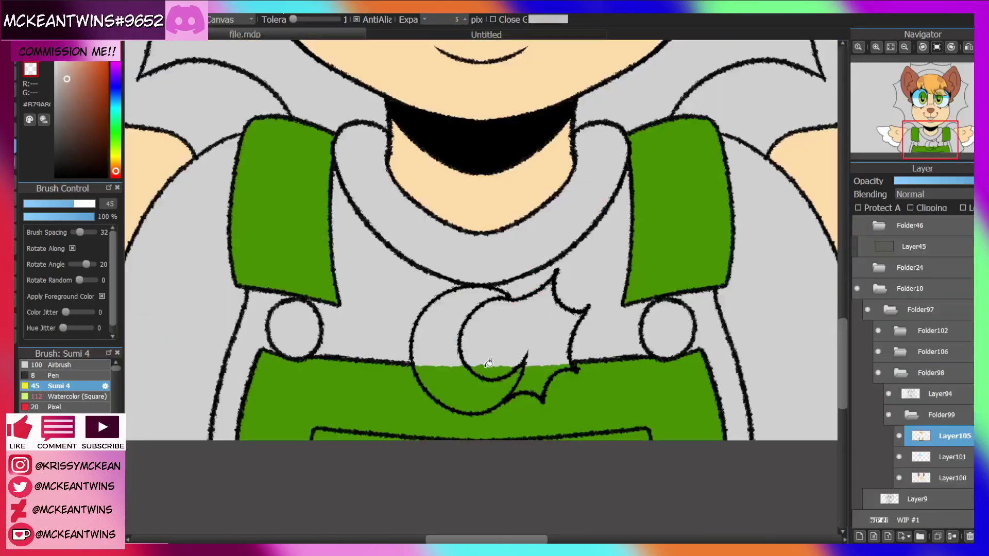
click(473, 389)
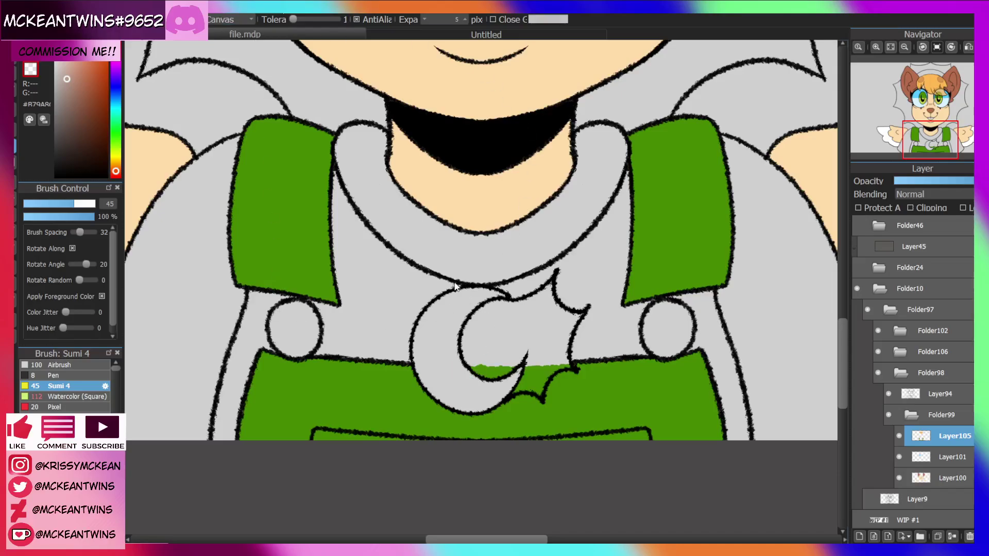
click(516, 338)
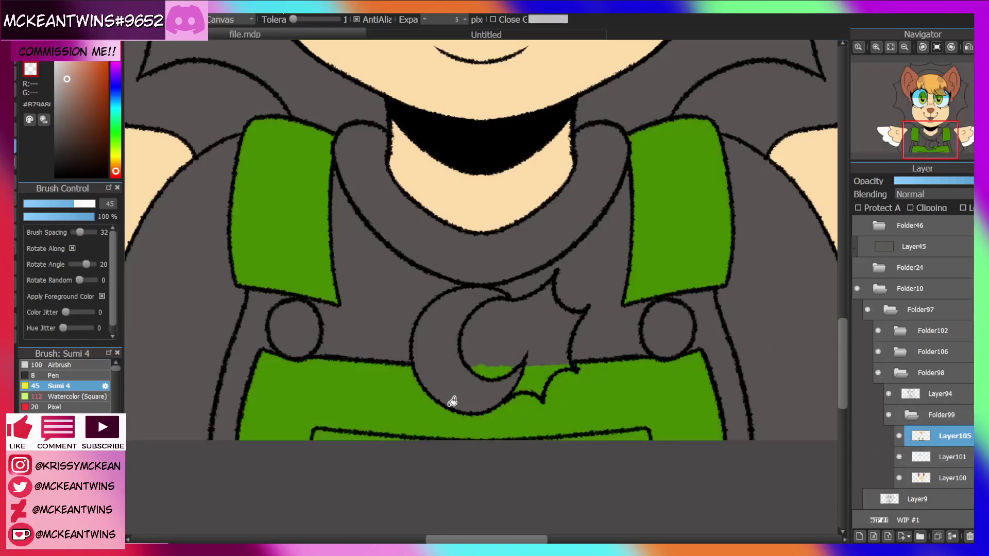
click(438, 342)
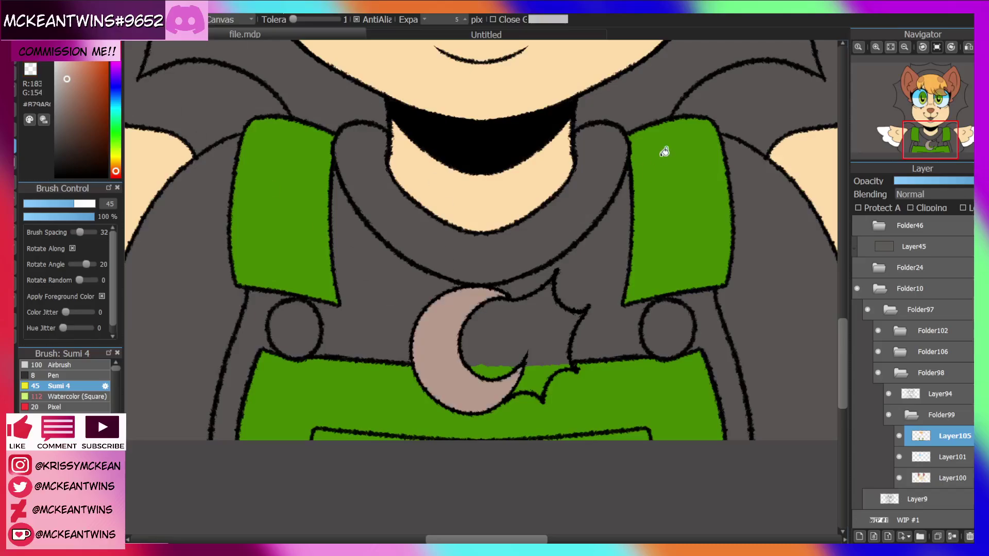
Sample the pale lilac beside the hat in the Untitled reference and fill the spiked shape next to the crescent.
click(555, 32)
alt+click(460, 181)
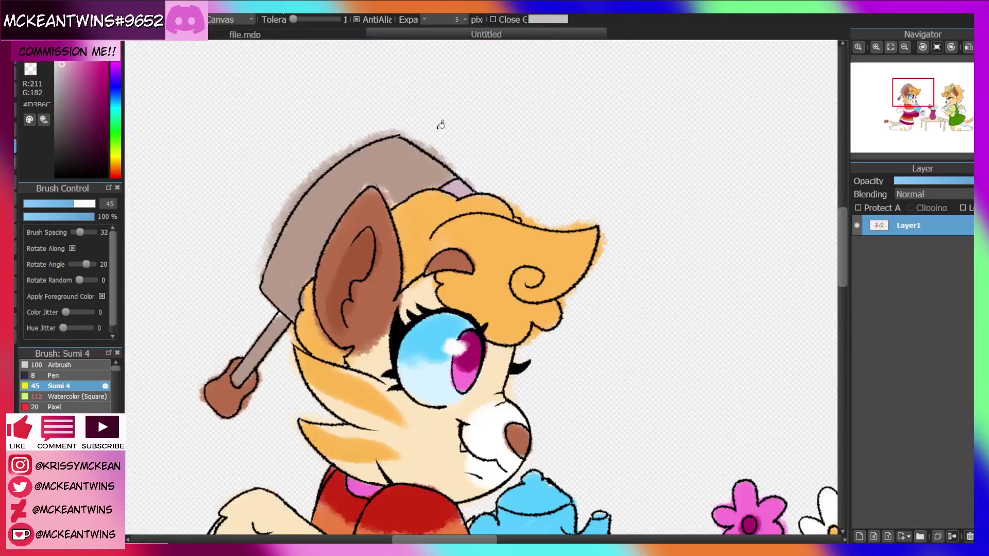
click(330, 35)
click(512, 342)
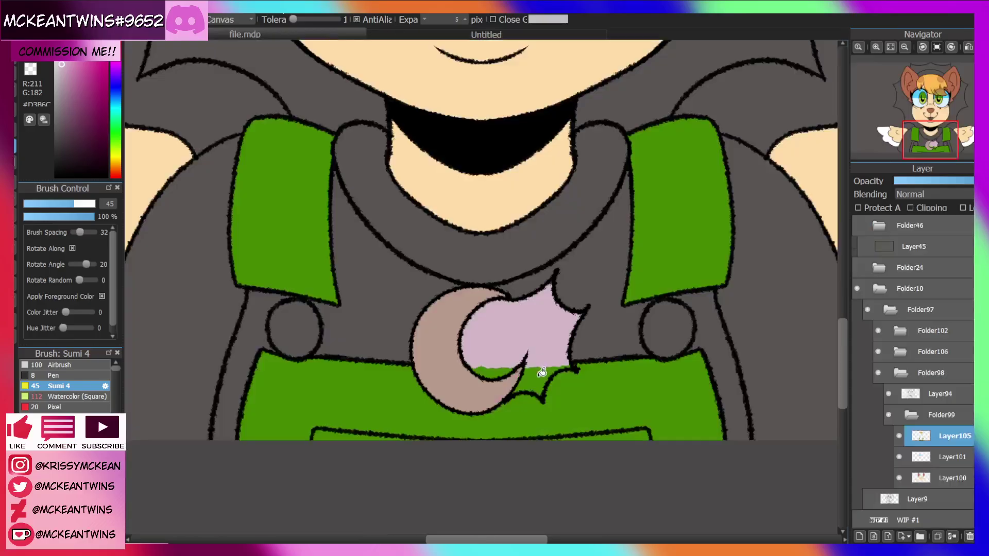
click(541, 381)
click(494, 371)
Pick the orange hair colour and fill the spiky mane all around the head on Layer105.
click(904, 47)
click(904, 46)
click(904, 47)
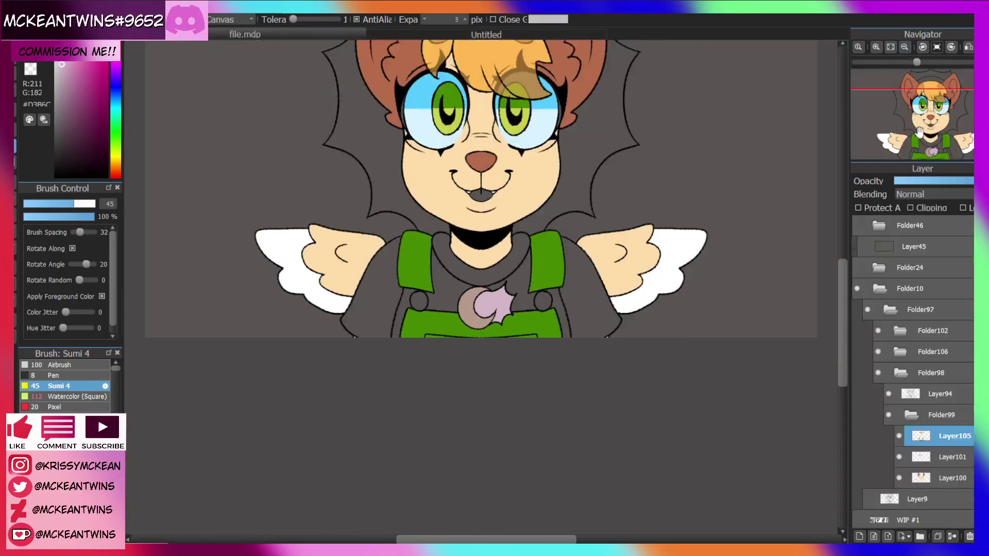
drag(930, 138, 930, 127)
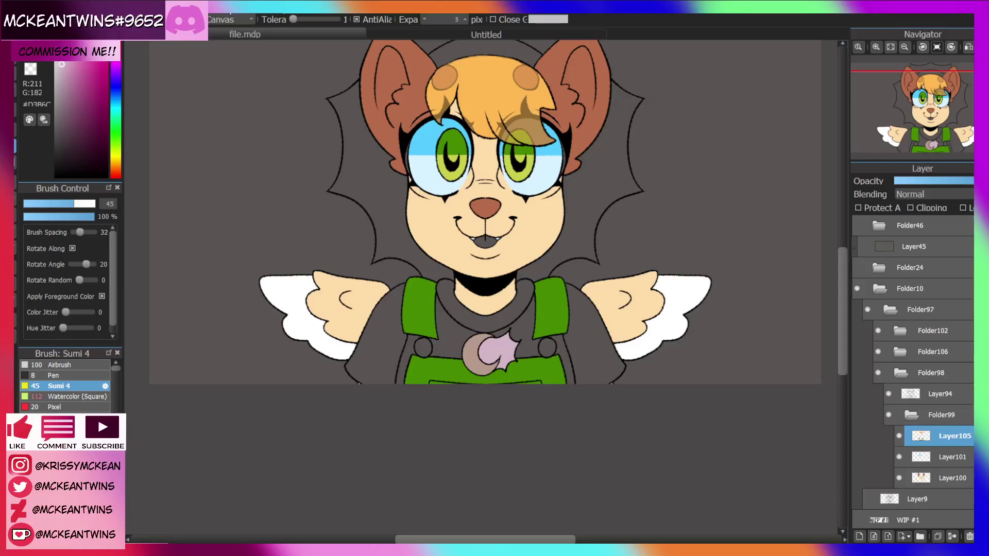
click(442, 273)
drag(937, 108, 928, 119)
click(555, 32)
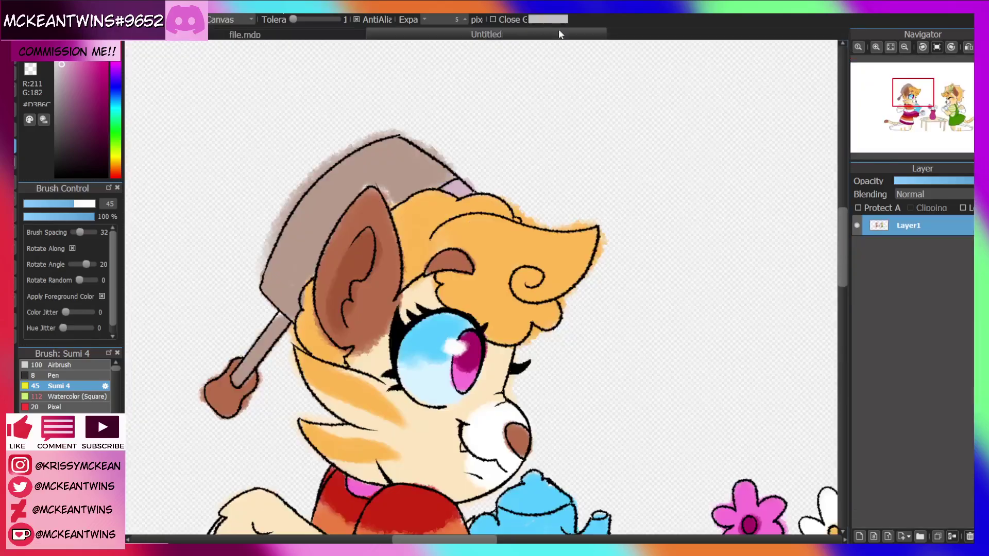
click(332, 36)
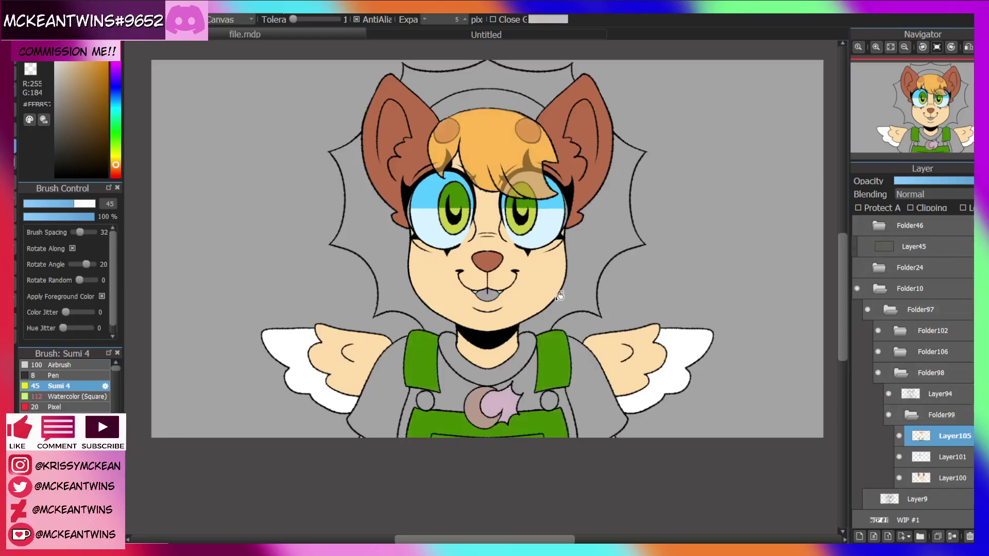
click(618, 182)
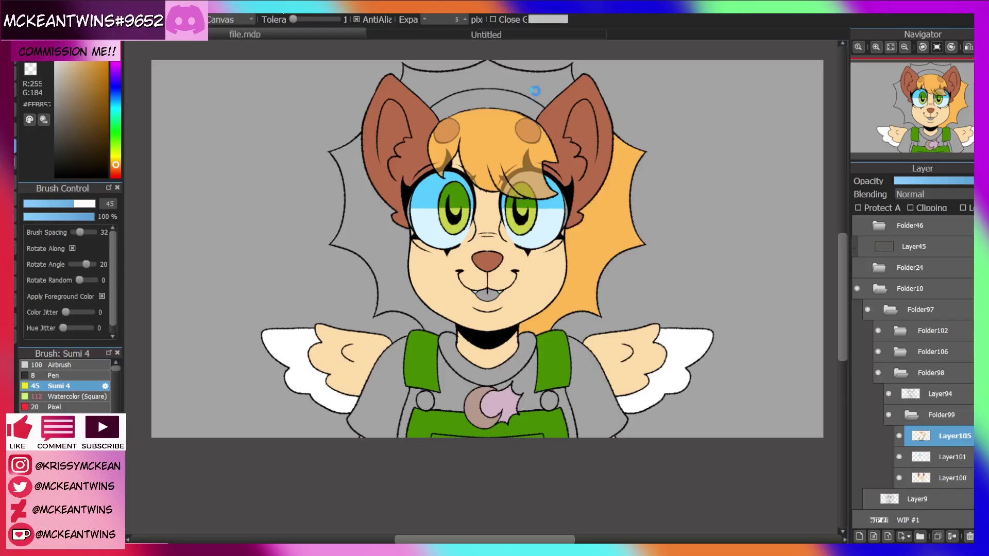
click(389, 247)
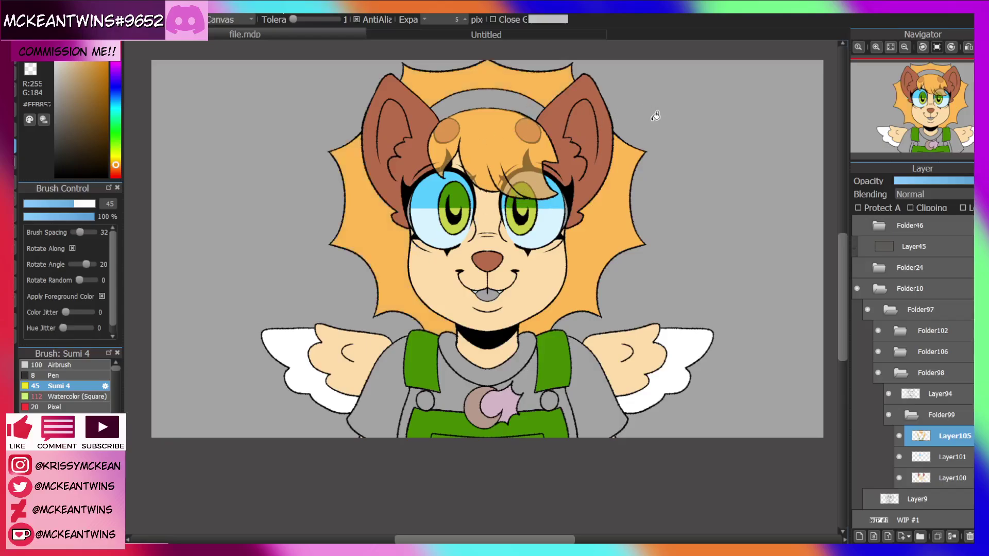
Sample the lime green from the iris, fill the shirt collar on Layer105, and add a new layer above it.
alt+click(524, 223)
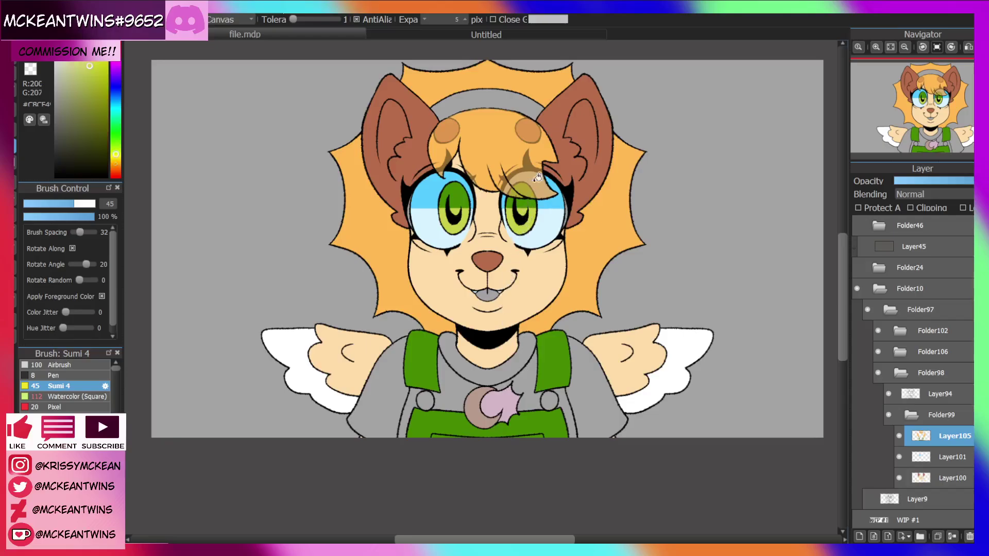
click(577, 35)
click(943, 113)
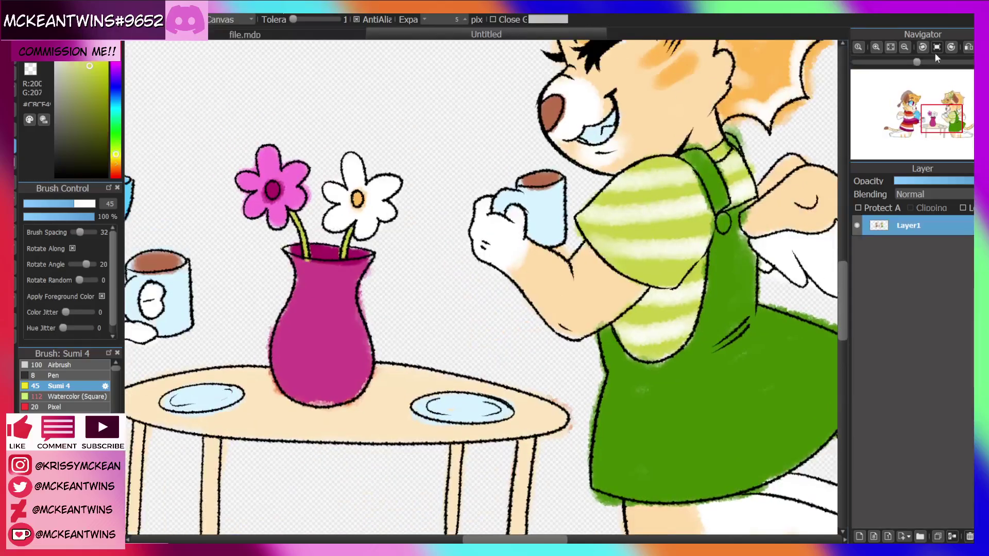
click(325, 33)
click(513, 379)
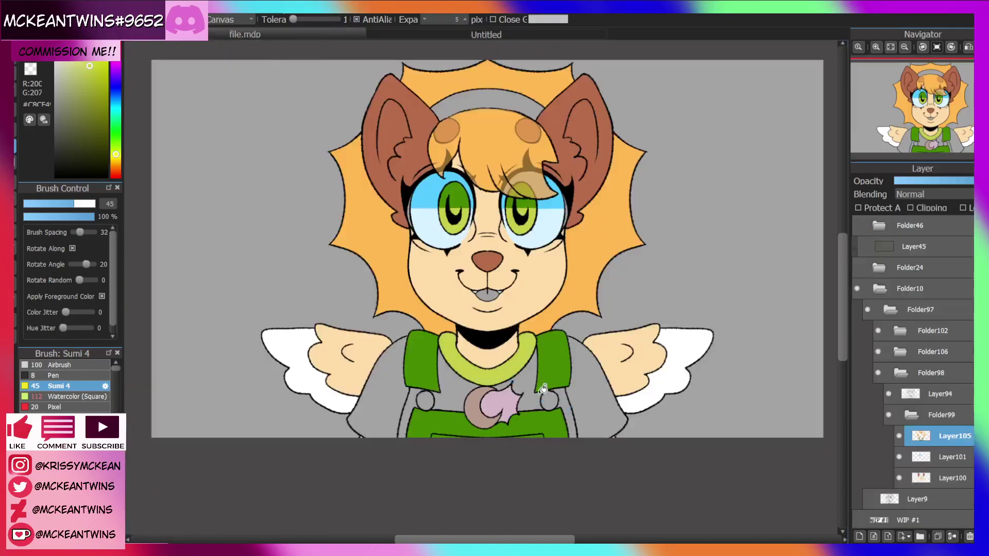
click(859, 538)
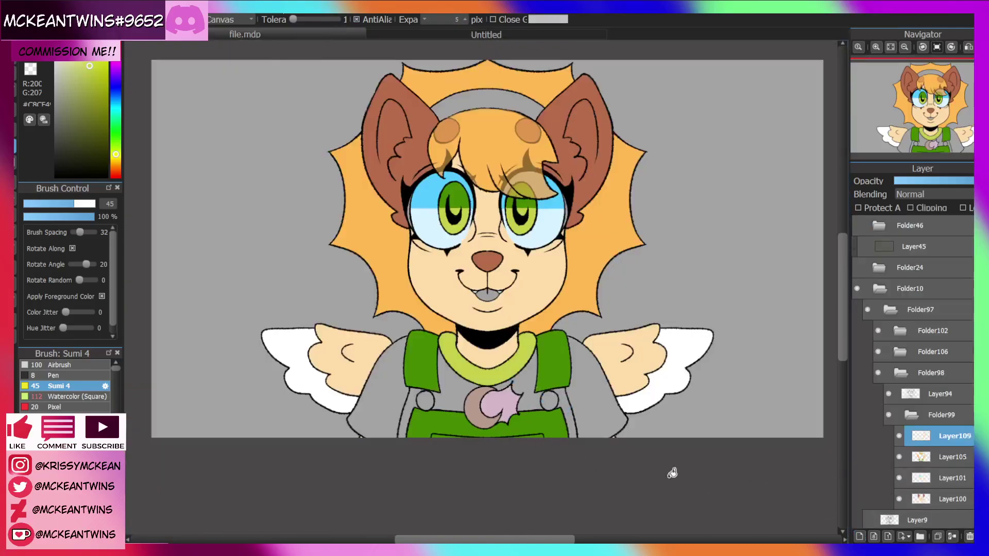
Fill the shirt body and both sleeves, including the areas around the overall straps, with lime green on Layer109.
click(381, 398)
click(454, 390)
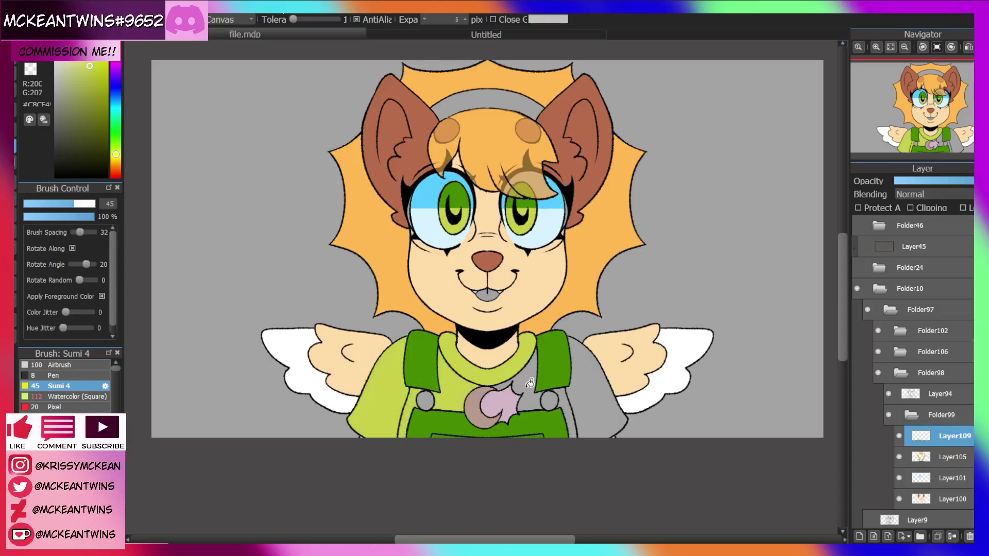
click(529, 382)
click(572, 402)
click(569, 409)
Protect the alpha of Layer109 and set the Sumi 4 brush to white at size 205.
drag(939, 116, 936, 137)
click(873, 209)
click(55, 50)
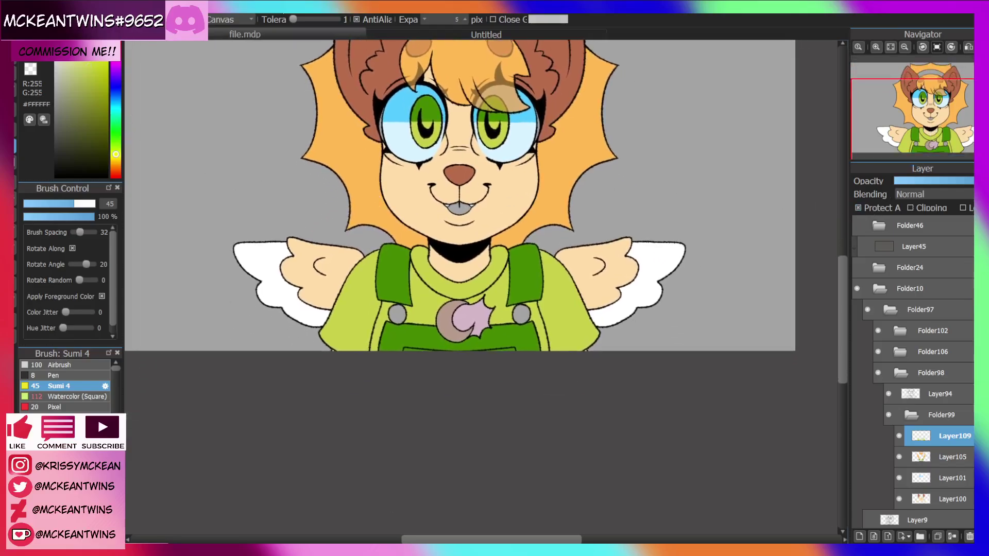
key(b)
drag(75, 204, 100, 205)
drag(361, 261, 375, 254)
drag(542, 268, 562, 262)
key(ctrl+z)
key(ctrl+z)
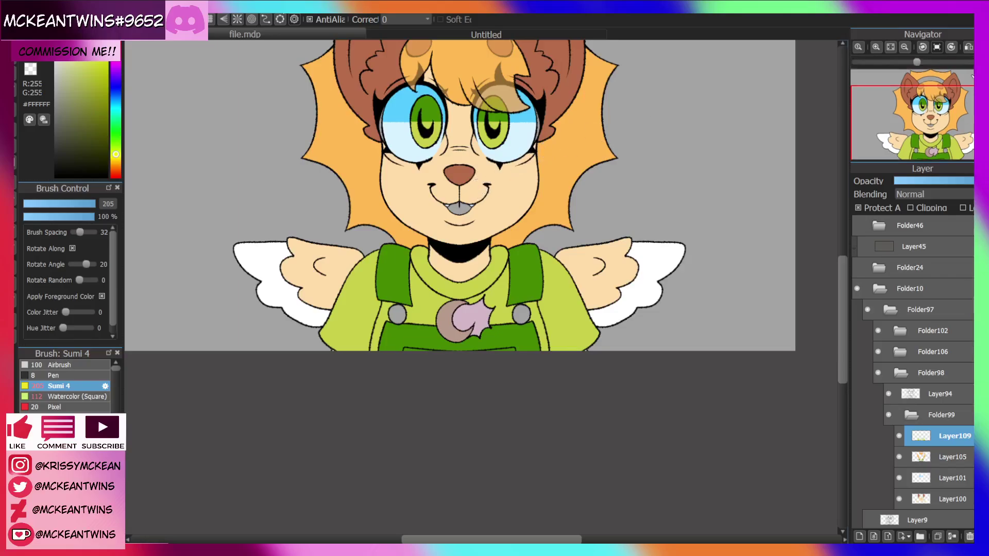
Paint roughly parallel white horizontal stripes across the shirt body and both sleeves on Layer109, leaving the collar plain.
click(951, 47)
click(922, 46)
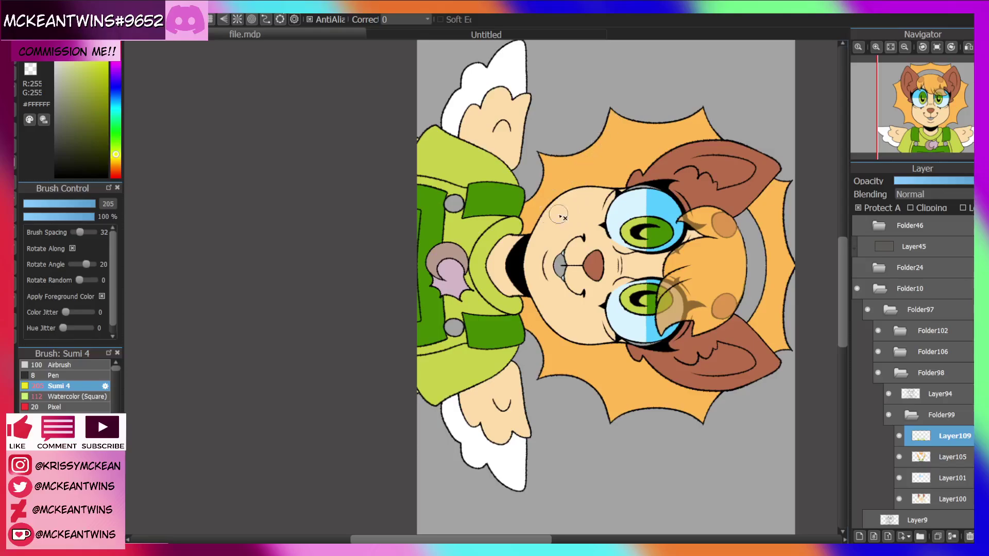
mouse_move(511, 169)
mouse_down()
mouse_move(501, 290)
mouse_move(497, 270)
mouse_move(503, 201)
mouse_move(508, 356)
mouse_move(520, 396)
mouse_up()
mouse_move(491, 143)
mouse_down()
mouse_move(480, 331)
mouse_move(472, 308)
mouse_move(474, 281)
mouse_move(484, 380)
mouse_up()
mouse_move(456, 154)
mouse_down()
mouse_move(444, 321)
mouse_move(463, 397)
mouse_up()
mouse_move(441, 117)
mouse_down()
mouse_move(420, 180)
mouse_move(416, 261)
mouse_up()
key(ctrl+z)
drag(441, 119, 419, 178)
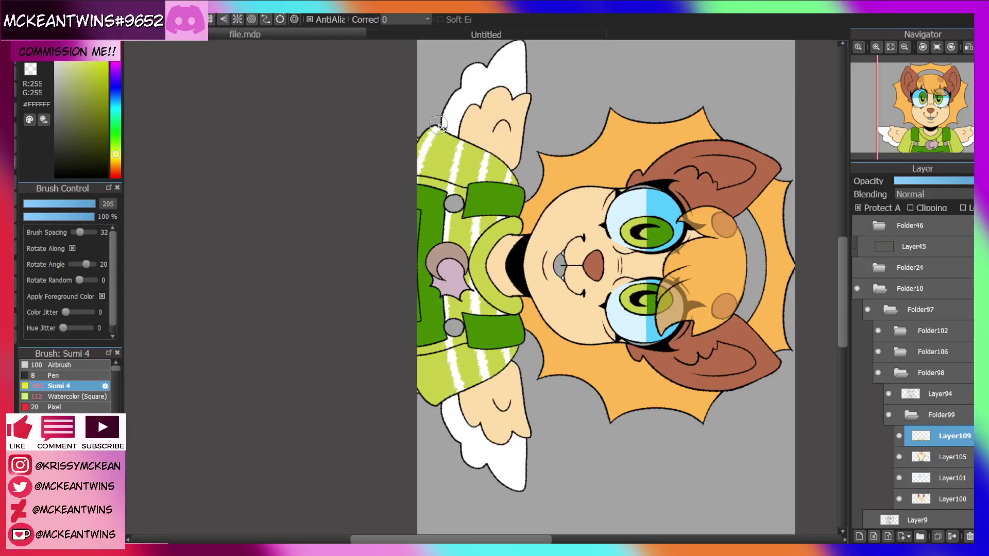
drag(413, 350, 439, 396)
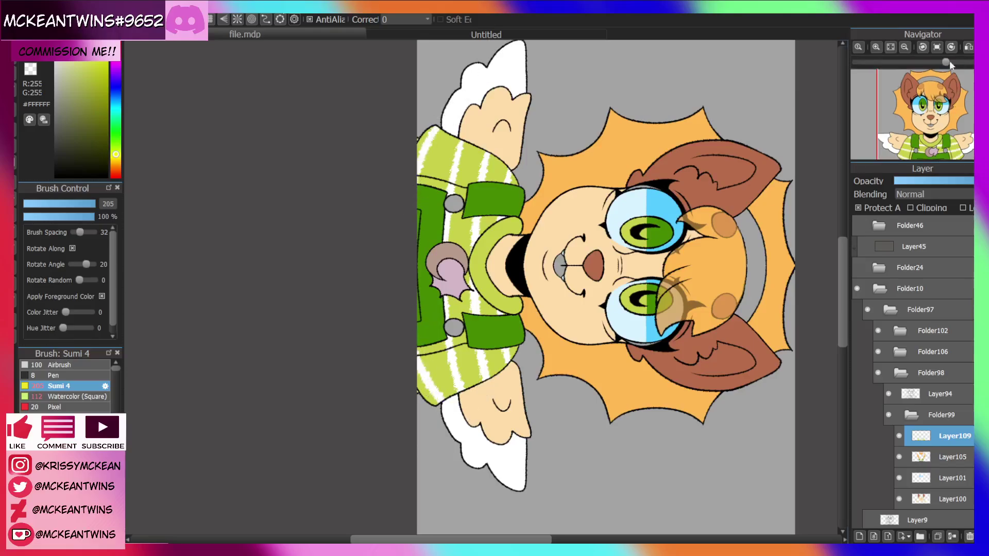
click(937, 47)
click(923, 127)
drag(923, 128, 932, 128)
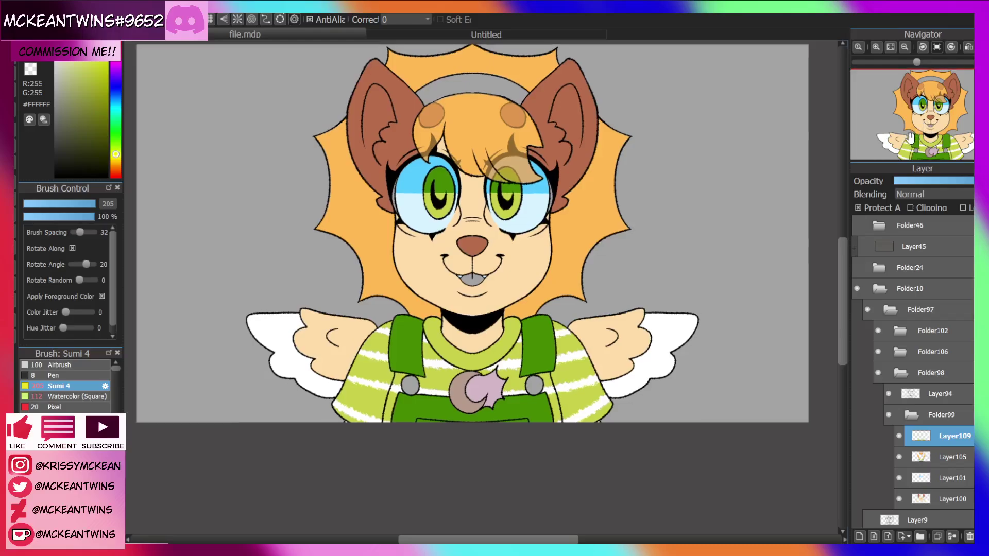
drag(926, 115, 931, 135)
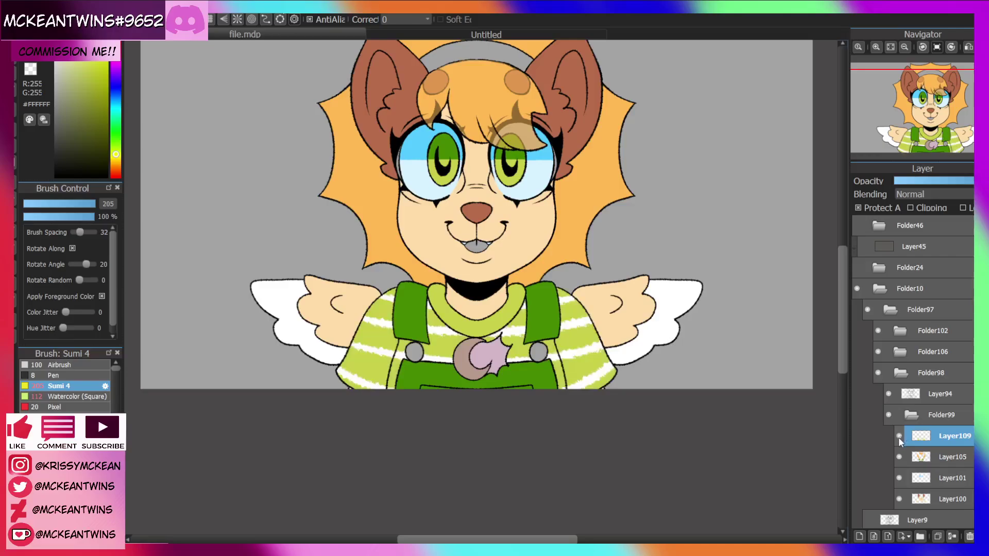
click(950, 47)
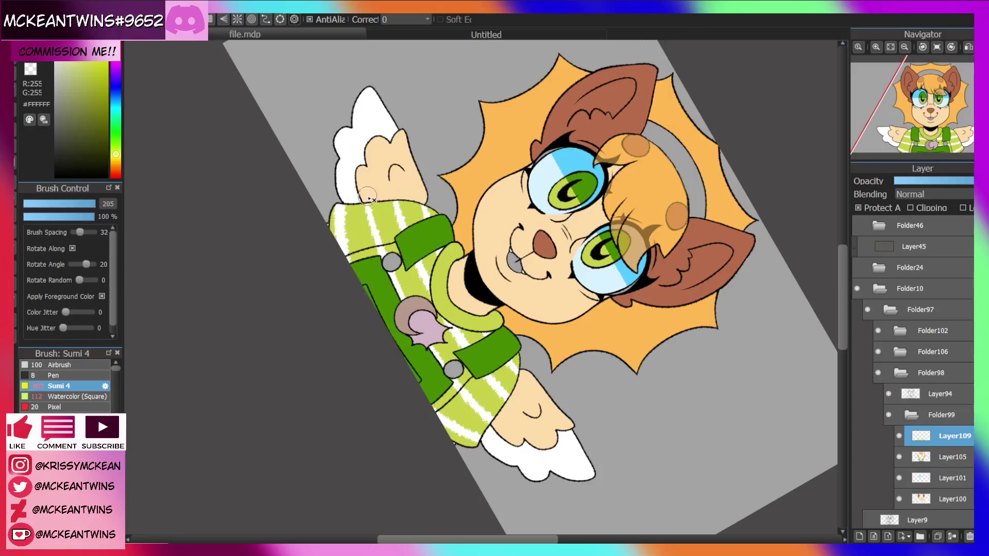
click(951, 47)
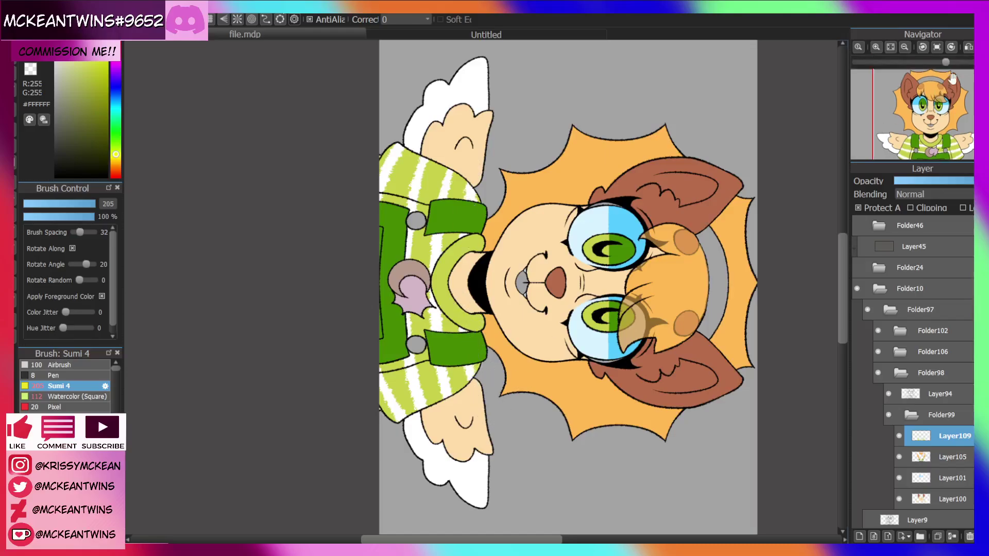
click(937, 46)
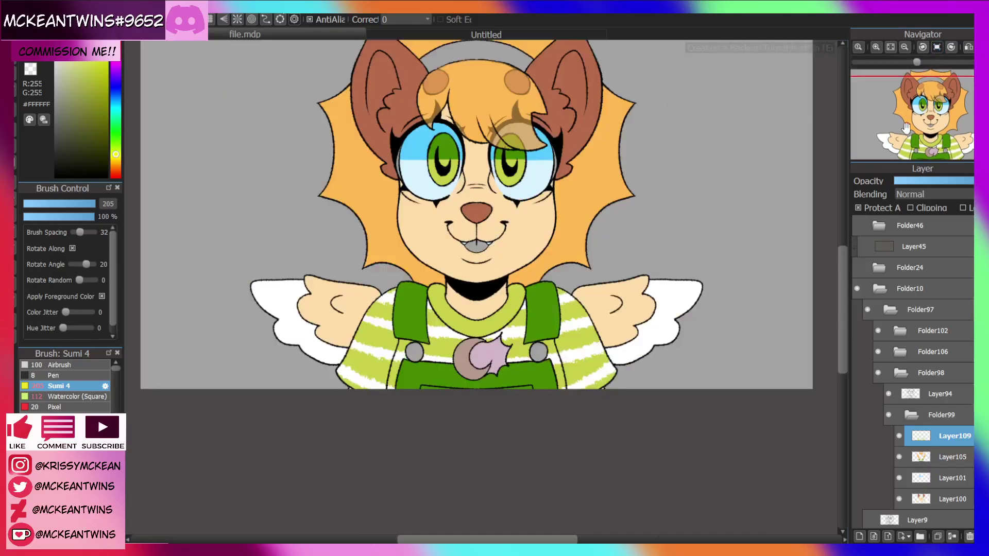
drag(926, 125, 923, 131)
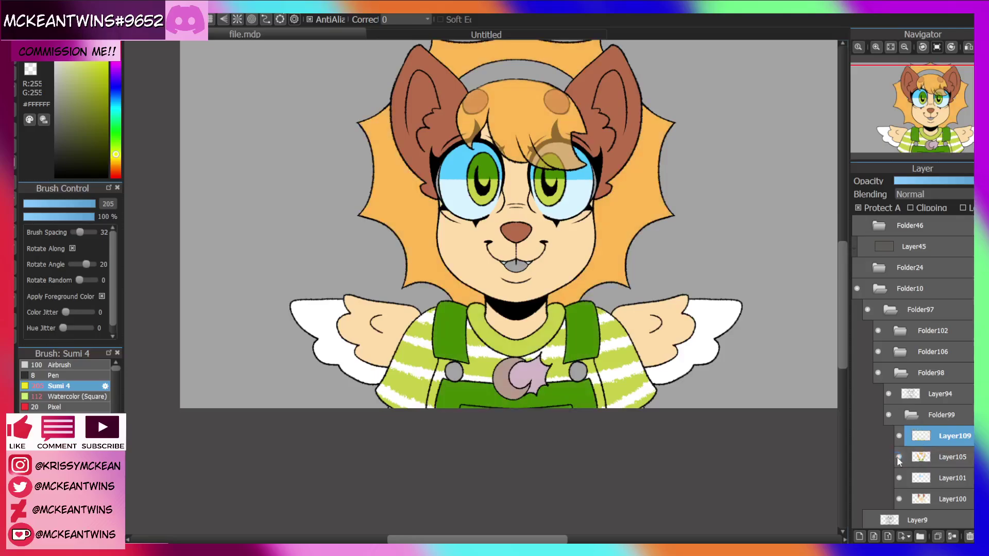
Sample the pale lilac from the chest emblem and fill both round overall buttons on Layer105.
click(935, 457)
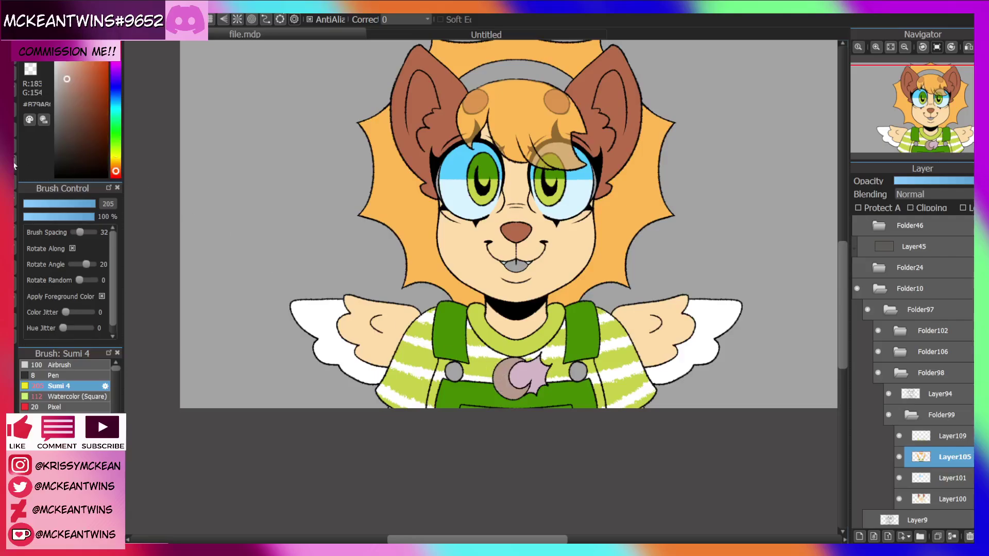
right_click(530, 377)
click(16, 147)
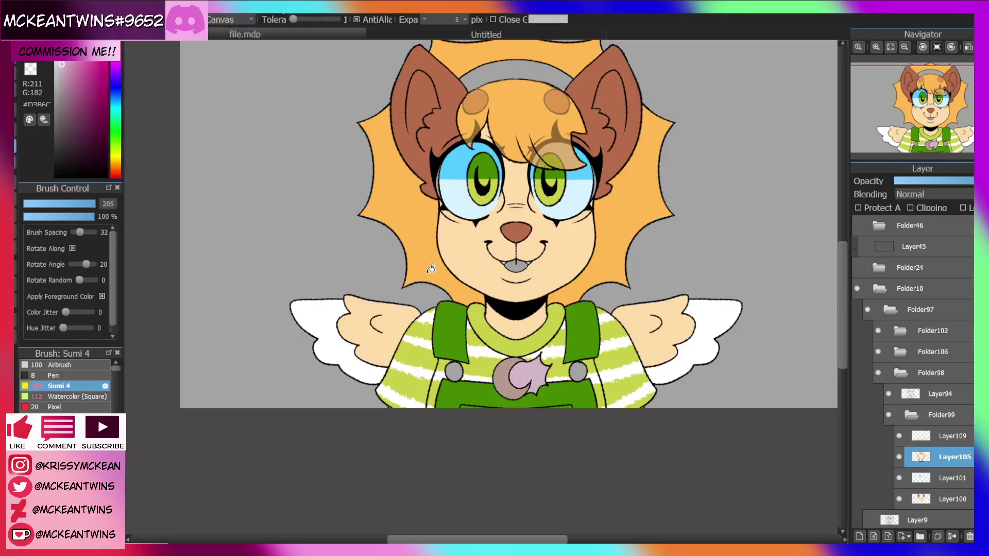
click(458, 370)
click(578, 371)
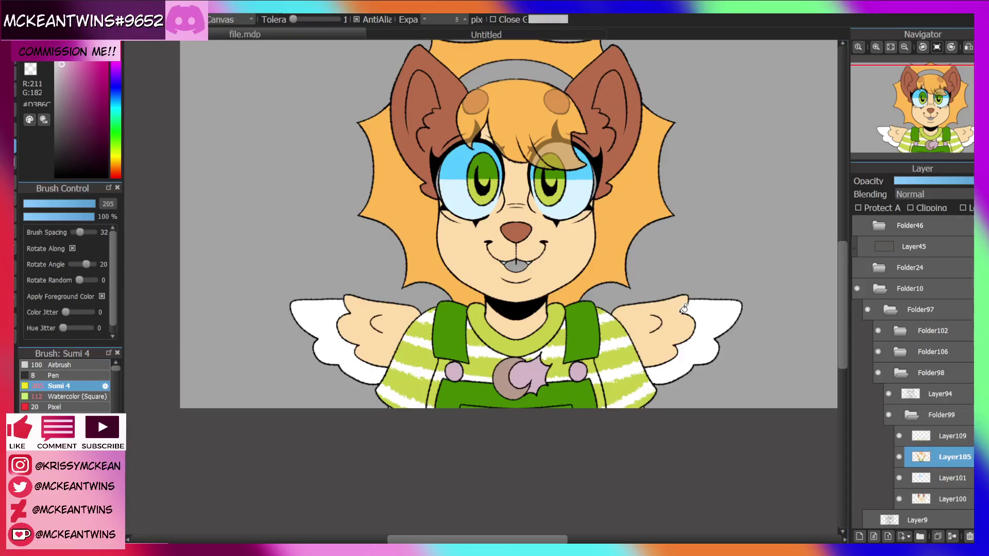
drag(953, 111, 931, 112)
Sample the pale peach from the face with Layer105 active and set the Sumi 4 brush to size 38.
click(910, 414)
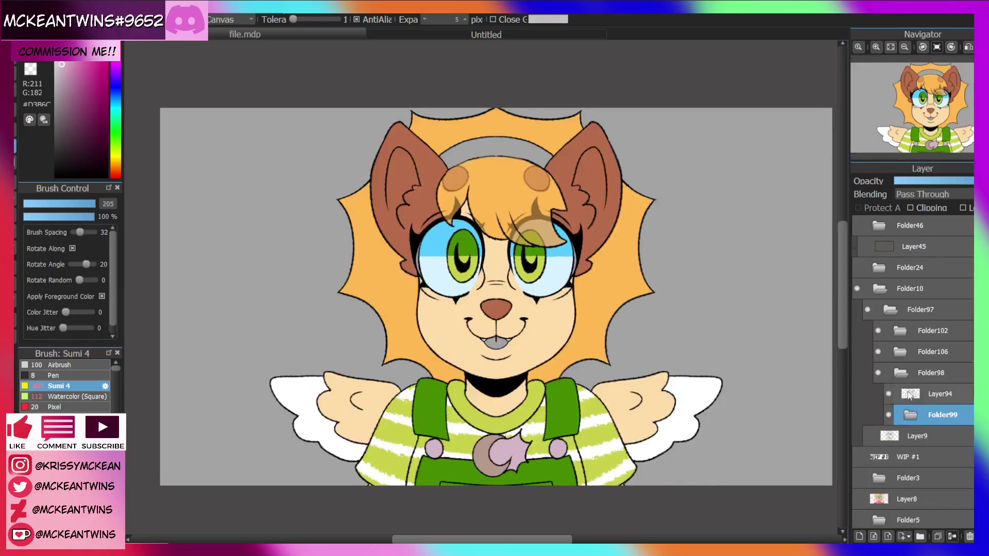
click(910, 416)
click(939, 457)
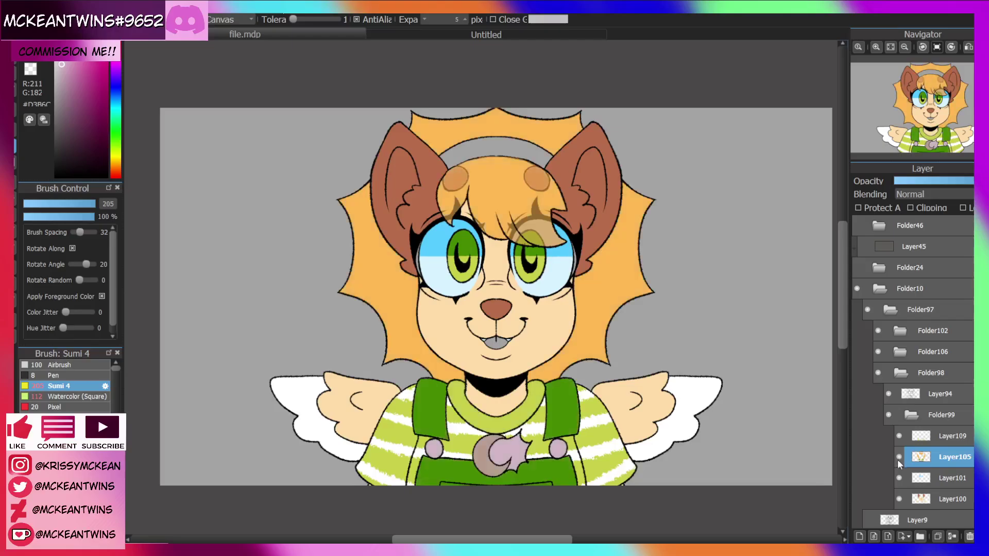
click(876, 48)
drag(939, 111, 930, 111)
click(904, 48)
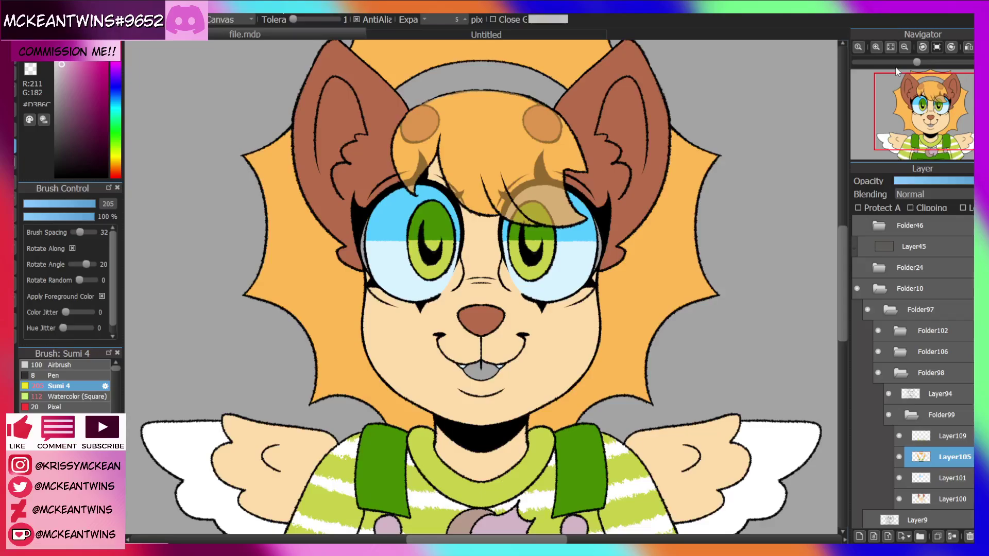
click(557, 343)
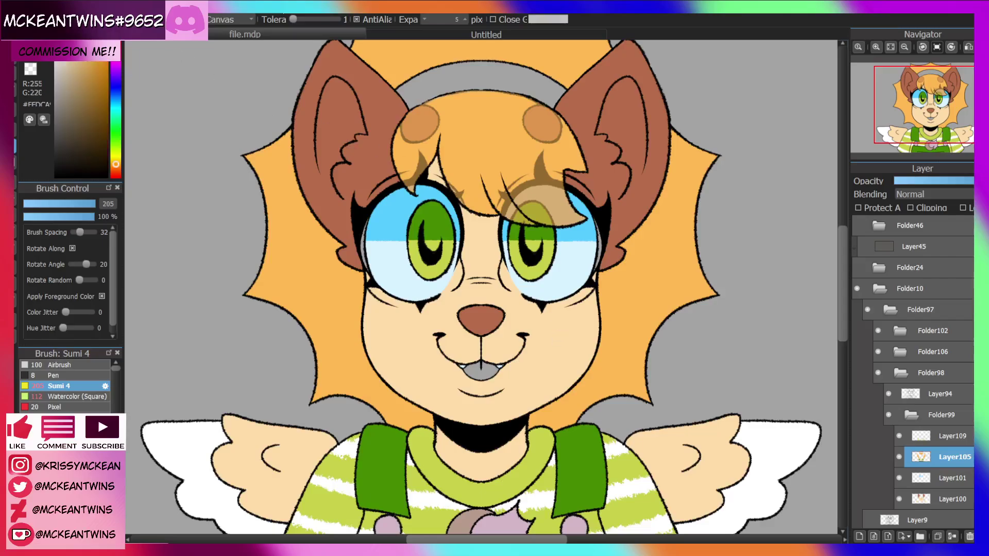
key(b)
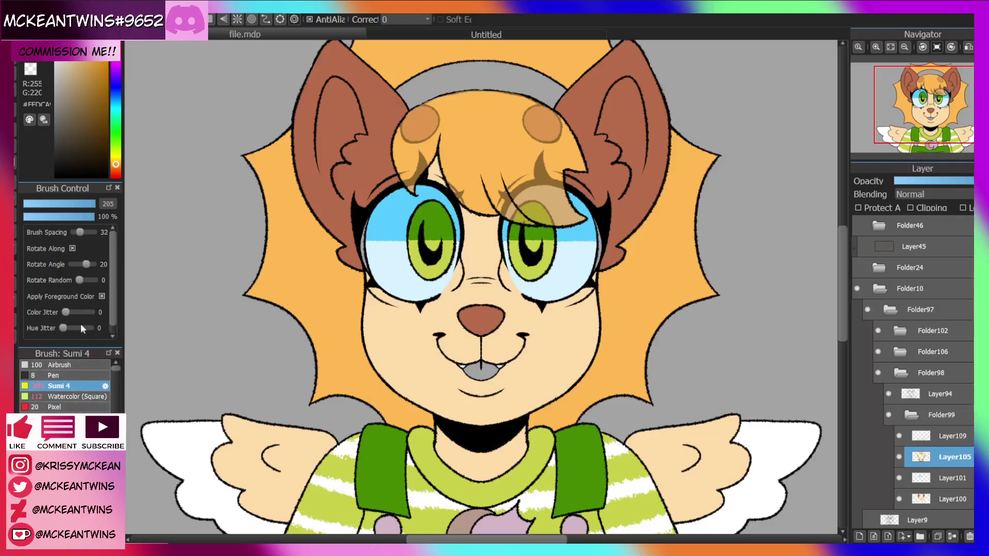
click(72, 204)
drag(593, 360, 623, 285)
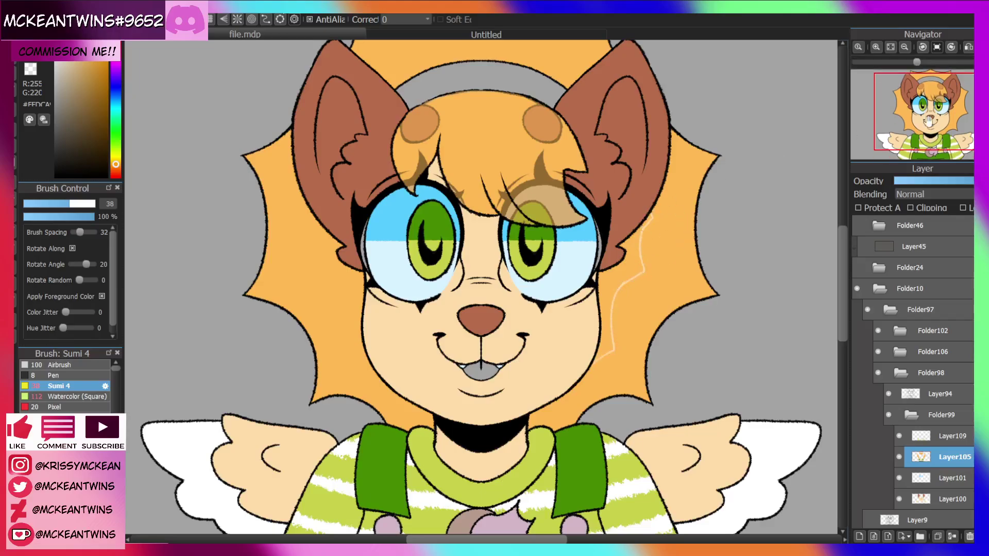
scroll(733, 88, up, 2)
mouse_move(586, 130)
mouse_down()
mouse_move(535, 91)
mouse_move(484, 97)
mouse_move(572, 105)
mouse_move(488, 87)
mouse_up()
key(ctrl+z)
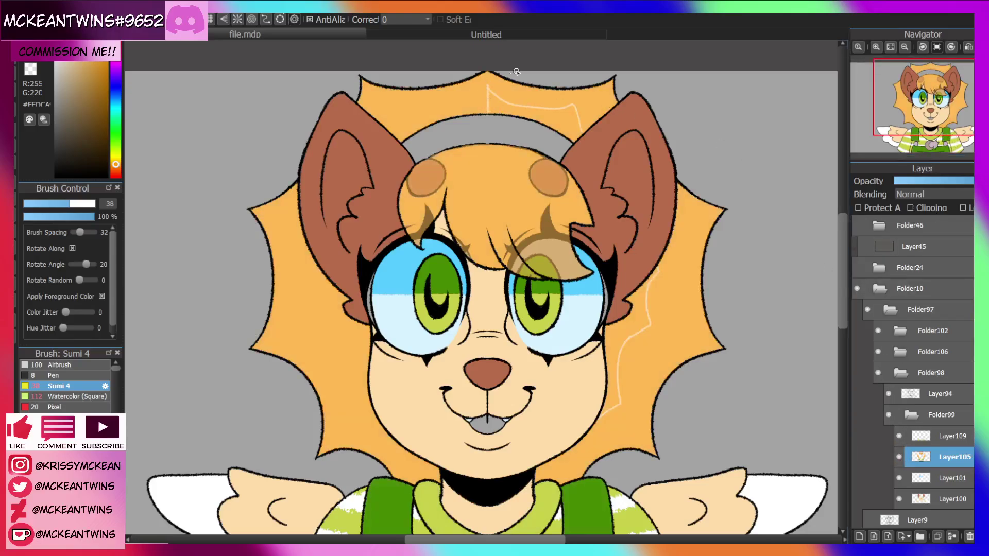
key(ctrl+z)
key(ctrl+z)
Add a clipped layer above Layer105 and draw a peach scalloped inner line following the right half of the mane.
click(899, 457)
click(899, 457)
click(861, 537)
click(911, 208)
mouse_move(593, 441)
mouse_down()
mouse_move(622, 435)
mouse_move(663, 319)
mouse_up()
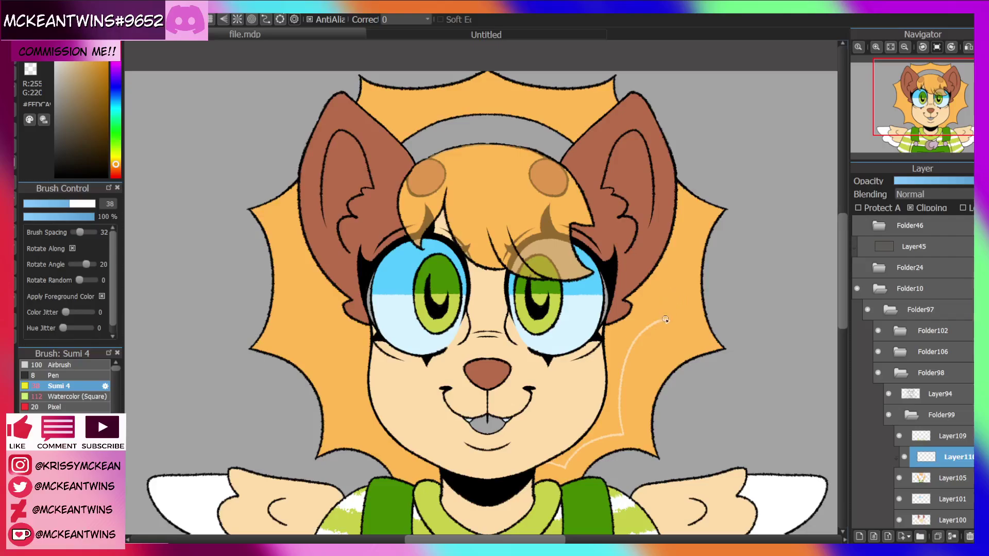
drag(566, 114, 484, 83)
Mirror a duplicate of the peach line layer onto the left half of the mane and merge both line layers into one clipped layer.
click(940, 537)
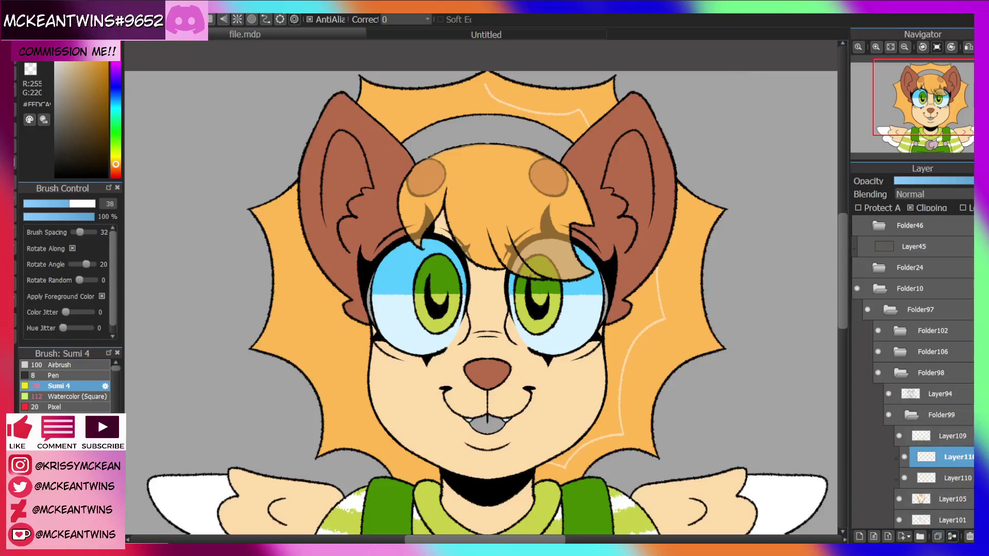
click(107, 305)
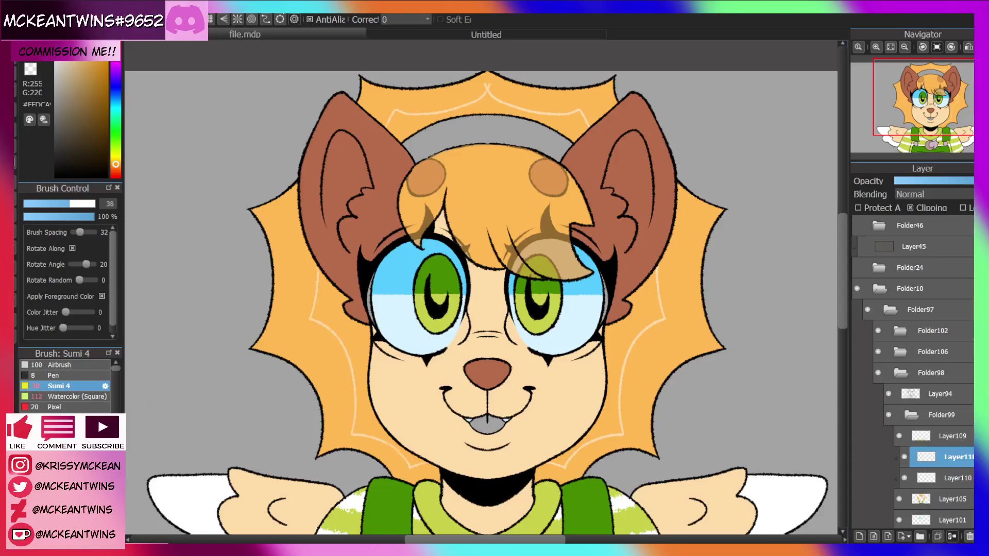
click(15, 149)
click(15, 60)
key(z)
click(945, 209)
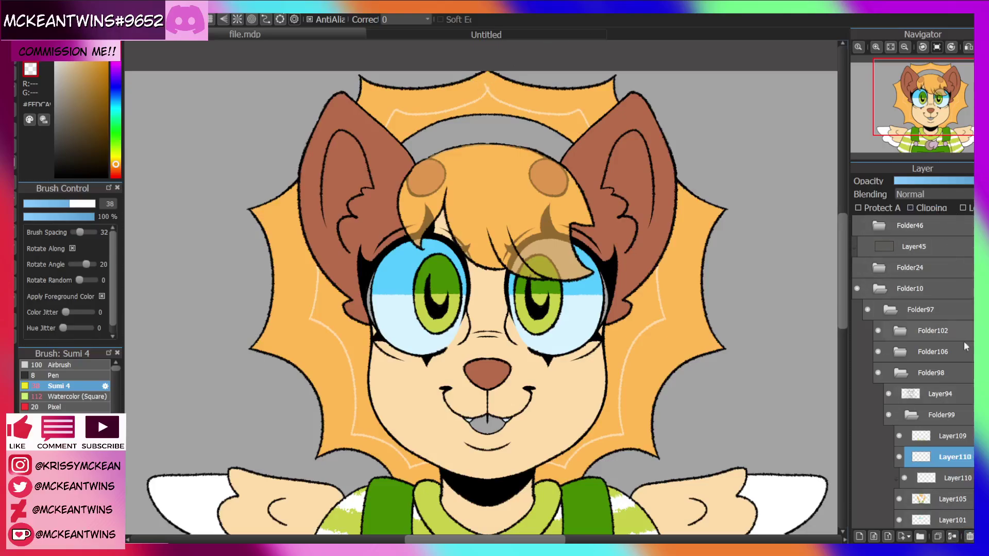
click(952, 537)
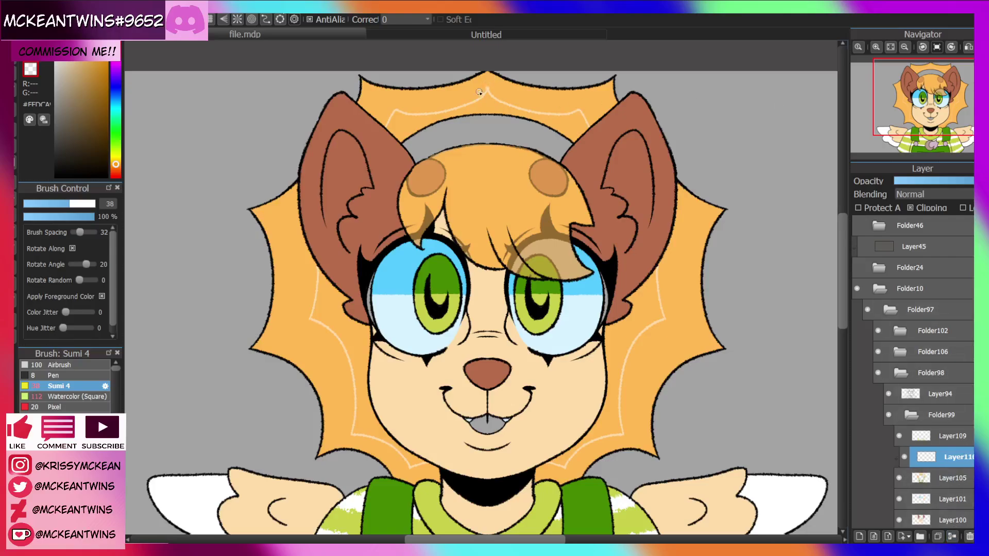
Fill the mane areas inside the scalloped line with pale peach at the top and on both sides.
click(14, 148)
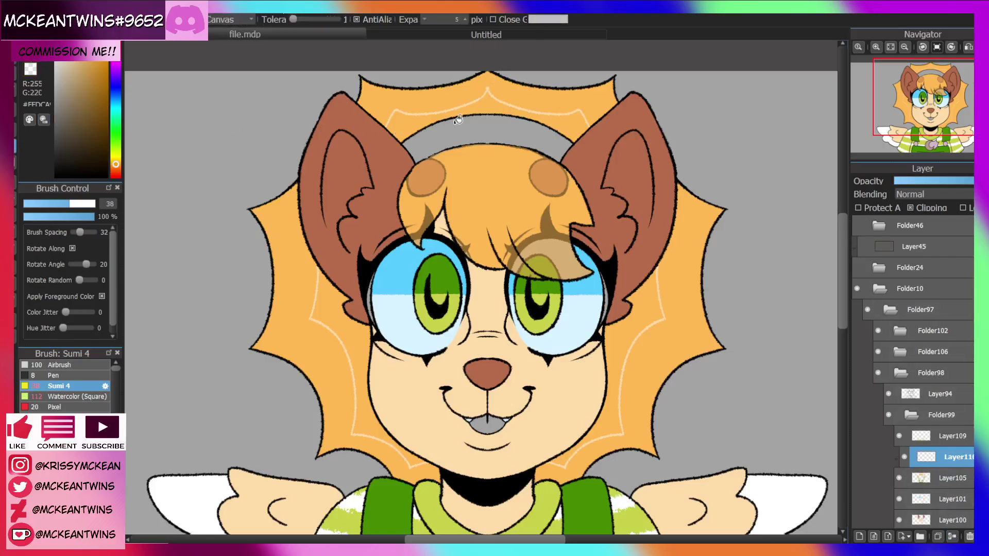
click(561, 116)
click(588, 458)
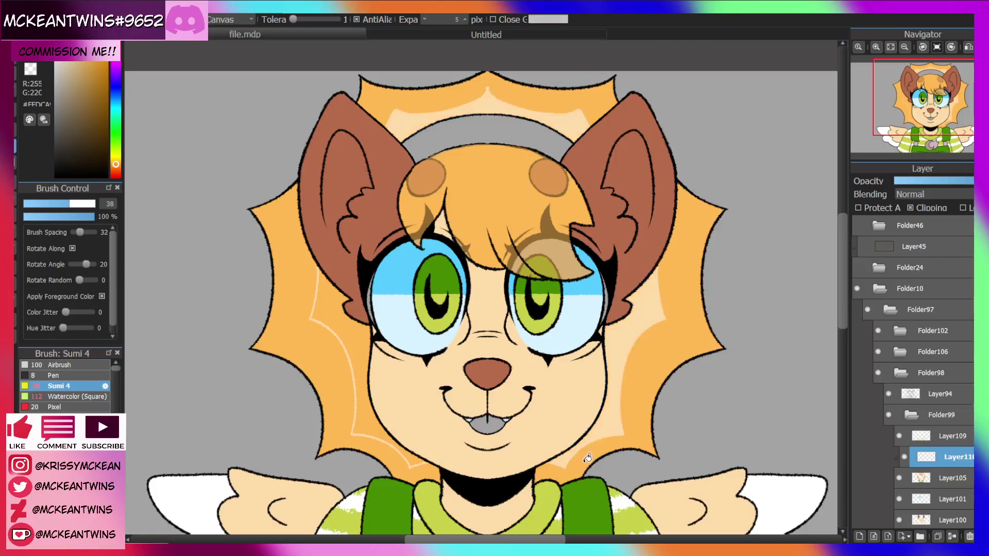
click(370, 403)
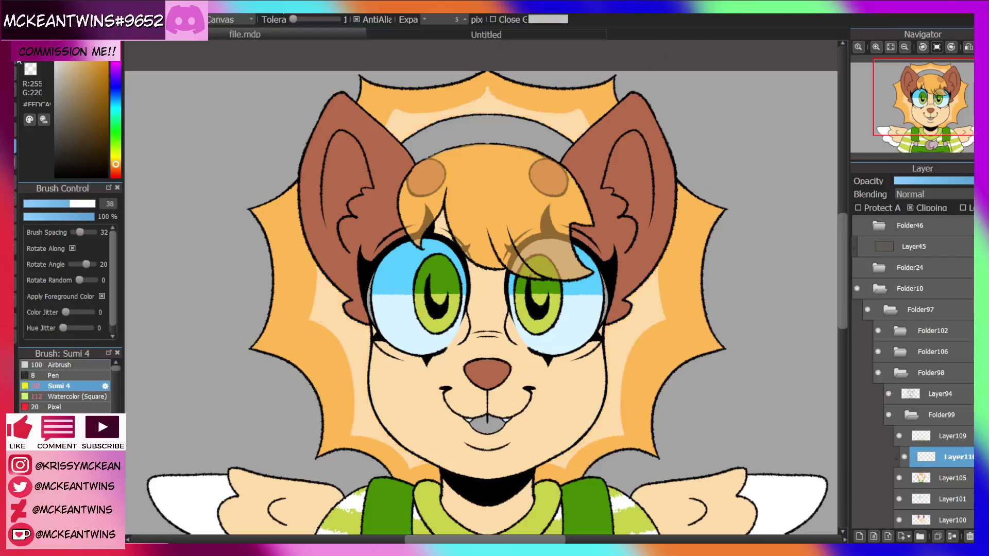
Erase ragged notches into the peach inner mane's edge all around, using the Sumi 4 brush with transparent colour at size 126.
click(16, 62)
click(30, 71)
drag(80, 204, 94, 204)
mouse_move(657, 339)
mouse_down()
mouse_move(633, 337)
mouse_move(637, 325)
mouse_move(653, 346)
mouse_move(643, 359)
mouse_move(629, 353)
mouse_move(633, 444)
mouse_move(605, 445)
mouse_move(630, 391)
mouse_up()
drag(659, 276, 674, 304)
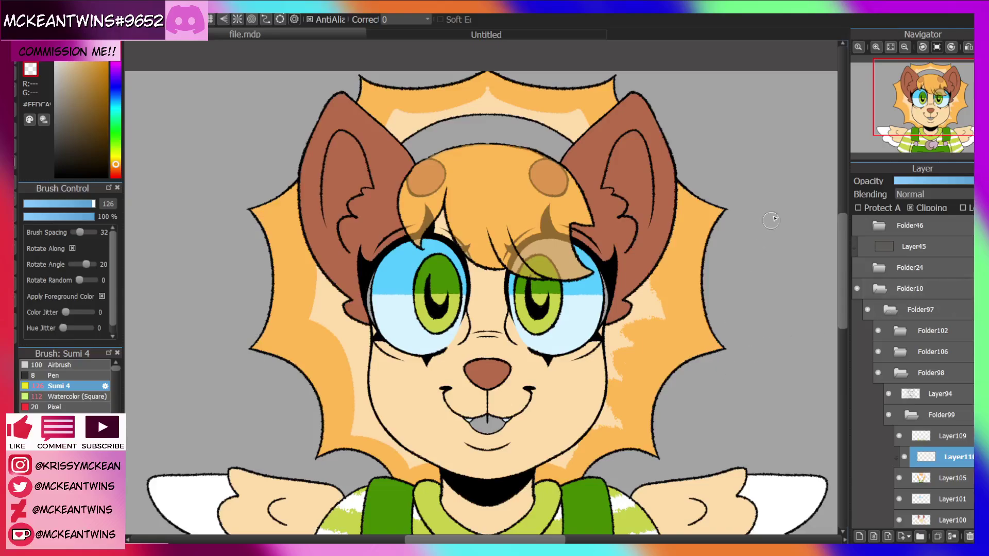
mouse_move(541, 110)
mouse_down()
mouse_move(575, 82)
mouse_move(515, 110)
mouse_move(492, 80)
mouse_up()
drag(447, 110, 470, 104)
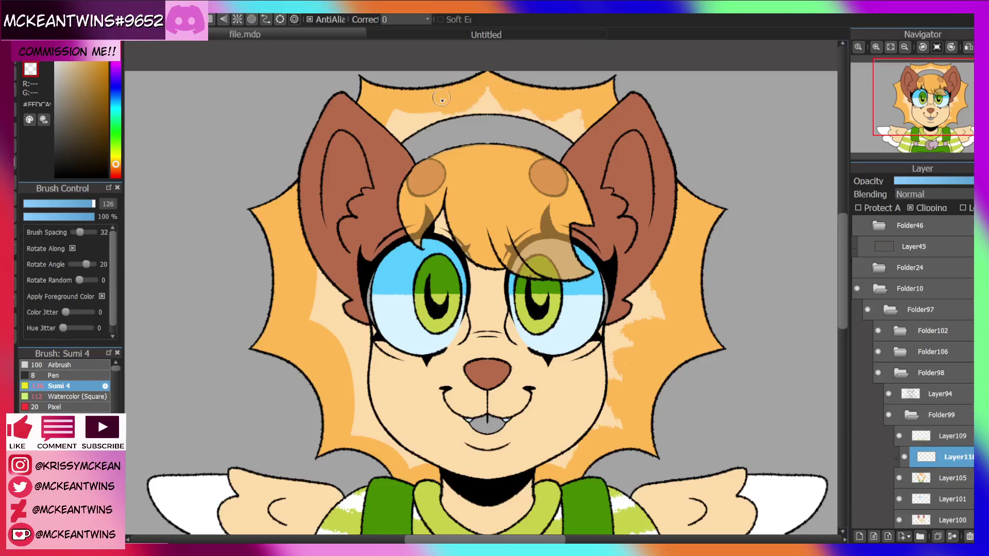
drag(405, 108, 428, 110)
drag(933, 118, 909, 101)
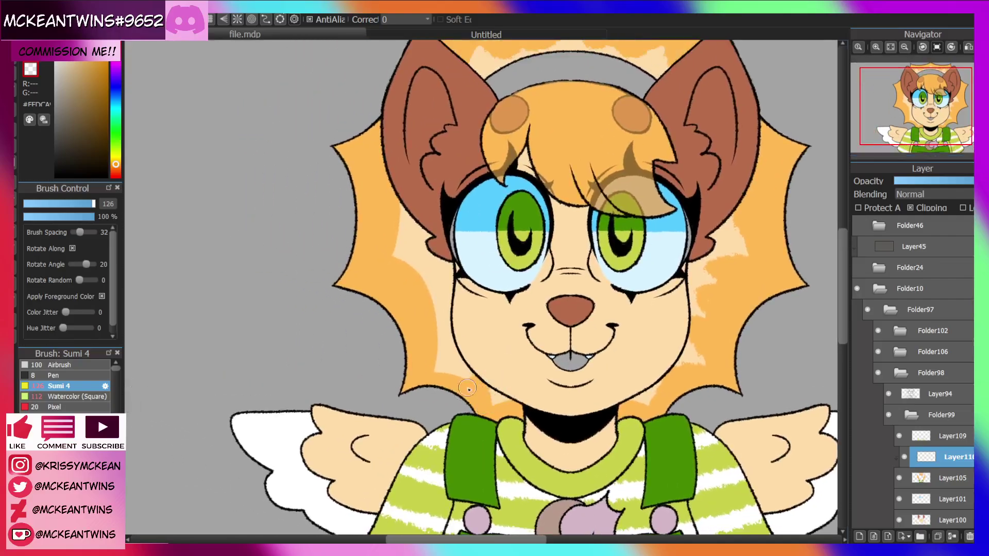
mouse_move(472, 380)
mouse_down()
mouse_move(429, 349)
mouse_move(434, 361)
mouse_move(437, 296)
mouse_move(427, 273)
mouse_move(406, 277)
mouse_move(435, 295)
mouse_move(402, 261)
mouse_move(389, 212)
mouse_up()
mouse_move(927, 103)
mouse_down()
mouse_move(914, 105)
mouse_move(928, 100)
mouse_up()
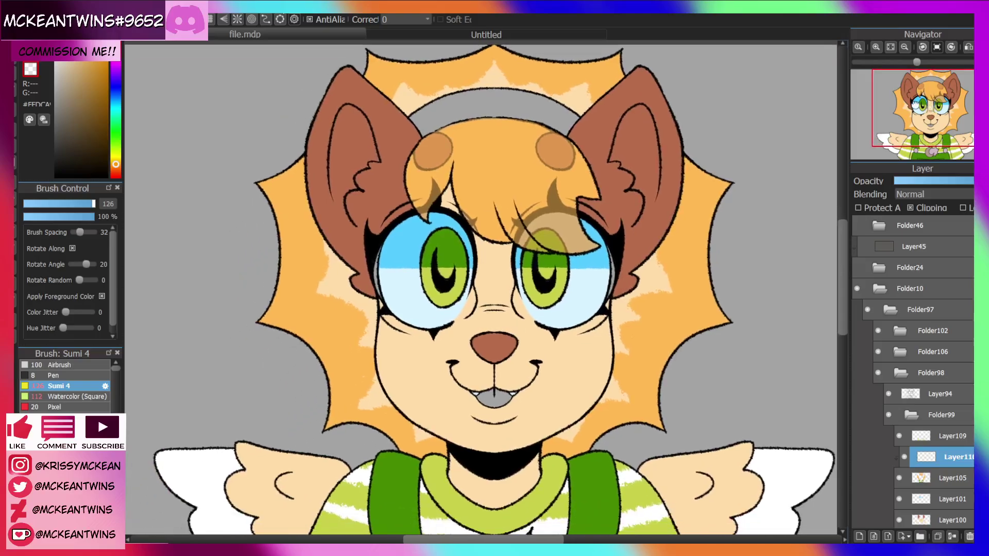
Pick white from the wing and try painting a white border along the mane's right outer edge on the existing peach layer.
alt+click(195, 475)
mouse_move(732, 182)
mouse_down()
mouse_move(704, 260)
mouse_move(725, 324)
mouse_move(734, 178)
mouse_move(726, 322)
mouse_up()
drag(934, 109, 934, 120)
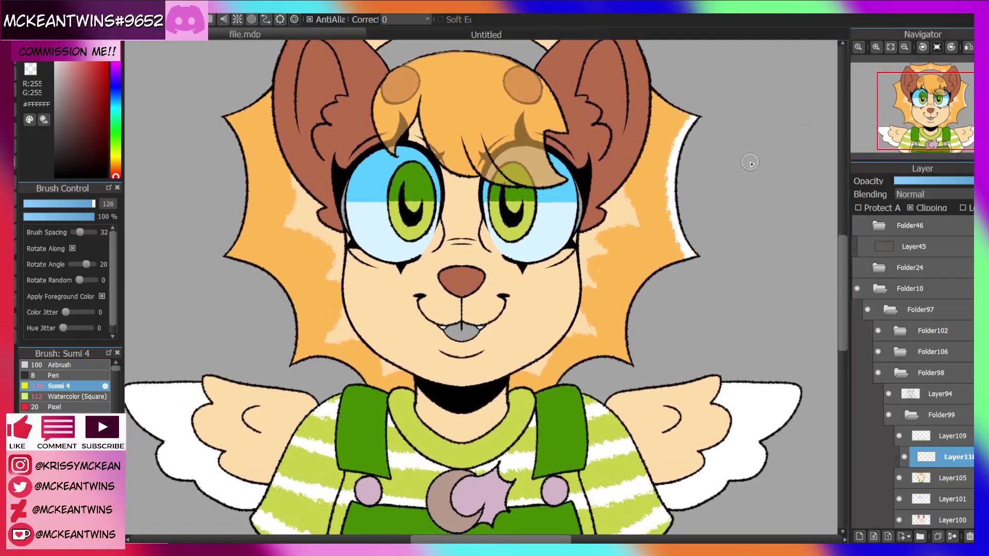
mouse_move(627, 350)
mouse_down()
mouse_move(634, 290)
mouse_move(696, 250)
mouse_up()
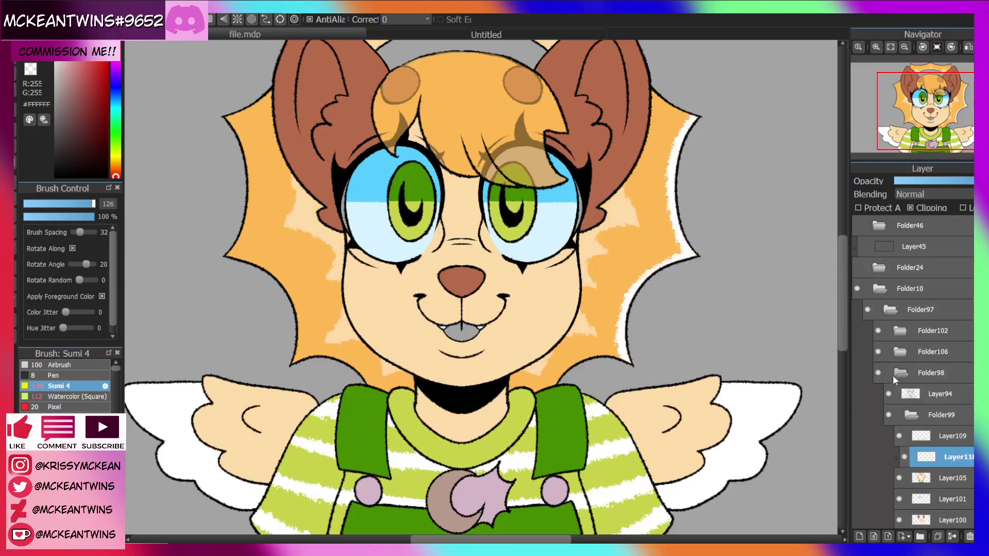
key(ctrl+z)
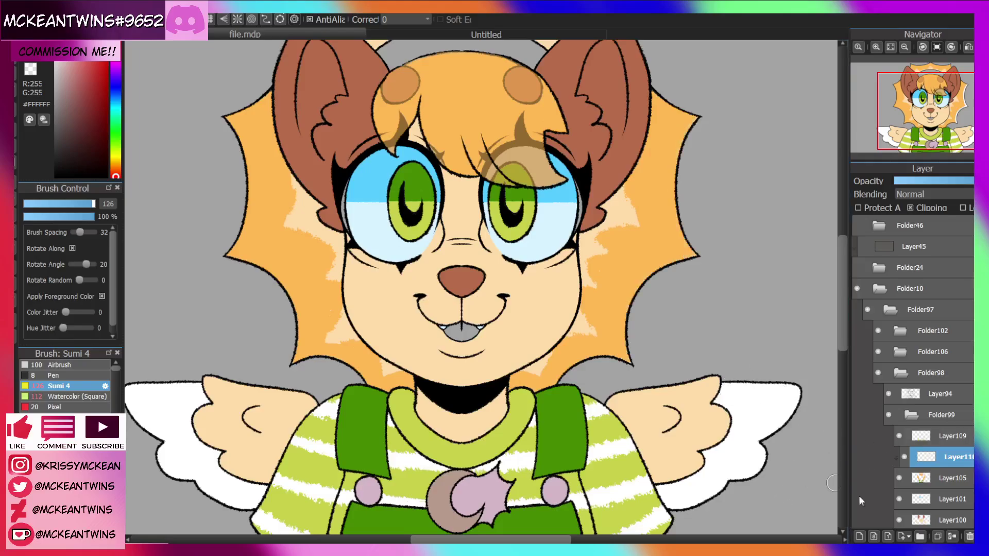
Add a clipped layer above the peach inner-mane layer and paint a ragged white border along the mane's right outer edge.
click(874, 537)
click(910, 207)
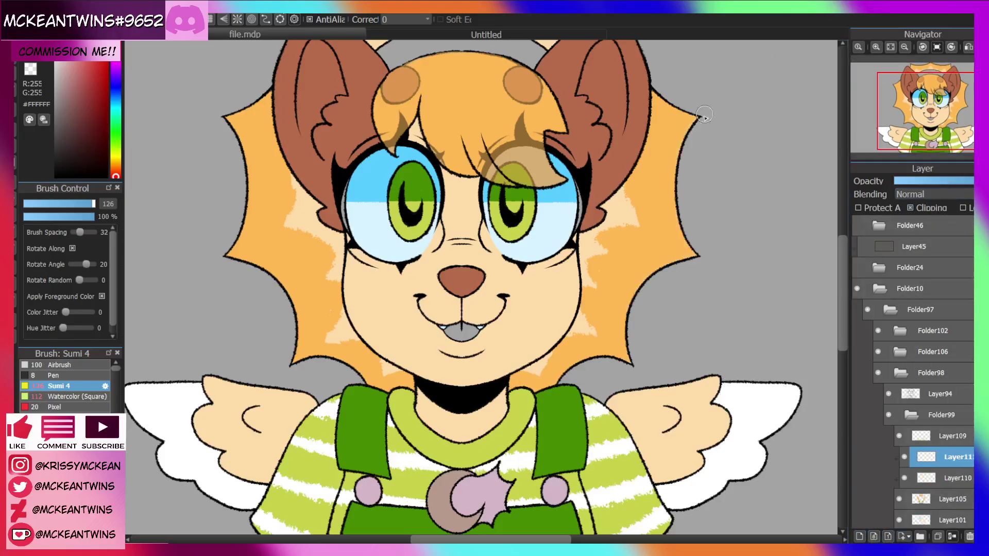
mouse_move(698, 114)
mouse_down()
mouse_move(693, 258)
mouse_move(670, 157)
mouse_move(705, 263)
mouse_up()
drag(676, 192, 680, 227)
mouse_move(629, 363)
mouse_down()
mouse_move(683, 259)
mouse_move(625, 333)
mouse_move(635, 307)
mouse_move(684, 259)
mouse_move(628, 363)
mouse_move(650, 356)
mouse_move(605, 355)
mouse_move(552, 387)
mouse_up()
drag(950, 105, 936, 101)
drag(640, 202, 678, 222)
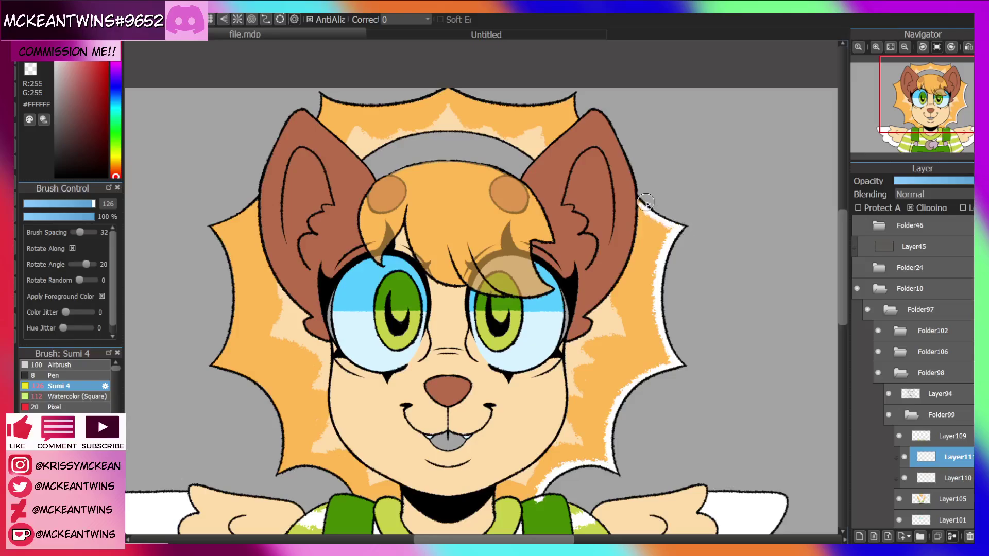
Continue the white border along the right half of the mane's top edge, up to the centre point.
click(30, 71)
click(30, 55)
mouse_move(575, 98)
mouse_down()
mouse_move(573, 114)
mouse_move(572, 103)
mouse_up()
mouse_move(453, 92)
mouse_down()
mouse_move(472, 103)
mouse_move(446, 86)
mouse_move(509, 107)
mouse_move(471, 101)
mouse_move(542, 96)
mouse_move(490, 108)
mouse_move(556, 106)
mouse_up()
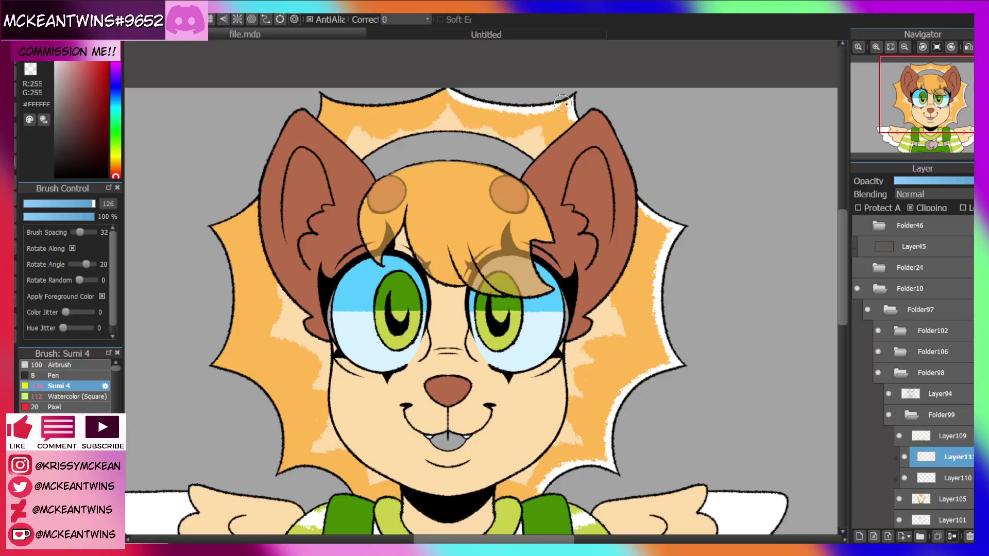
Mirror a duplicate of the white border layer onto the left half of the mane and merge both into one clipped layer.
click(936, 537)
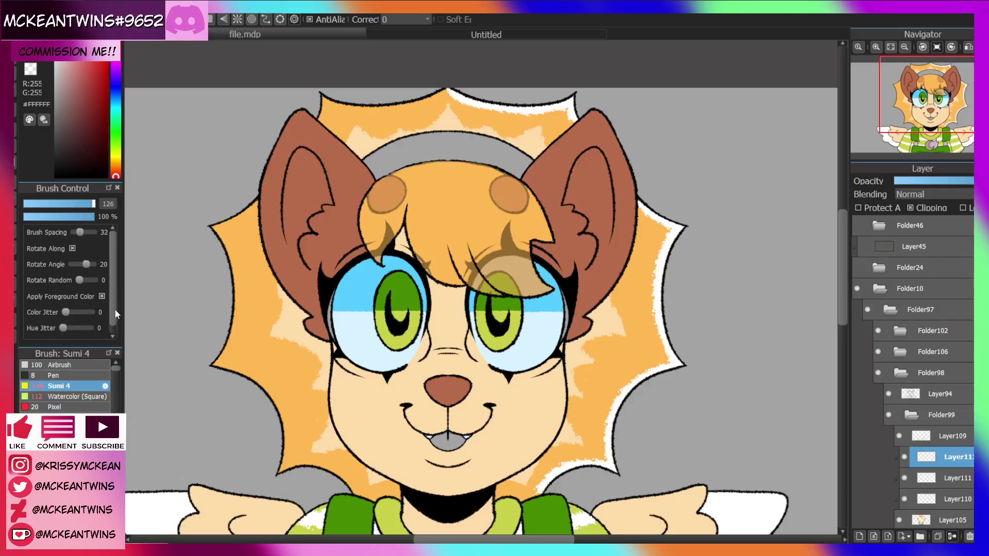
click(204, 323)
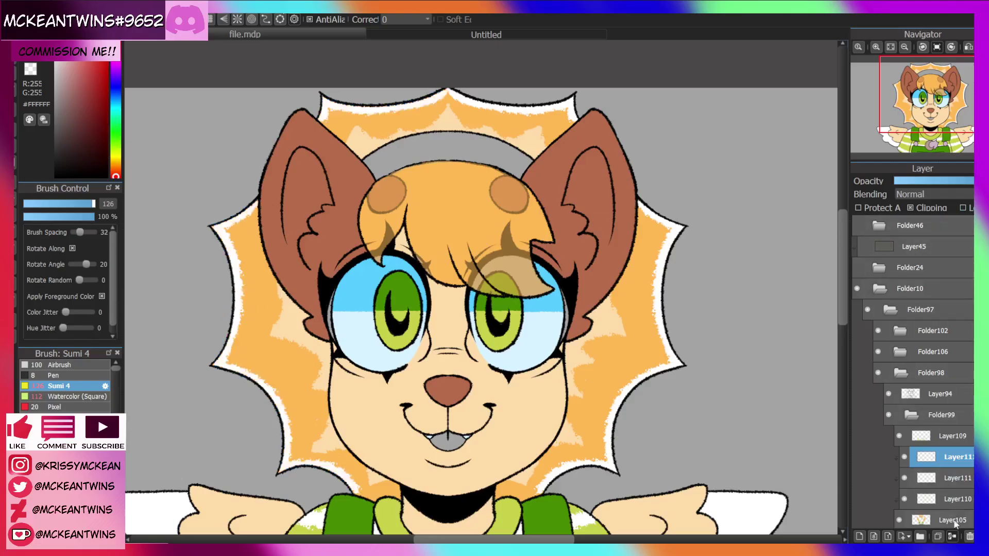
click(910, 208)
click(952, 536)
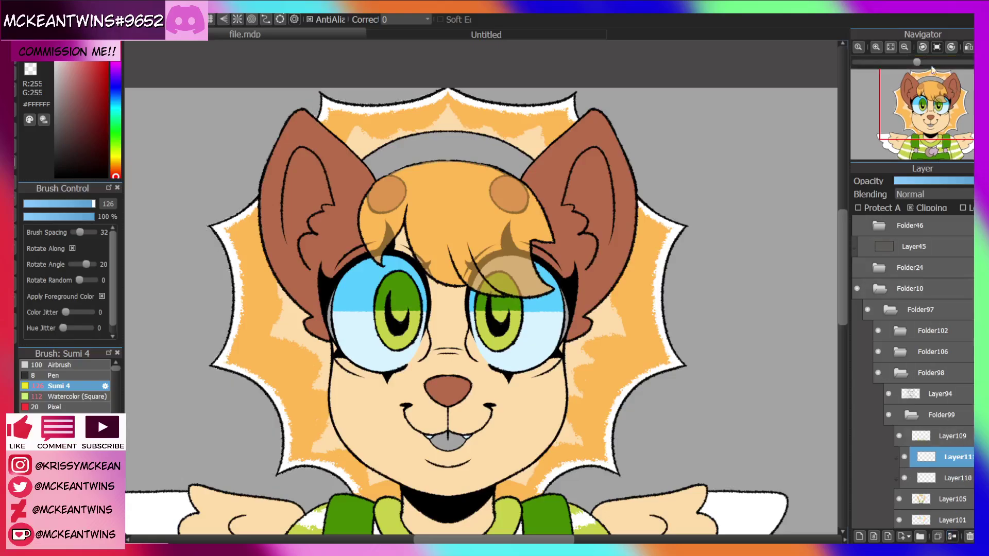
click(891, 47)
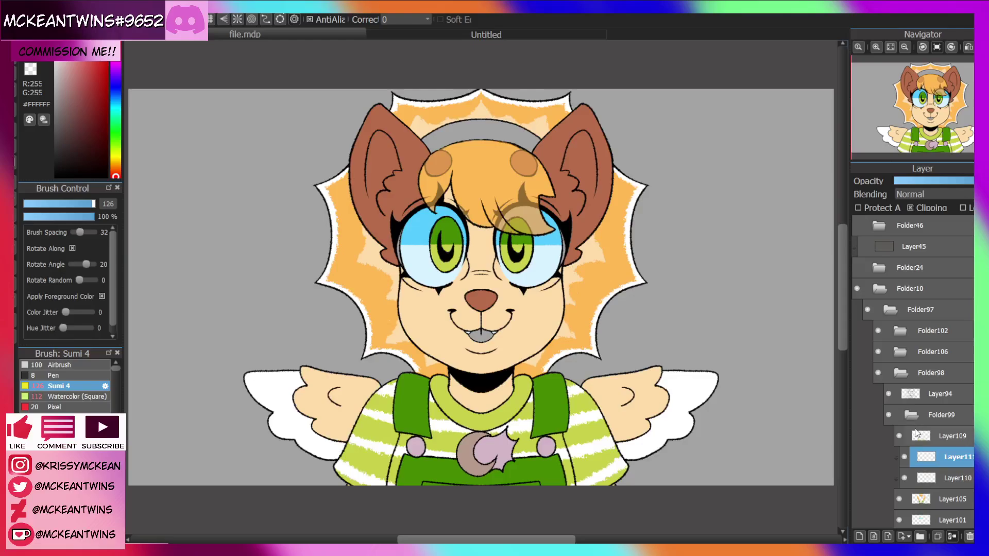
Select Layer105, sample the orange cheek marking in the Untitled reference document, and return to file.mdp.
click(936, 499)
click(501, 35)
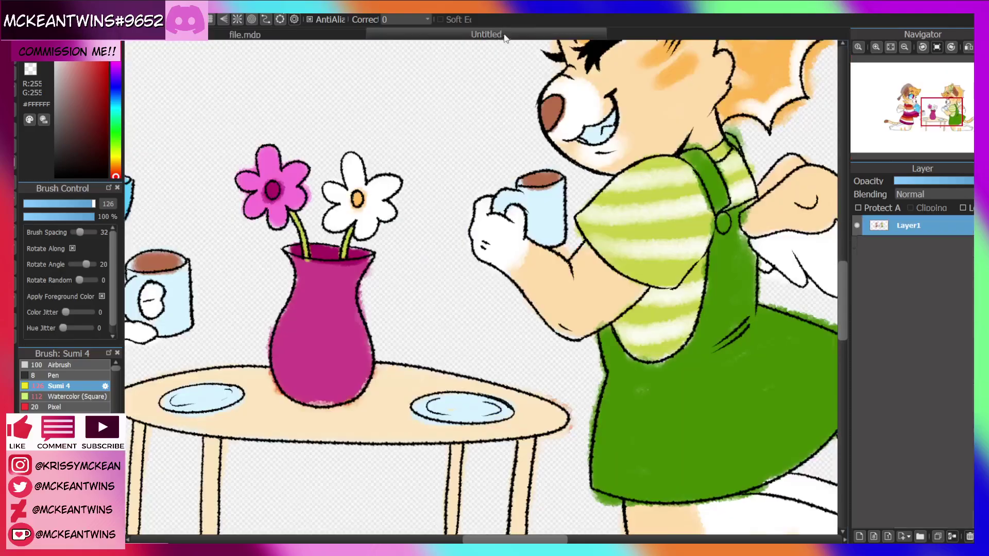
alt+click(671, 75)
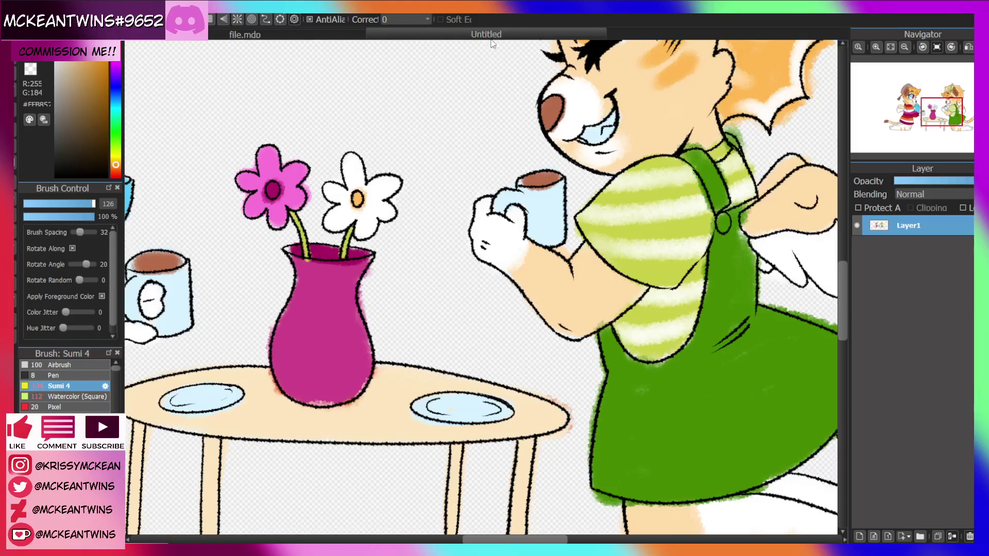
click(276, 35)
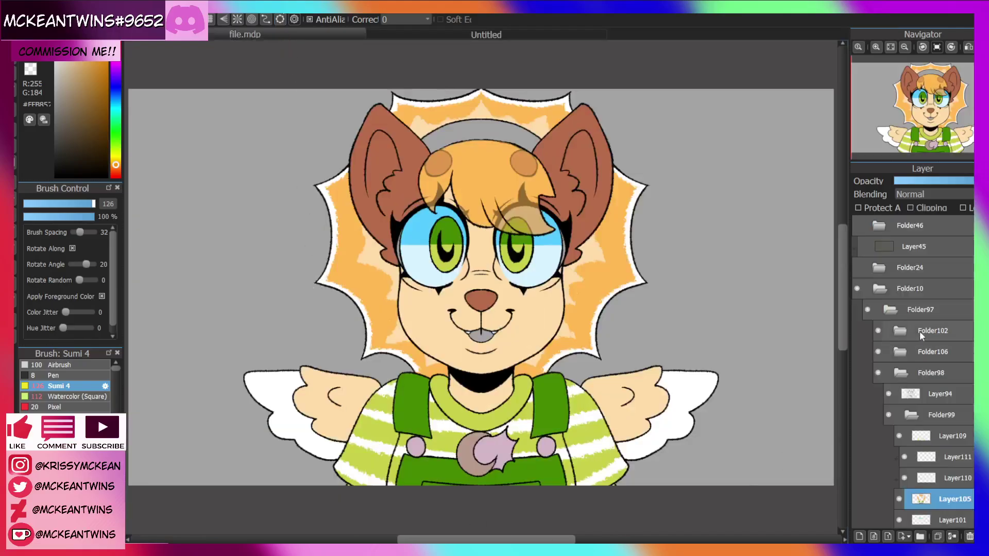
Collapse and hide Folder10, check the other artwork folders, and show Folder72 with the thought-bubble drawing as colour reference.
click(897, 292)
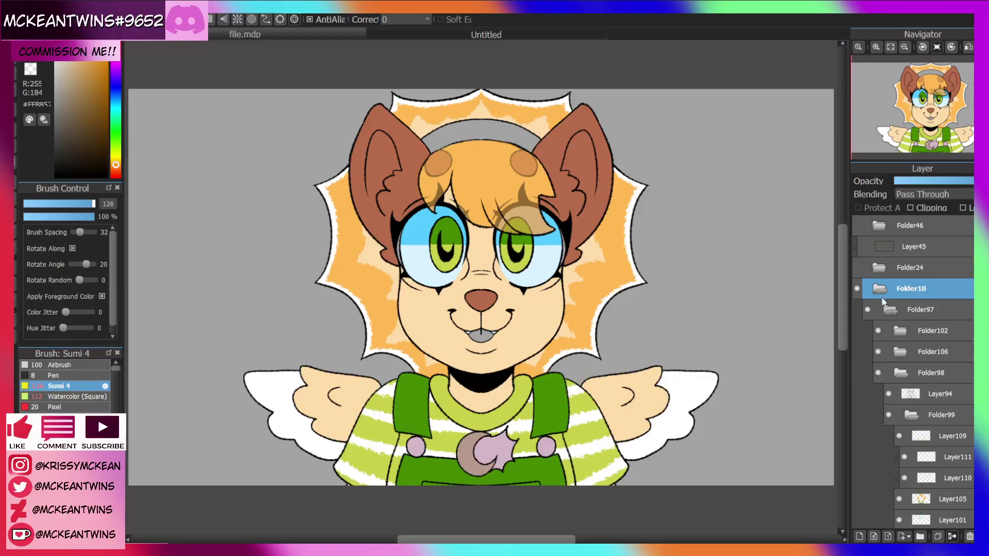
click(880, 291)
click(858, 394)
click(860, 373)
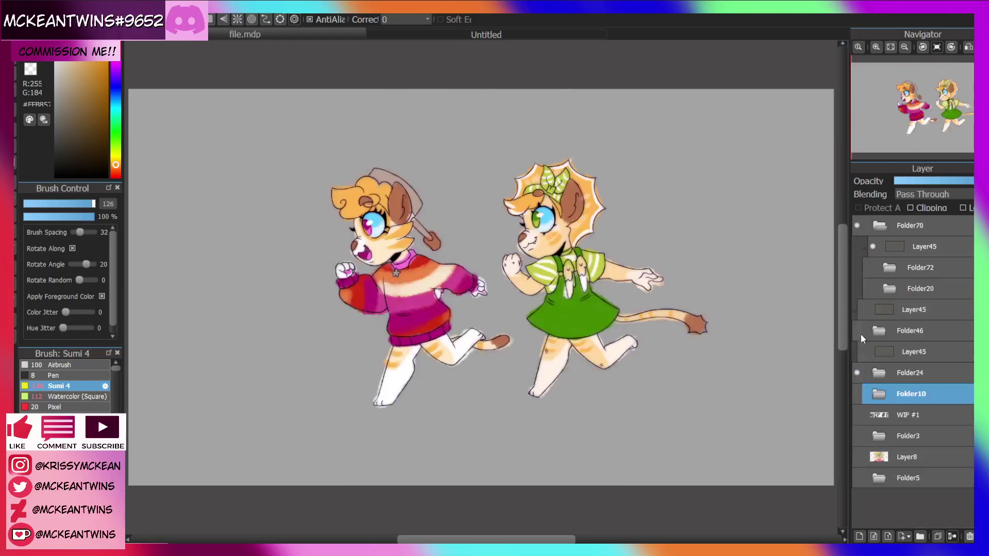
click(858, 373)
click(858, 330)
click(858, 329)
click(869, 287)
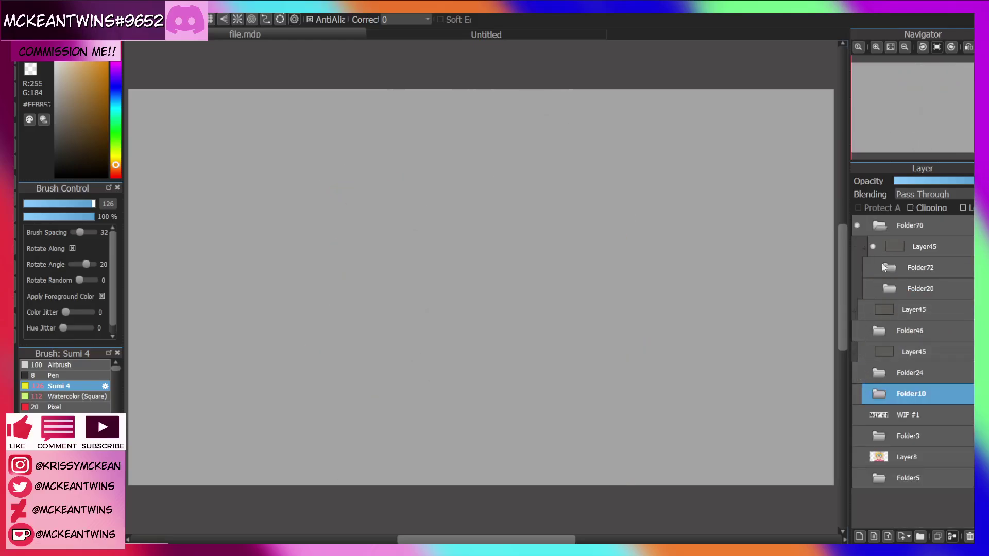
click(867, 268)
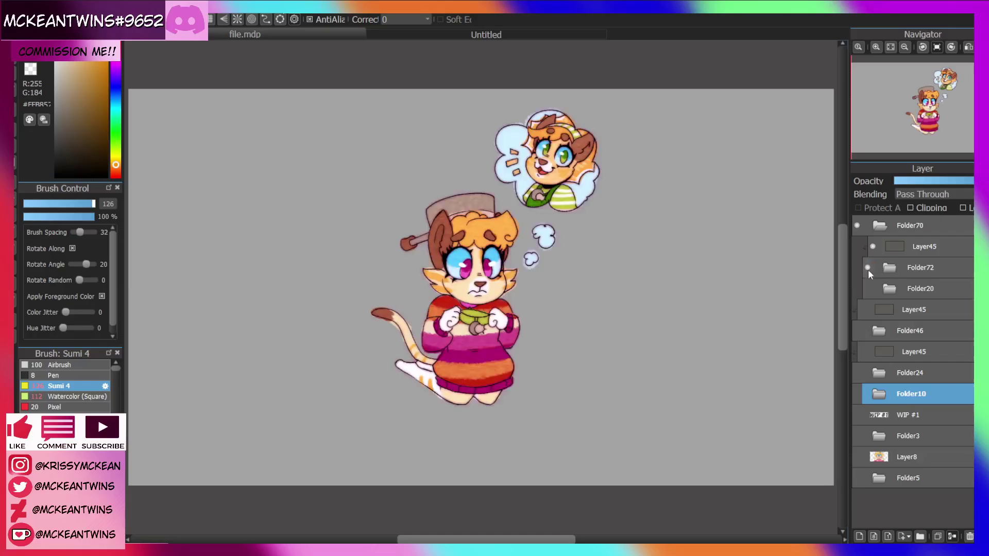
Sample the red of the tongue from the character inside the thought bubble.
alt+click(542, 169)
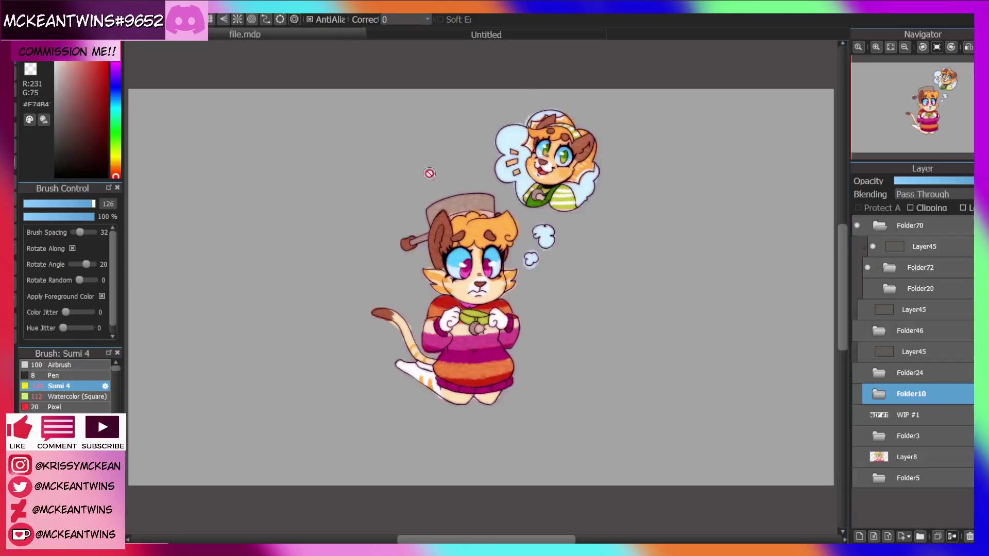
click(876, 47)
click(876, 47)
click(876, 47)
drag(941, 101, 946, 84)
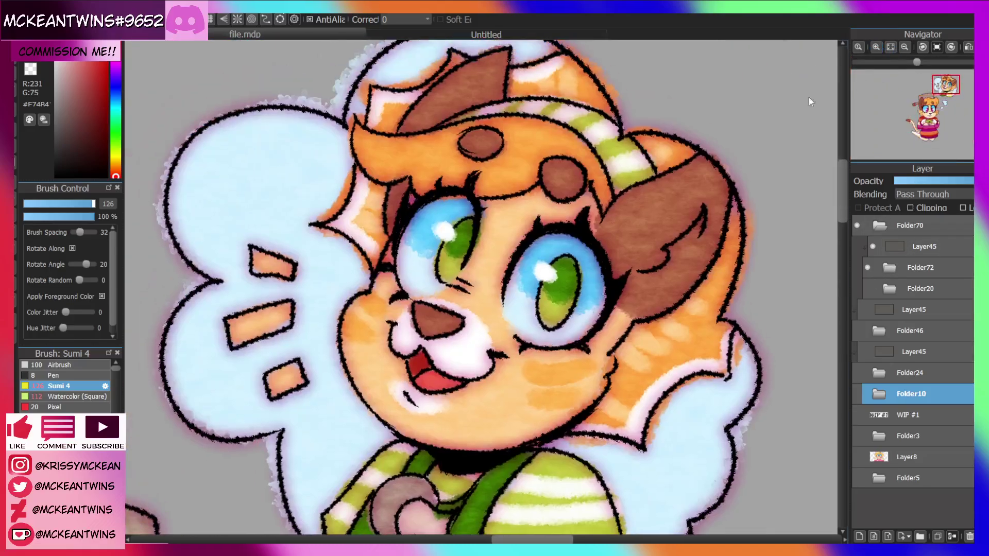
alt+click(436, 375)
click(890, 47)
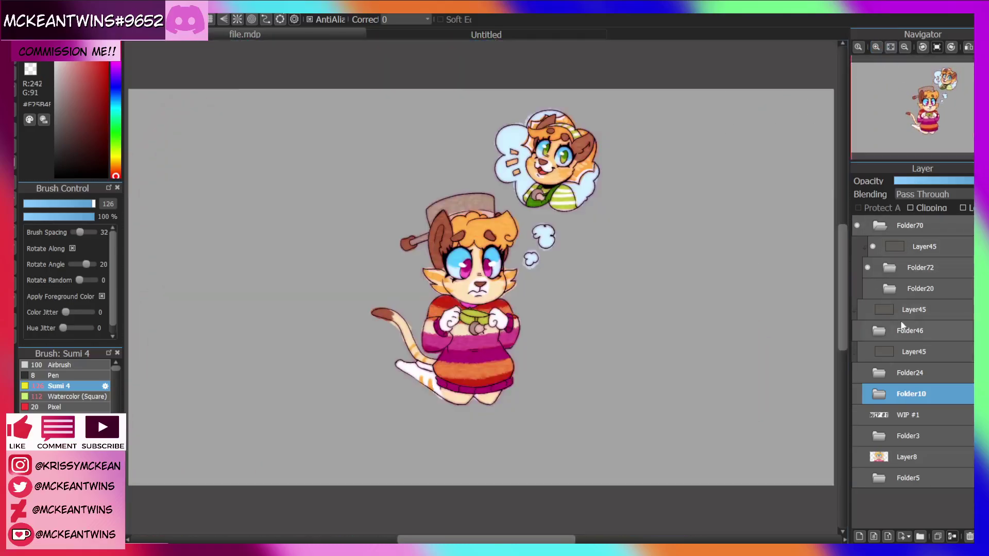
Hide the reference artwork folders and make Folder10 with the winged character visible and expanded again.
click(868, 267)
click(884, 224)
click(857, 267)
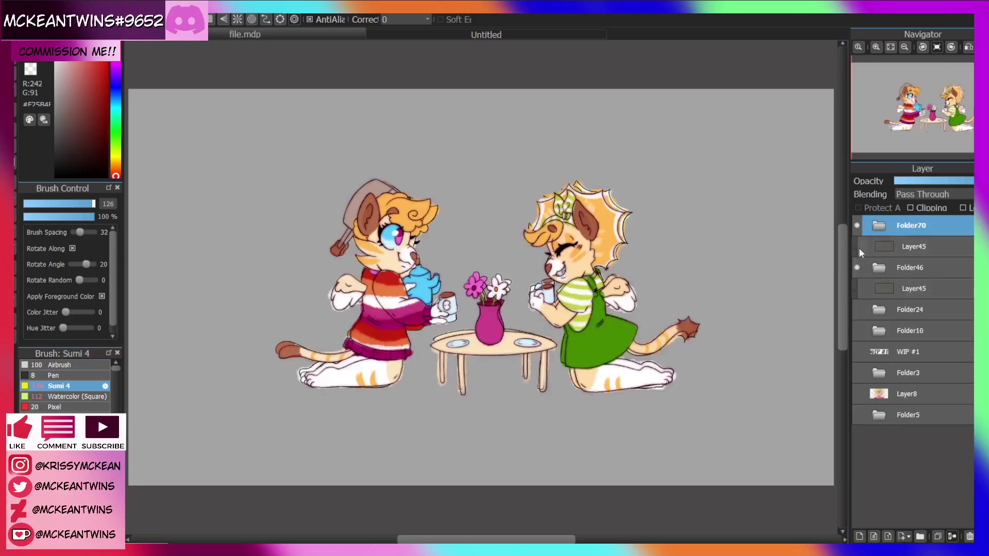
click(857, 312)
click(857, 267)
click(857, 352)
click(857, 331)
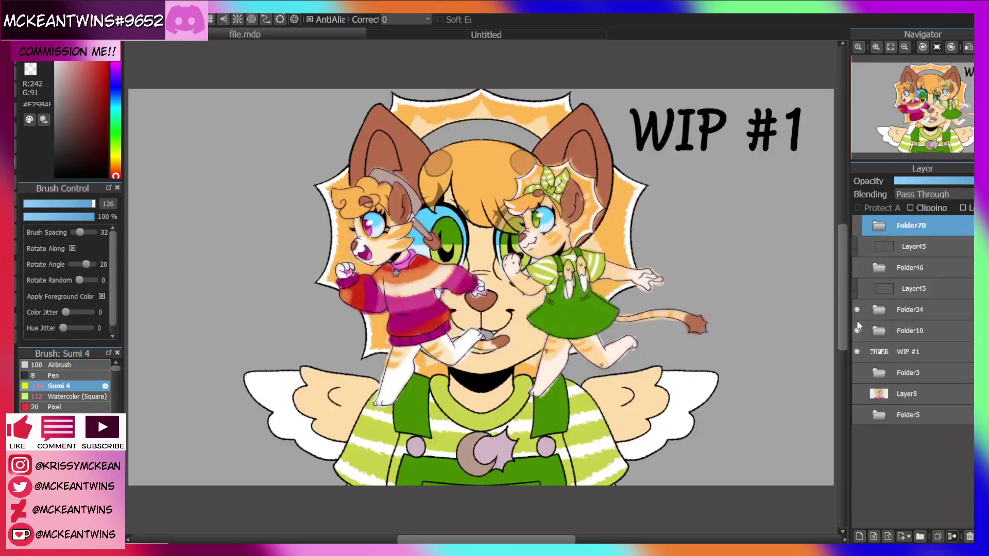
click(857, 310)
click(884, 330)
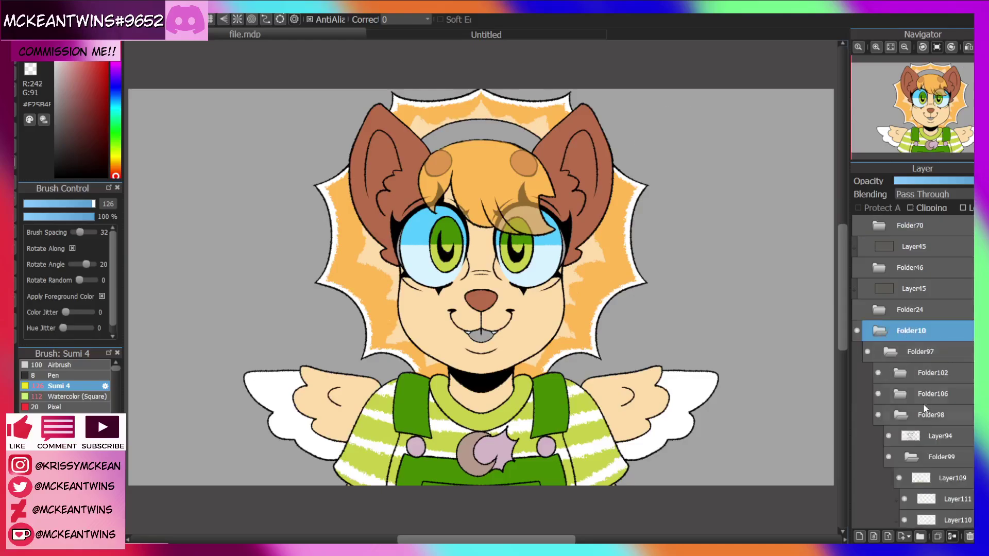
Fill the tongue with the sampled red on Layer105.
scroll(927, 413, down, 2)
click(935, 503)
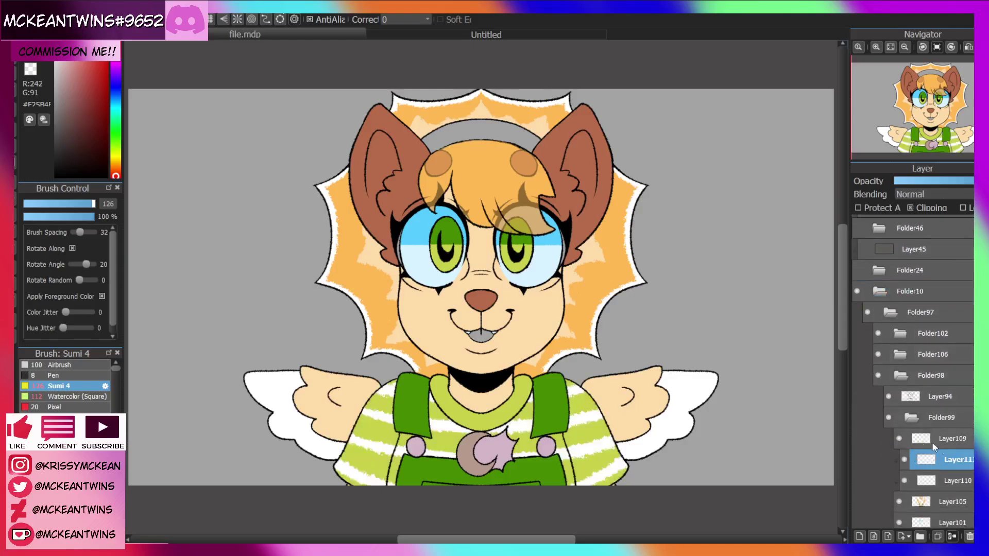
key(g)
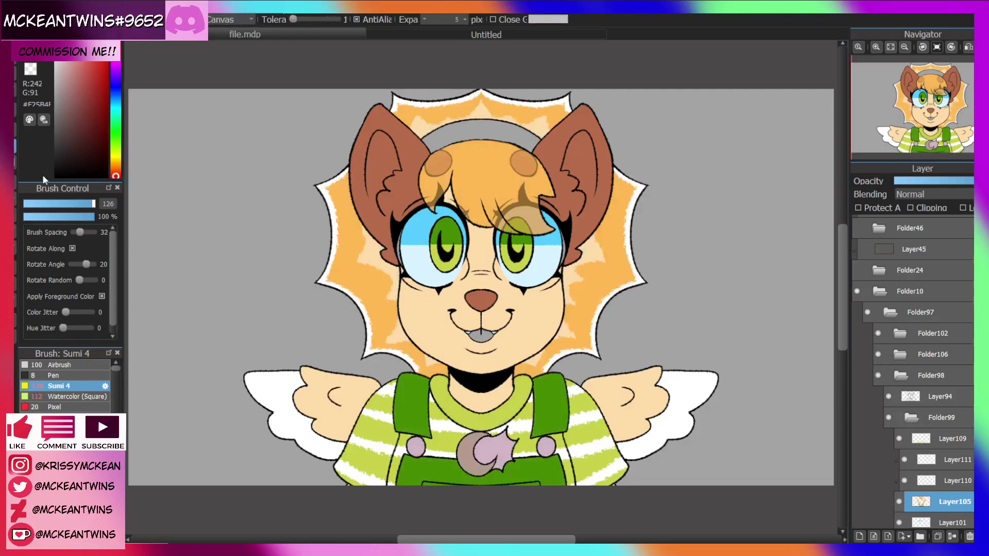
click(490, 330)
Add a layer directly beneath Layer109, outline two stripes on the right cheek in the mane's orange, and fill them.
scroll(922, 413, down, 4)
click(938, 348)
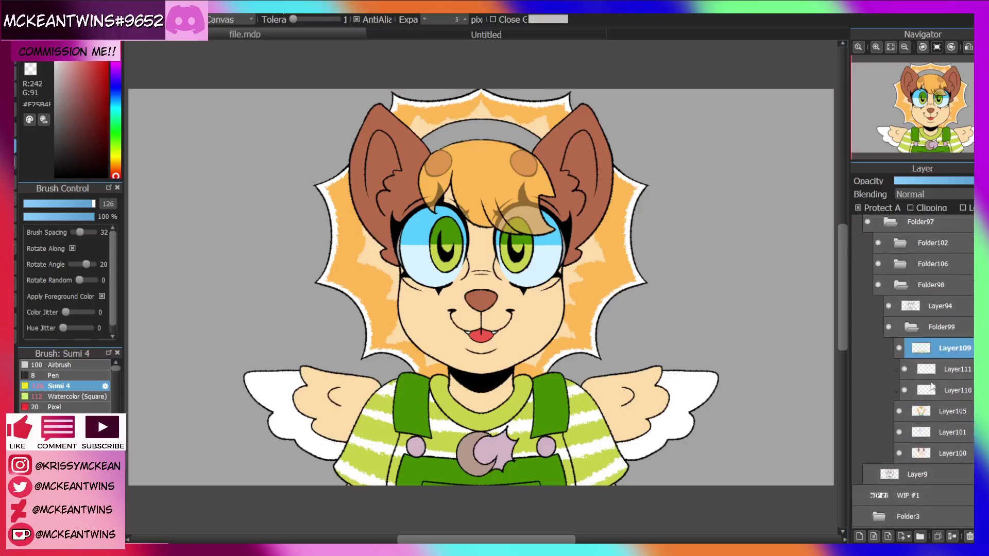
click(860, 536)
click(877, 48)
click(877, 48)
right_click(704, 272)
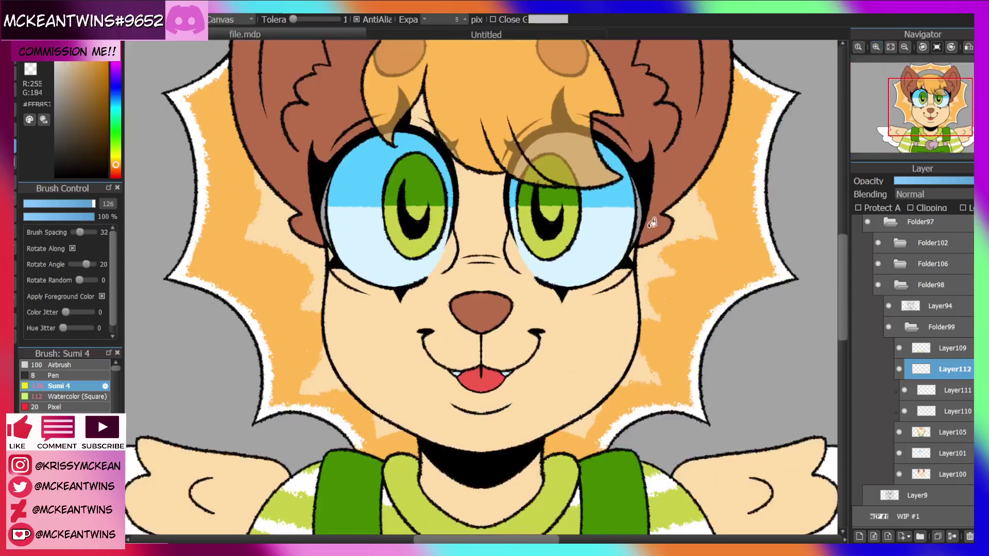
click(15, 54)
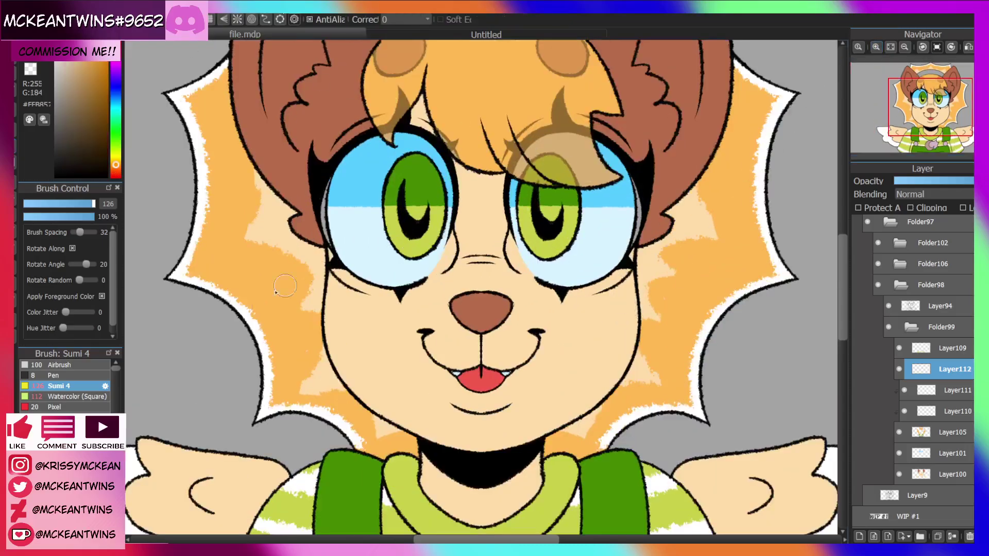
mouse_move(633, 290)
mouse_down()
mouse_move(579, 313)
mouse_move(612, 322)
mouse_move(637, 310)
mouse_move(599, 366)
mouse_move(641, 355)
mouse_up()
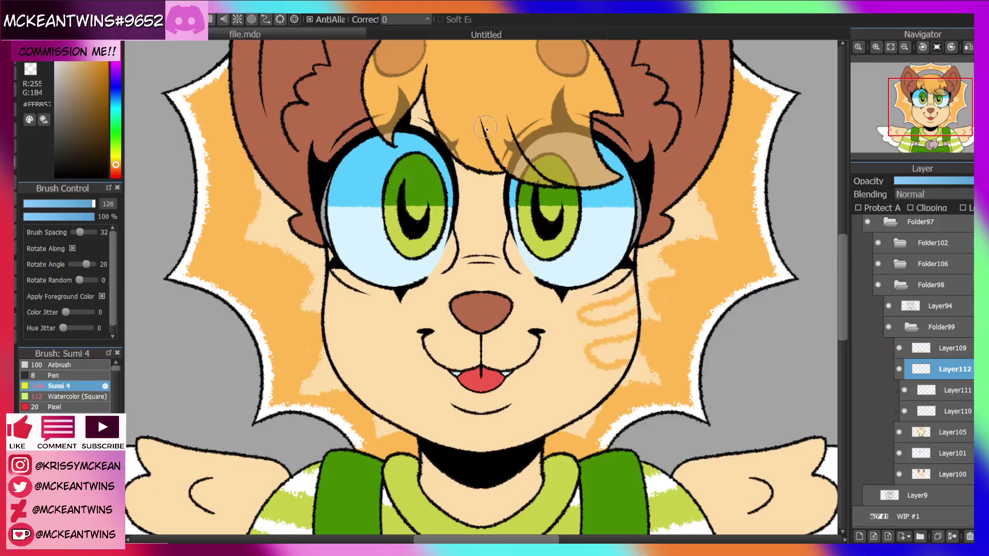
key(g)
click(618, 308)
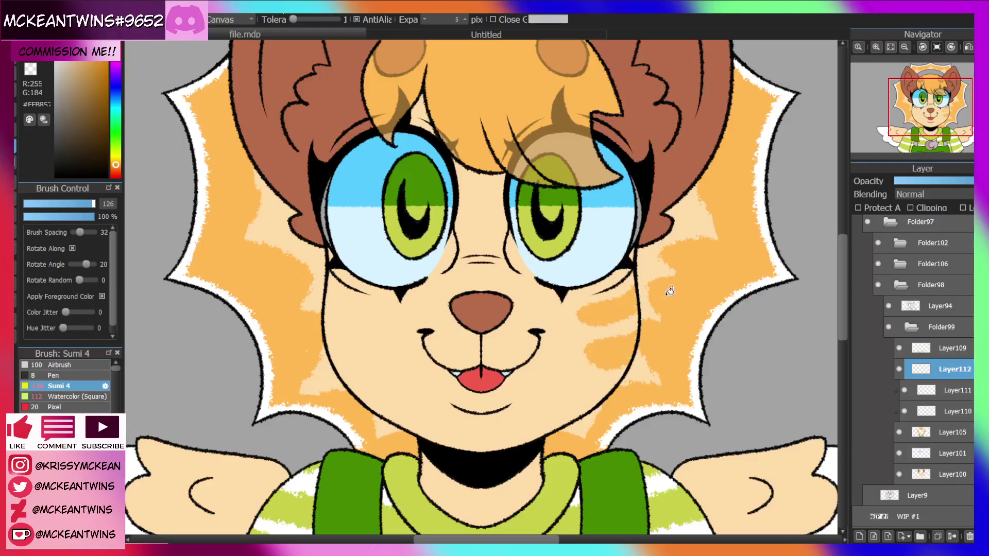
Mirror a duplicate of the cheek stripe layer onto the left cheek.
key(b)
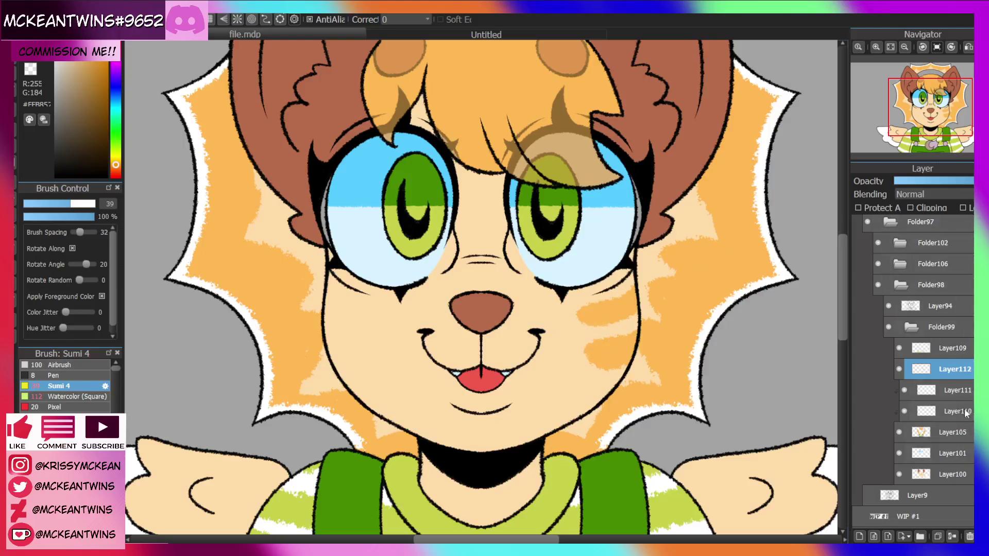
click(951, 537)
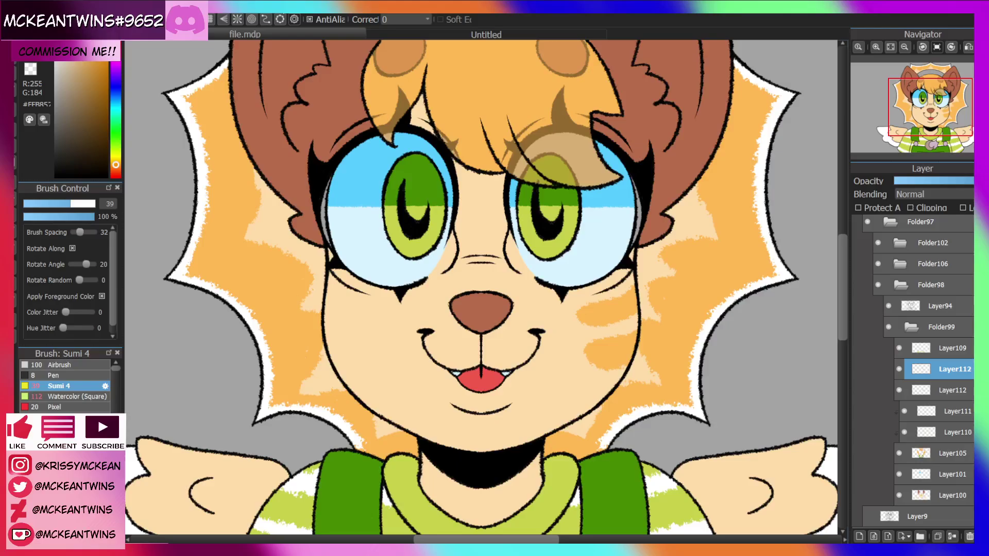
click(234, 321)
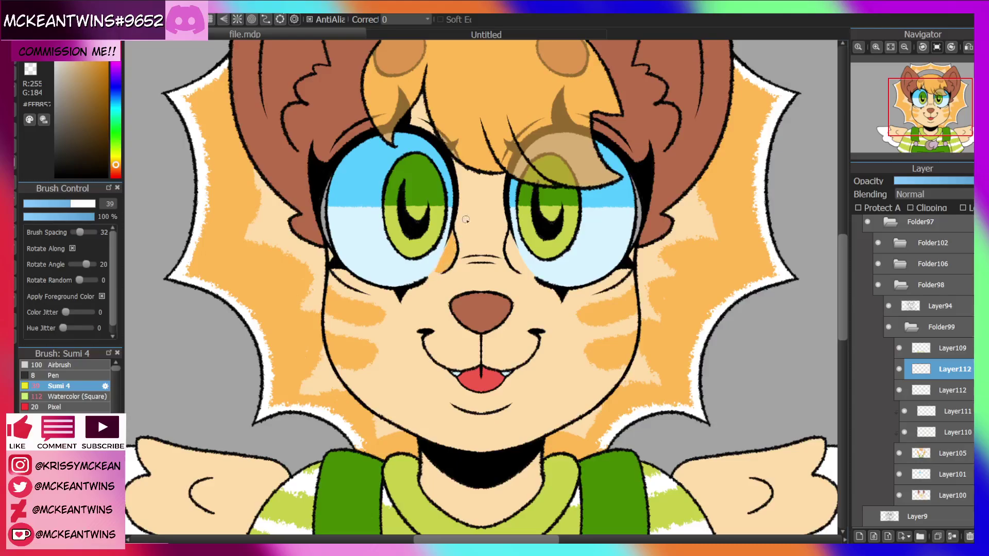
Paint small orange patches beside the bridge of the nose at both eyes' inner edges, using the Sumi 4 brush at size 39.
mouse_move(511, 248)
mouse_down()
mouse_move(514, 261)
mouse_move(514, 239)
mouse_up()
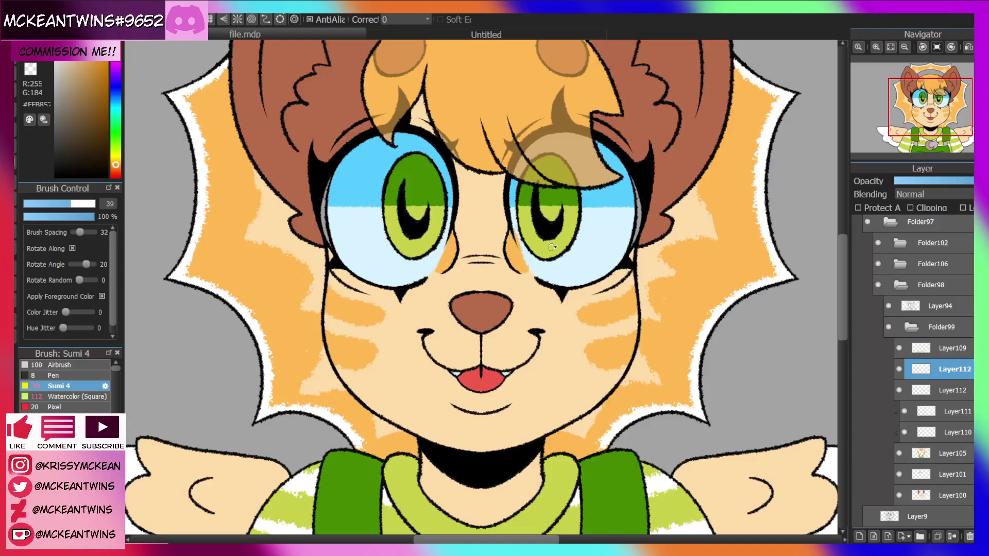
click(30, 68)
click(890, 47)
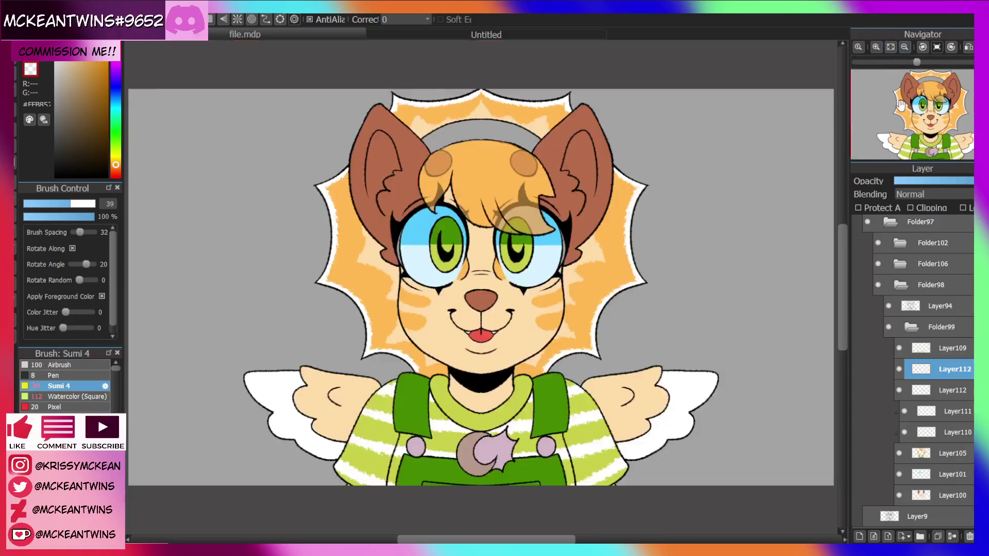
Collapse the head colour folder and toggle Folder106's visibility to check which parts of the drawing it holds.
click(918, 321)
click(879, 350)
click(878, 350)
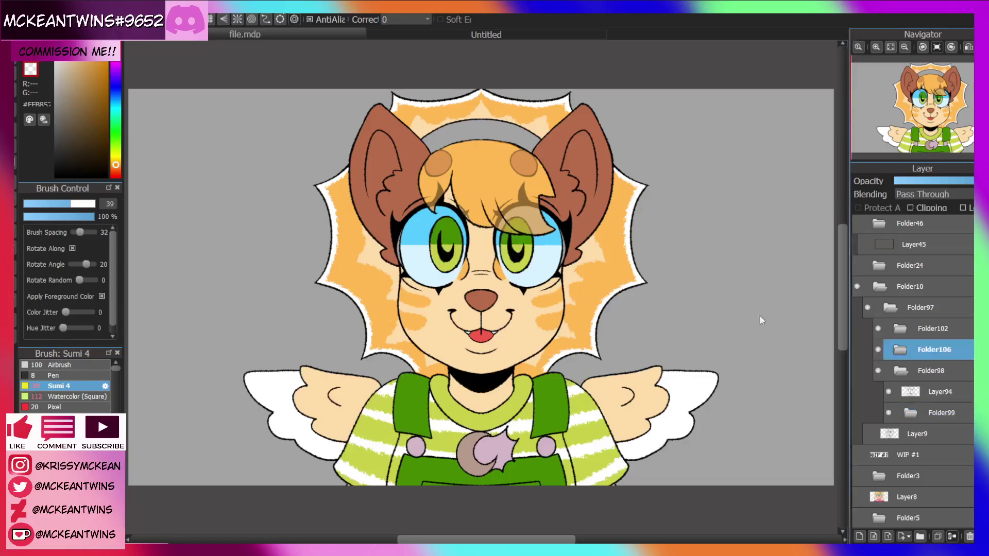
click(14, 113)
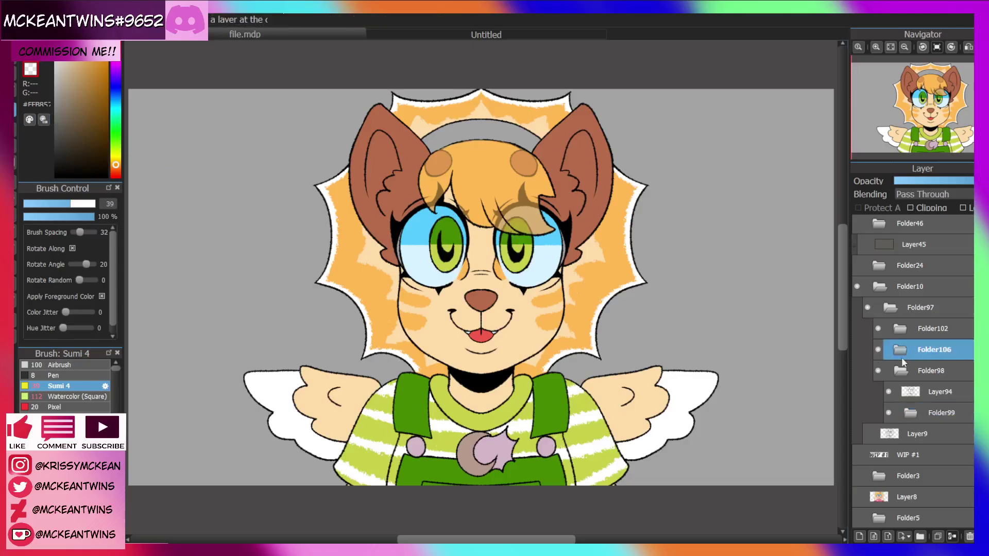
click(879, 351)
click(879, 353)
click(879, 350)
click(879, 350)
Paint the gaps at the outer corners of both eyes with the red sampled from the tongue on Layer105, using the Sumi 4 brush.
alt+click(490, 338)
click(920, 417)
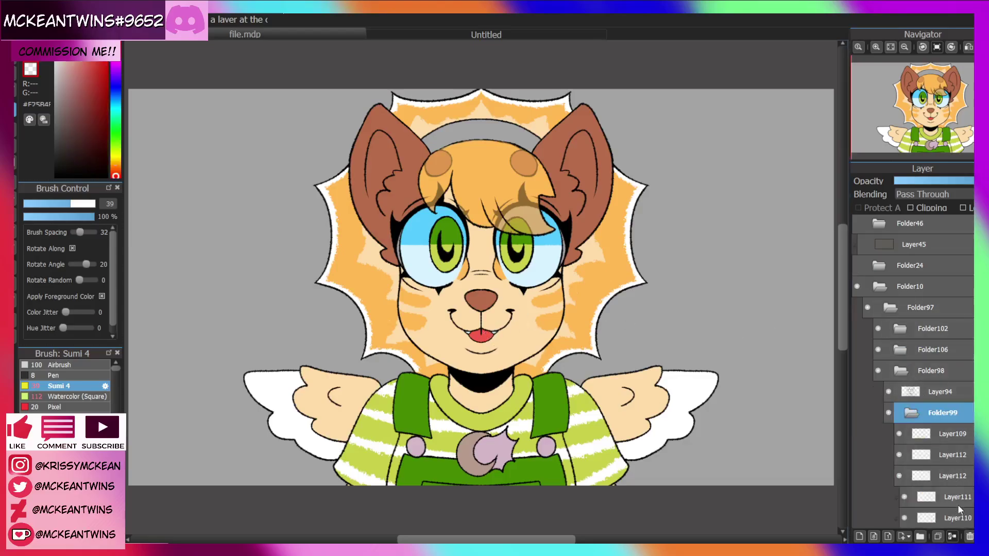
scroll(959, 510, down, 3)
click(946, 473)
click(875, 47)
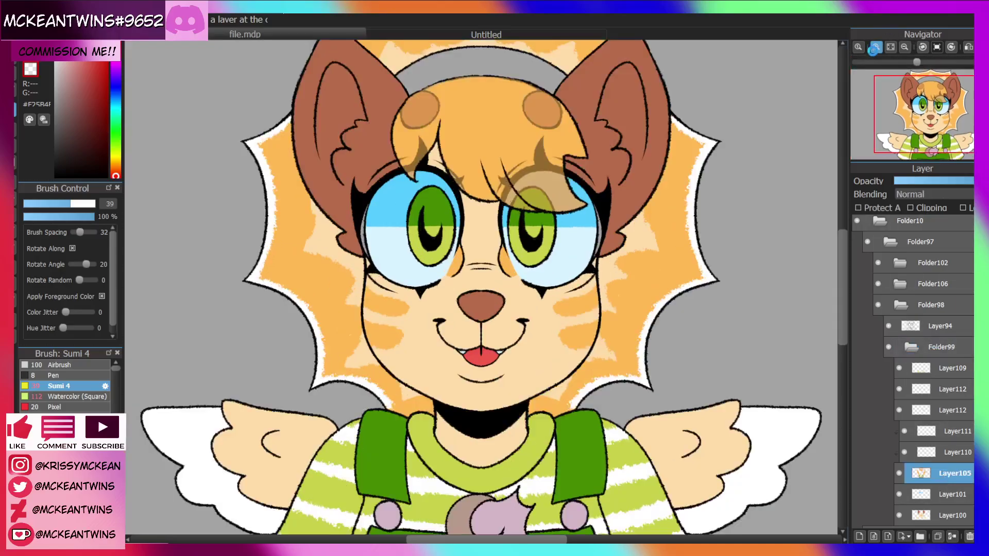
click(875, 47)
key(b)
key(z)
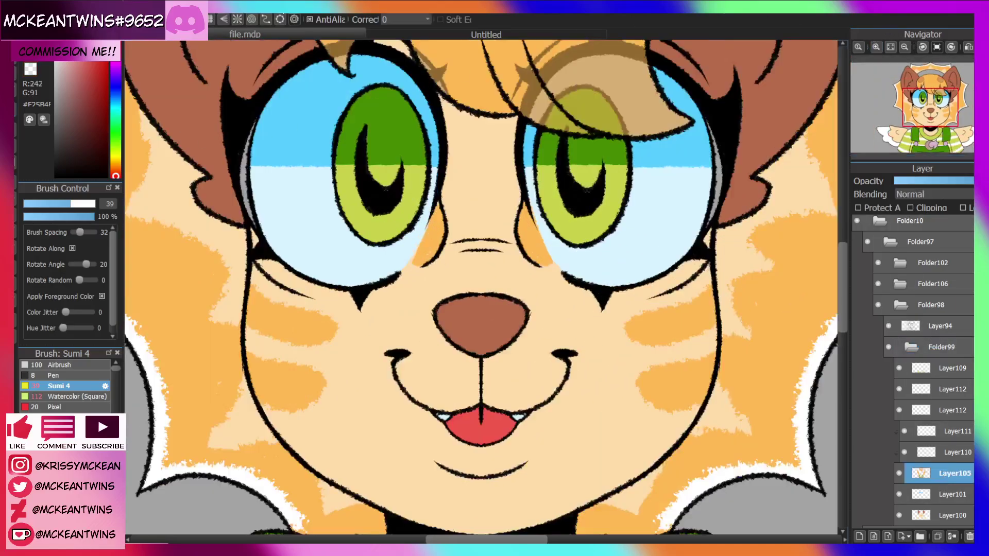
mouse_move(249, 144)
mouse_down()
mouse_move(245, 199)
mouse_move(246, 156)
mouse_up()
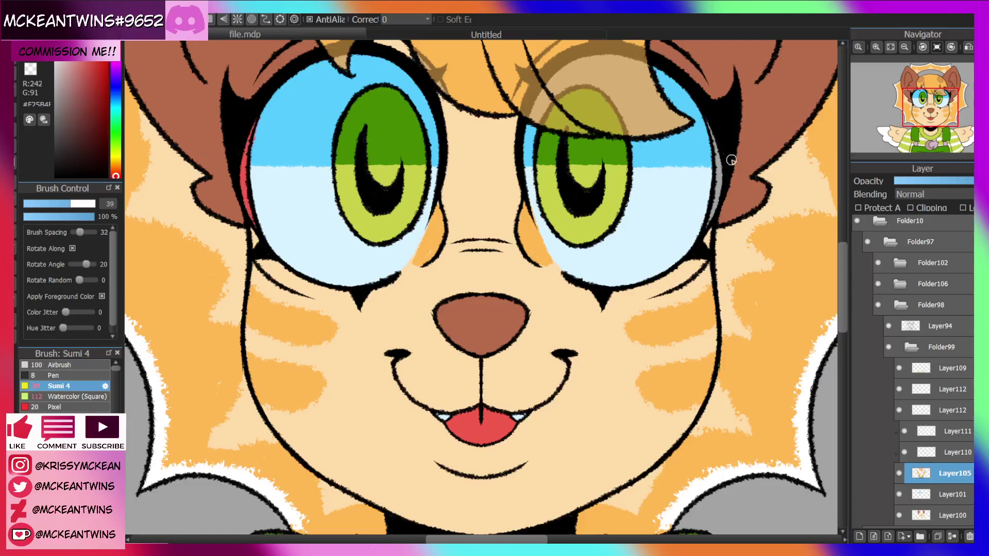
mouse_move(712, 222)
mouse_down()
mouse_move(713, 122)
mouse_move(716, 159)
mouse_up()
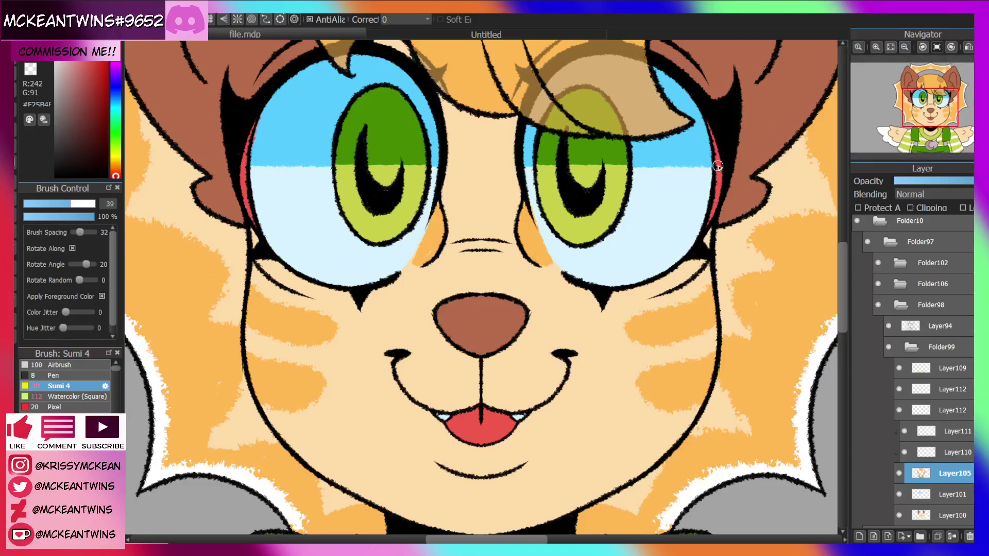
click(892, 50)
Close the inner-ear outlines with a darker shade of the ear's brown and fill both inner ears with it on Layer105.
right_click(578, 159)
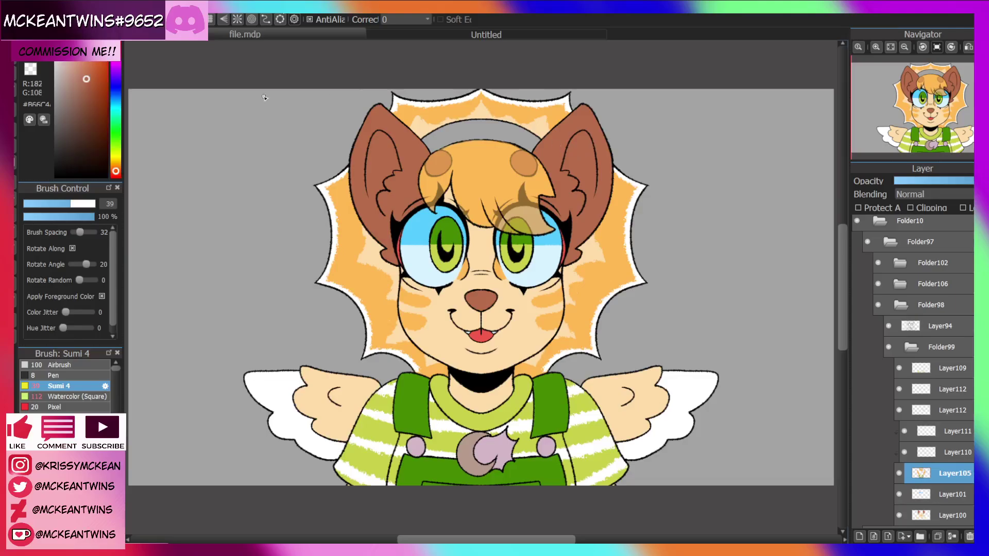
click(88, 97)
click(876, 46)
click(876, 47)
drag(945, 113, 954, 88)
drag(473, 322, 509, 279)
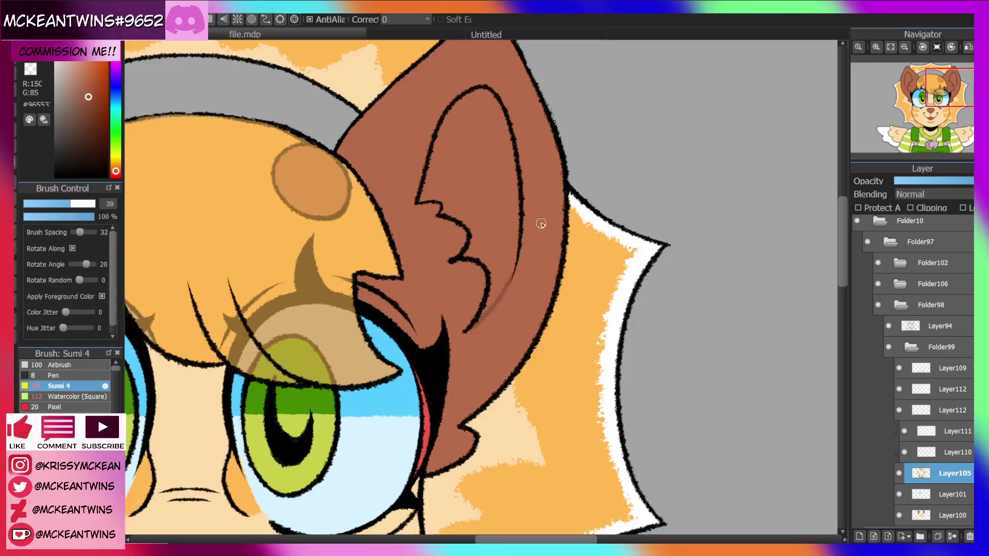
drag(951, 108, 914, 96)
drag(416, 279, 363, 174)
key(g)
click(406, 124)
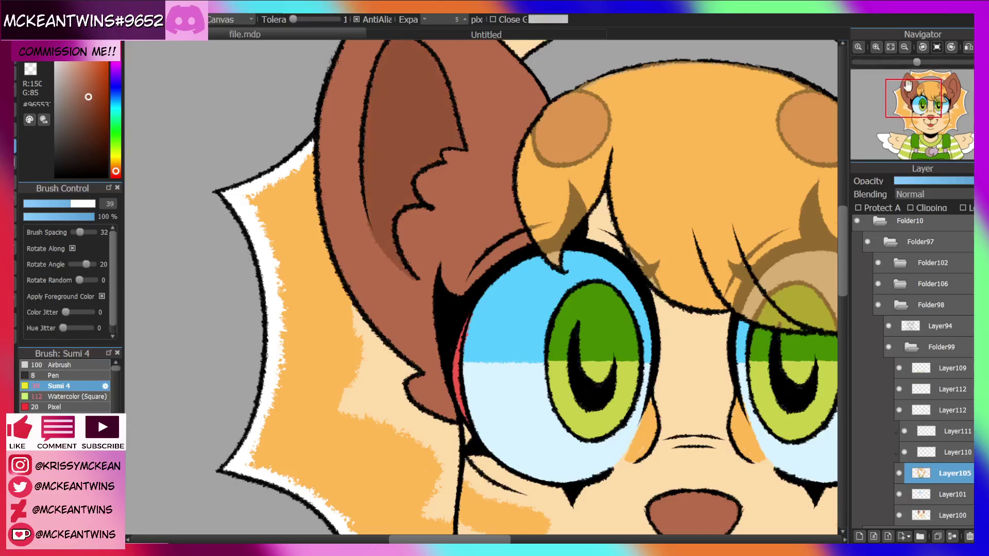
click(904, 47)
click(904, 47)
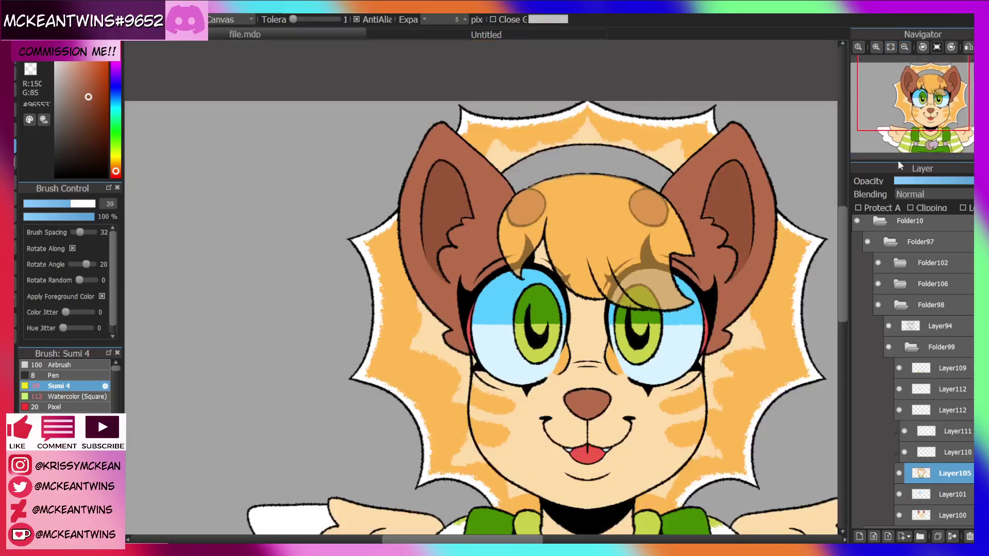
Sample the shirt's light green and fill the headband with it on a new layer directly beneath Layer105.
click(940, 109)
drag(940, 109, 932, 107)
click(899, 474)
click(899, 474)
alt+click(604, 475)
click(533, 110)
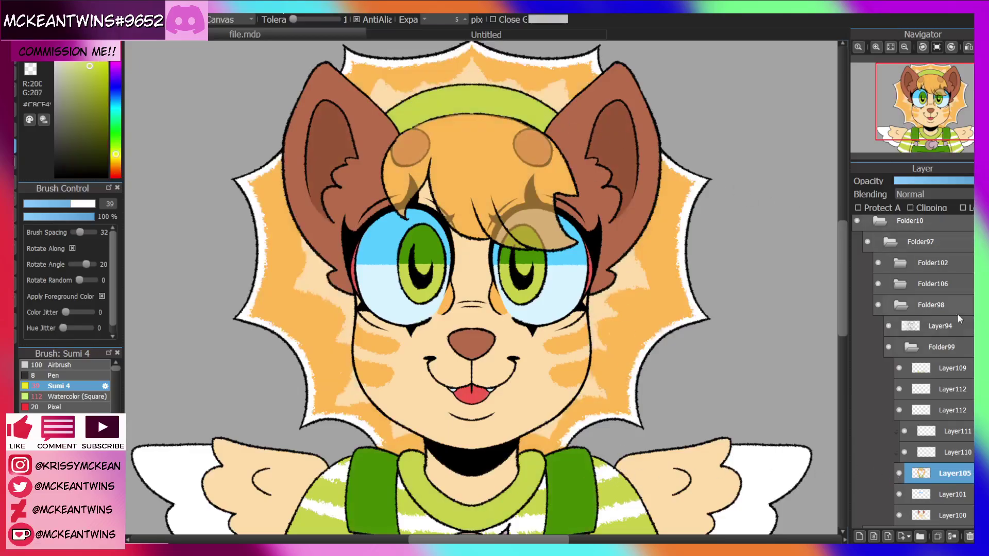
click(944, 390)
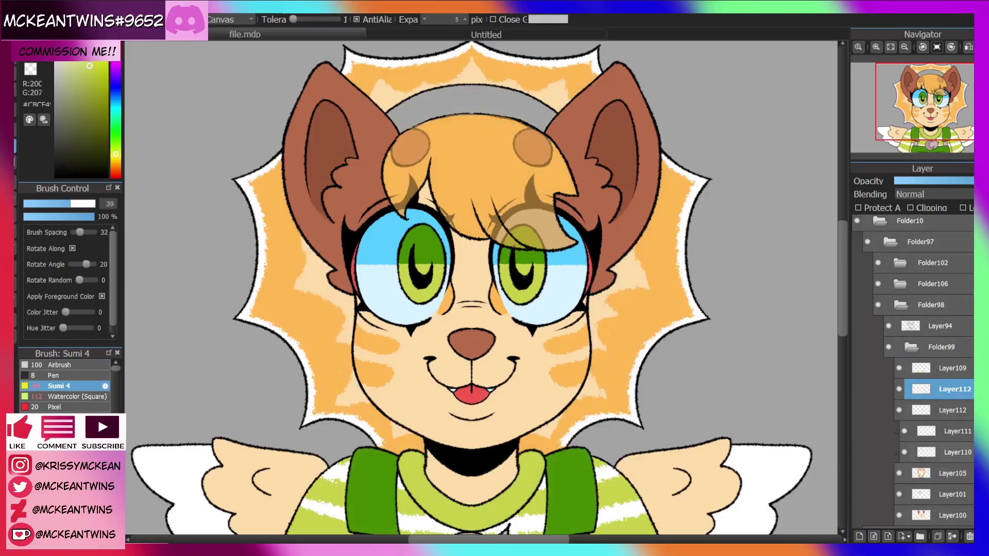
scroll(935, 430, down, 3)
click(935, 430)
click(860, 537)
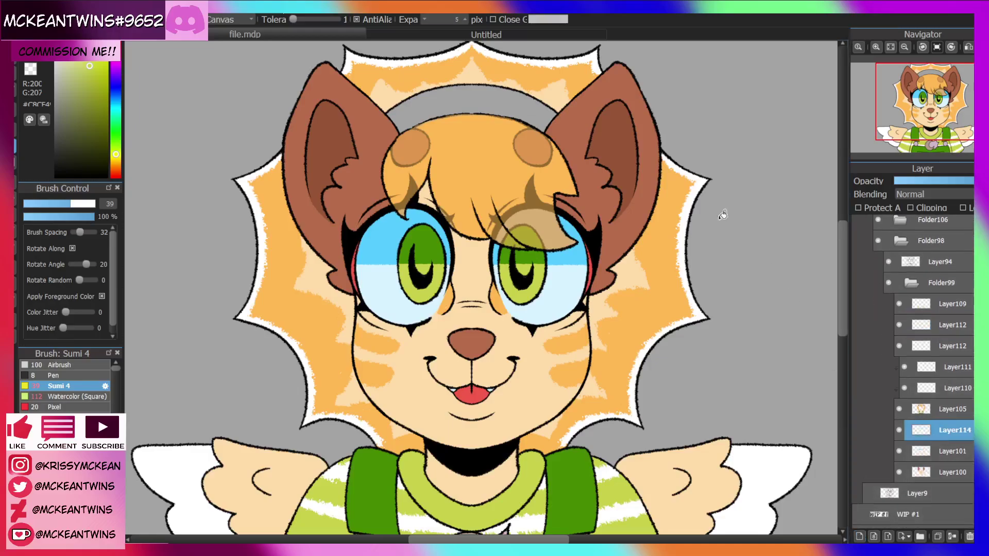
click(530, 99)
Sample the shirt's white and paint four white stripes across the green headband with the Sumi 4 brush at size 123.
drag(899, 103, 880, 137)
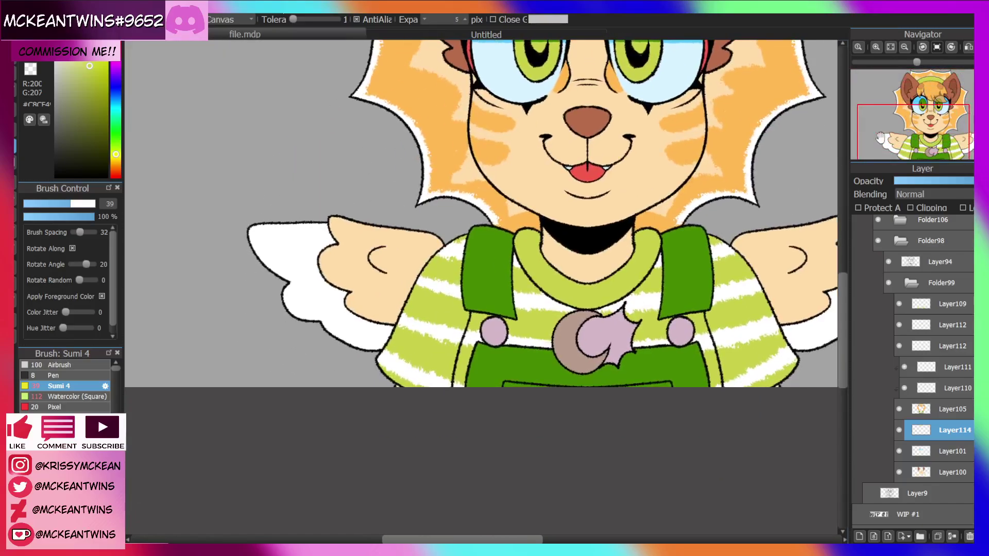
alt+click(530, 304)
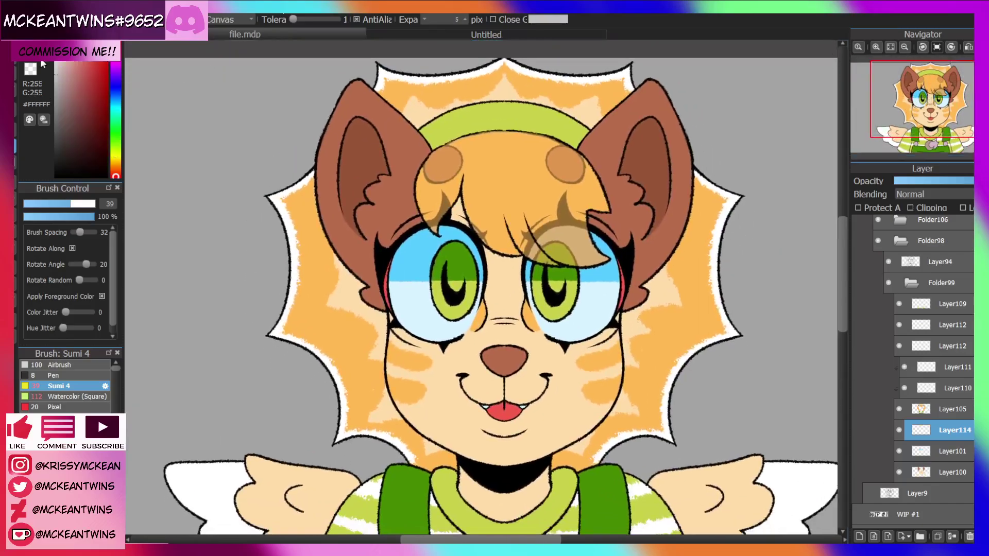
key(b)
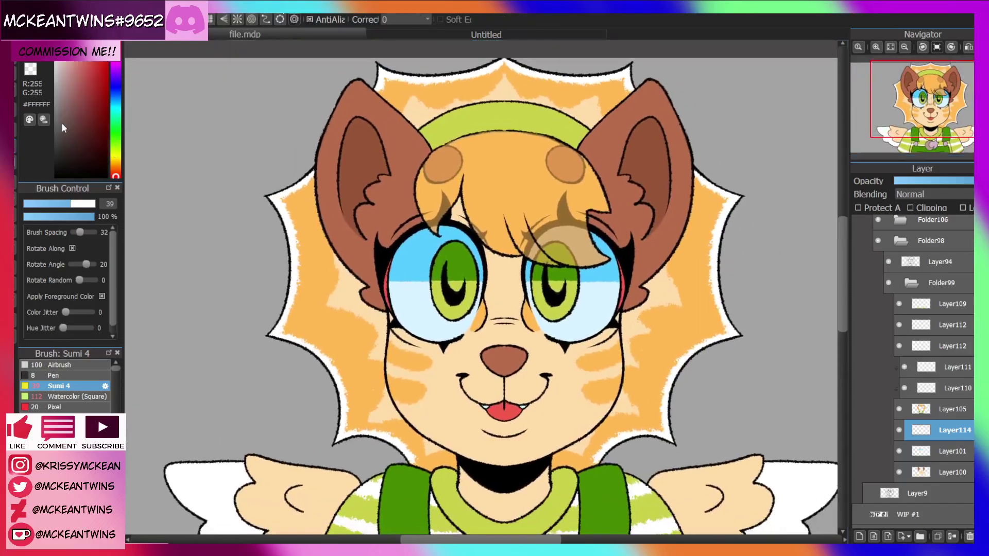
drag(76, 210, 93, 206)
mouse_move(434, 119)
mouse_down()
mouse_move(453, 155)
mouse_move(451, 142)
mouse_up()
mouse_move(470, 107)
mouse_down()
mouse_move(483, 152)
mouse_move(496, 143)
mouse_up()
drag(517, 138, 529, 148)
drag(578, 109, 559, 135)
drag(566, 114, 556, 133)
Reduce Folder98's opacity so its artwork is translucent, and add a folder containing a new layer directly above it.
scroll(918, 94, up, 1)
mouse_move(918, 94)
mouse_down()
mouse_move(934, 96)
mouse_move(927, 81)
mouse_up()
click(912, 283)
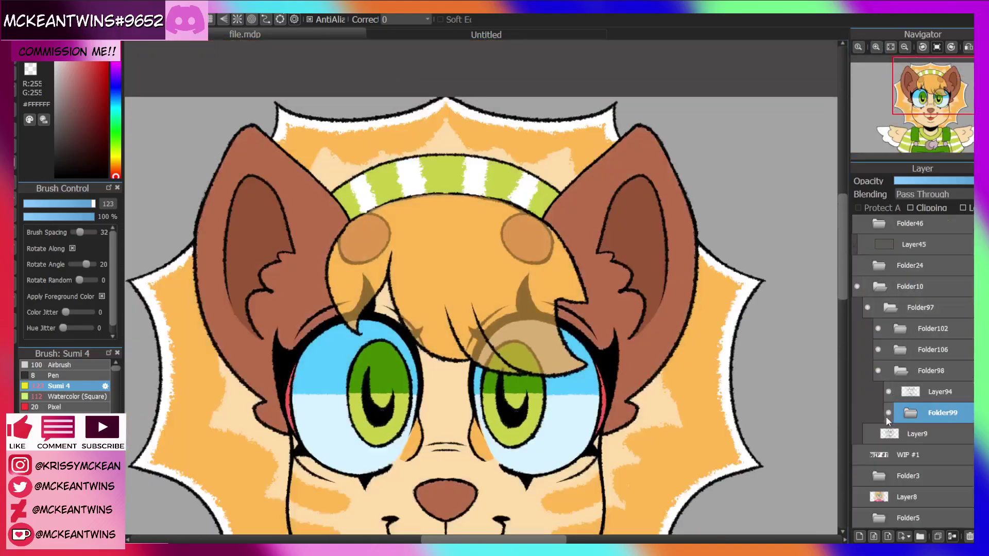
click(900, 371)
click(879, 416)
click(879, 418)
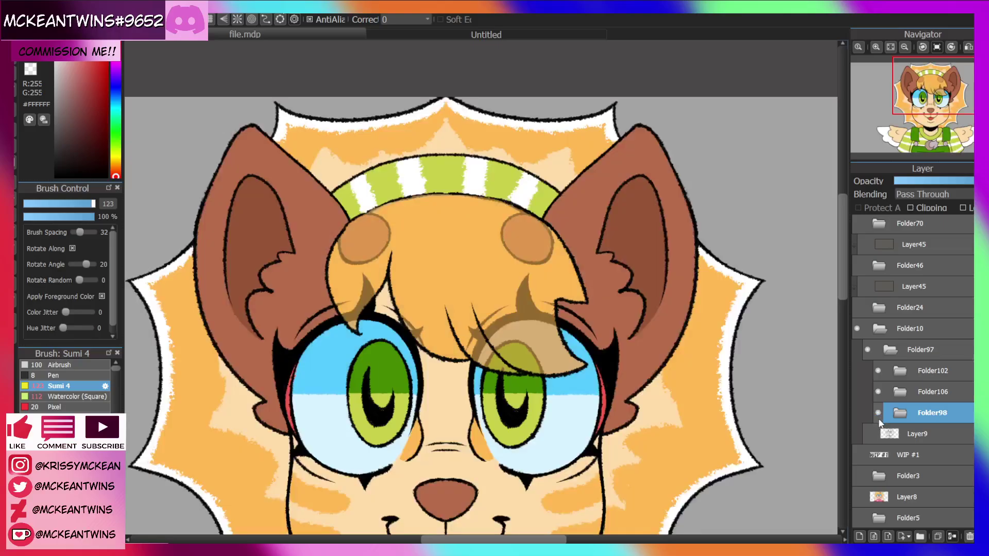
drag(953, 181, 946, 181)
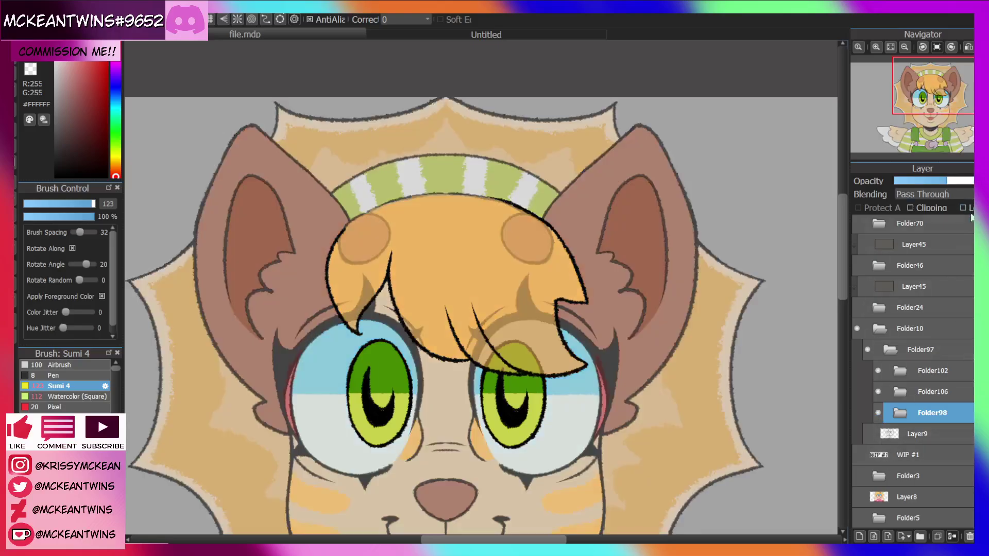
click(919, 537)
click(862, 538)
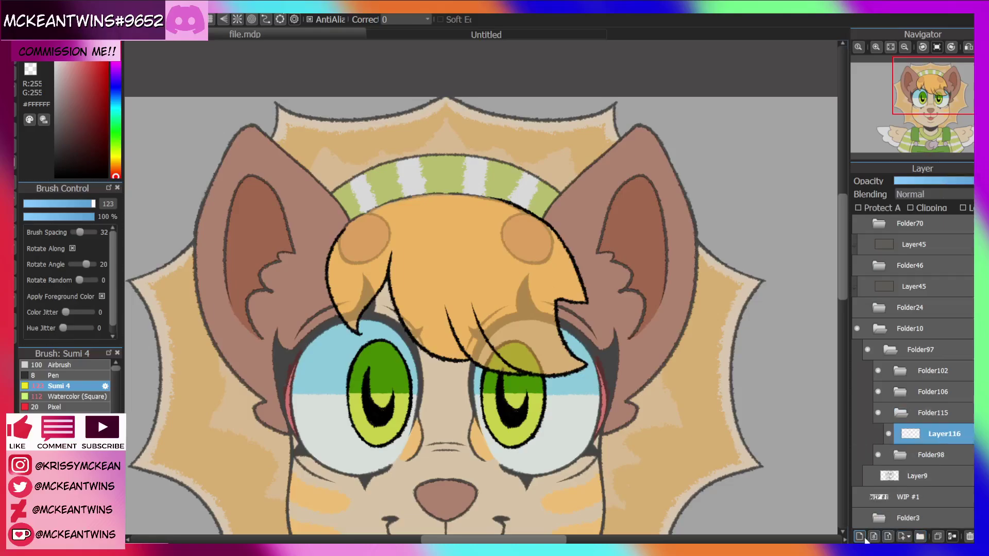
Outline a bow knot over the headband's right side in black with the Sumi 4 brush at size 57.
click(55, 177)
drag(80, 203, 78, 203)
click(876, 47)
mouse_move(534, 73)
mouse_down()
mouse_move(544, 133)
mouse_move(560, 153)
mouse_up()
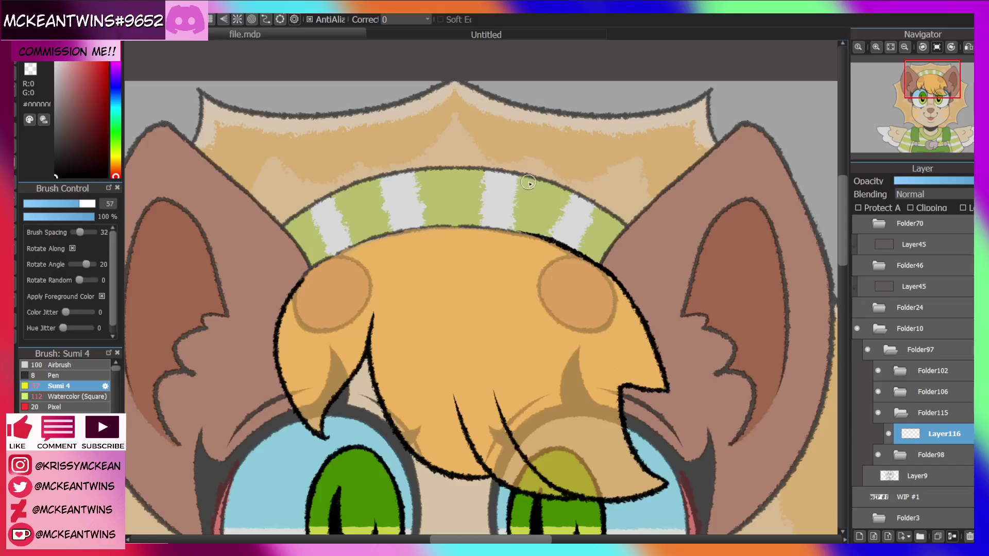
mouse_move(566, 181)
mouse_down()
mouse_move(525, 195)
mouse_move(513, 239)
mouse_move(543, 244)
mouse_move(554, 262)
mouse_move(573, 256)
mouse_move(595, 220)
mouse_move(605, 188)
mouse_move(566, 180)
mouse_up()
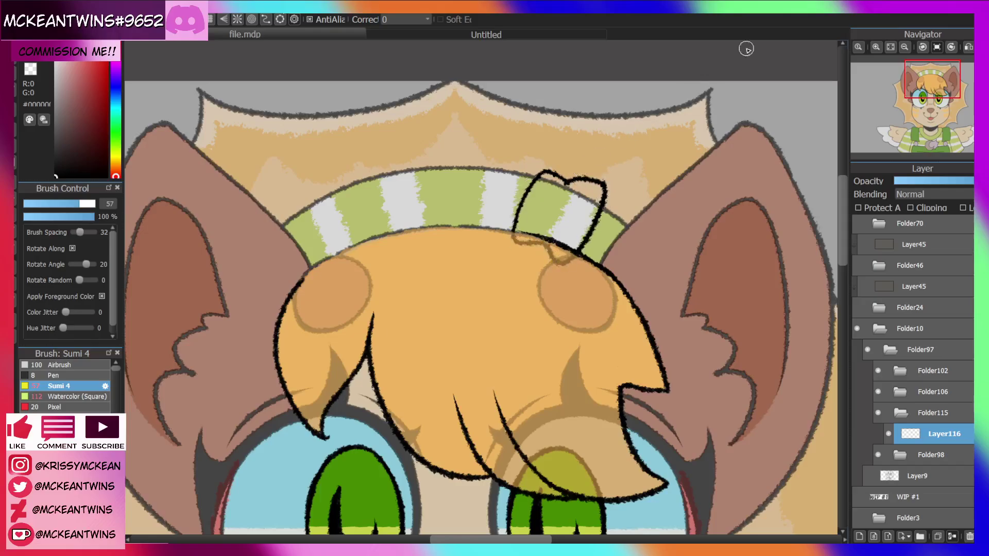
Draw the bow's two pointed loops on either side of the knot, with a curled fold line inside each.
click(905, 47)
mouse_move(932, 88)
mouse_down()
mouse_move(936, 95)
mouse_move(934, 85)
mouse_up()
mouse_move(536, 164)
mouse_down()
mouse_move(678, 113)
mouse_move(669, 173)
mouse_move(619, 235)
mouse_move(558, 245)
mouse_move(529, 224)
mouse_move(523, 208)
mouse_move(581, 158)
mouse_move(519, 131)
mouse_move(533, 158)
mouse_move(522, 208)
mouse_up()
mouse_move(498, 138)
mouse_down()
mouse_move(350, 106)
mouse_move(420, 206)
mouse_move(481, 184)
mouse_move(548, 189)
mouse_move(593, 176)
mouse_up()
drag(483, 170, 435, 138)
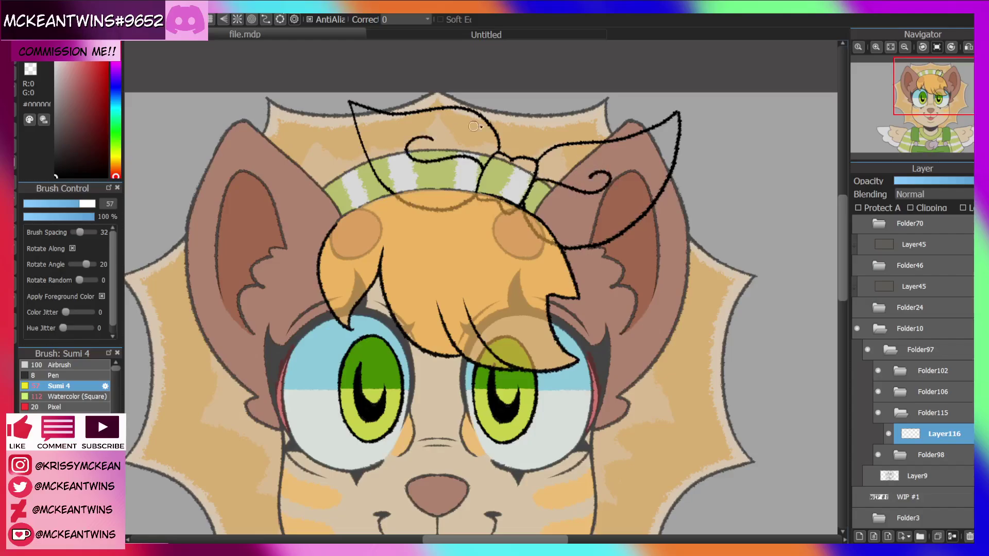
drag(950, 90, 949, 96)
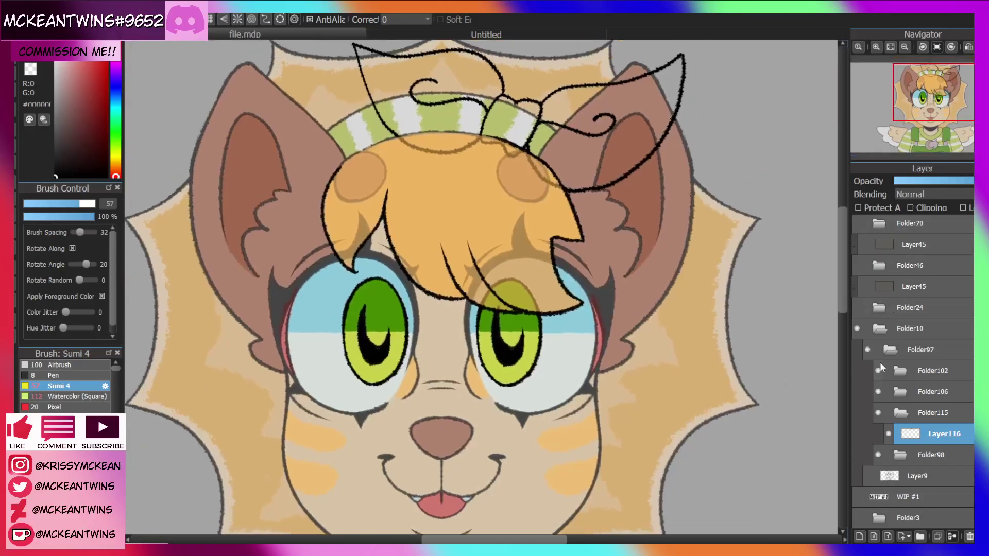
Isolate the bow line art by hiding Folder98, Folder106 and Folder102.
click(877, 455)
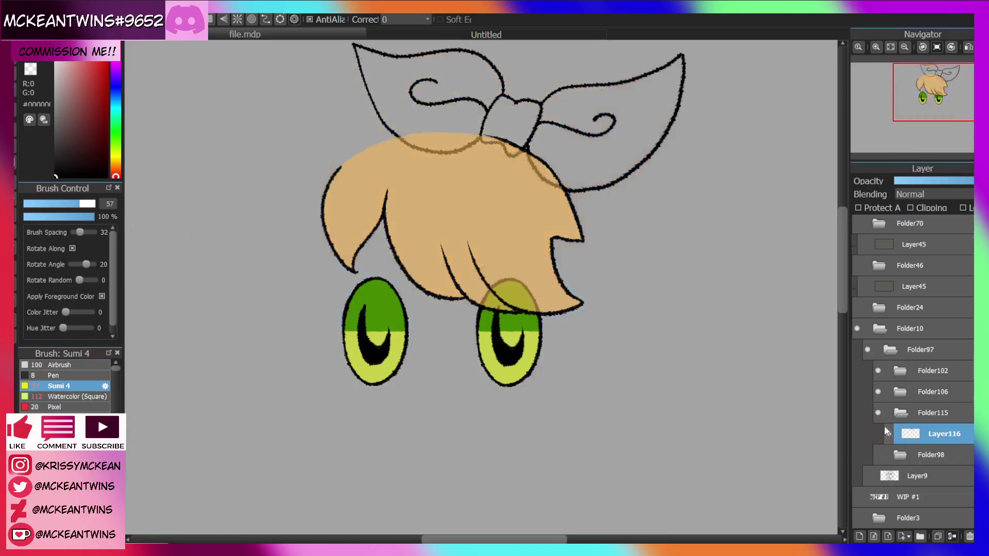
click(880, 392)
click(878, 370)
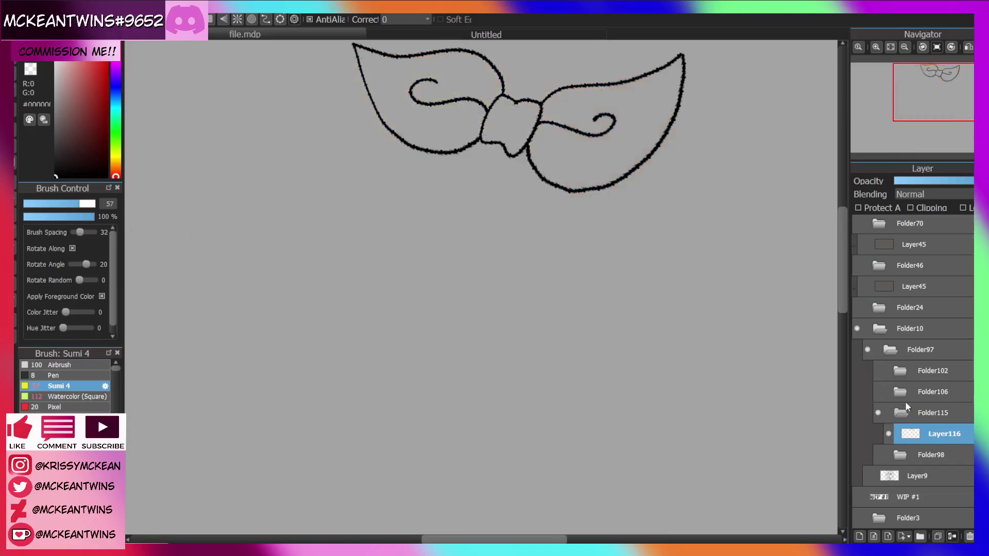
Add a folder beneath the bow's line-art layer and create a new layer inside it.
click(920, 537)
drag(927, 458, 939, 431)
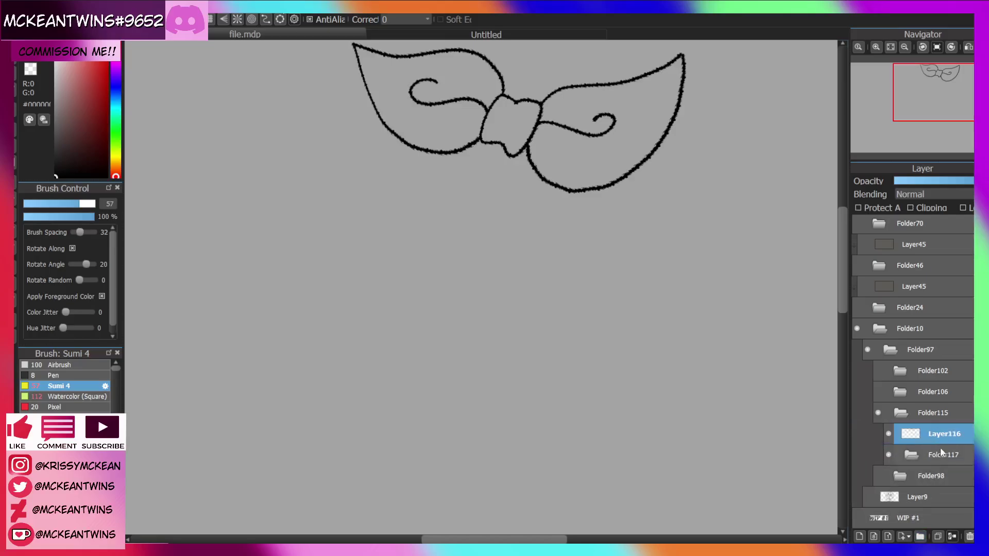
click(940, 453)
click(859, 537)
Sample the light green from the reference illustration and fill both bow loops and the knot with it.
click(489, 34)
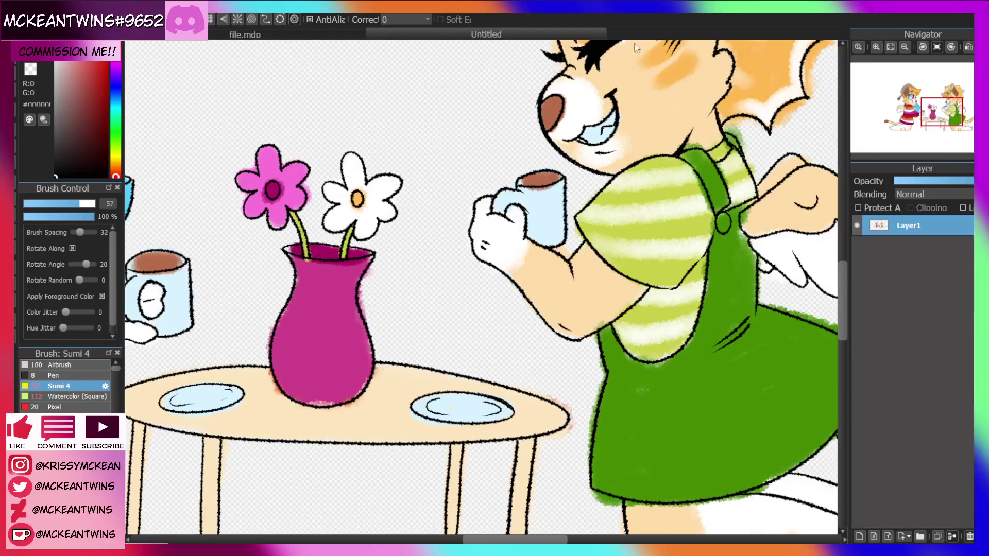
click(332, 35)
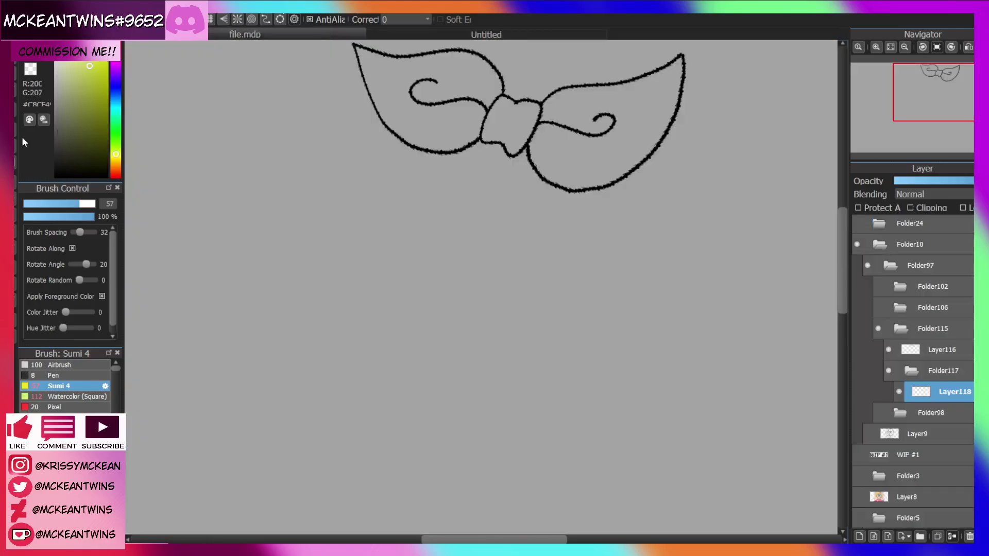
key(g)
click(479, 127)
click(512, 124)
click(664, 91)
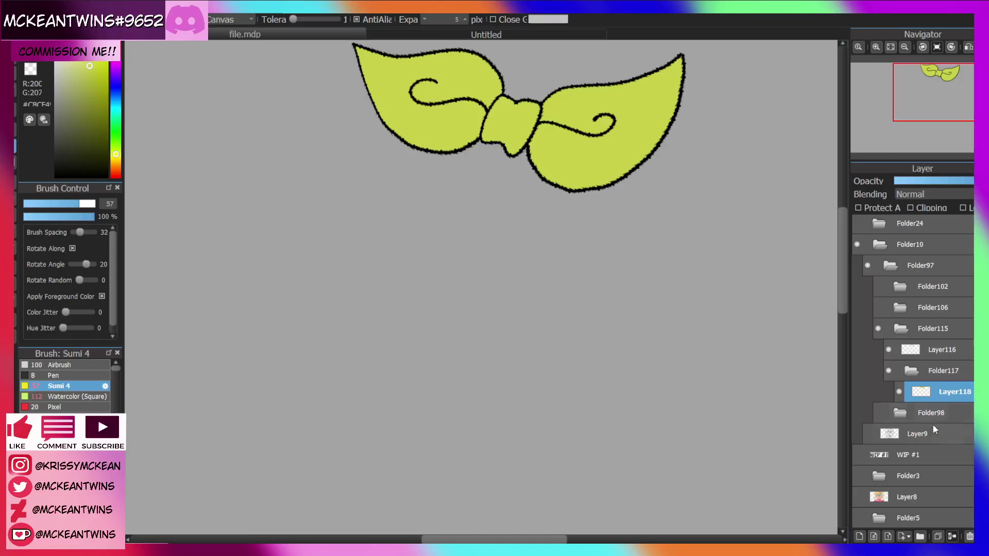
On a new clipping layer above the green fill, paint white stripes across the bow's left loop and knot with Sumi 4 at size 83.
click(859, 537)
click(911, 208)
drag(935, 98, 938, 89)
click(55, 59)
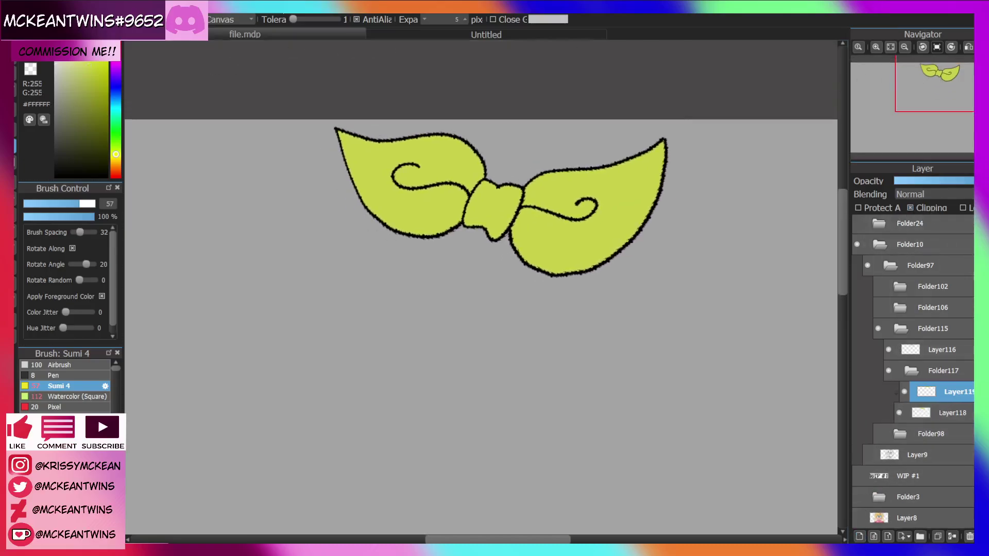
key(b)
click(84, 204)
mouse_move(363, 140)
mouse_down()
mouse_move(343, 188)
mouse_move(415, 114)
mouse_move(364, 251)
mouse_move(444, 135)
mouse_up()
drag(390, 258, 439, 136)
mouse_move(399, 232)
mouse_down()
mouse_move(463, 108)
mouse_move(422, 233)
mouse_move(477, 138)
mouse_move(436, 260)
mouse_move(439, 235)
mouse_up()
drag(481, 155, 447, 232)
mouse_move(511, 178)
mouse_down()
mouse_move(495, 190)
mouse_move(484, 232)
mouse_up()
drag(512, 185, 492, 236)
Paint matching white stripes across the bow's right loop.
mouse_move(655, 150)
mouse_down()
mouse_move(661, 210)
mouse_move(640, 143)
mouse_move(639, 219)
mouse_up()
mouse_move(624, 155)
mouse_down()
mouse_move(626, 263)
mouse_move(614, 146)
mouse_move(620, 269)
mouse_move(613, 162)
mouse_move(608, 254)
mouse_up()
mouse_move(585, 158)
mouse_down()
mouse_move(580, 271)
mouse_move(567, 280)
mouse_up()
drag(547, 172, 536, 269)
drag(536, 209, 528, 267)
drag(535, 177, 521, 260)
Select the bow's line-art layer and sample the dark magenta from the sweater in the reference illustration.
click(911, 372)
click(935, 358)
click(944, 379)
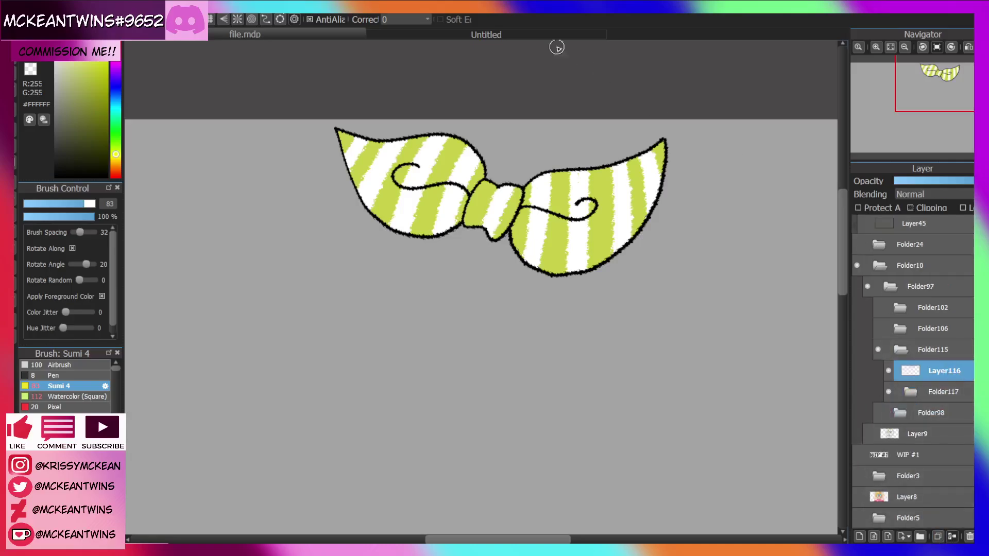
click(522, 37)
drag(923, 107, 902, 113)
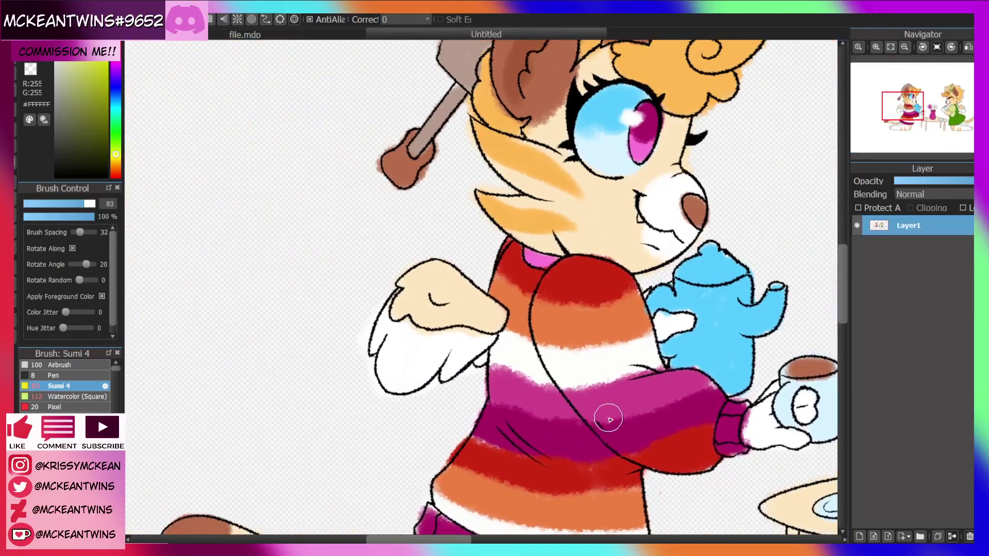
right_click(621, 432)
click(331, 33)
click(14, 126)
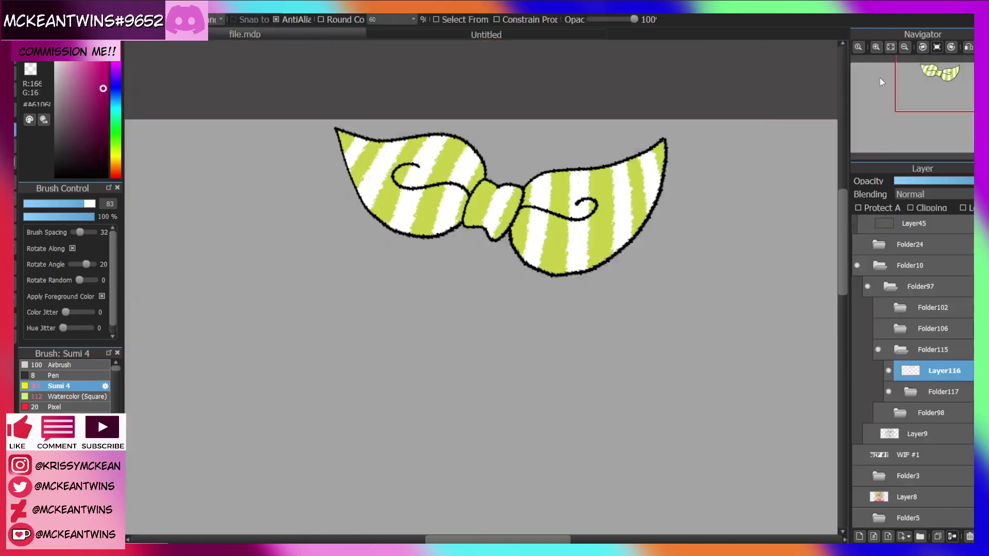
Duplicate the bow's line-art layer, fill the alpha-protected copy with the sampled magenta, and set its blending to Multiply.
click(904, 47)
click(888, 371)
click(889, 372)
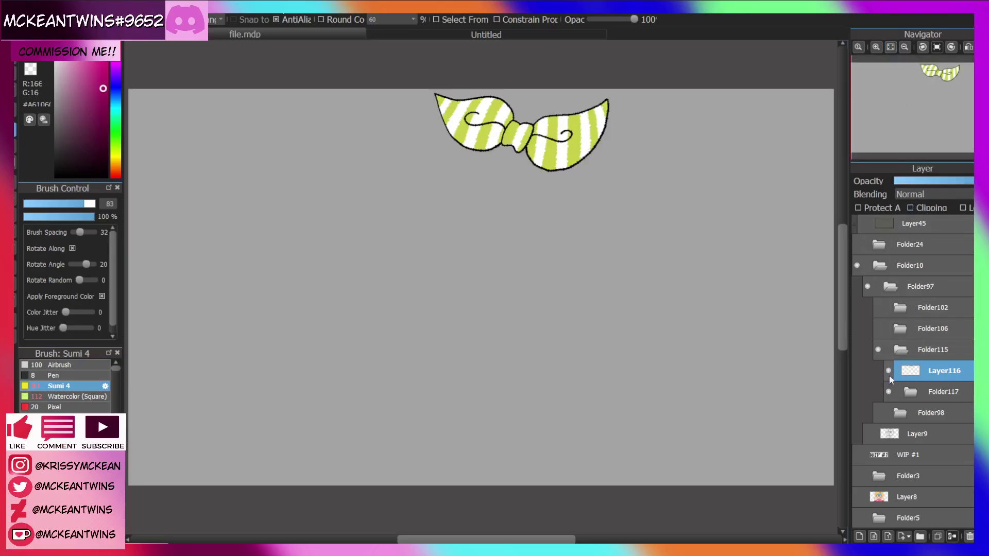
click(881, 206)
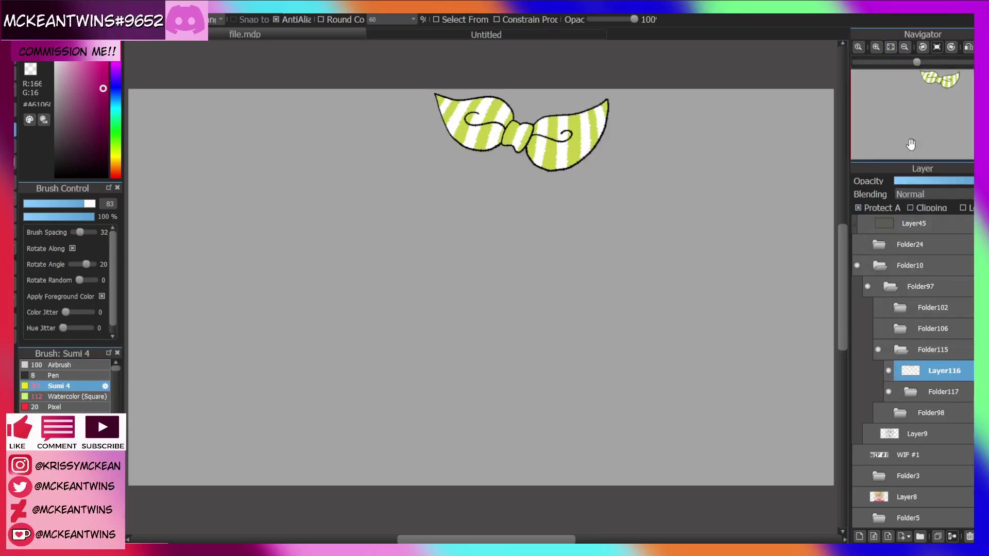
click(952, 536)
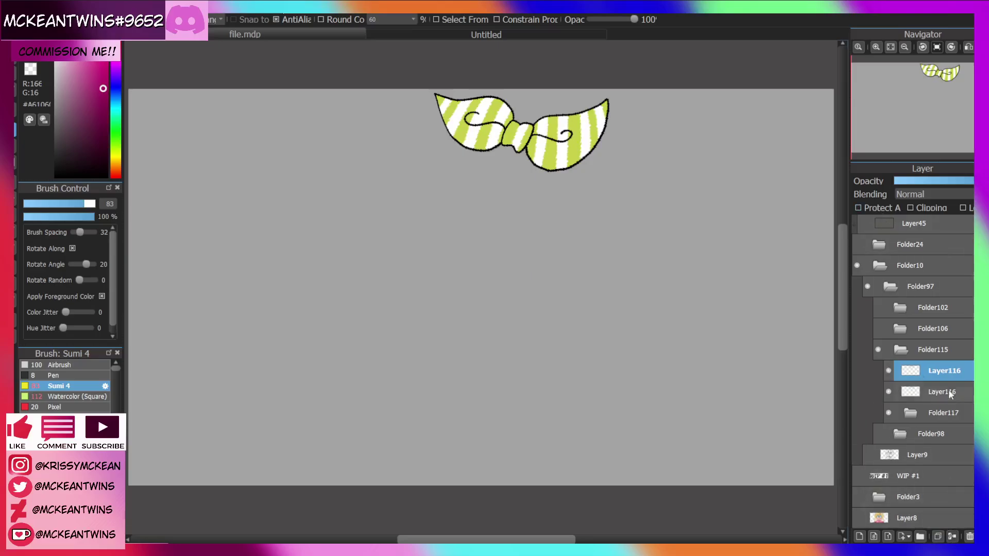
click(925, 190)
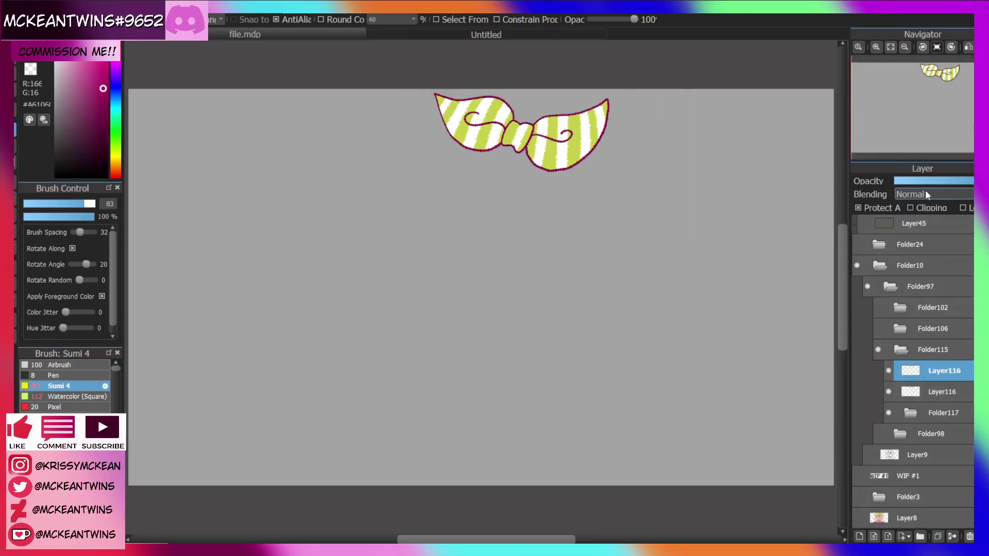
click(915, 210)
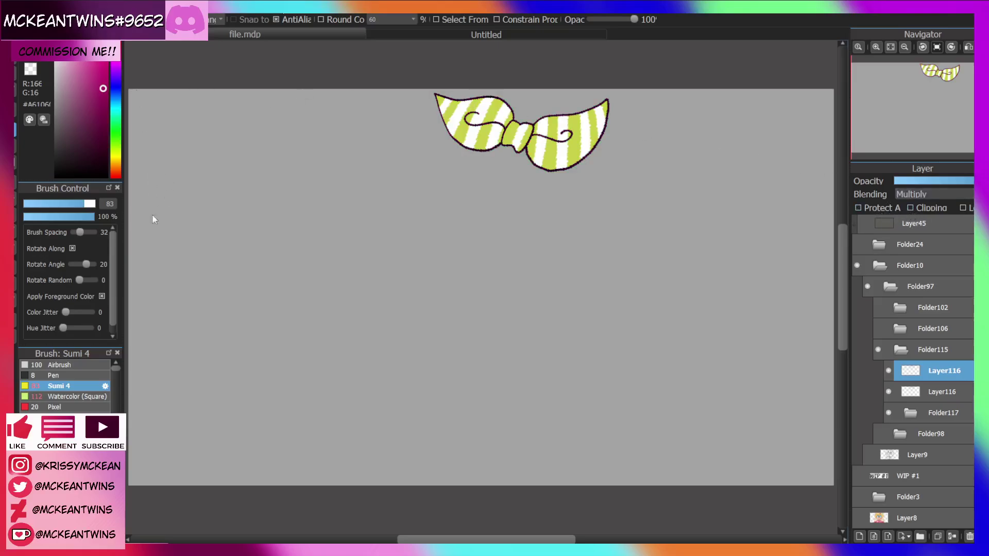
Show the eye, hair and body folders again and raise the body folder's opacity to full.
click(906, 353)
click(879, 370)
click(879, 349)
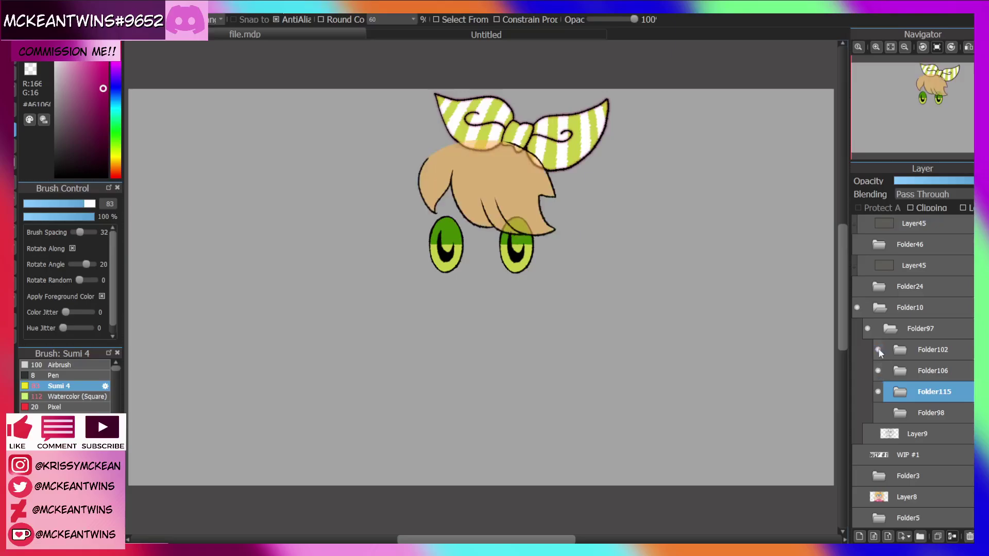
click(878, 413)
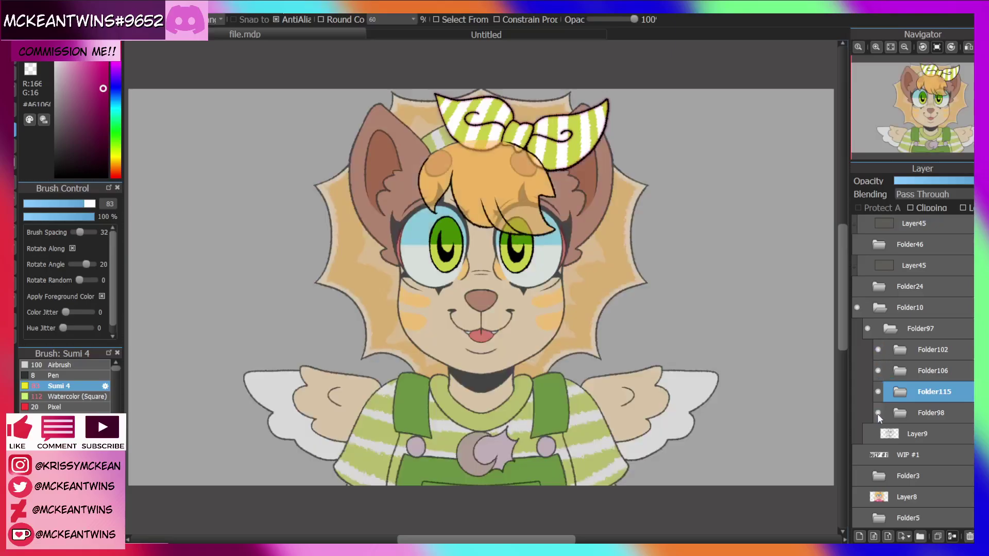
click(879, 412)
click(879, 413)
click(938, 412)
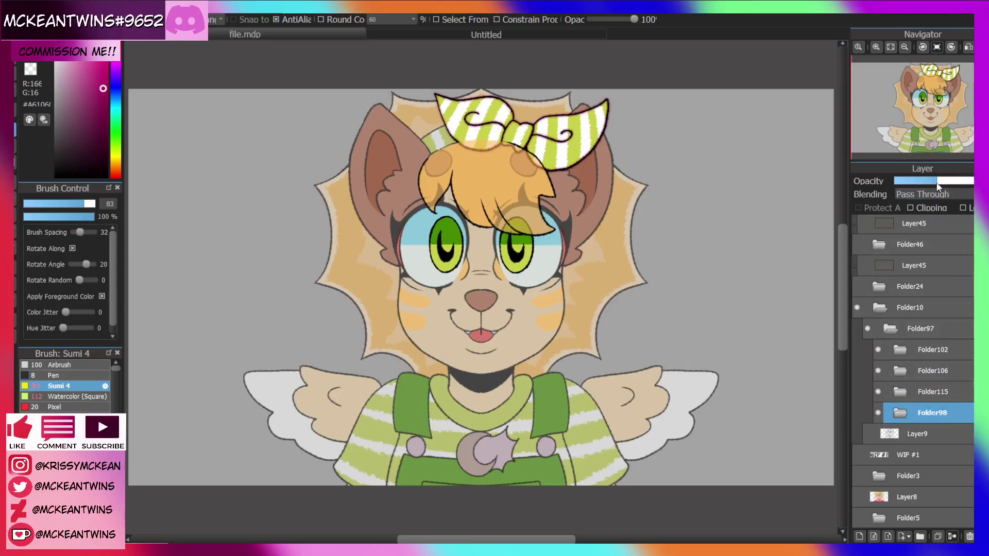
drag(934, 183, 973, 182)
drag(964, 114, 923, 116)
Examine which parts of the character the hair, eye and bow folders contain by hiding and showing each one.
click(878, 351)
click(879, 352)
click(900, 351)
click(900, 350)
click(878, 372)
click(878, 370)
click(878, 391)
click(878, 391)
Recolour the bow's Multiply line-art copy purple (R 113, G 8) with its alpha protected.
click(900, 391)
click(892, 417)
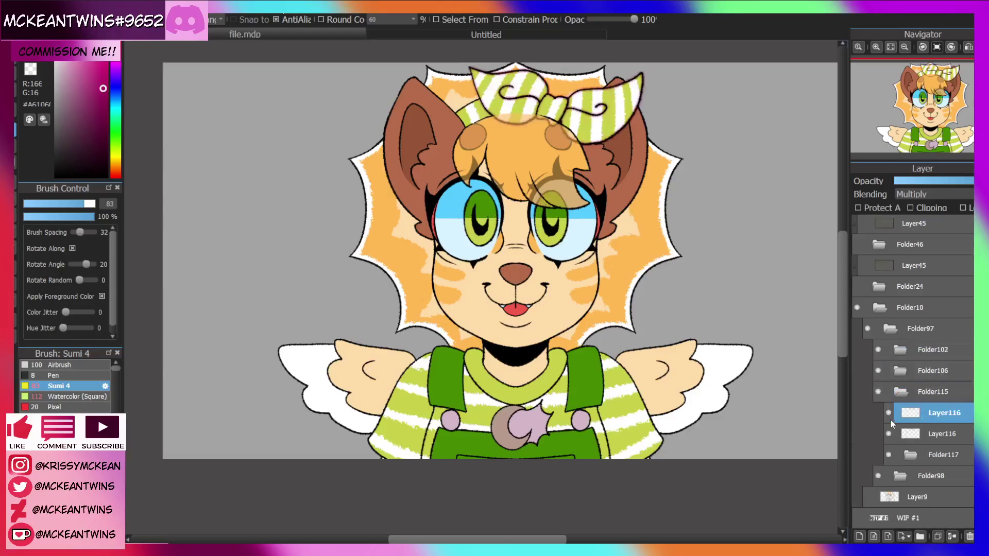
click(876, 208)
drag(118, 62, 116, 67)
click(905, 47)
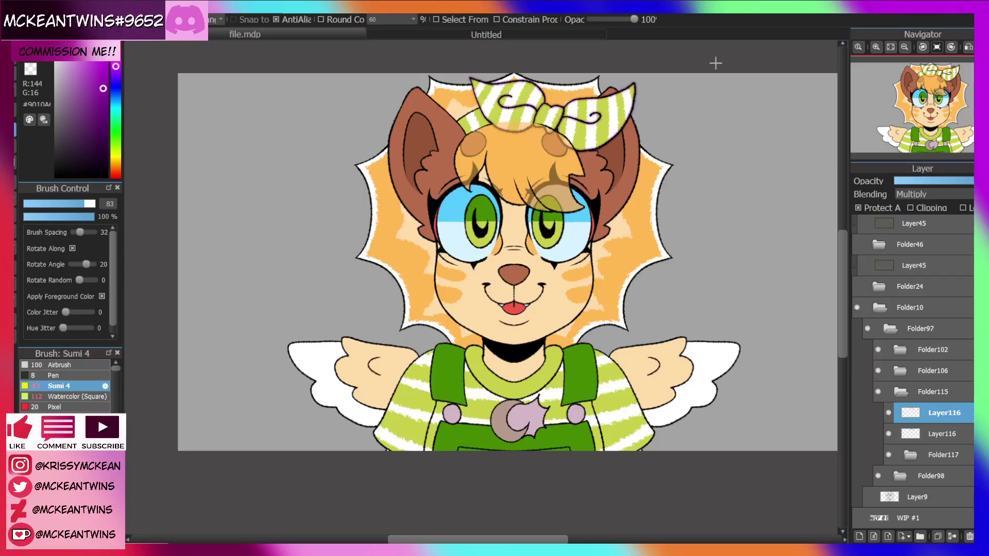
click(115, 80)
drag(404, 57, 770, 263)
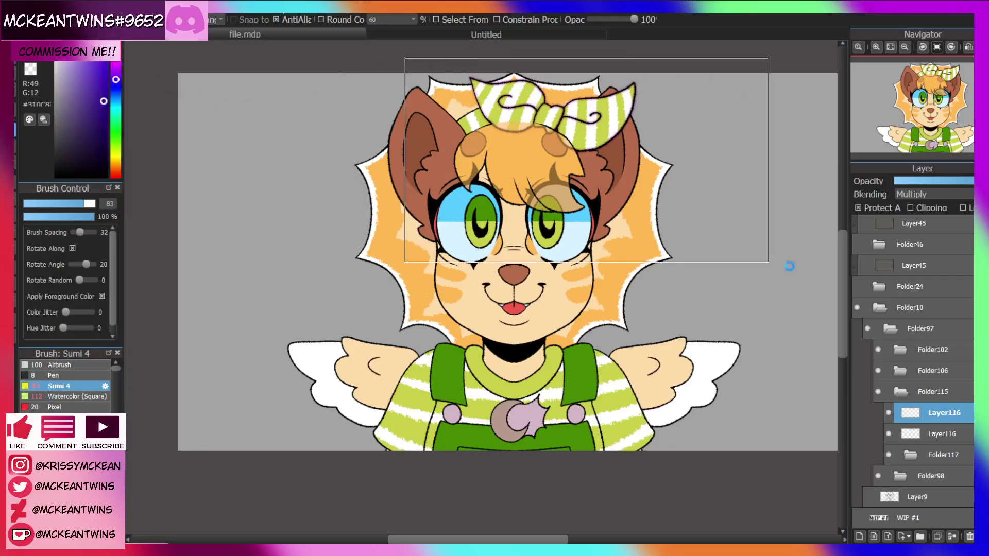
drag(98, 100, 106, 83)
drag(446, 60, 766, 263)
click(116, 71)
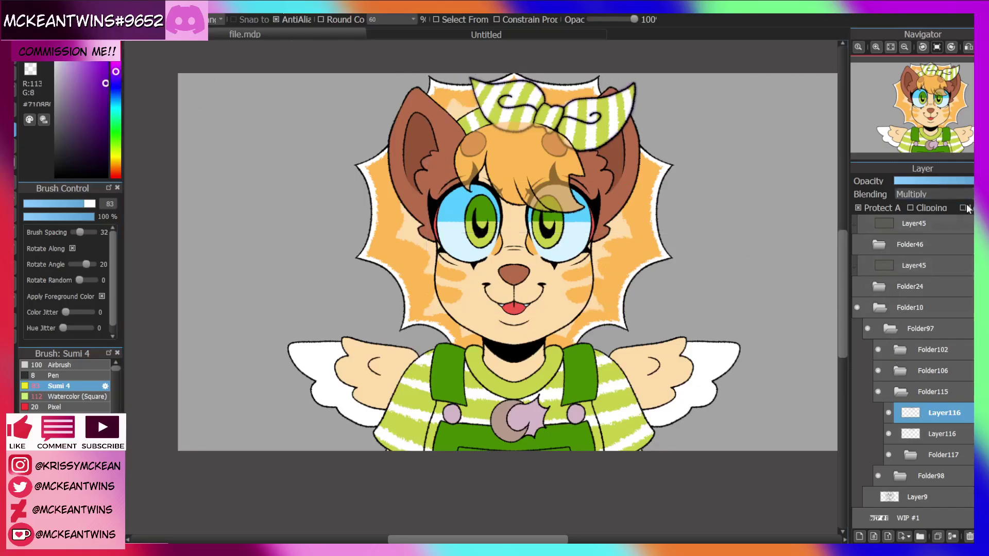
click(915, 391)
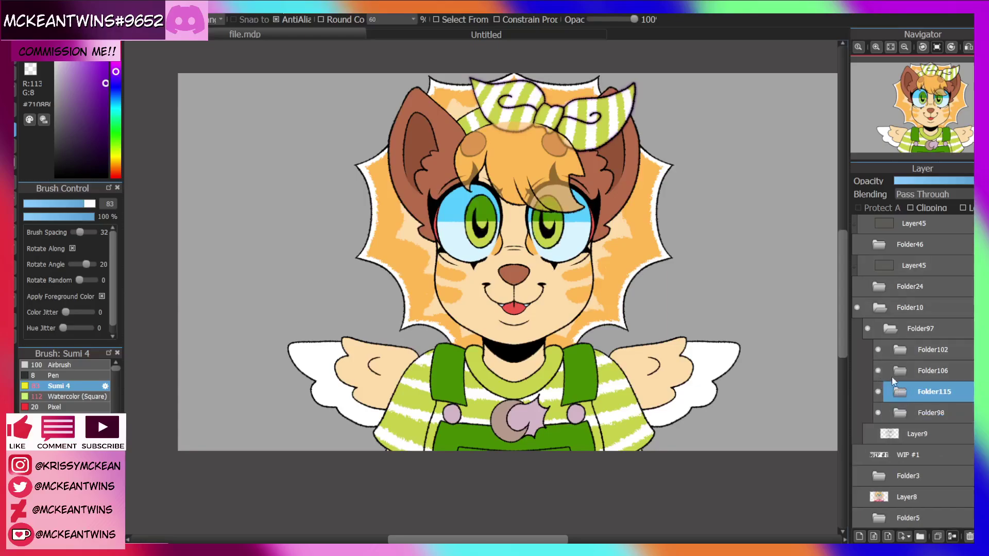
Duplicate the eyes' line-art layer, fill the alpha-protected copy with the purple, and set its blending to Multiply.
click(904, 372)
click(901, 391)
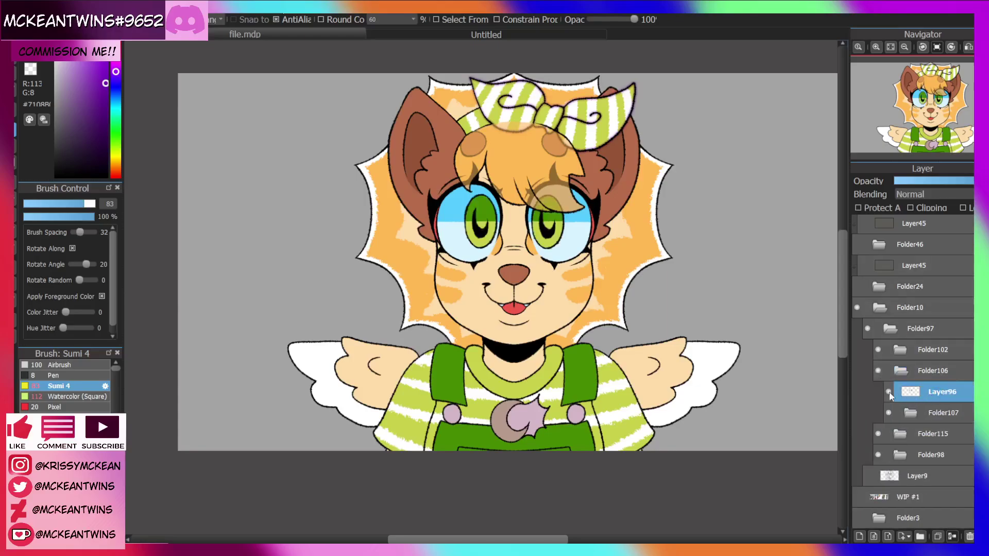
click(937, 537)
key(Insert)
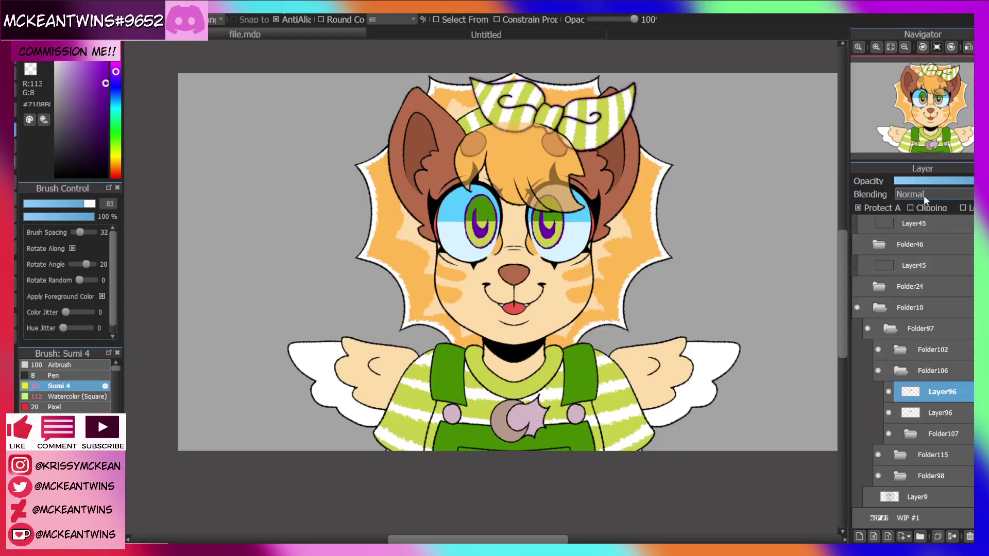
click(911, 210)
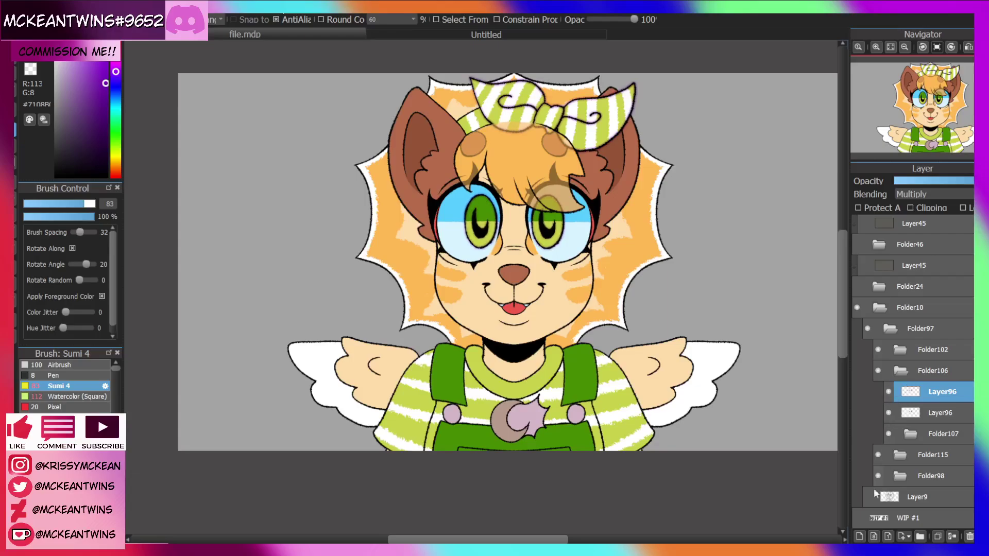
On a new layer above the eye line art, paint white highlights on both eyes with Watercolor (Square) at size 112.
click(859, 537)
click(875, 47)
click(876, 47)
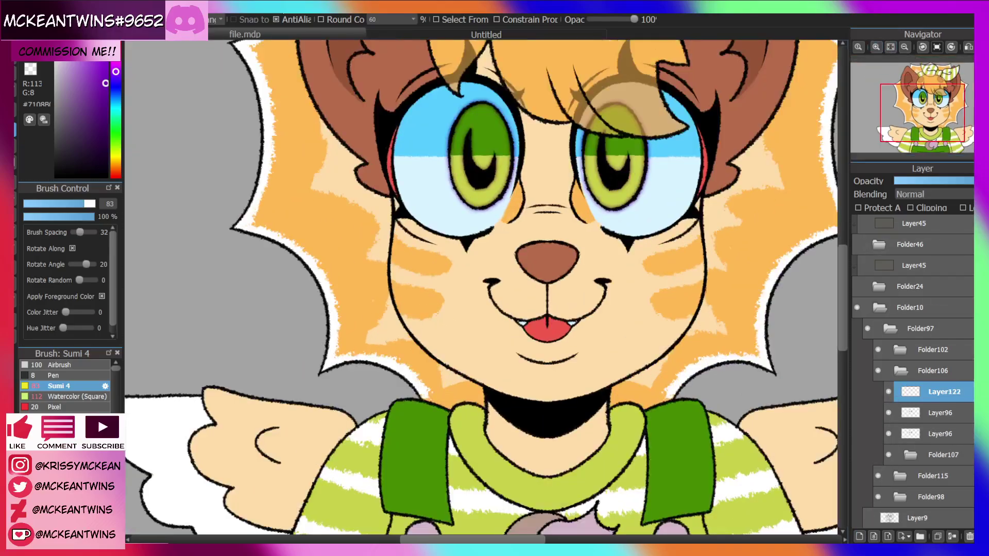
drag(73, 95, 54, 43)
click(14, 47)
click(78, 396)
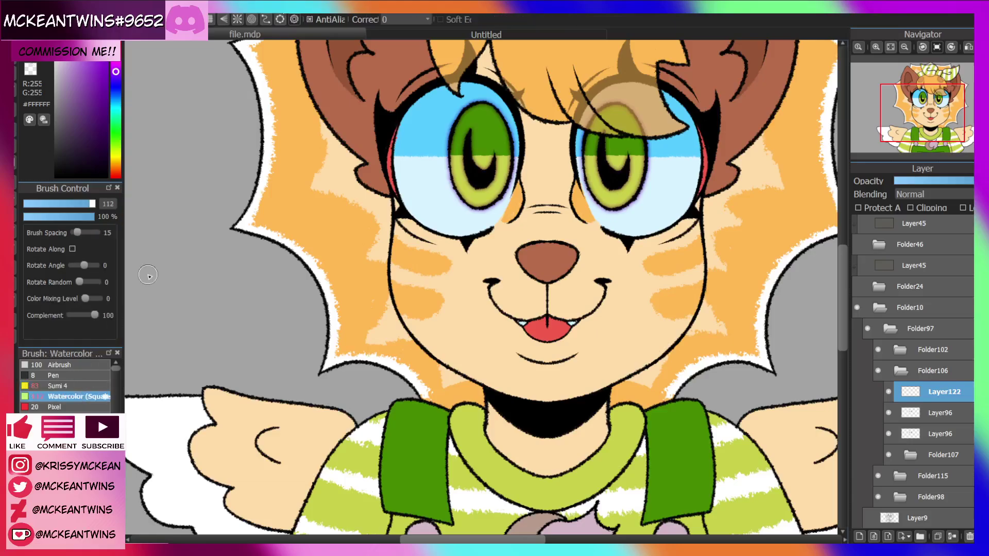
drag(650, 146, 685, 140)
drag(638, 167, 652, 170)
mouse_move(469, 131)
mouse_down()
mouse_move(432, 134)
mouse_move(445, 162)
mouse_up()
click(890, 47)
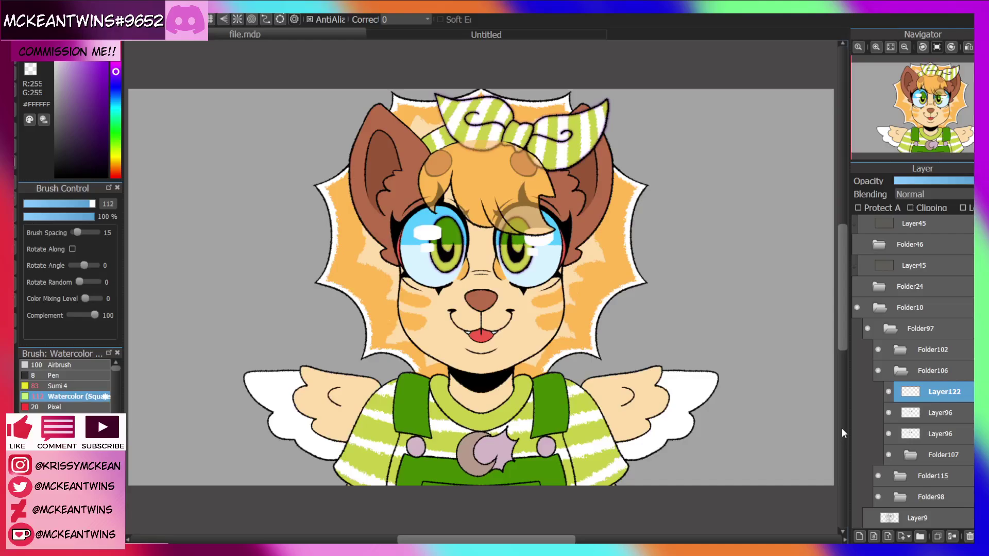
click(906, 369)
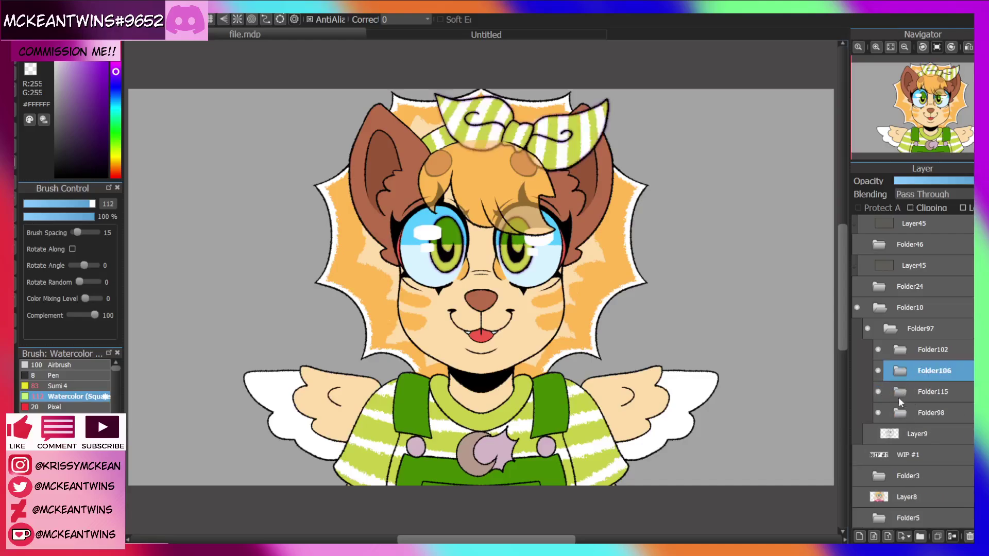
Duplicate the body's line-art layer, fill the alpha-protected copy with dark purple (R 78, G 0), and set its blending to Multiply.
click(899, 414)
click(948, 434)
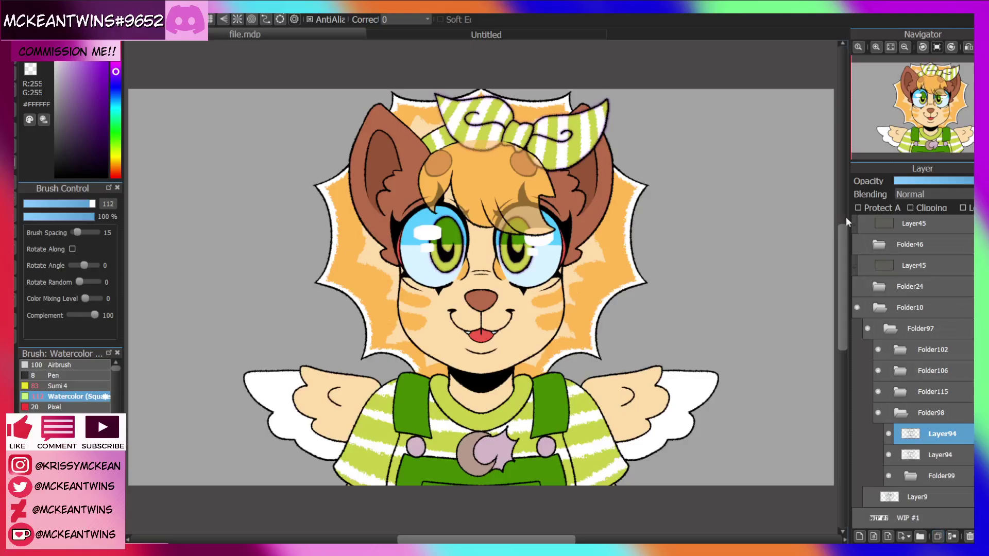
click(107, 111)
click(16, 128)
click(874, 211)
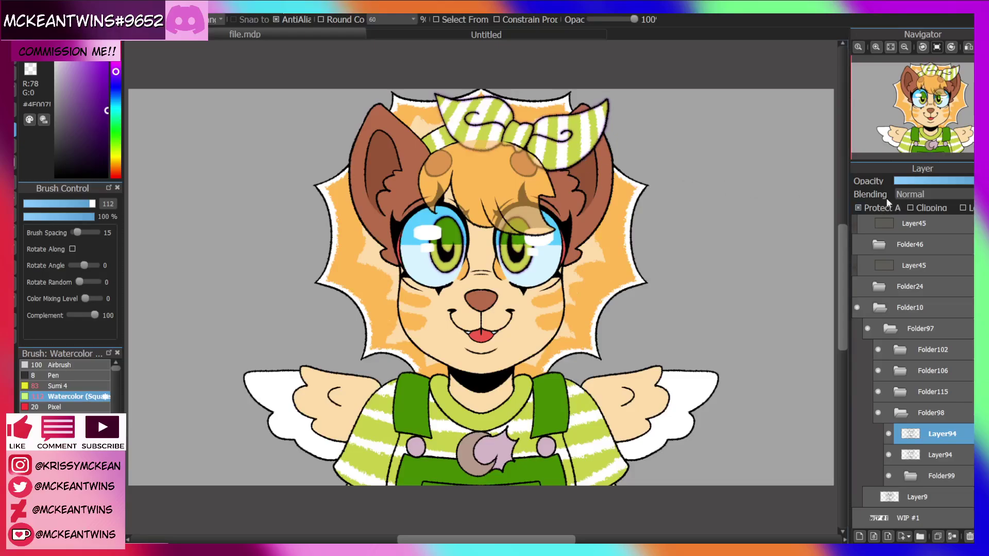
drag(175, 66, 837, 534)
click(926, 193)
click(917, 206)
click(871, 208)
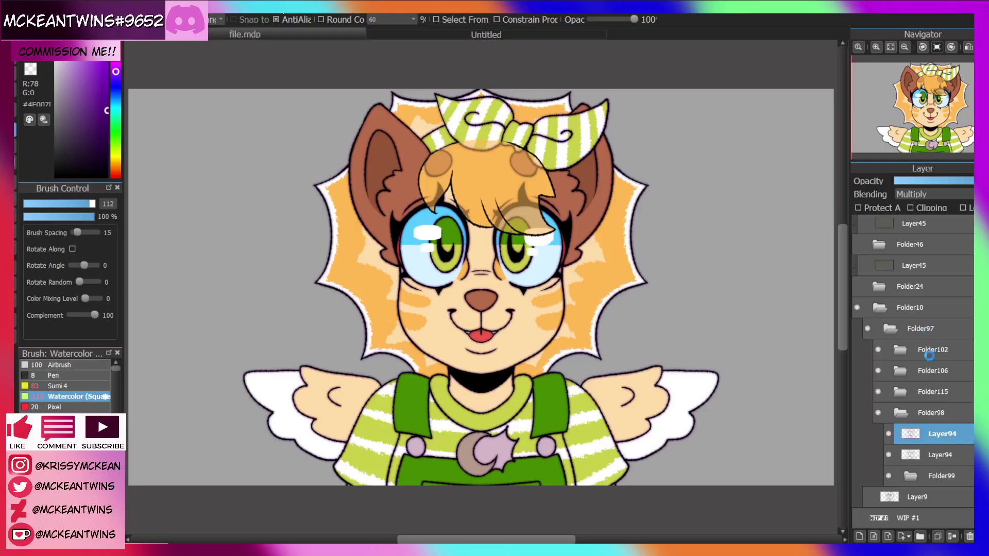
click(903, 413)
Duplicate the hair's line-art layer, fill the alpha-protected copy with the dark purple, and set its blending to Multiply.
click(880, 349)
click(879, 349)
click(902, 351)
click(914, 368)
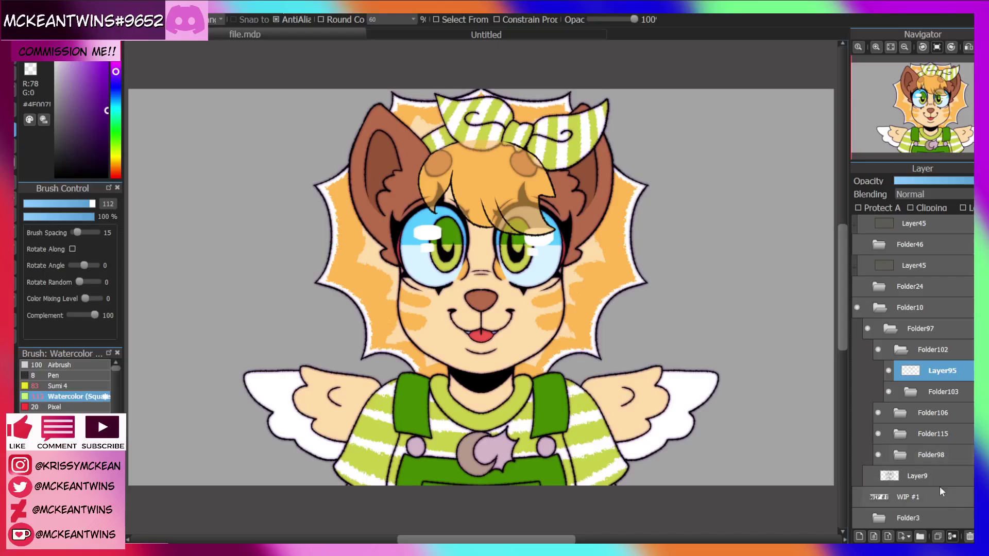
click(938, 537)
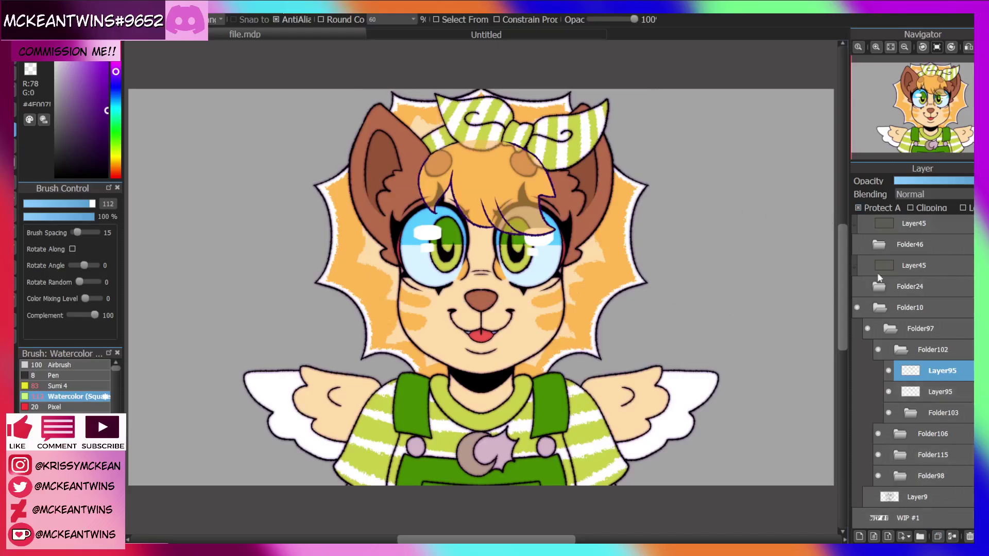
click(913, 213)
click(858, 208)
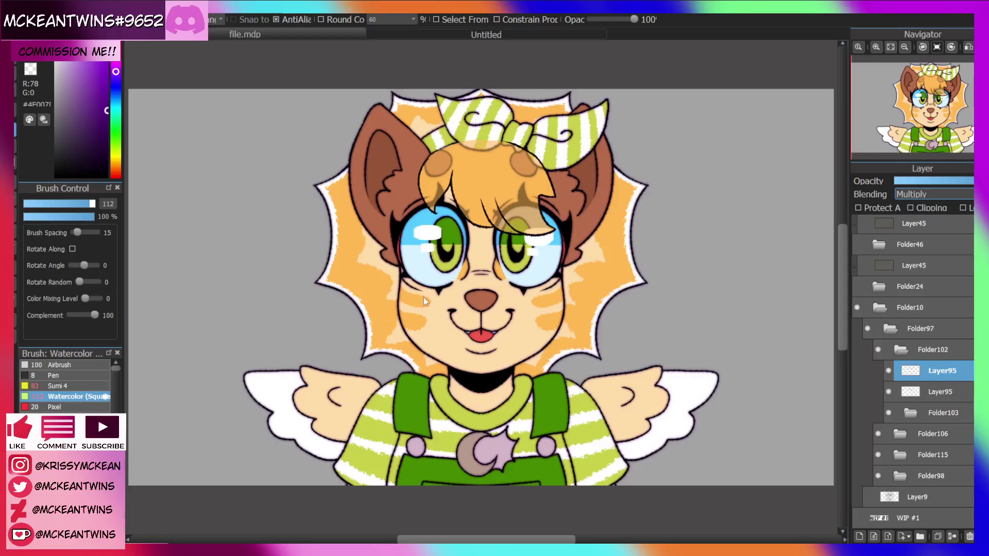
click(900, 349)
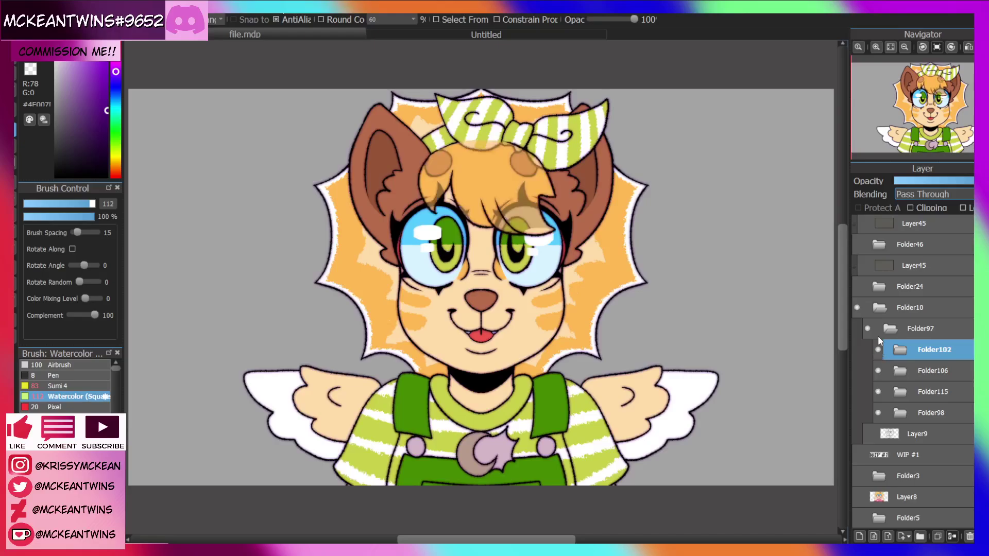
Try lowering the hair folder's opacity and restore it to full.
click(962, 181)
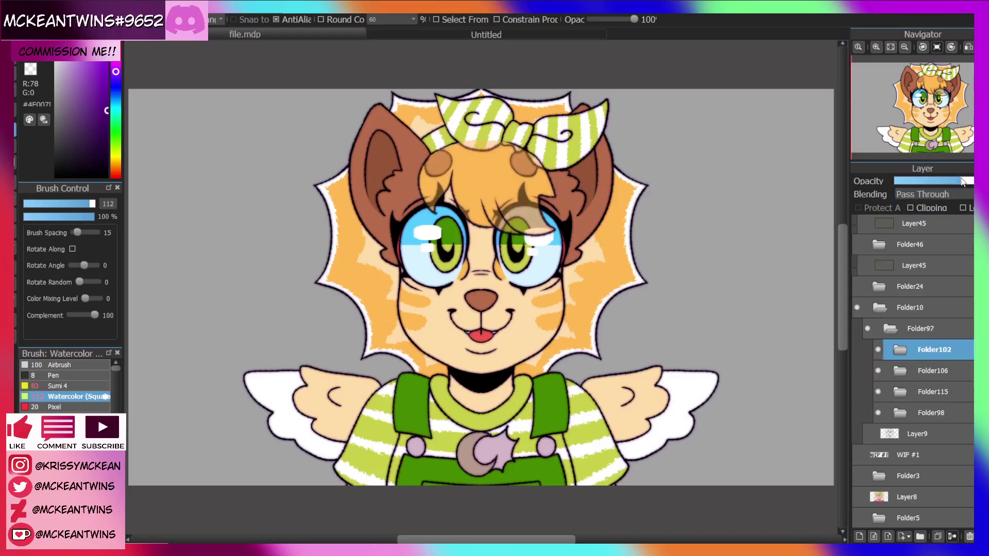
drag(962, 181, 973, 181)
click(890, 351)
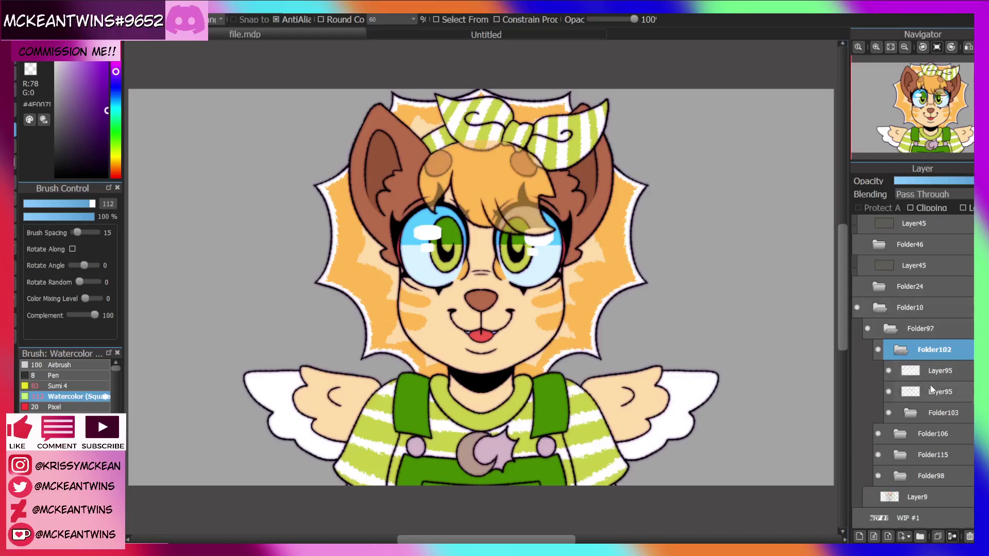
click(902, 349)
click(878, 350)
click(878, 350)
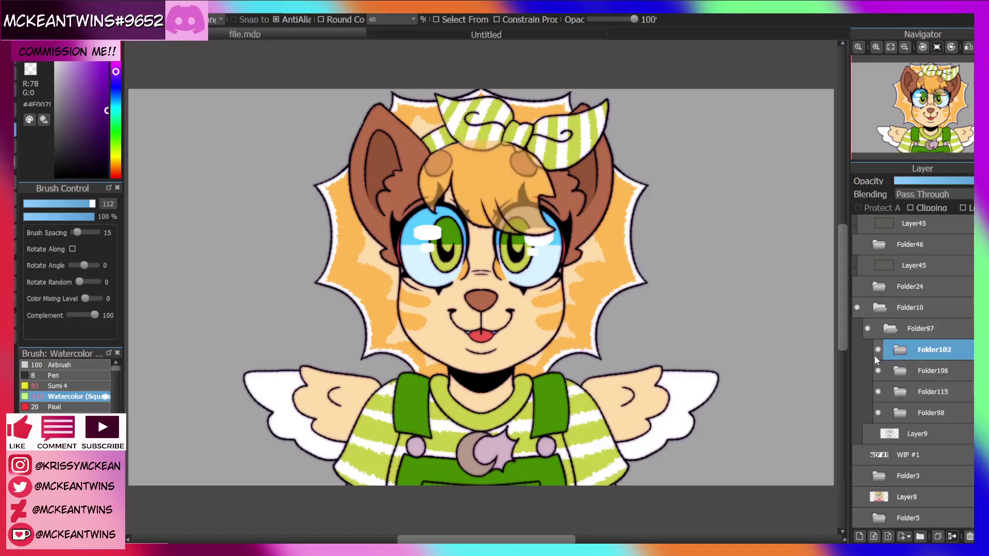
Duplicate the hair's original line-art layer, move the copy lower in the layer stack, and select the collapsed hair folder.
click(900, 350)
click(899, 393)
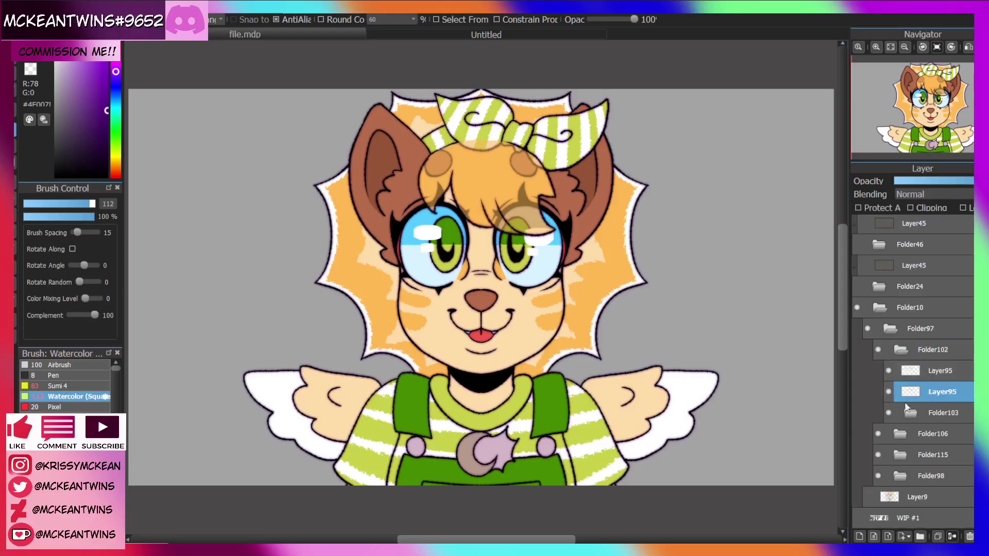
click(936, 538)
drag(935, 393, 946, 441)
click(901, 371)
click(879, 434)
click(879, 433)
click(899, 435)
click(900, 414)
click(926, 349)
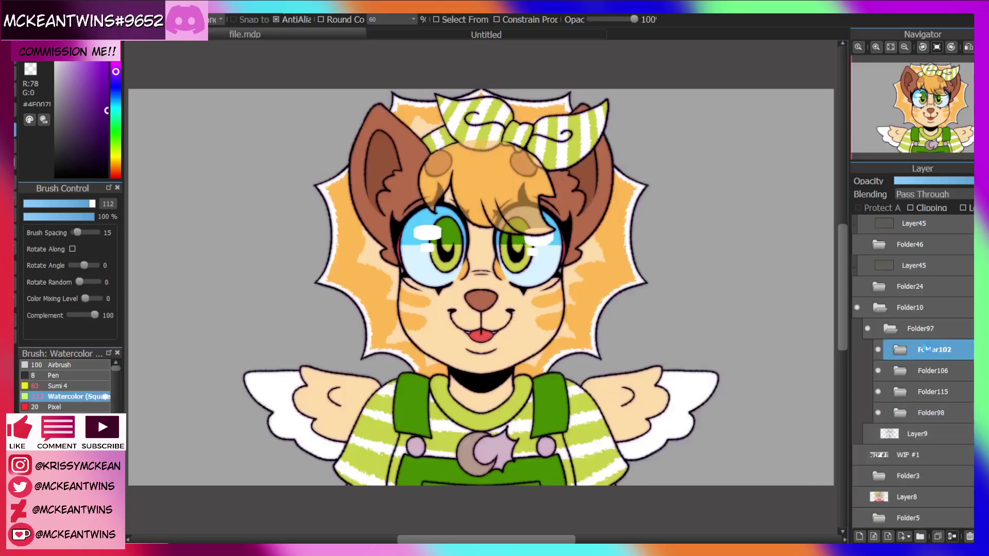
Lower the opacity of hair folder Folder102 and move a duplicate of its Multiply line-art layer into body folder Folder98.
drag(938, 181, 931, 181)
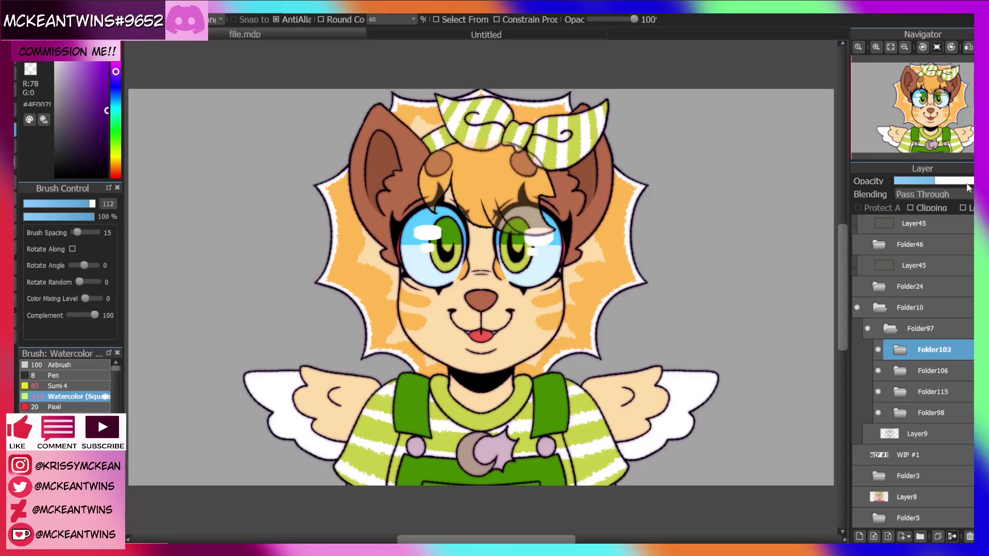
click(900, 350)
click(938, 372)
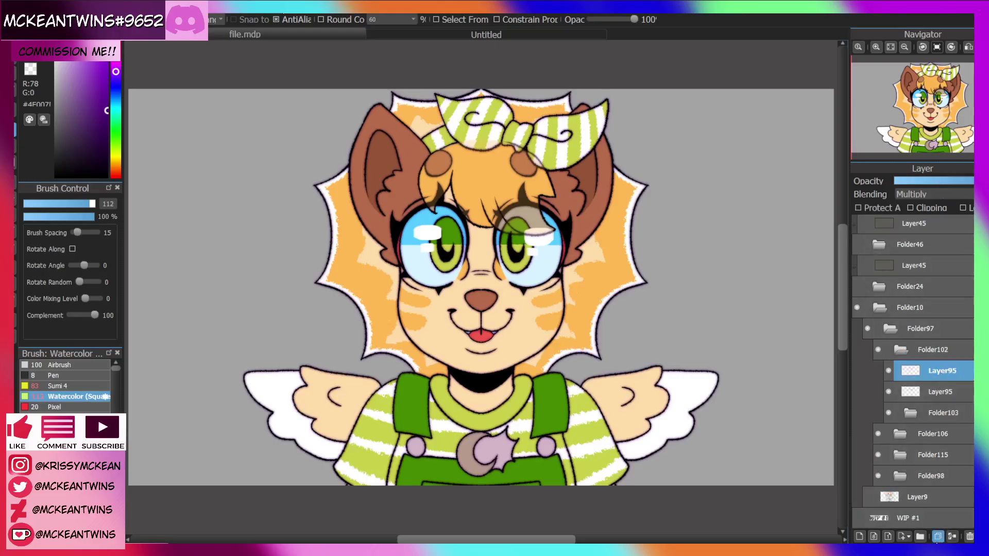
click(937, 538)
drag(938, 374, 949, 444)
click(901, 370)
click(904, 435)
click(901, 413)
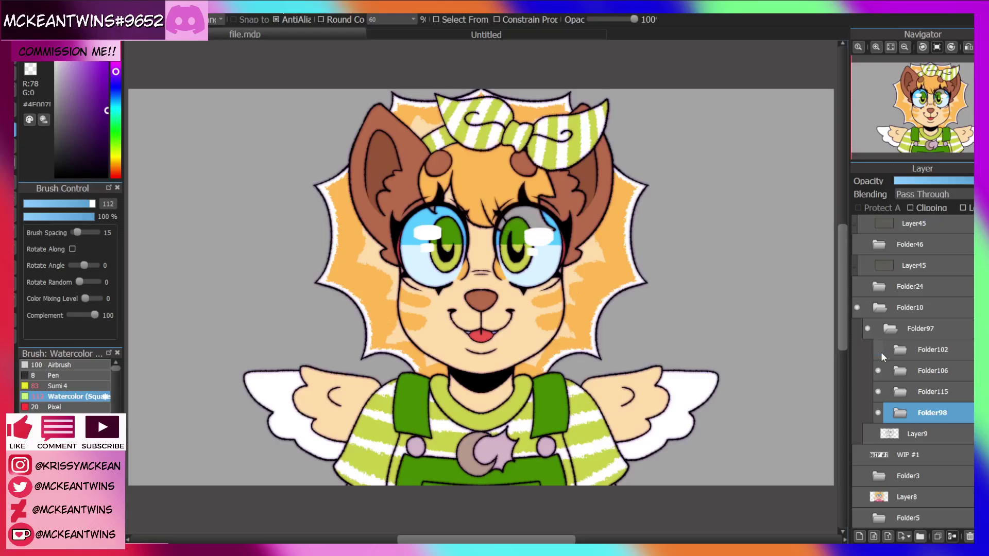
Hide and reshow the bow folder Folder115, and select colour layer Layer112 in Folder99 within the body folder.
click(878, 392)
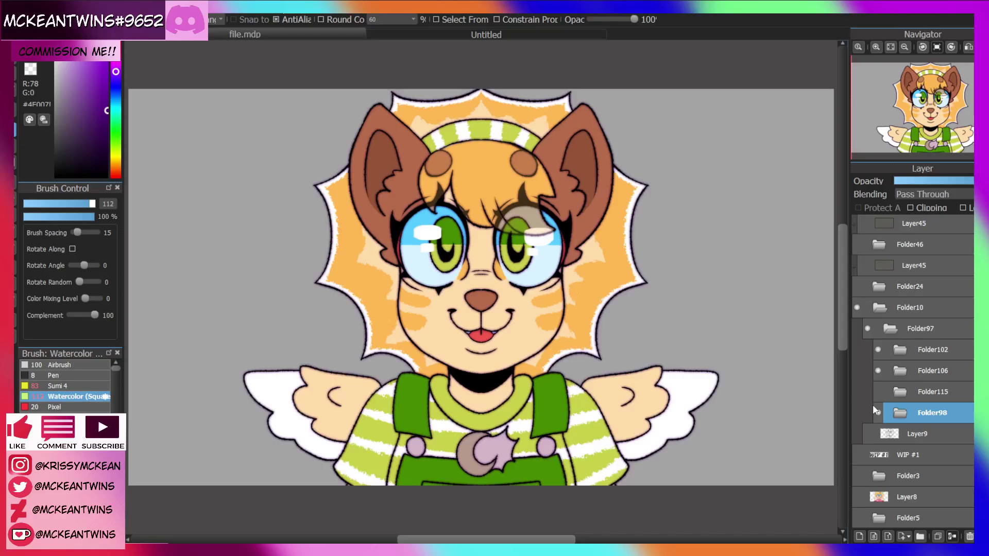
click(878, 392)
click(900, 413)
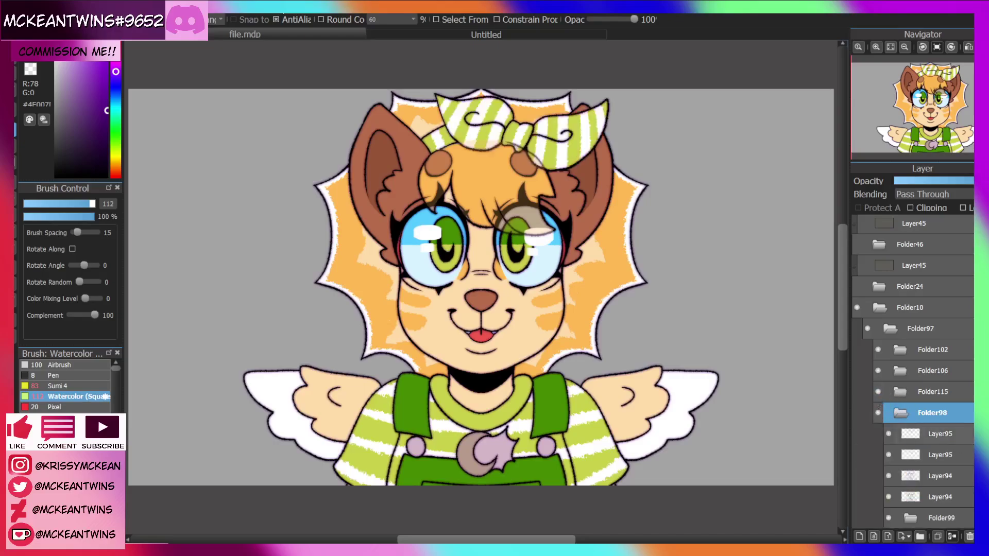
scroll(907, 391, down, 2)
click(913, 440)
click(949, 482)
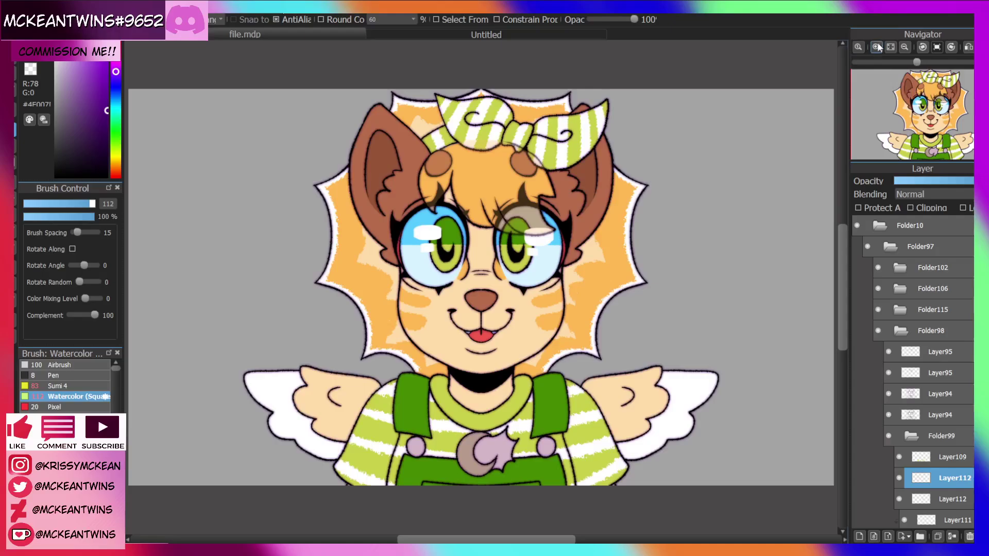
Compare the face's line art with the Layer94 purple copy hidden and shown.
click(876, 47)
click(876, 47)
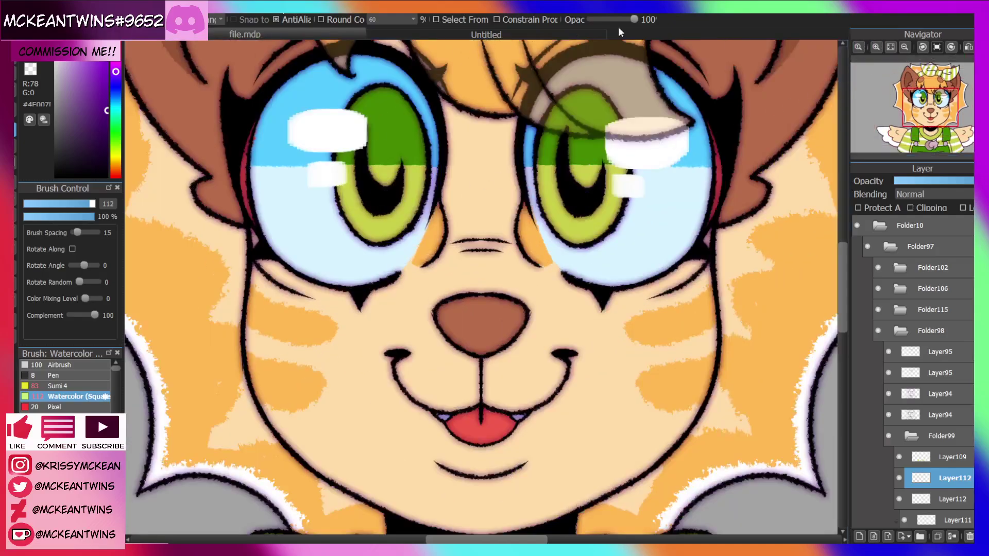
click(888, 394)
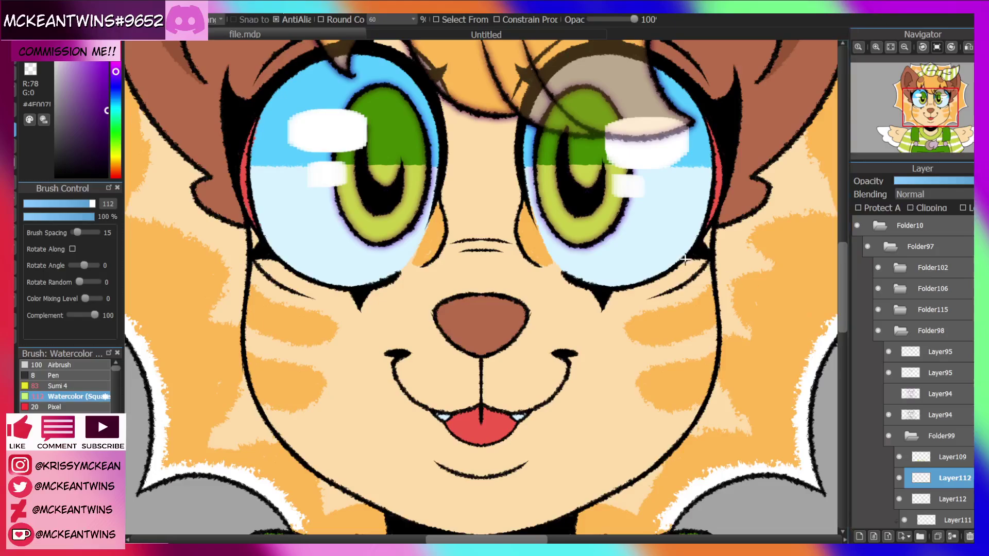
alt+click(280, 151)
click(889, 392)
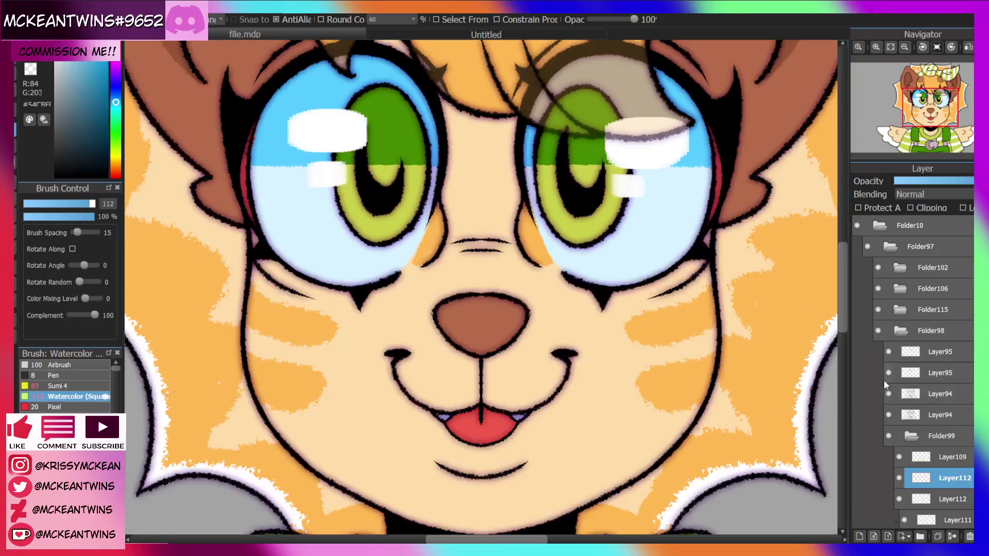
With the eye folder Folder106 hidden, paint the grey hair lock over the eye in the fringe's orange using Watercolor (Square) at size 27.
click(75, 395)
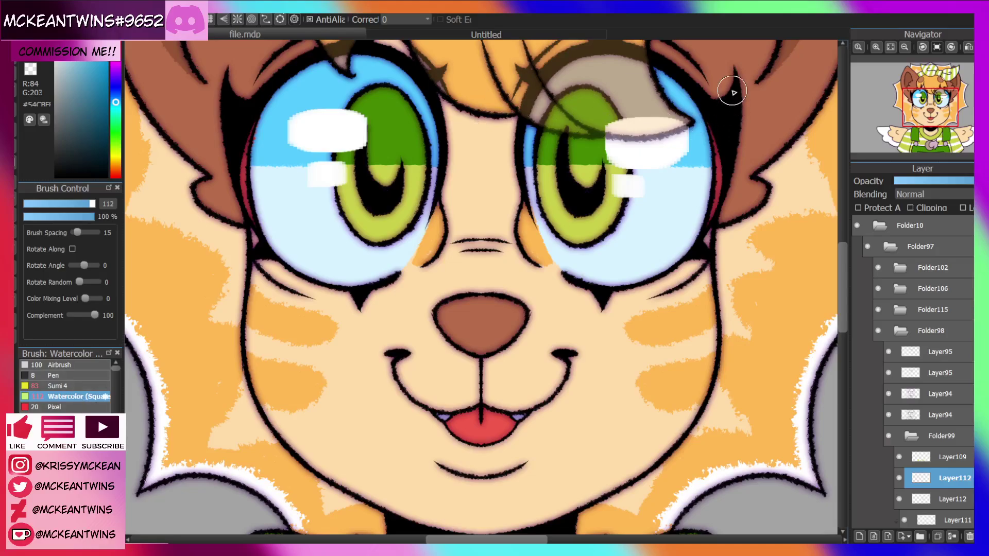
click(930, 101)
drag(931, 101, 932, 98)
alt+click(505, 131)
mouse_move(581, 278)
mouse_down()
mouse_move(538, 286)
mouse_move(566, 301)
mouse_move(528, 304)
mouse_move(634, 296)
mouse_move(644, 266)
mouse_up()
click(879, 289)
drag(71, 207, 62, 206)
mouse_move(621, 265)
mouse_down()
mouse_move(623, 276)
mouse_move(629, 247)
mouse_move(635, 273)
mouse_up()
mouse_move(593, 321)
mouse_down()
mouse_move(664, 311)
mouse_move(653, 306)
mouse_up()
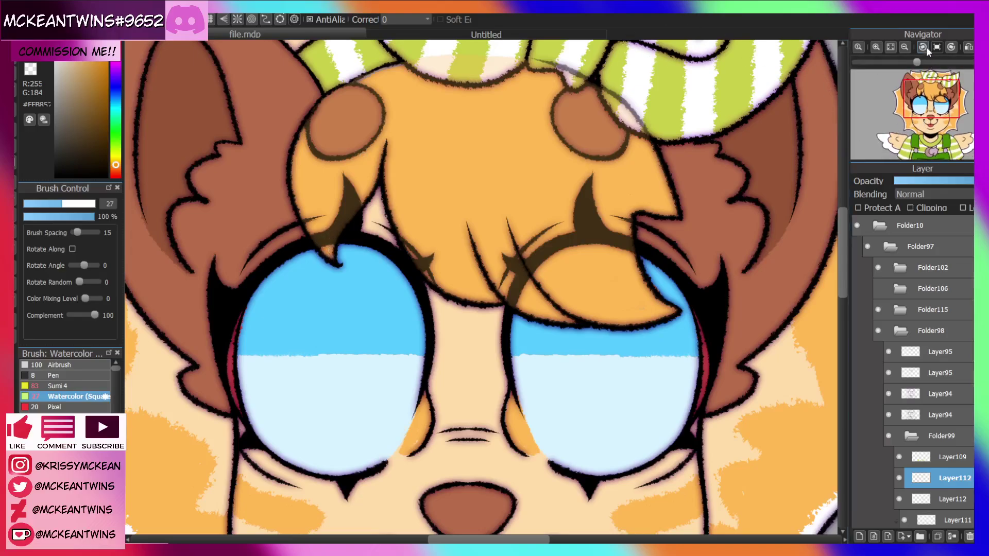
Show the eye folder again and collapse the nested body folders and the artwork folder Folder97.
click(905, 47)
click(905, 47)
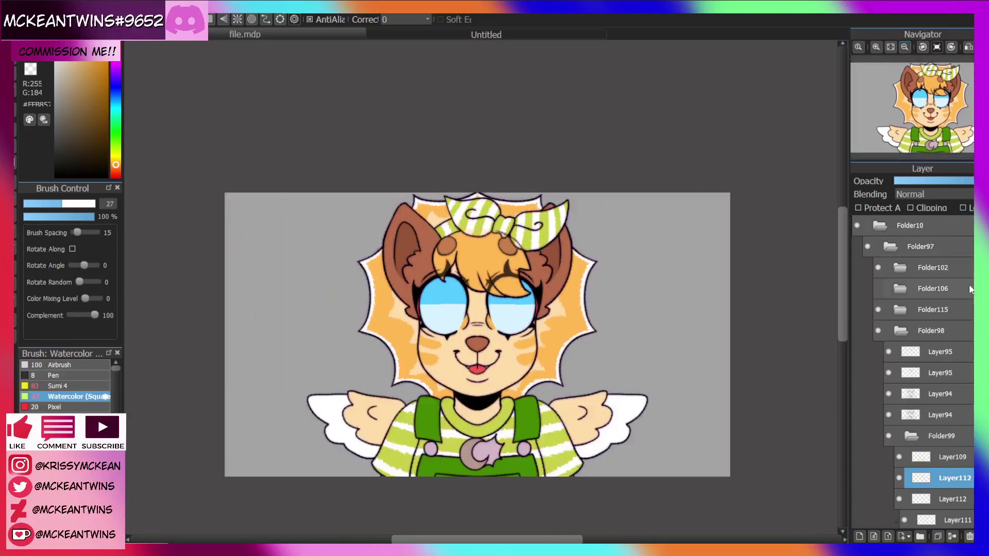
scroll(913, 372, up, 1)
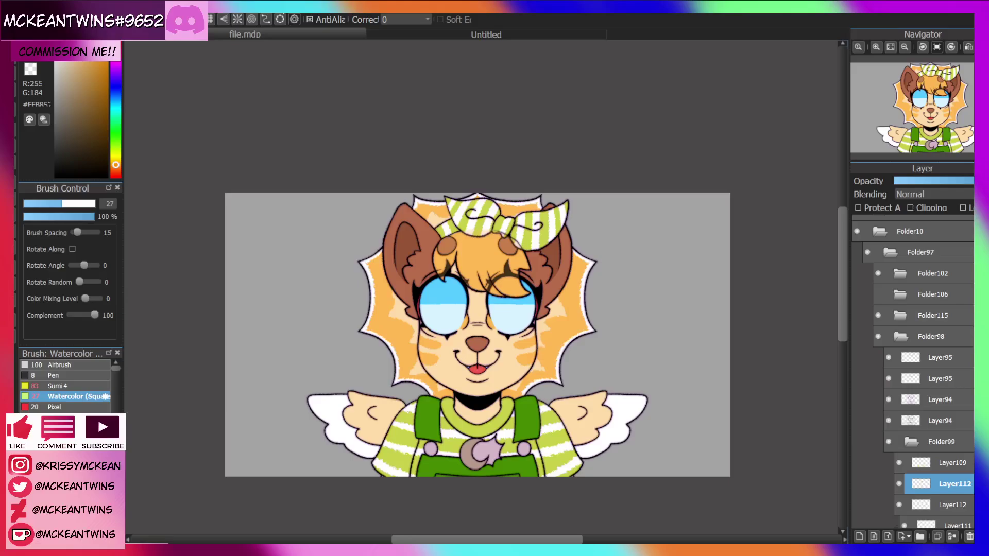
click(921, 439)
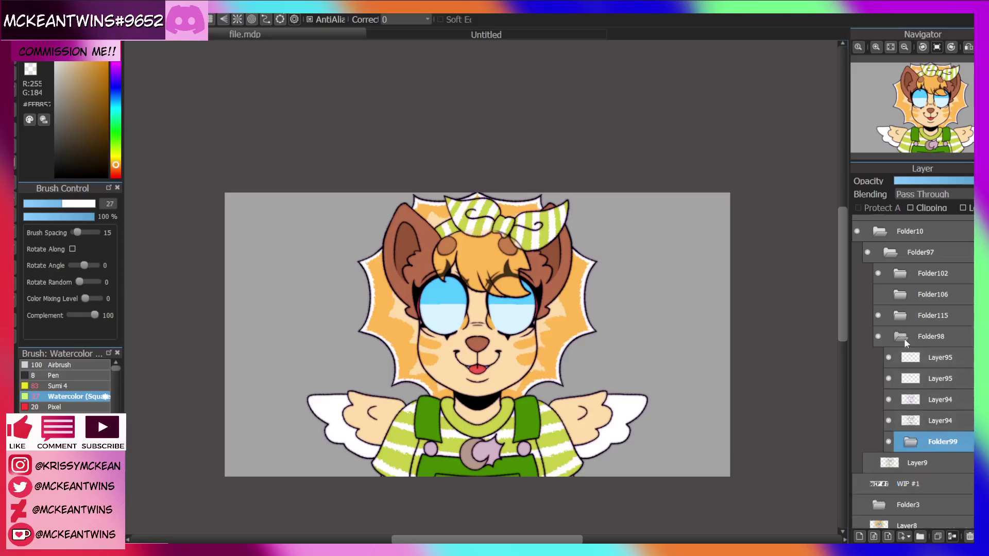
click(899, 338)
click(878, 370)
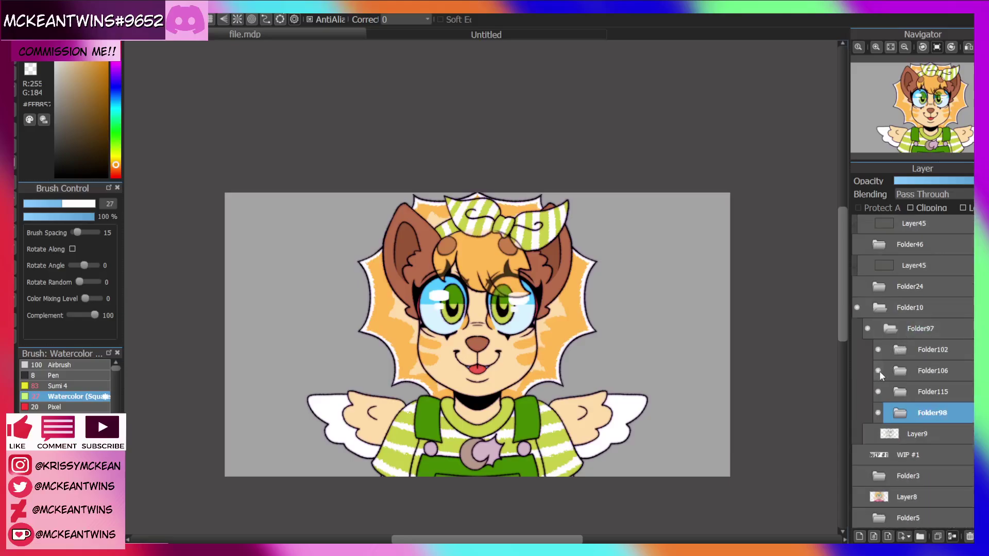
click(899, 335)
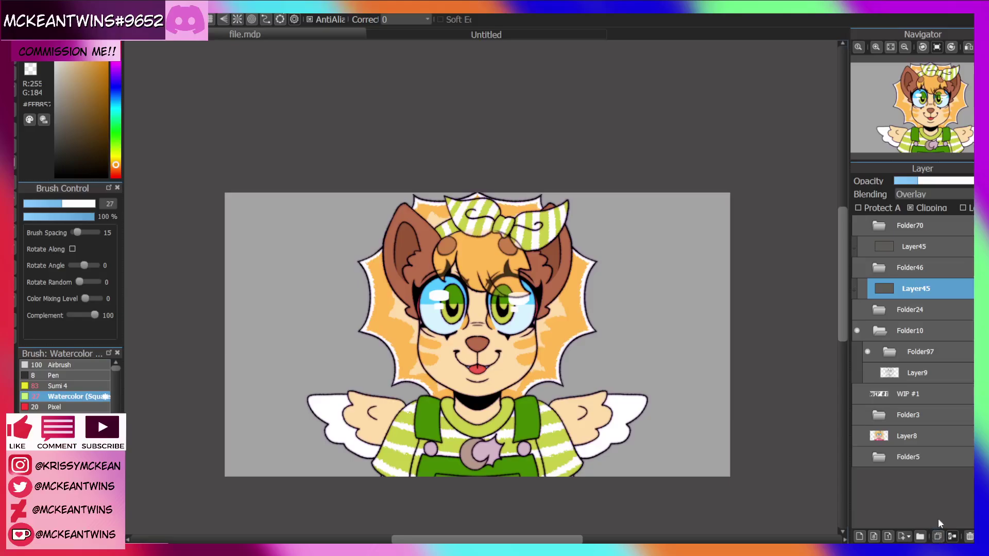
Duplicate the clipped Overlay texture layer Layer45 and place the copy in Folder10 directly above artwork folder Folder97.
click(938, 536)
drag(919, 323, 909, 352)
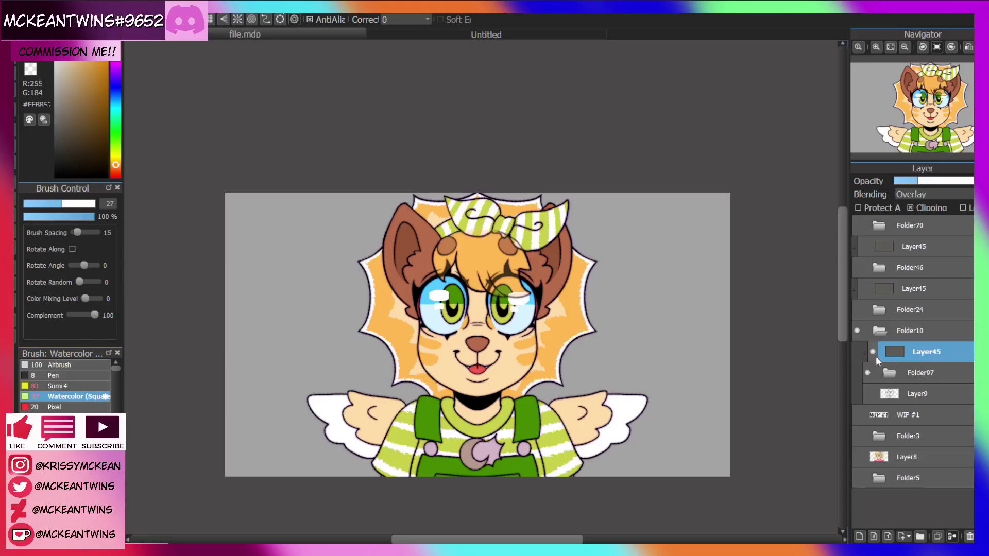
click(922, 373)
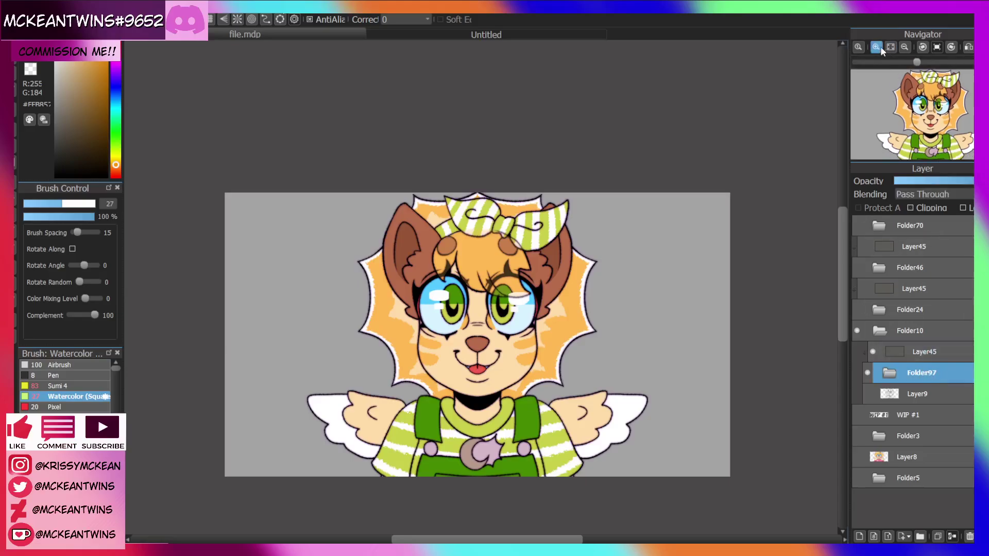
click(881, 48)
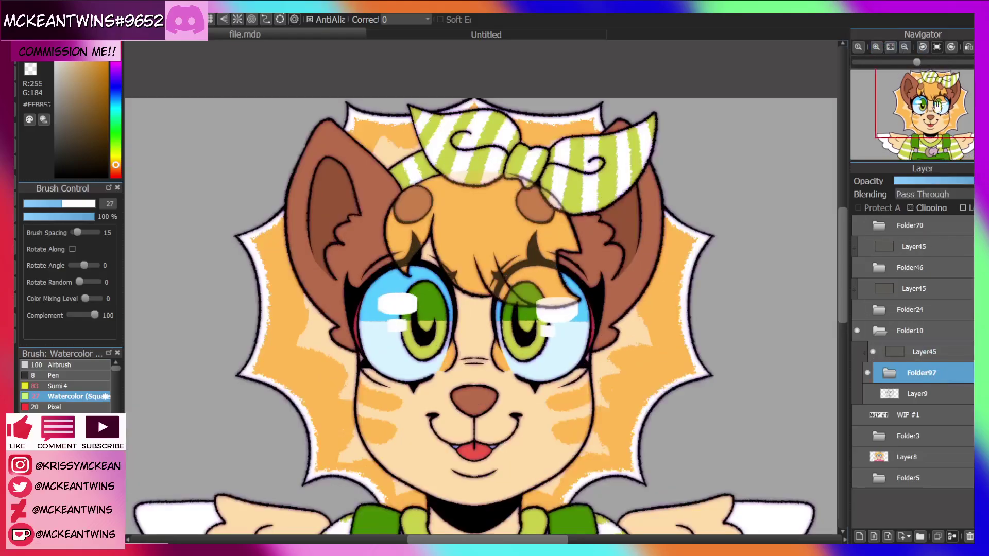
click(914, 210)
mouse_move(933, 99)
mouse_down()
mouse_move(917, 132)
mouse_move(923, 114)
mouse_up()
Add a blank layer directly below the eye folder Folder106, set the folder's blending to Normal and clip it to that layer.
click(890, 373)
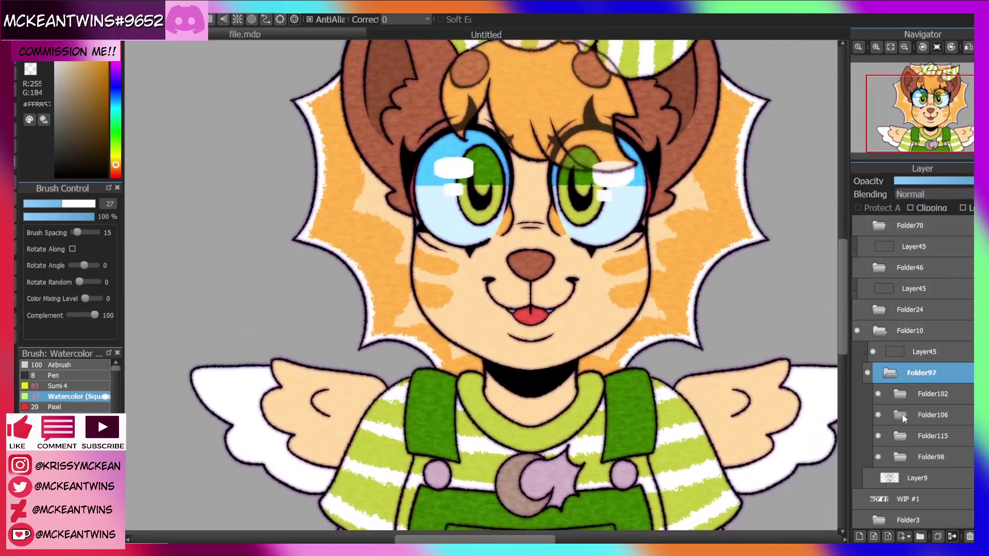
click(898, 417)
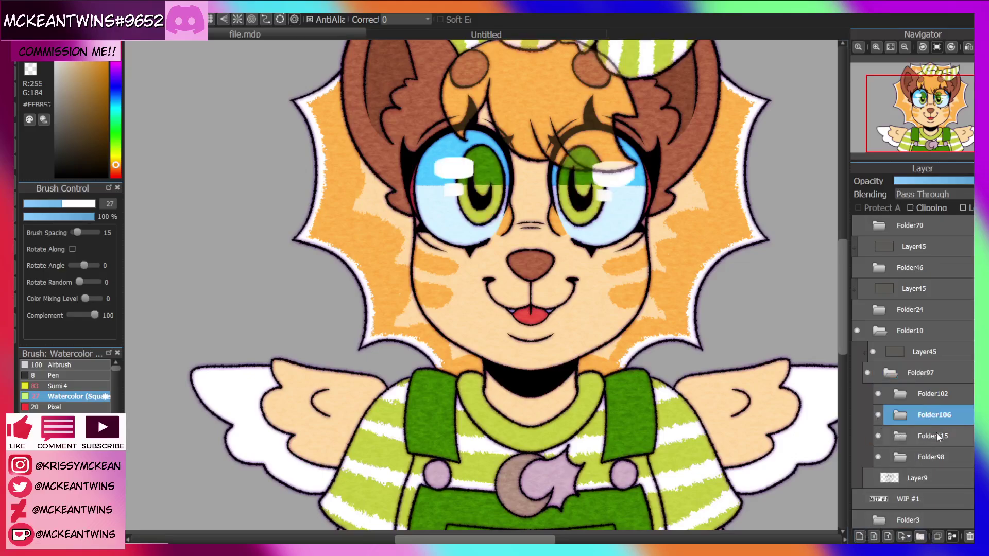
click(859, 536)
click(927, 415)
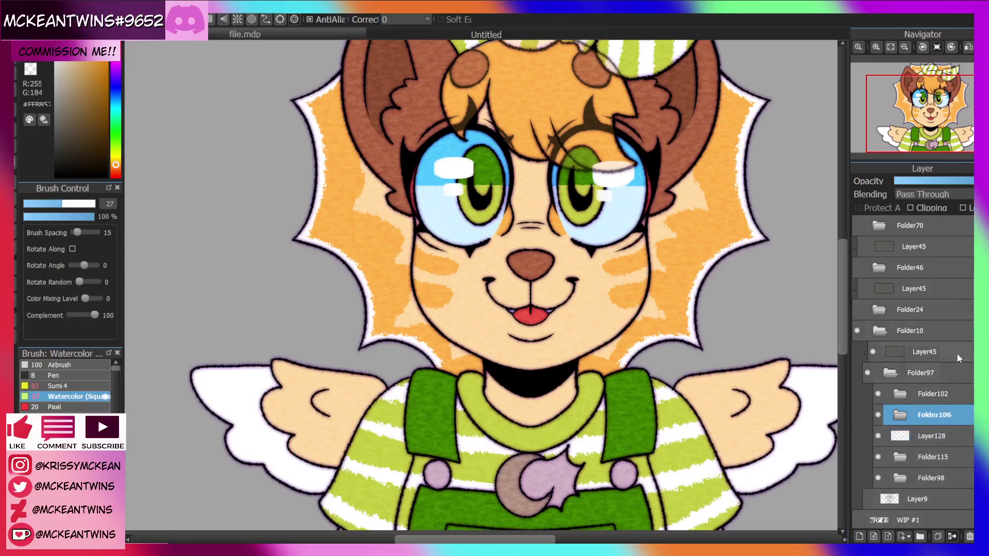
click(942, 194)
click(919, 211)
click(905, 47)
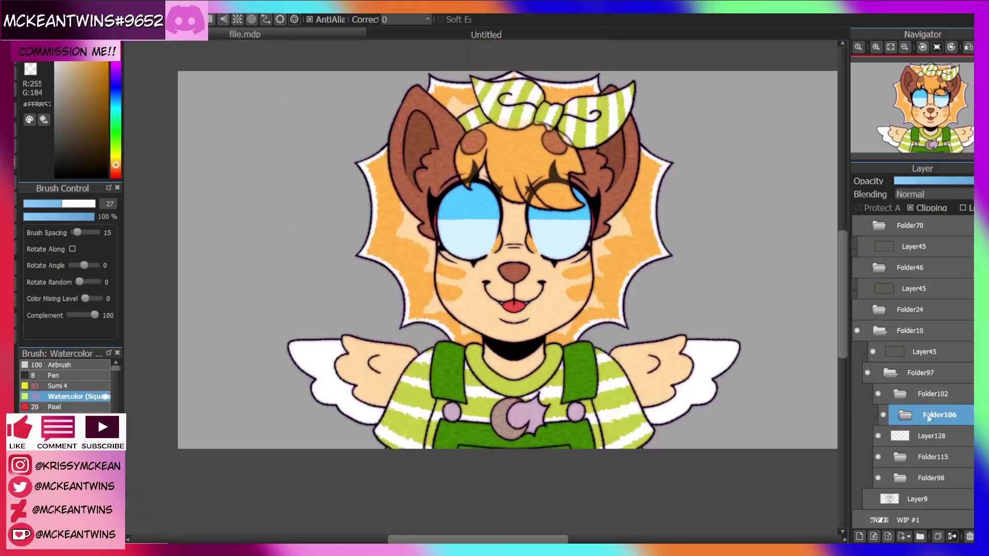
Try filling an orange rectangle over half of the face on the new layer and undo it.
click(932, 435)
click(11, 130)
mouse_move(383, 127)
mouse_down()
mouse_move(498, 268)
mouse_move(510, 311)
mouse_up()
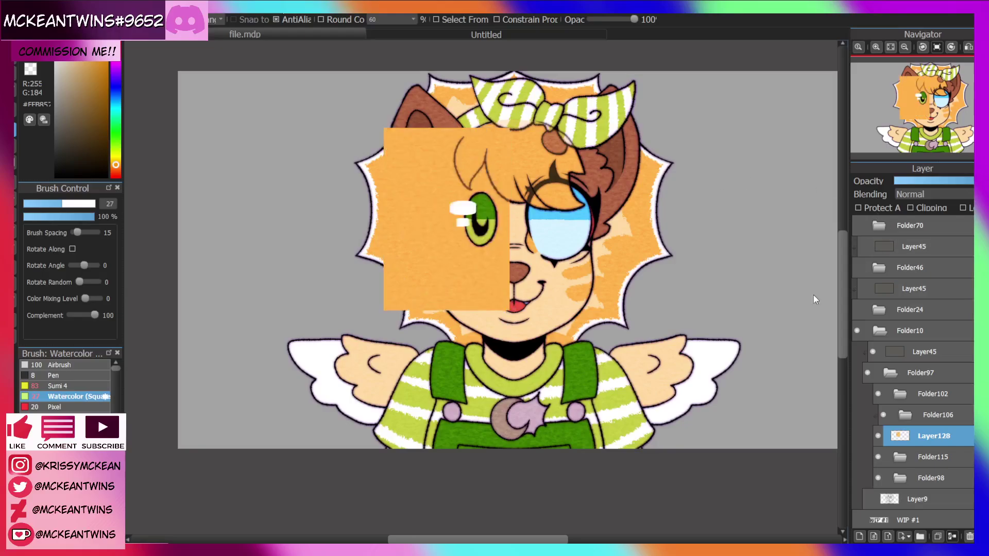
key(ctrl+z)
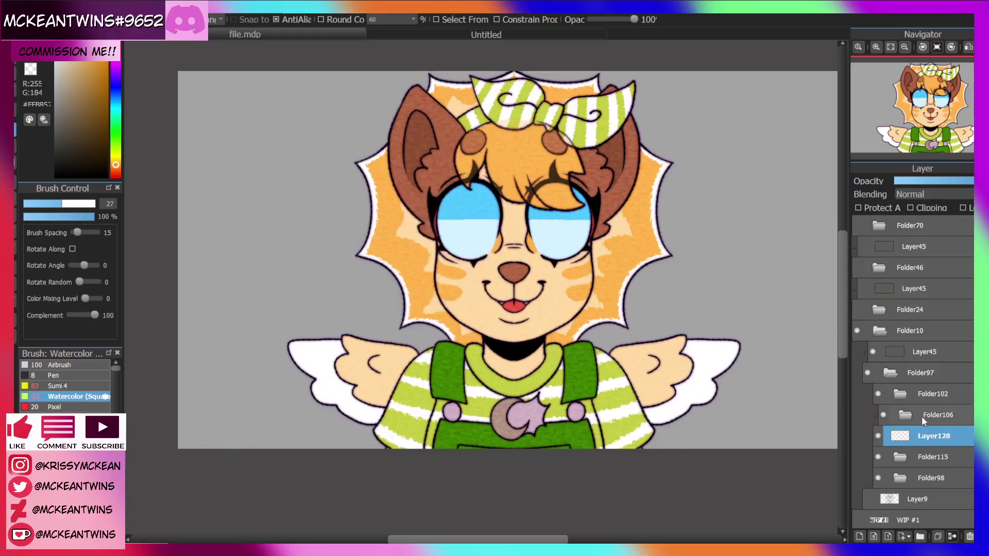
Paste the copied content as a new layer beneath the clipped eye folder and delete the empty layer.
click(921, 416)
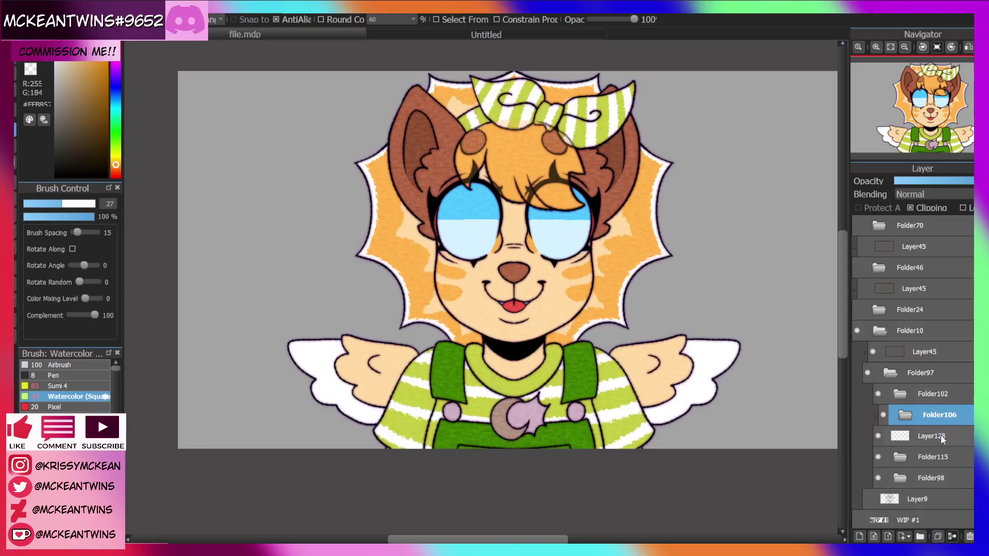
click(947, 444)
key(ctrl+v)
click(922, 457)
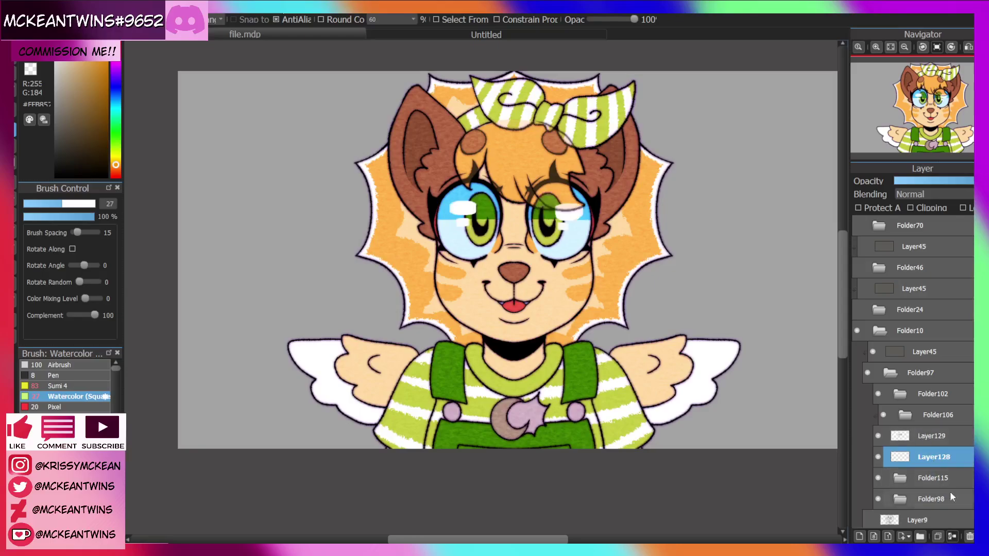
click(969, 536)
Set the transparent Watercolor (Square) brush to size 352, duplicate the pasted layer below the eye folder and activate the lower copy.
click(30, 70)
key(b)
click(95, 204)
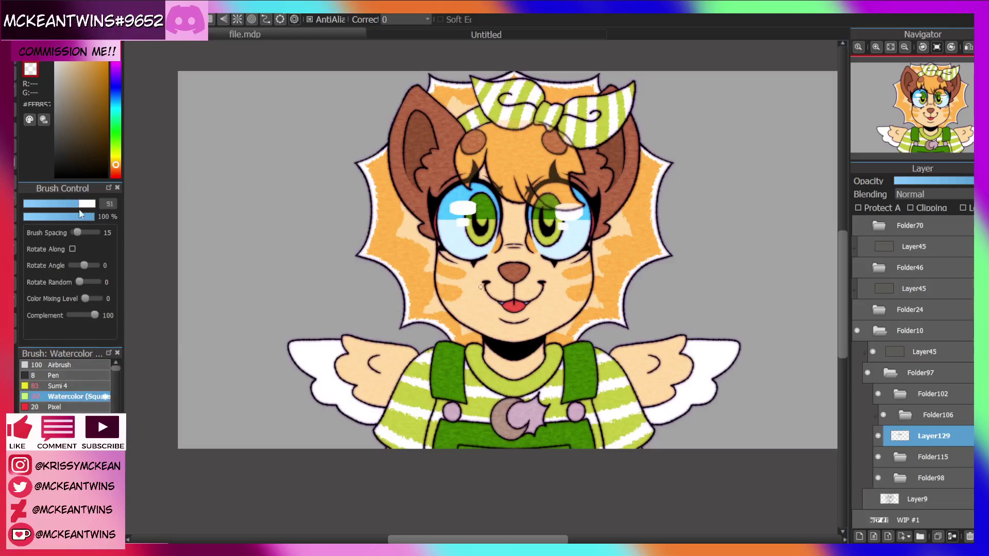
click(952, 536)
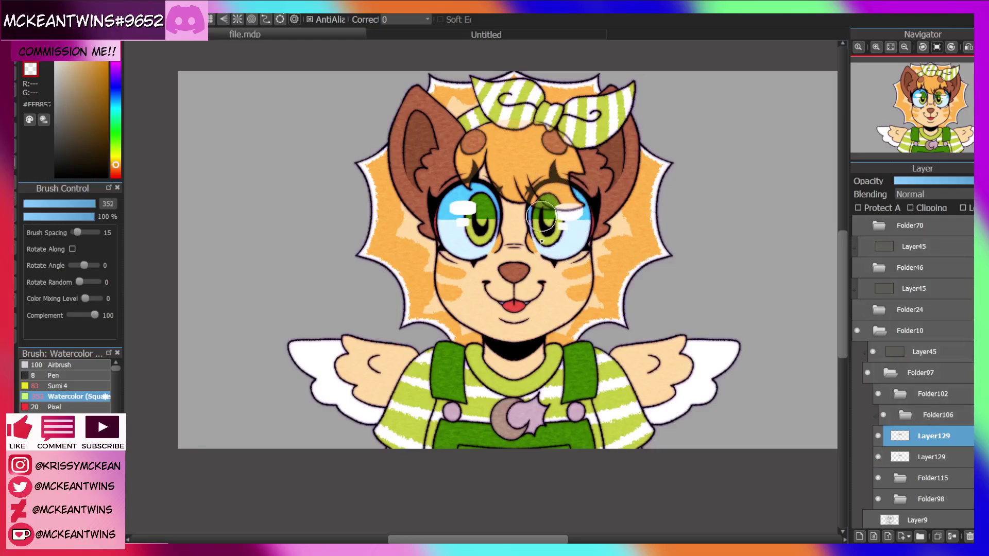
click(921, 454)
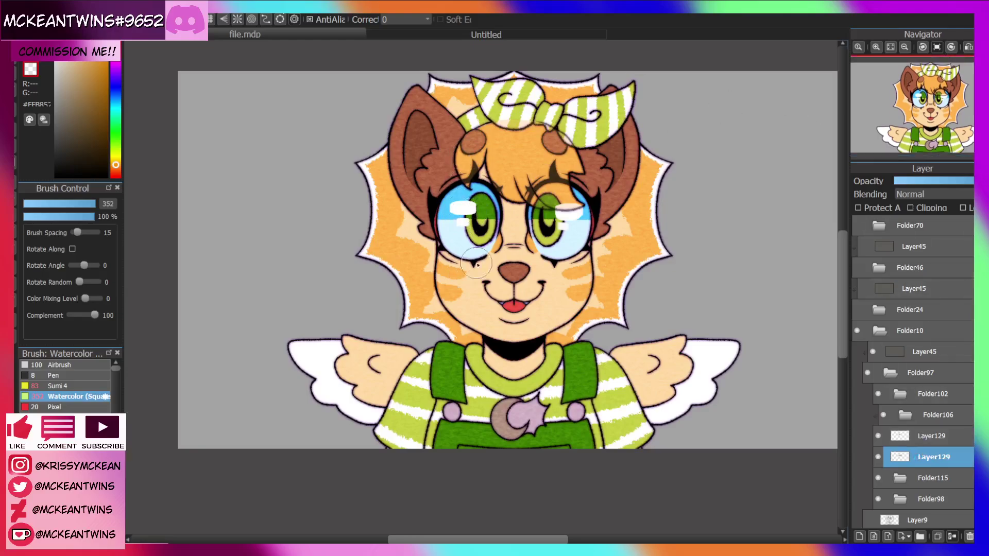
Inspect the separated parts by hiding and reshowing both pasted layers and the bow, body and hair folders.
click(879, 436)
click(879, 457)
click(878, 456)
click(878, 436)
drag(879, 435, 881, 482)
click(877, 499)
click(878, 499)
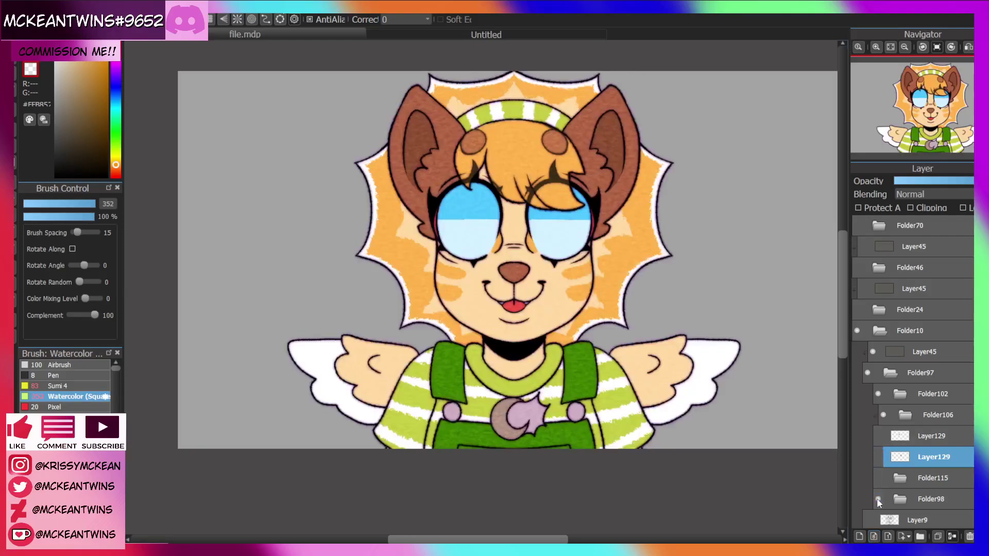
click(879, 394)
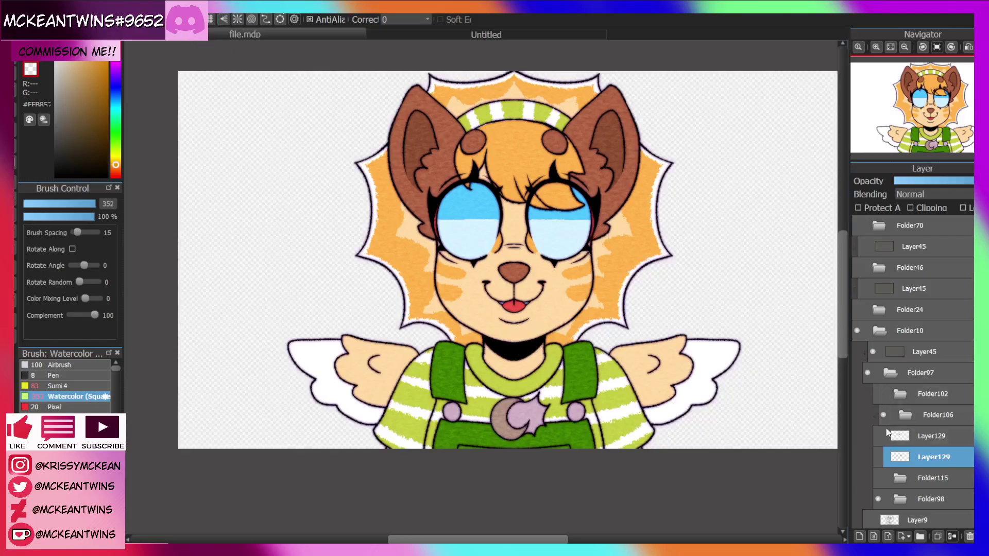
drag(878, 481, 878, 436)
click(878, 394)
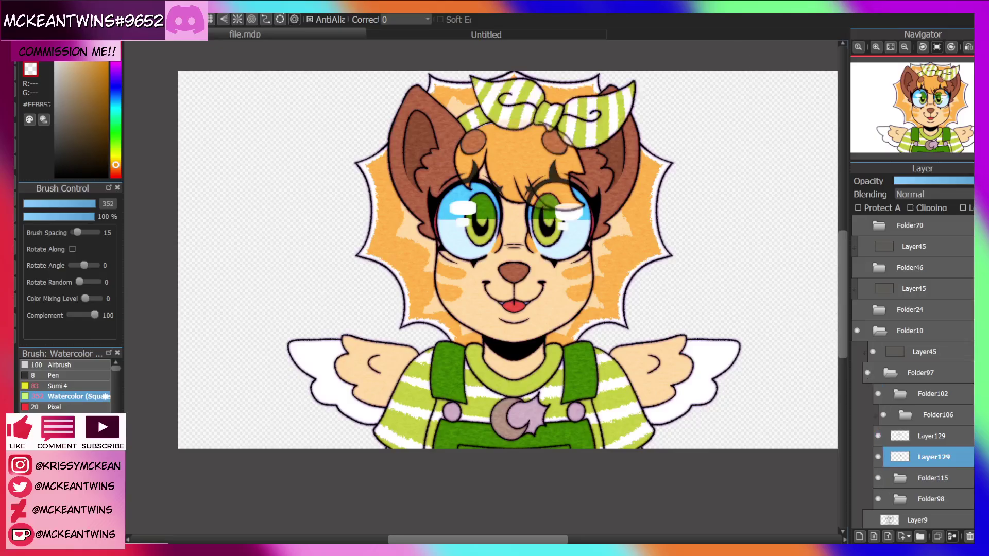
click(936, 47)
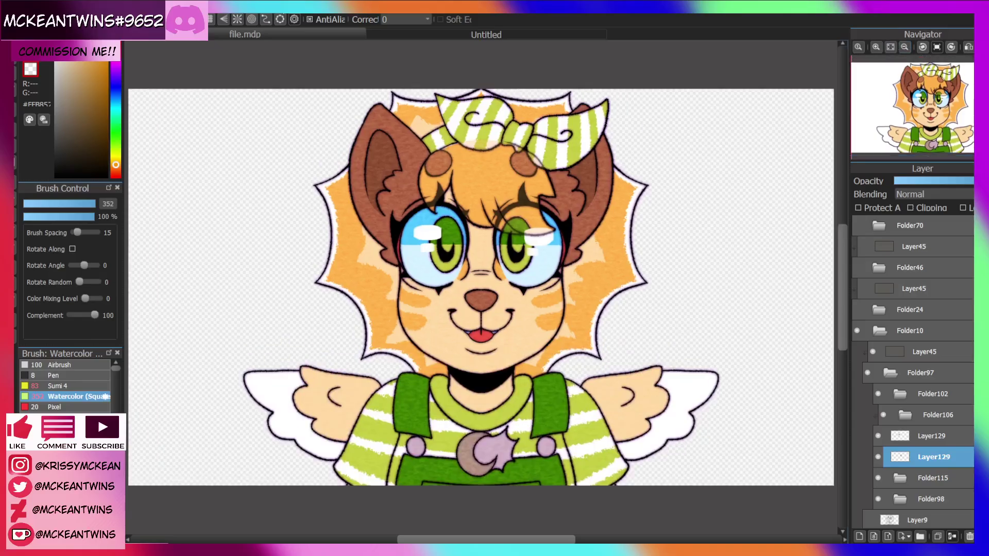